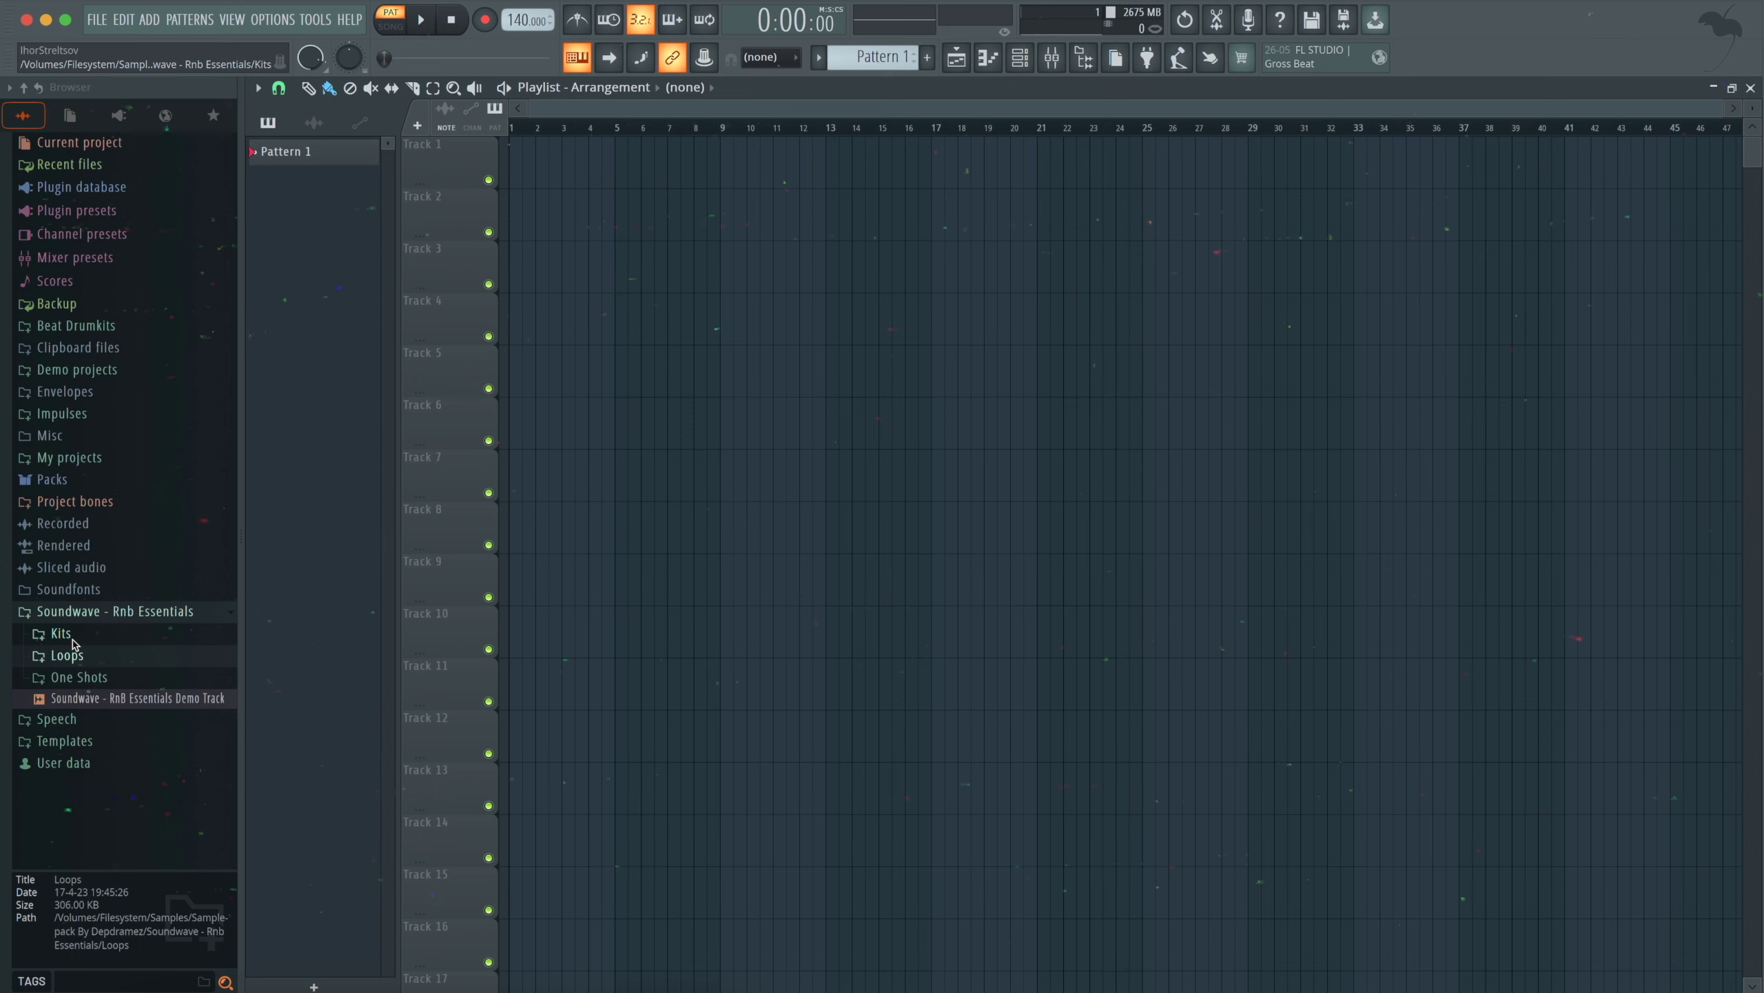
- Look through the Loops and One Shots folders of the Soundwave - Rnb Essentials pack, including the Keys and Rhodes subfolders
{"action": "left_click", "coordinate": [77, 658]}
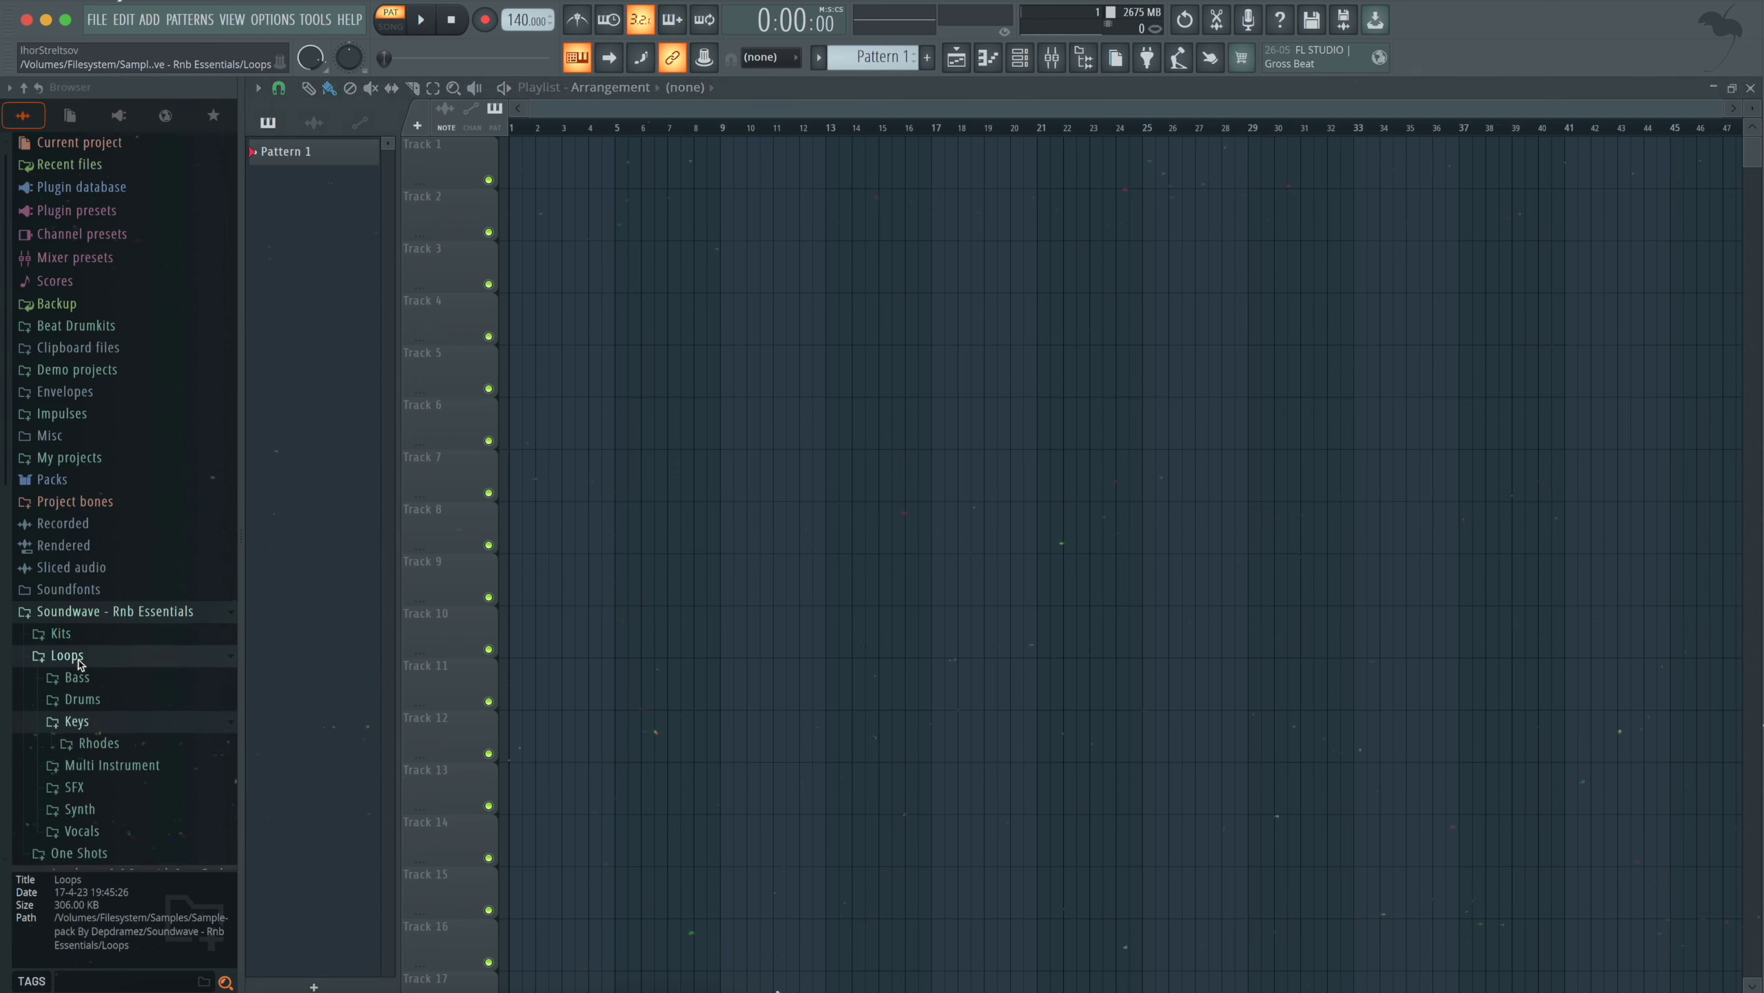
{"action": "left_click", "coordinate": [91, 724]}
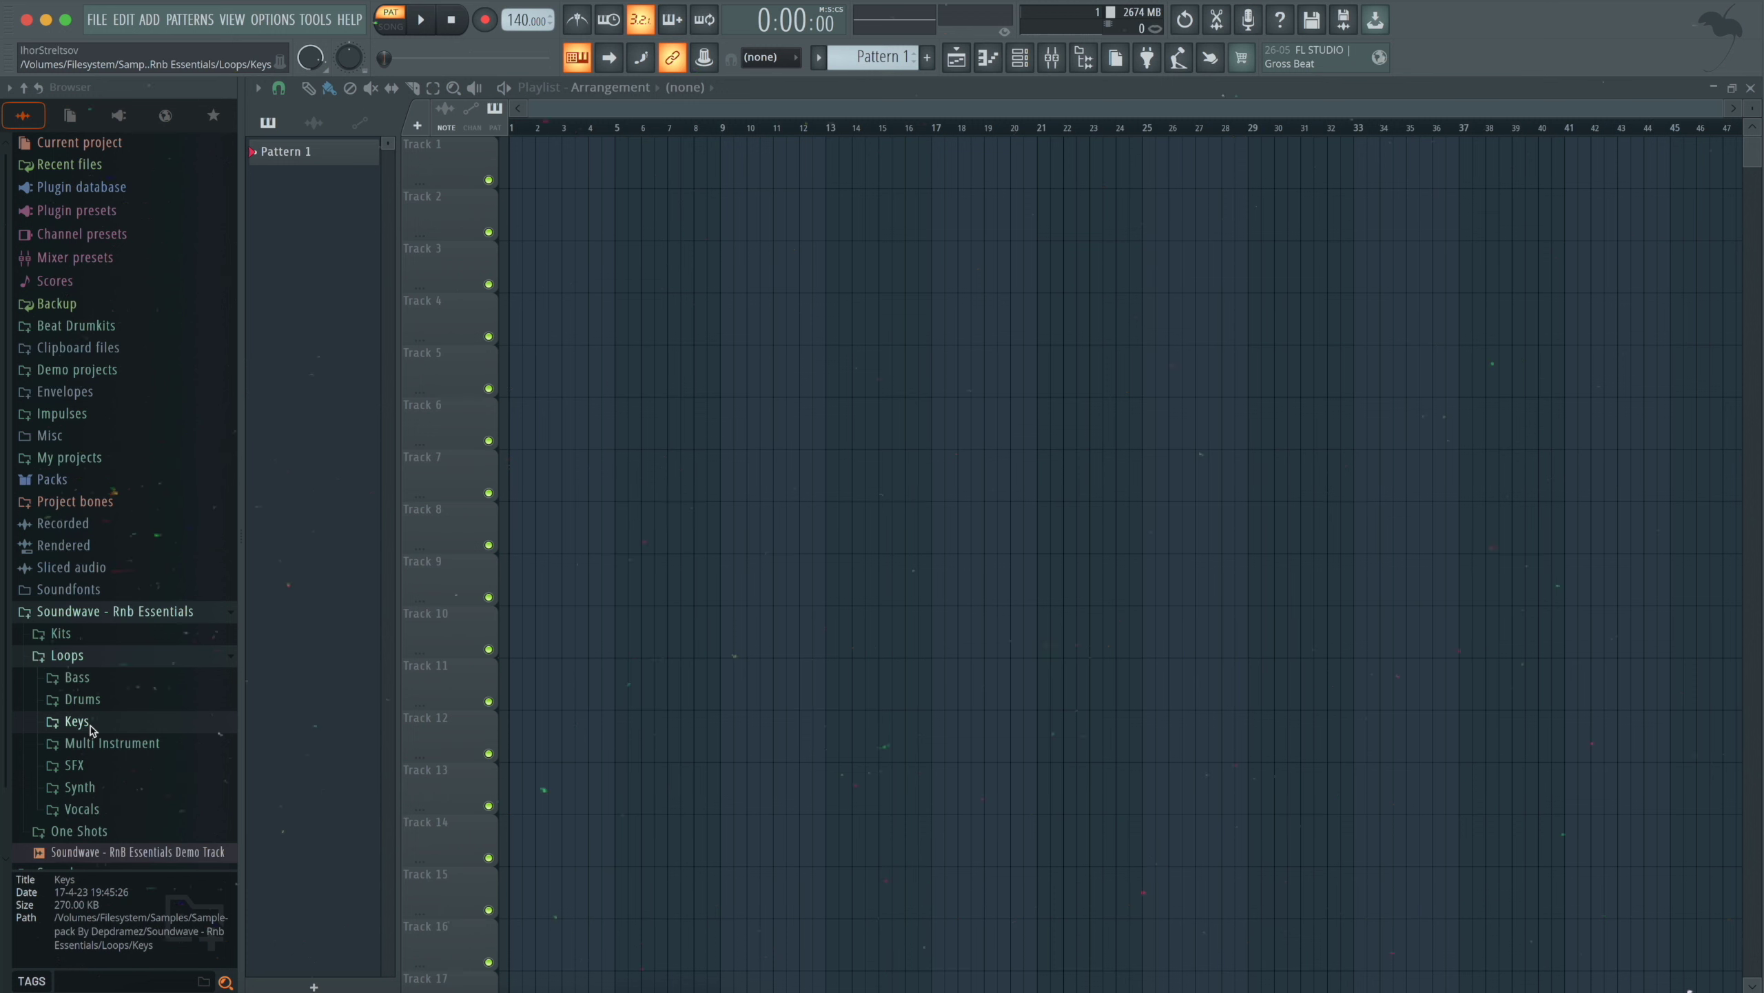
{"action": "left_click", "coordinate": [67, 655]}
{"action": "left_click", "coordinate": [79, 677]}
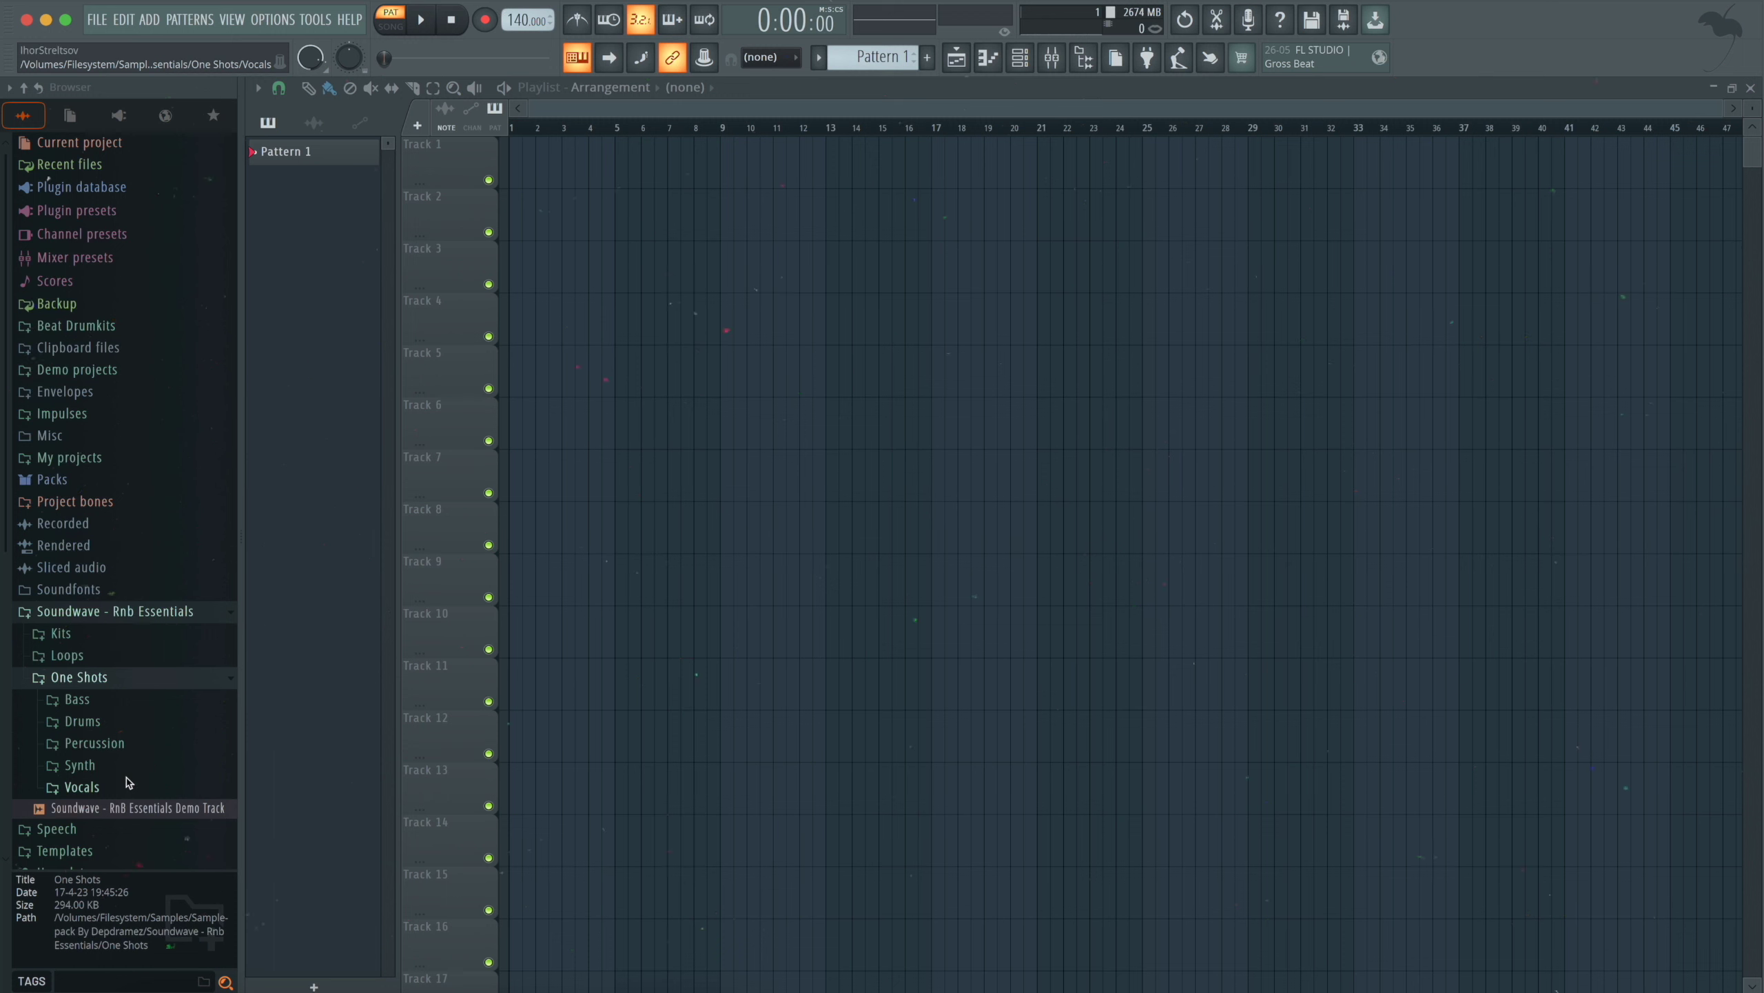
{"action": "left_click", "coordinate": [79, 676]}
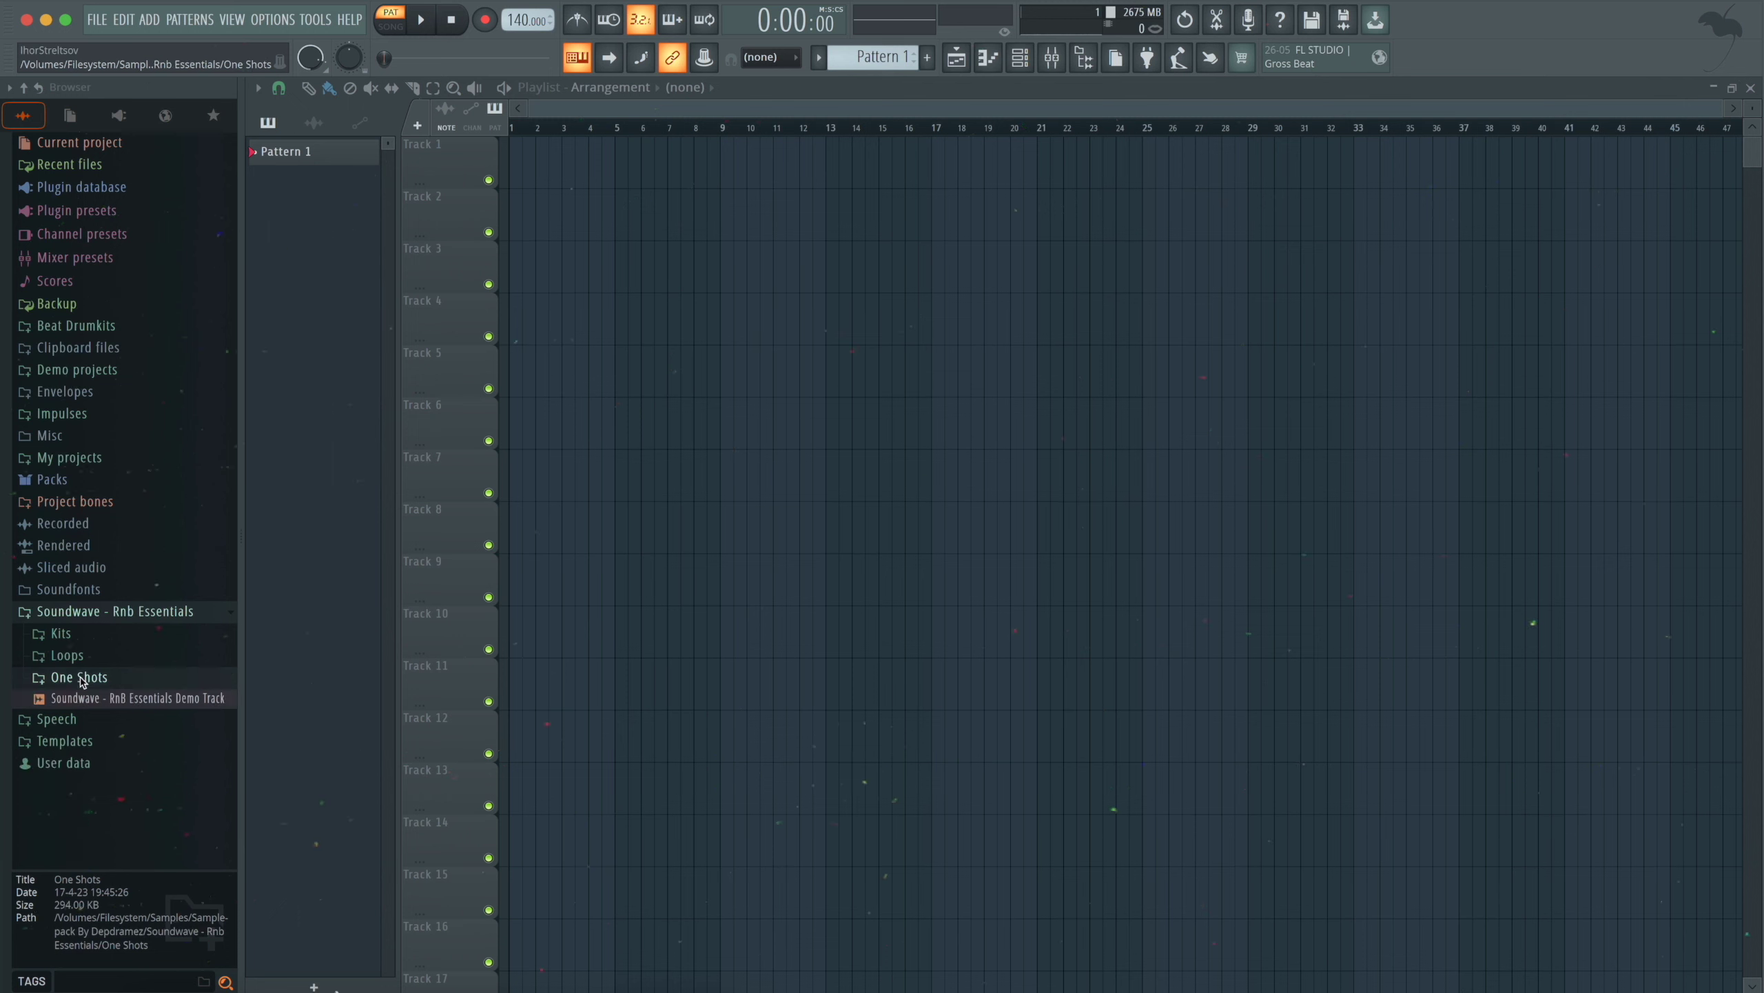
{"action": "left_click", "coordinate": [67, 654]}
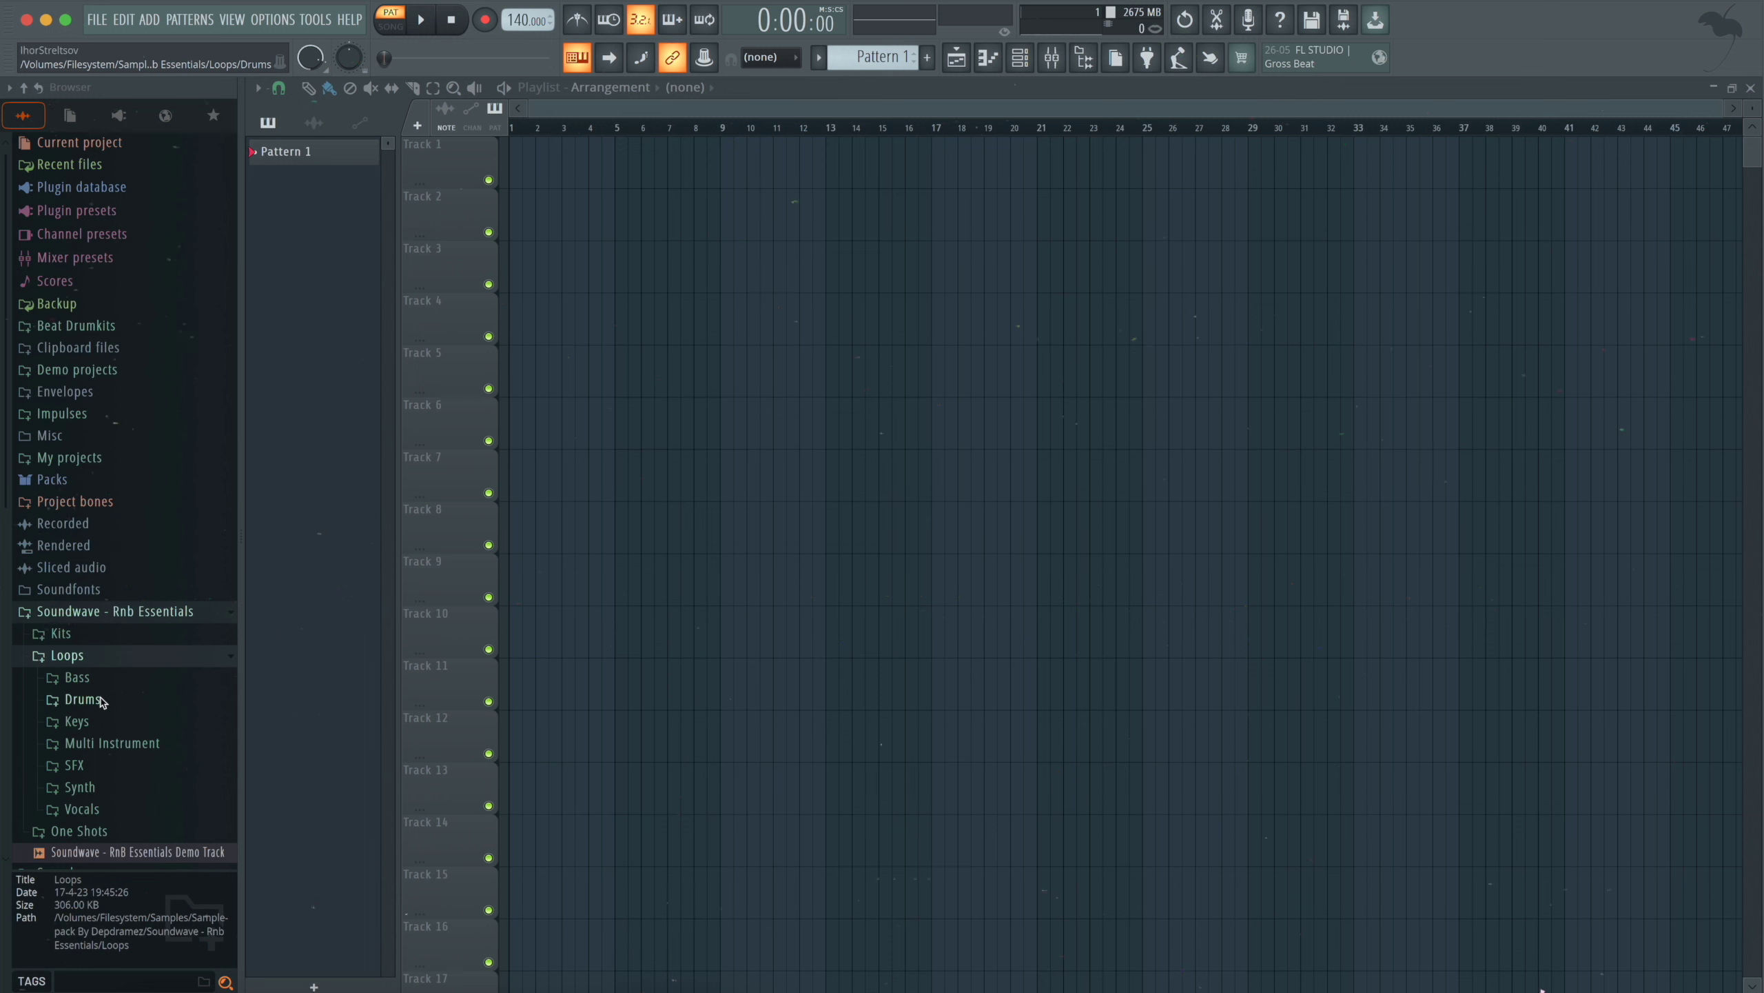
{"action": "left_click", "coordinate": [90, 720]}
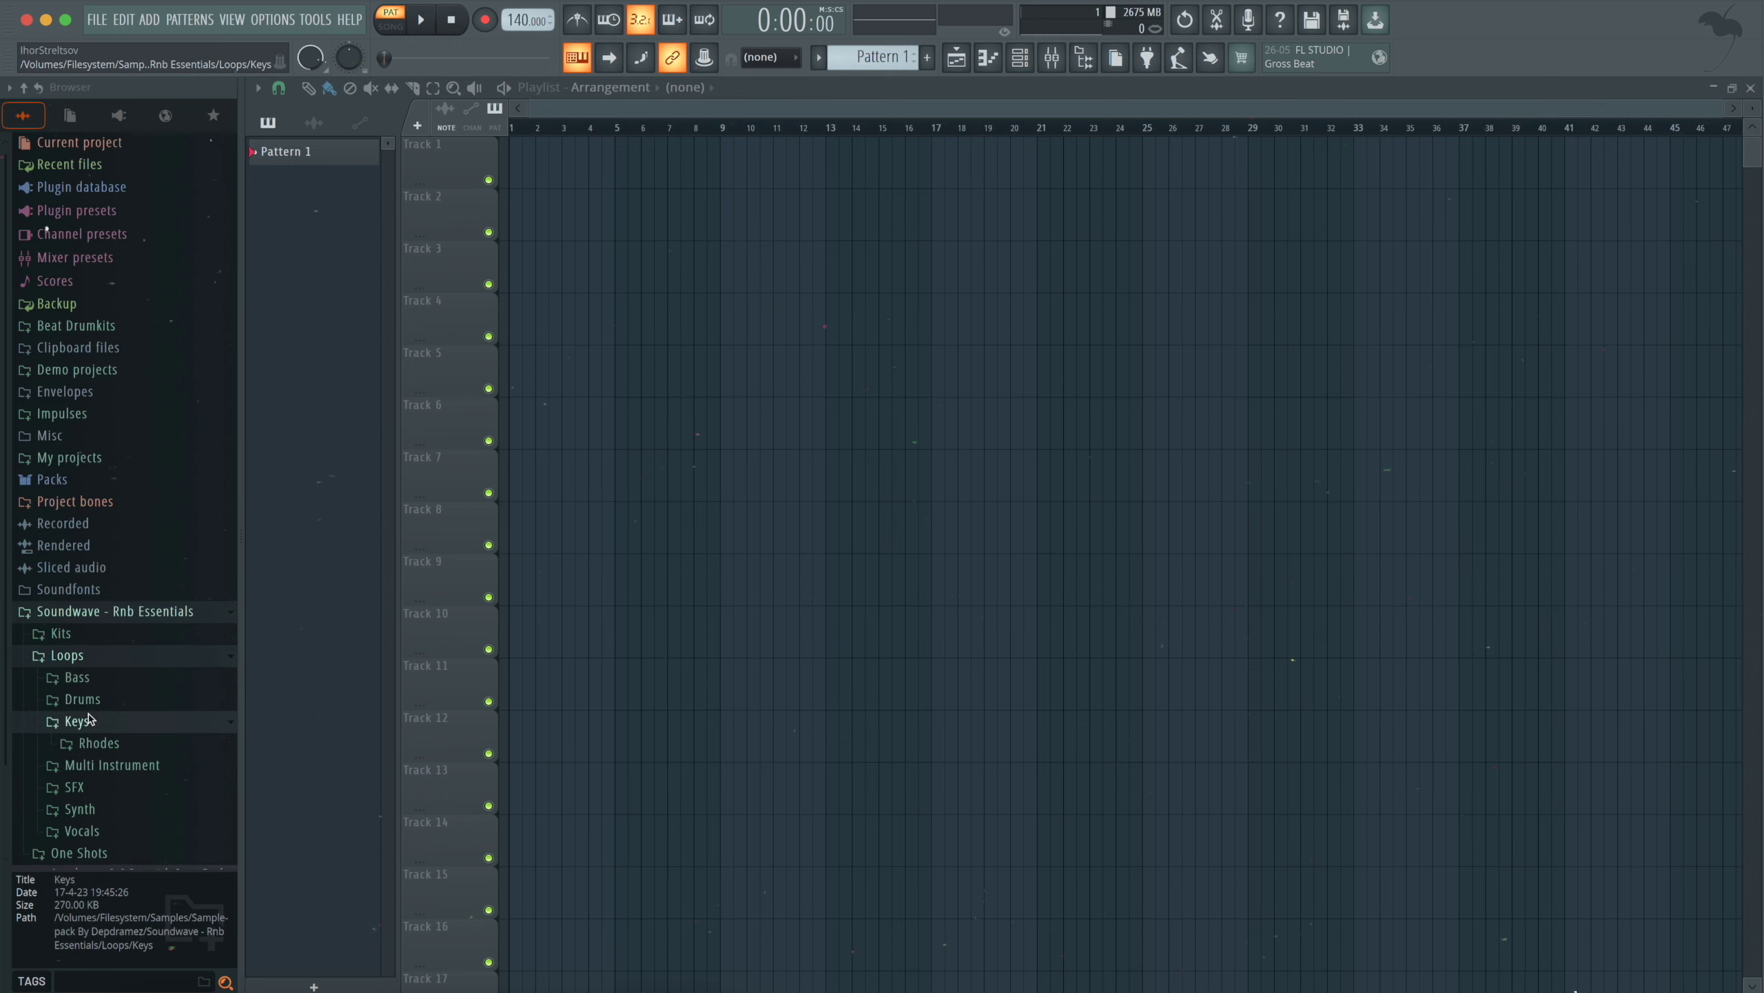
{"action": "left_click", "coordinate": [105, 747]}
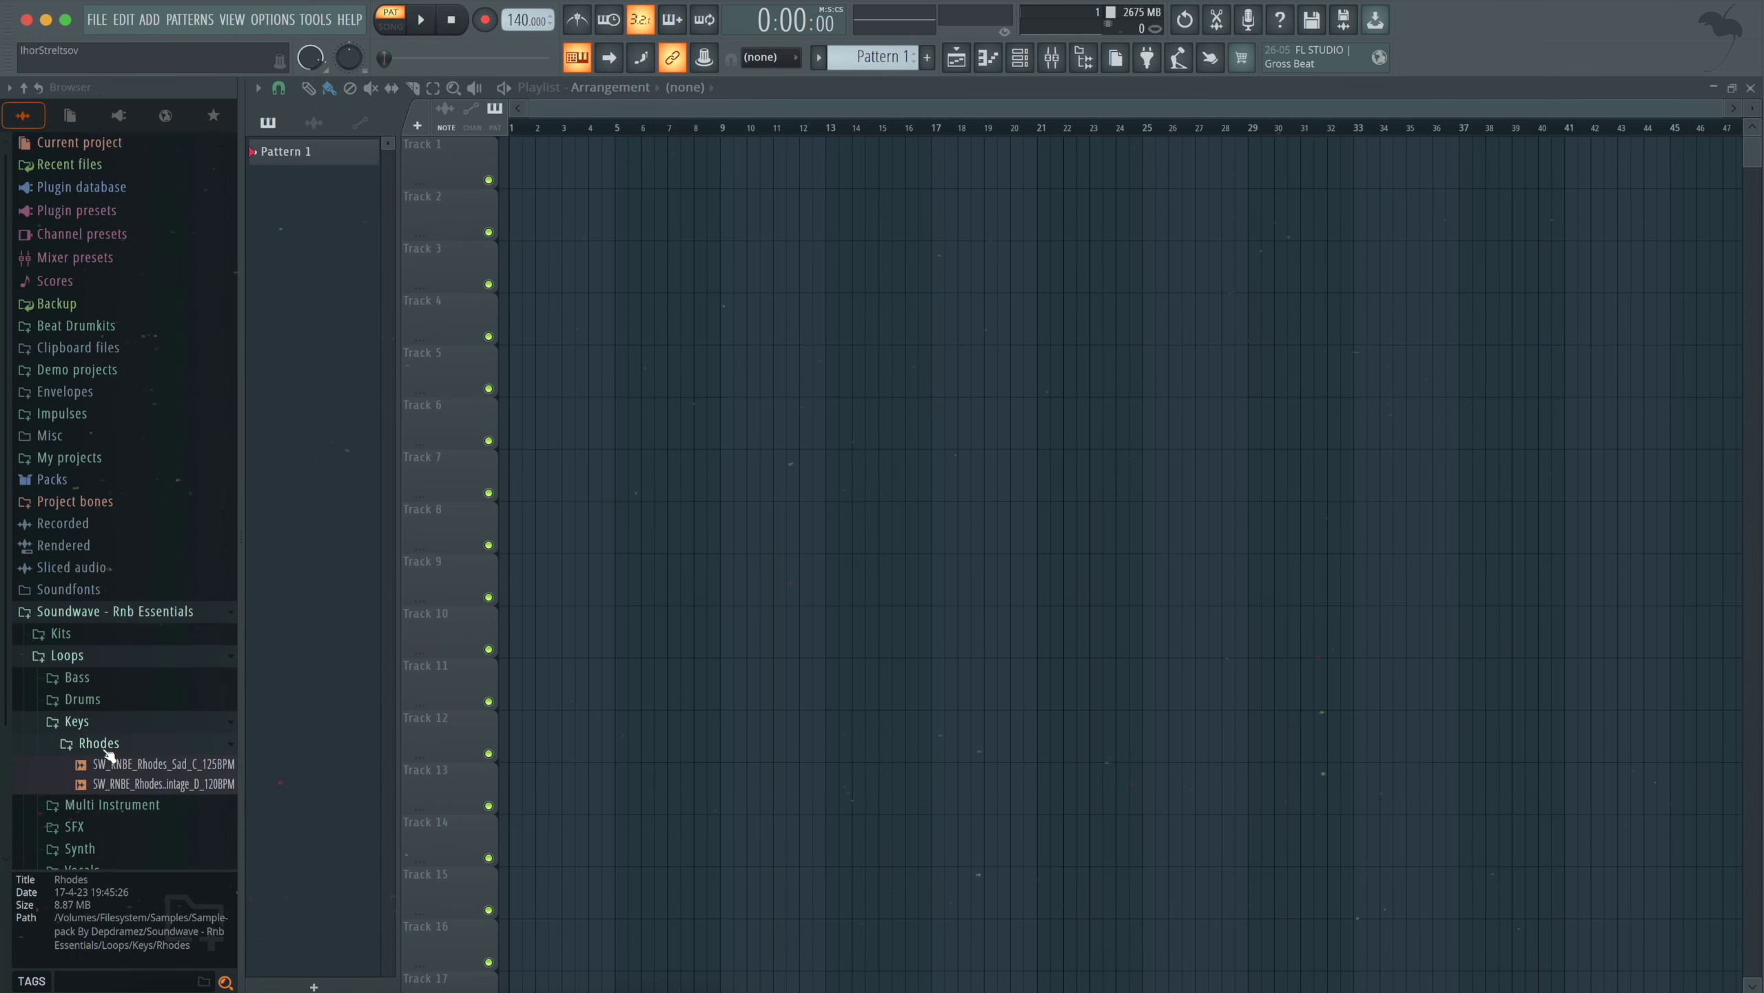
{"action": "left_click", "coordinate": [108, 726]}
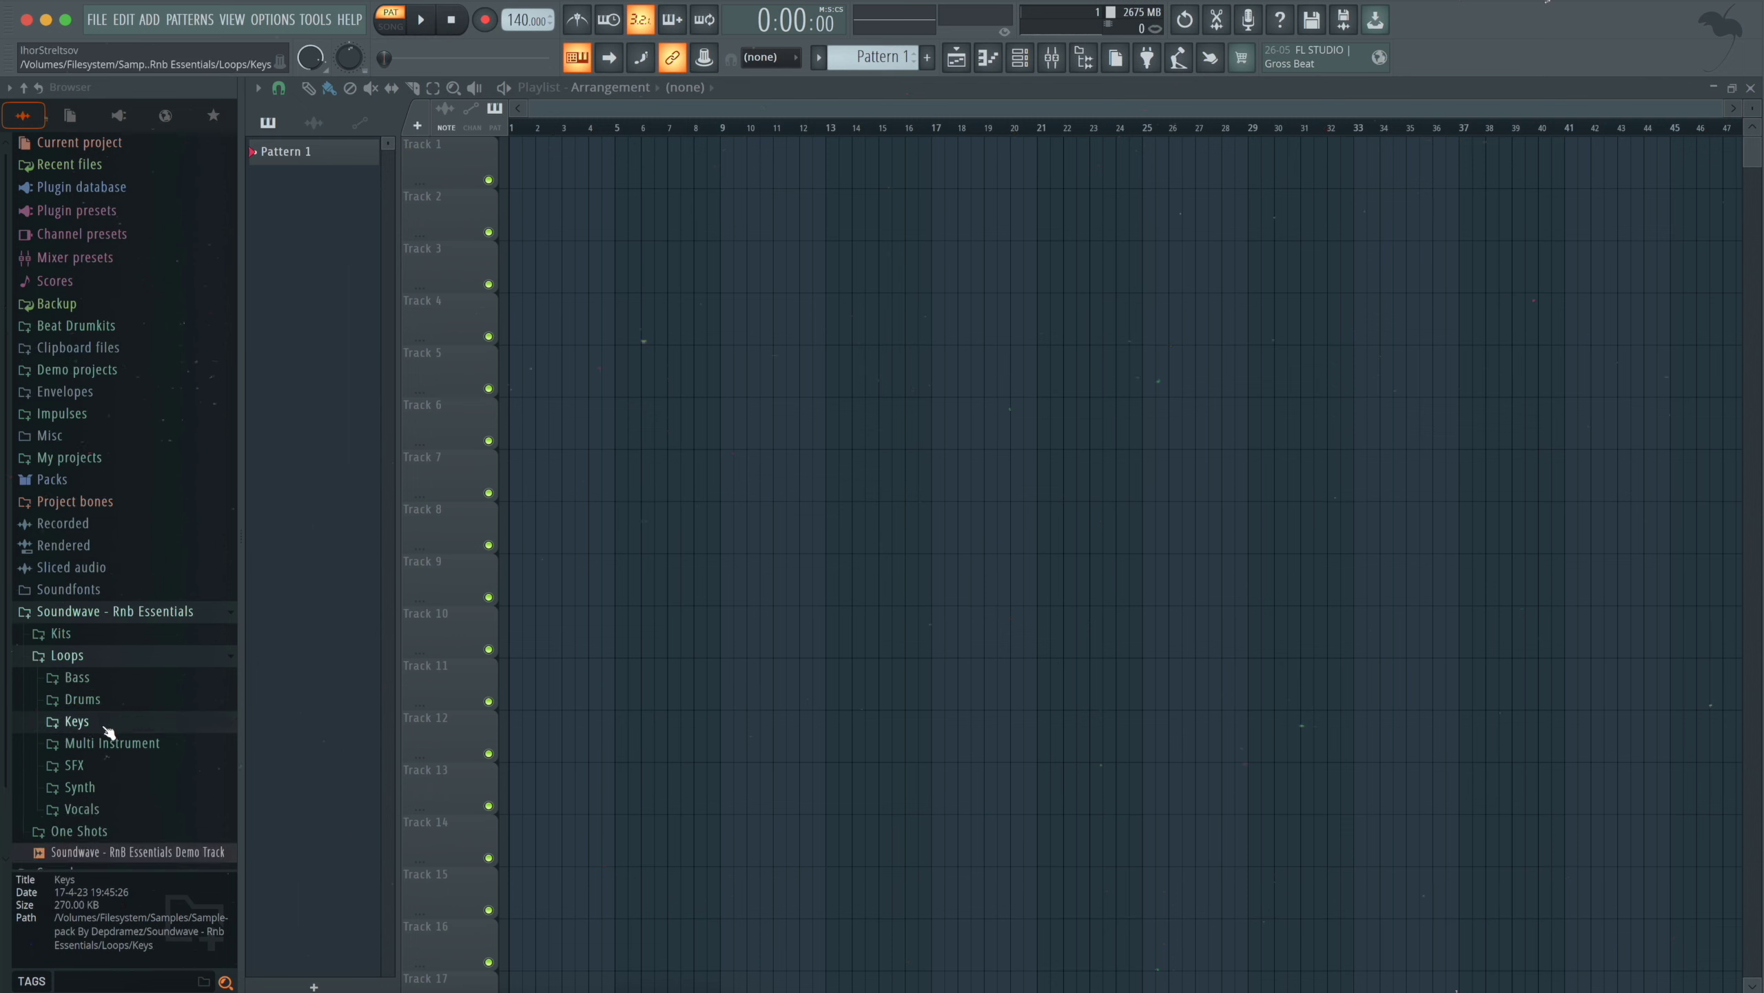
- Audition the synth lead loops in Loops > Synth > Lead one after another, from Dissonant to Whistle
{"action": "left_click", "coordinate": [94, 785]}
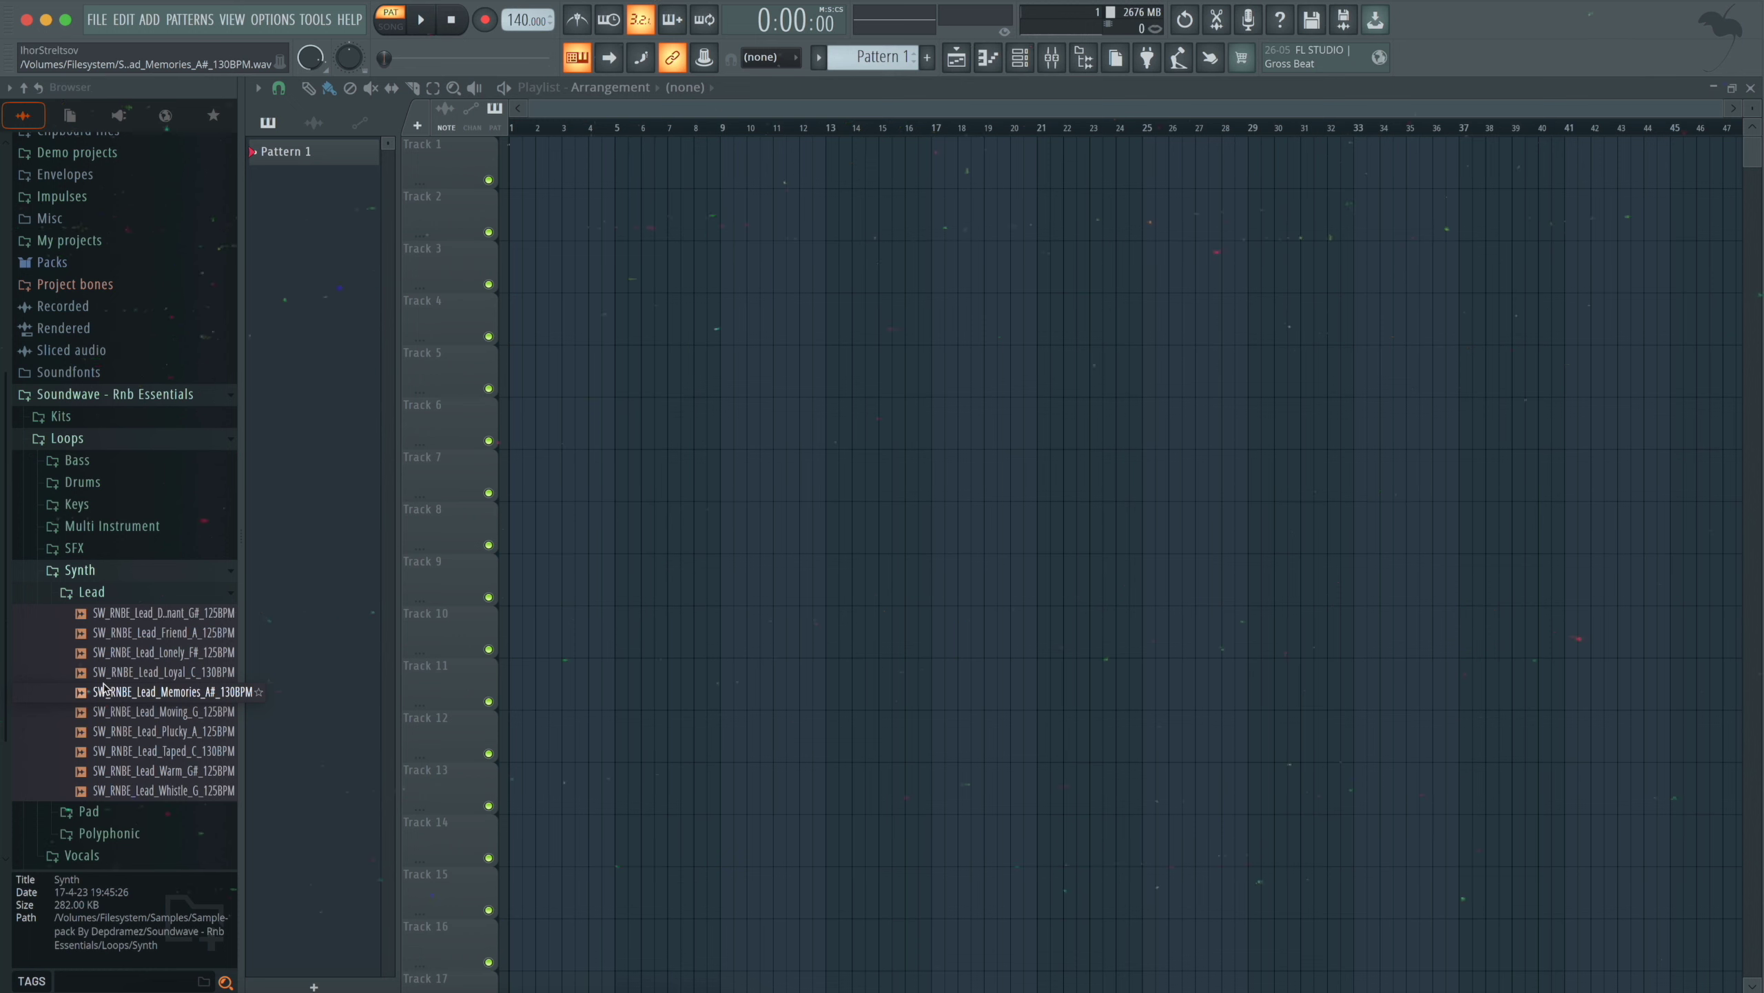
{"action": "left_click", "coordinate": [138, 615]}
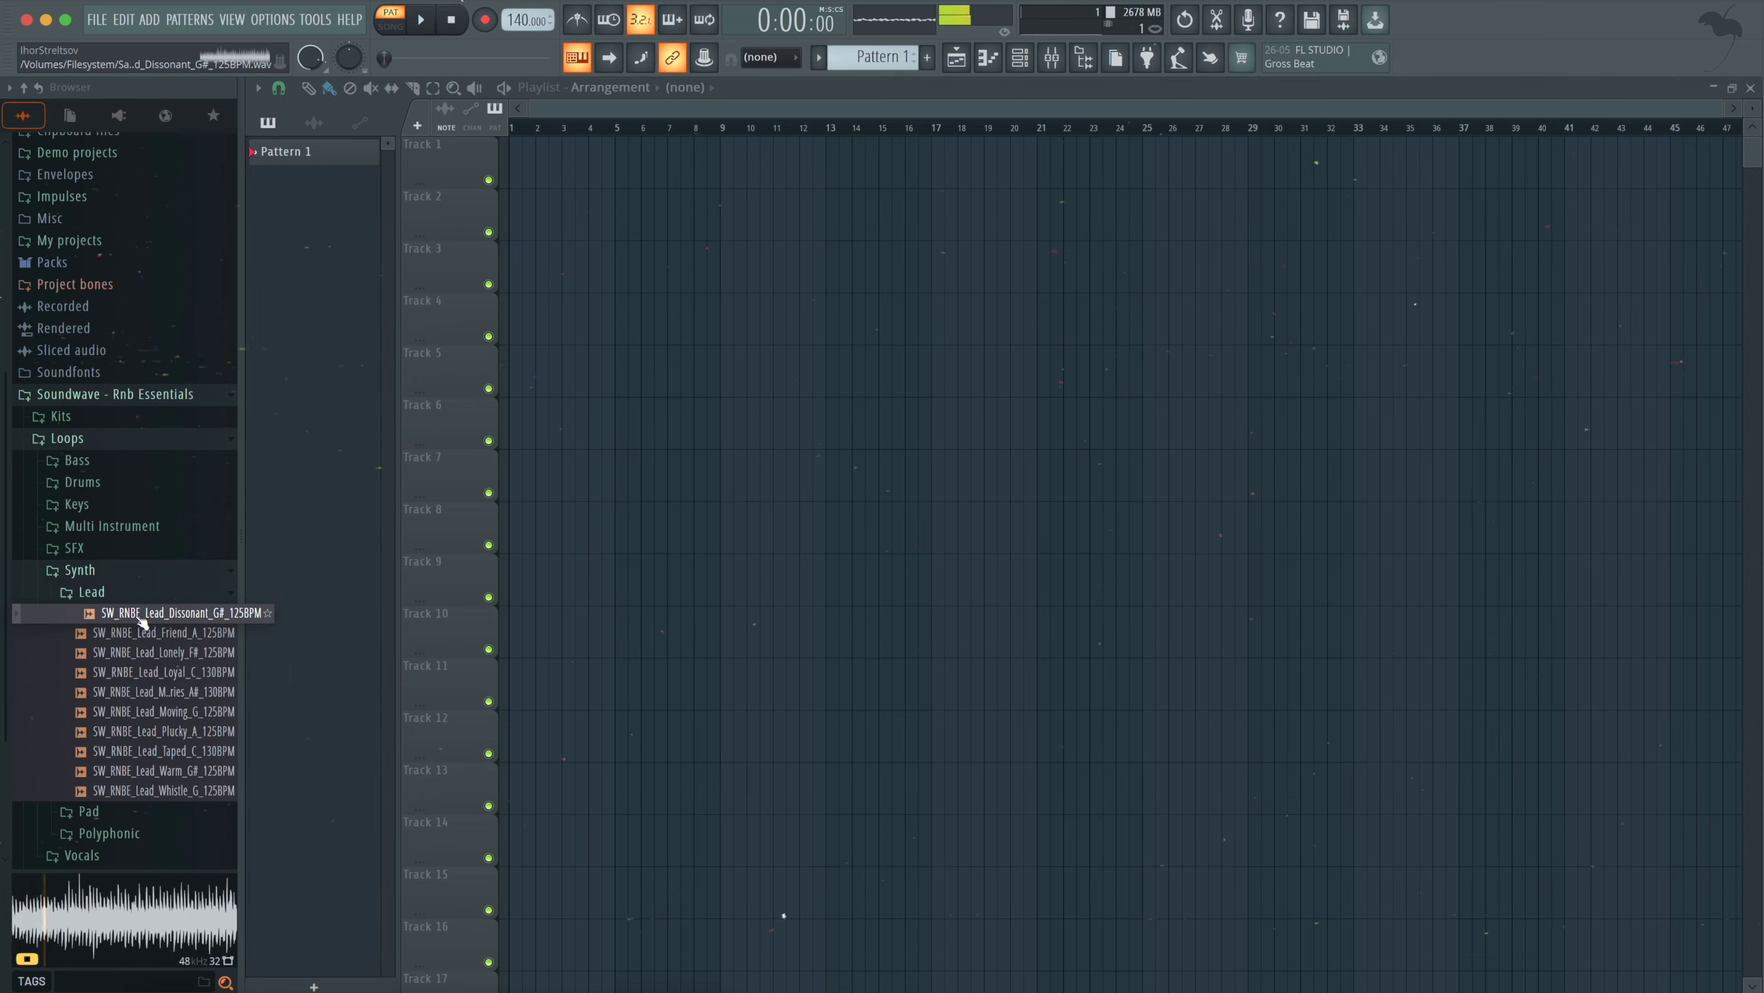
{"action": "key", "text": "Down"}
{"action": "key", "text": "Down"}
{"action": "key", "text": "Down"}
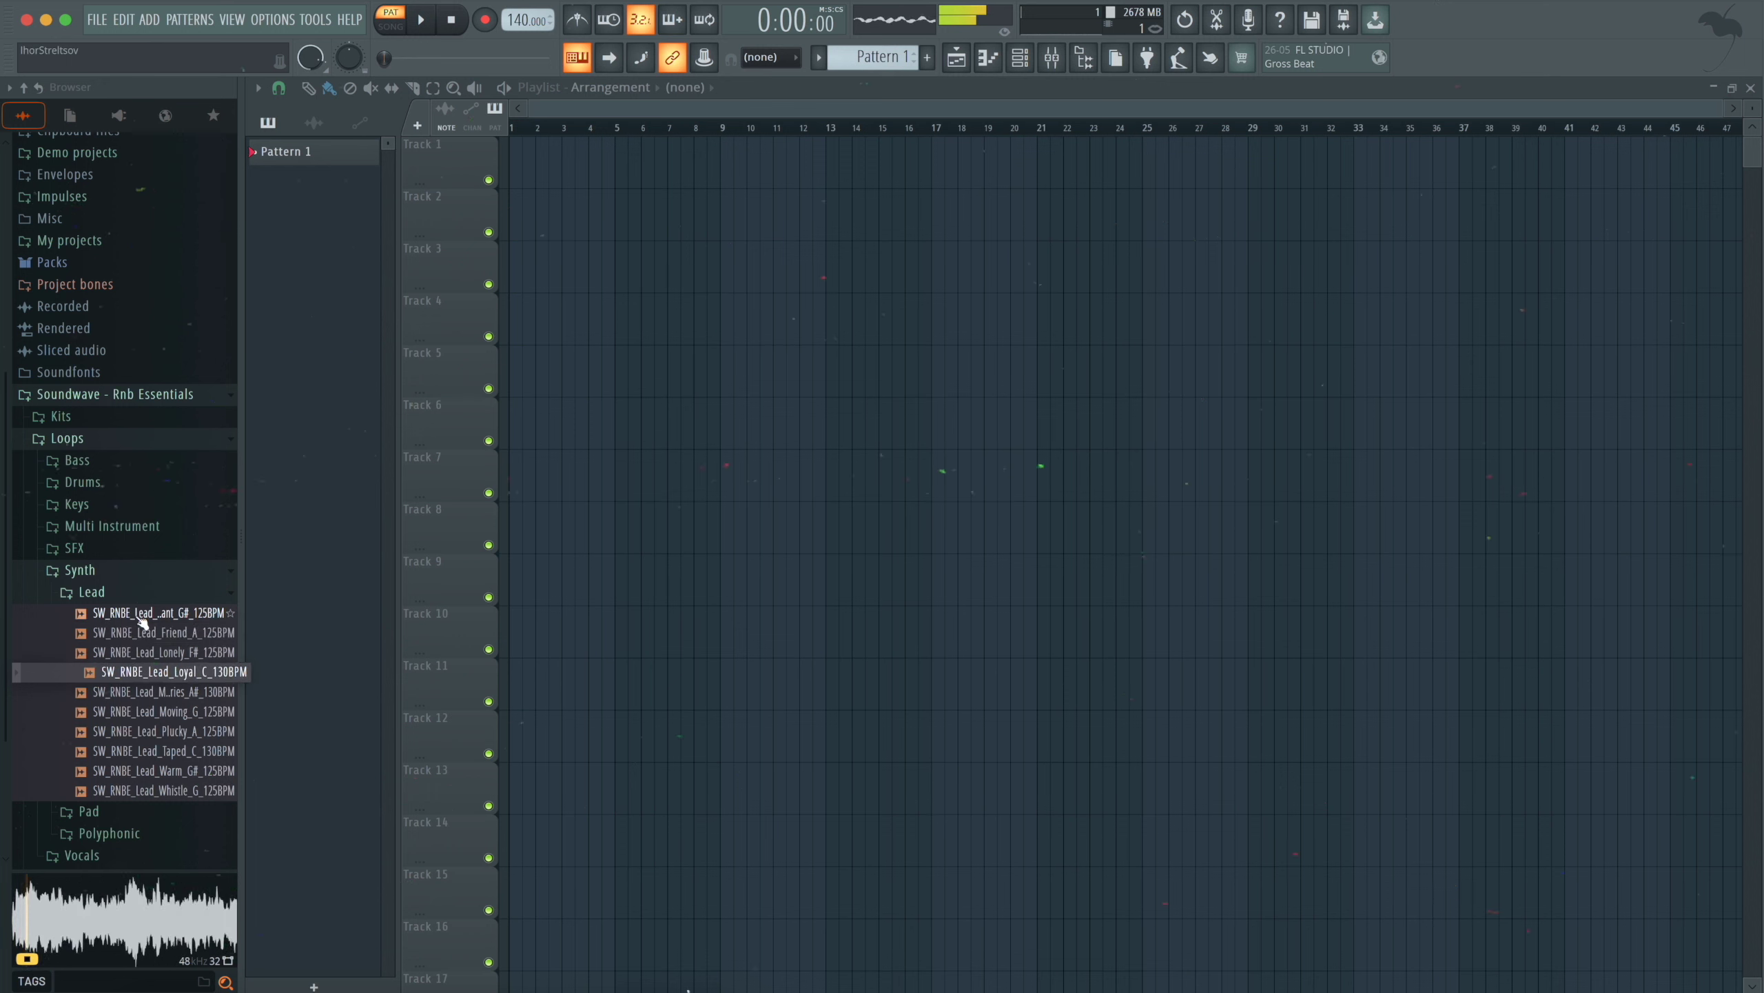
{"action": "key", "text": "Down"}
{"action": "key", "text": "Down"}
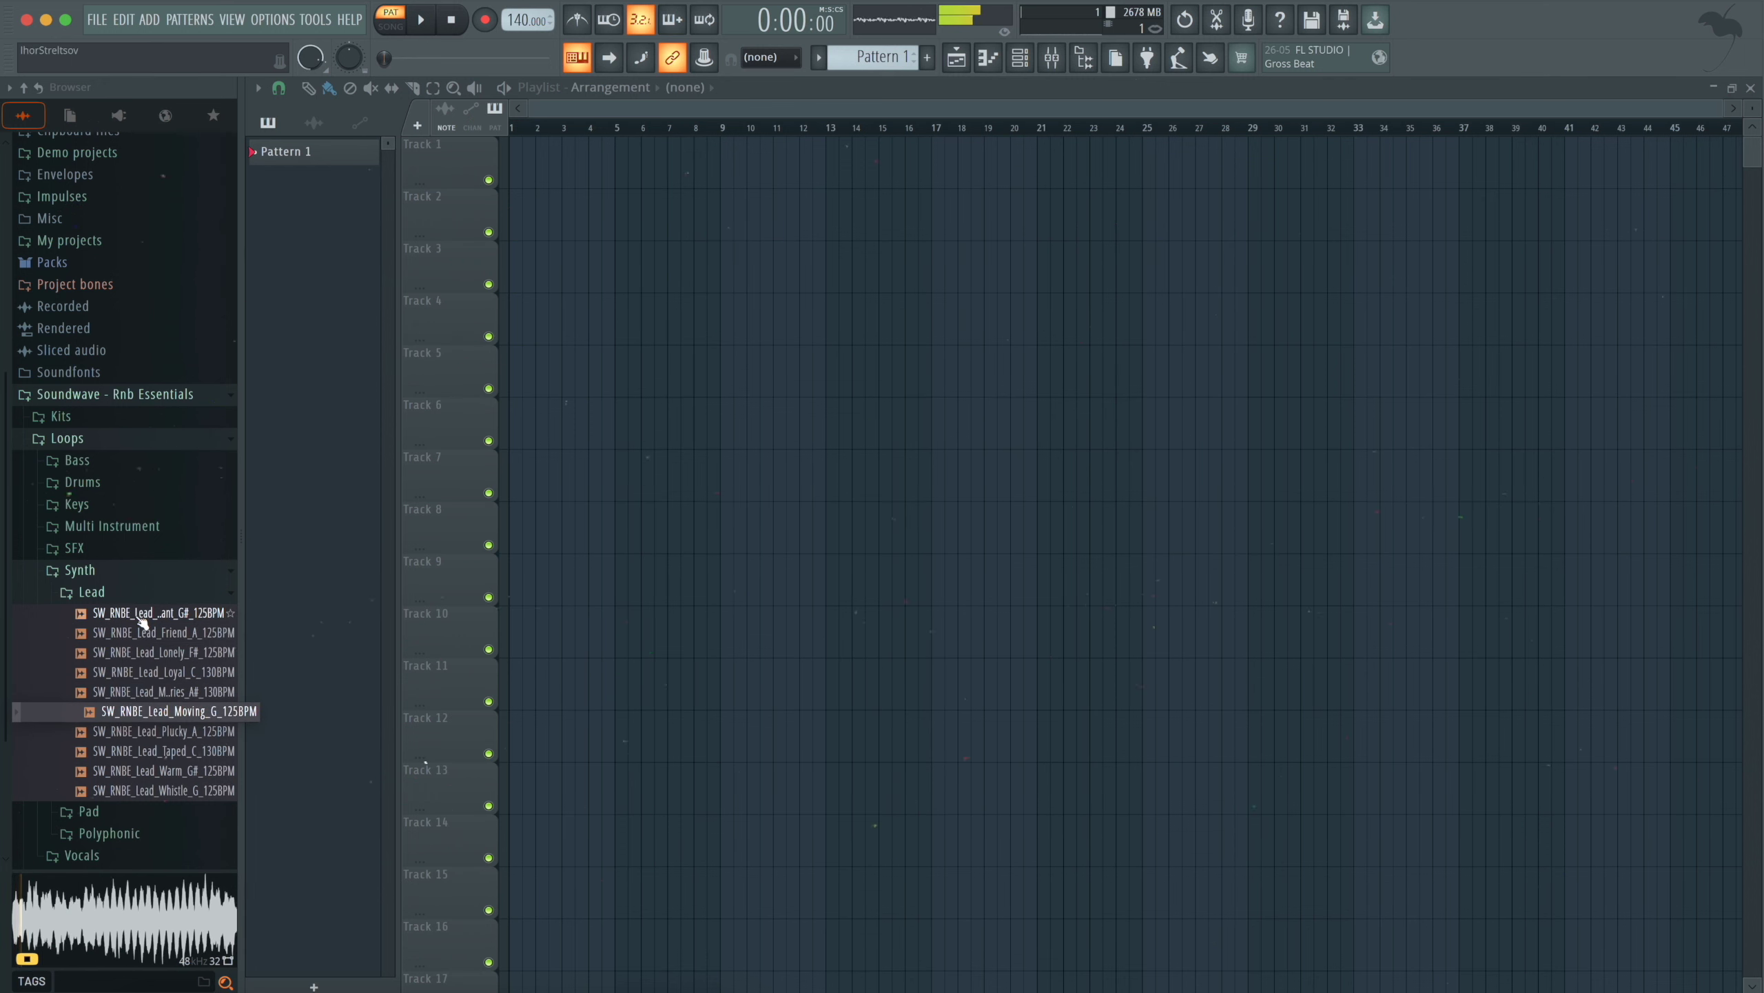
{"action": "key", "text": "Down"}
{"action": "key", "text": "Down"}
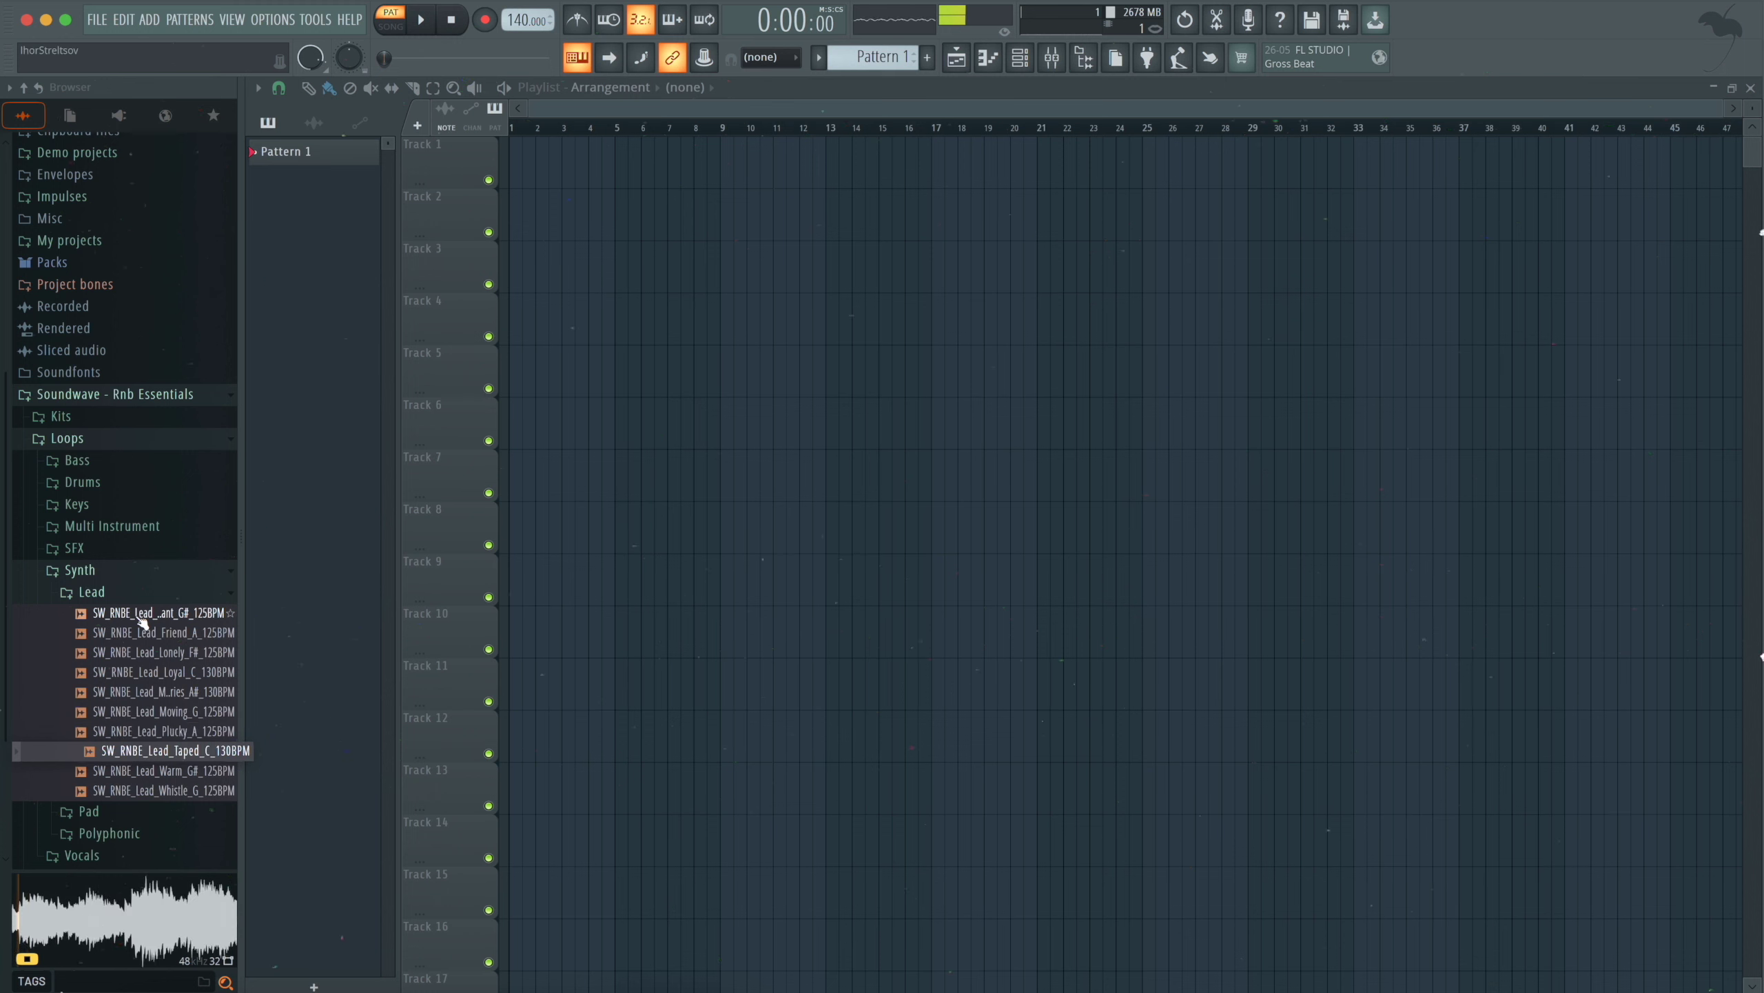
{"action": "key", "text": "Down"}
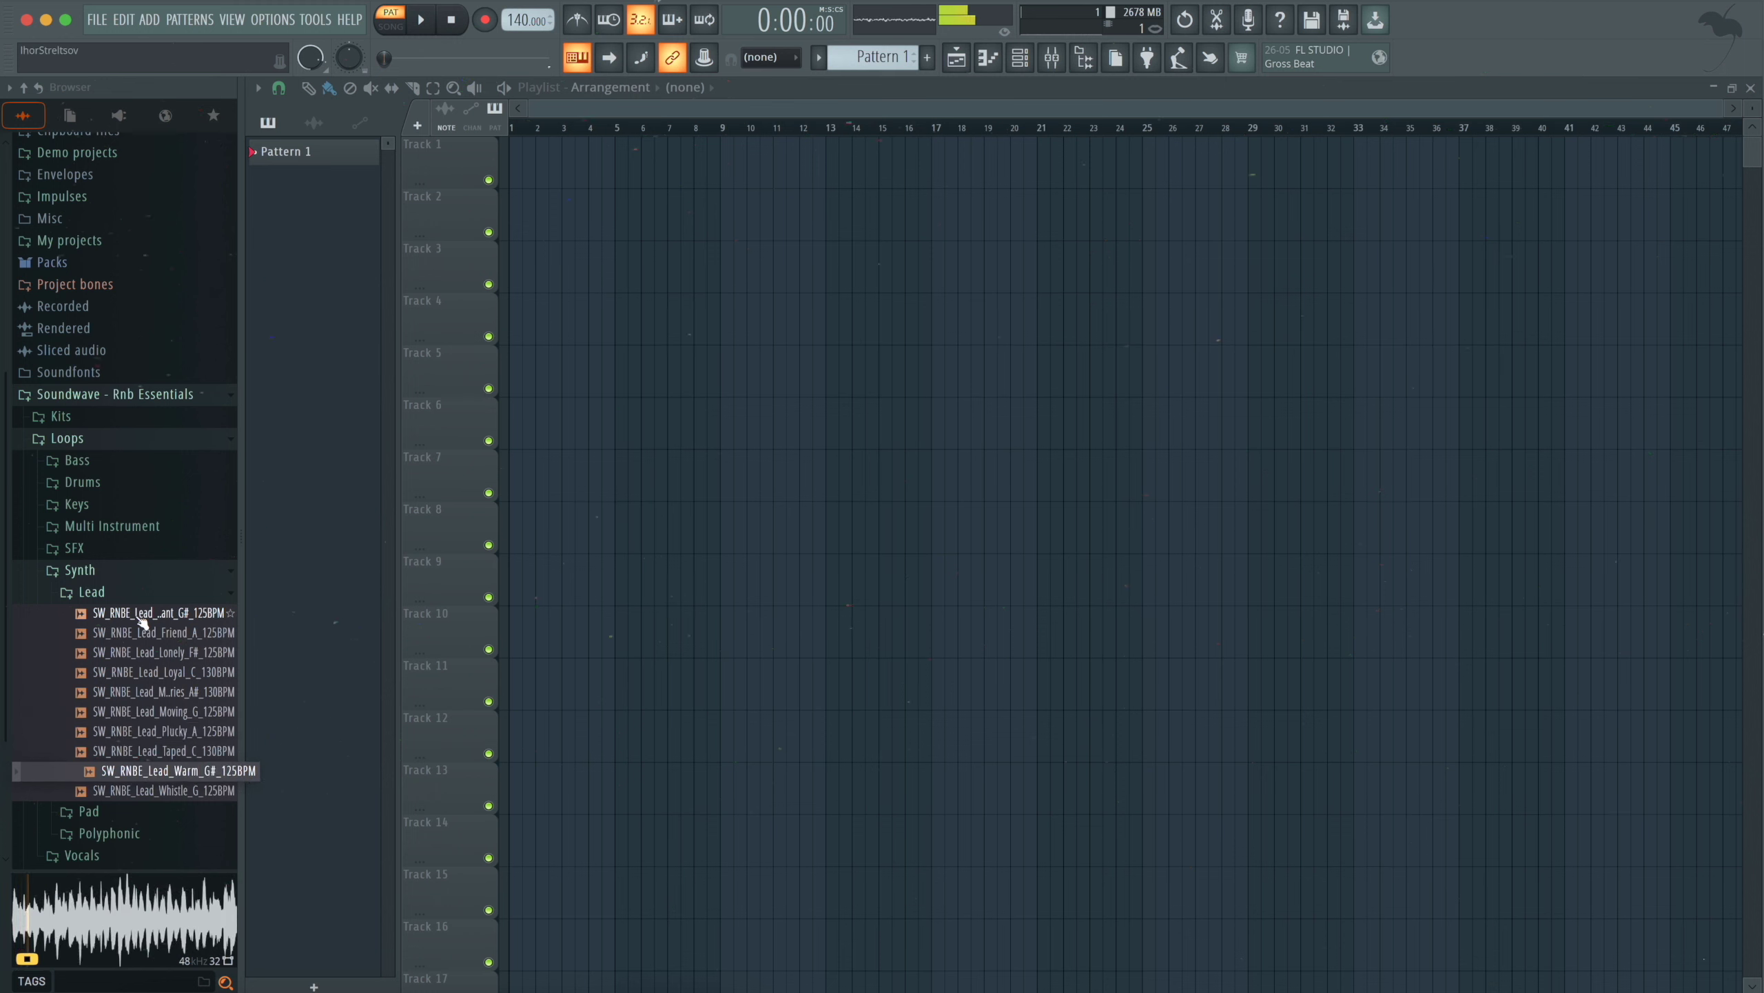
{"action": "key", "text": "Down"}
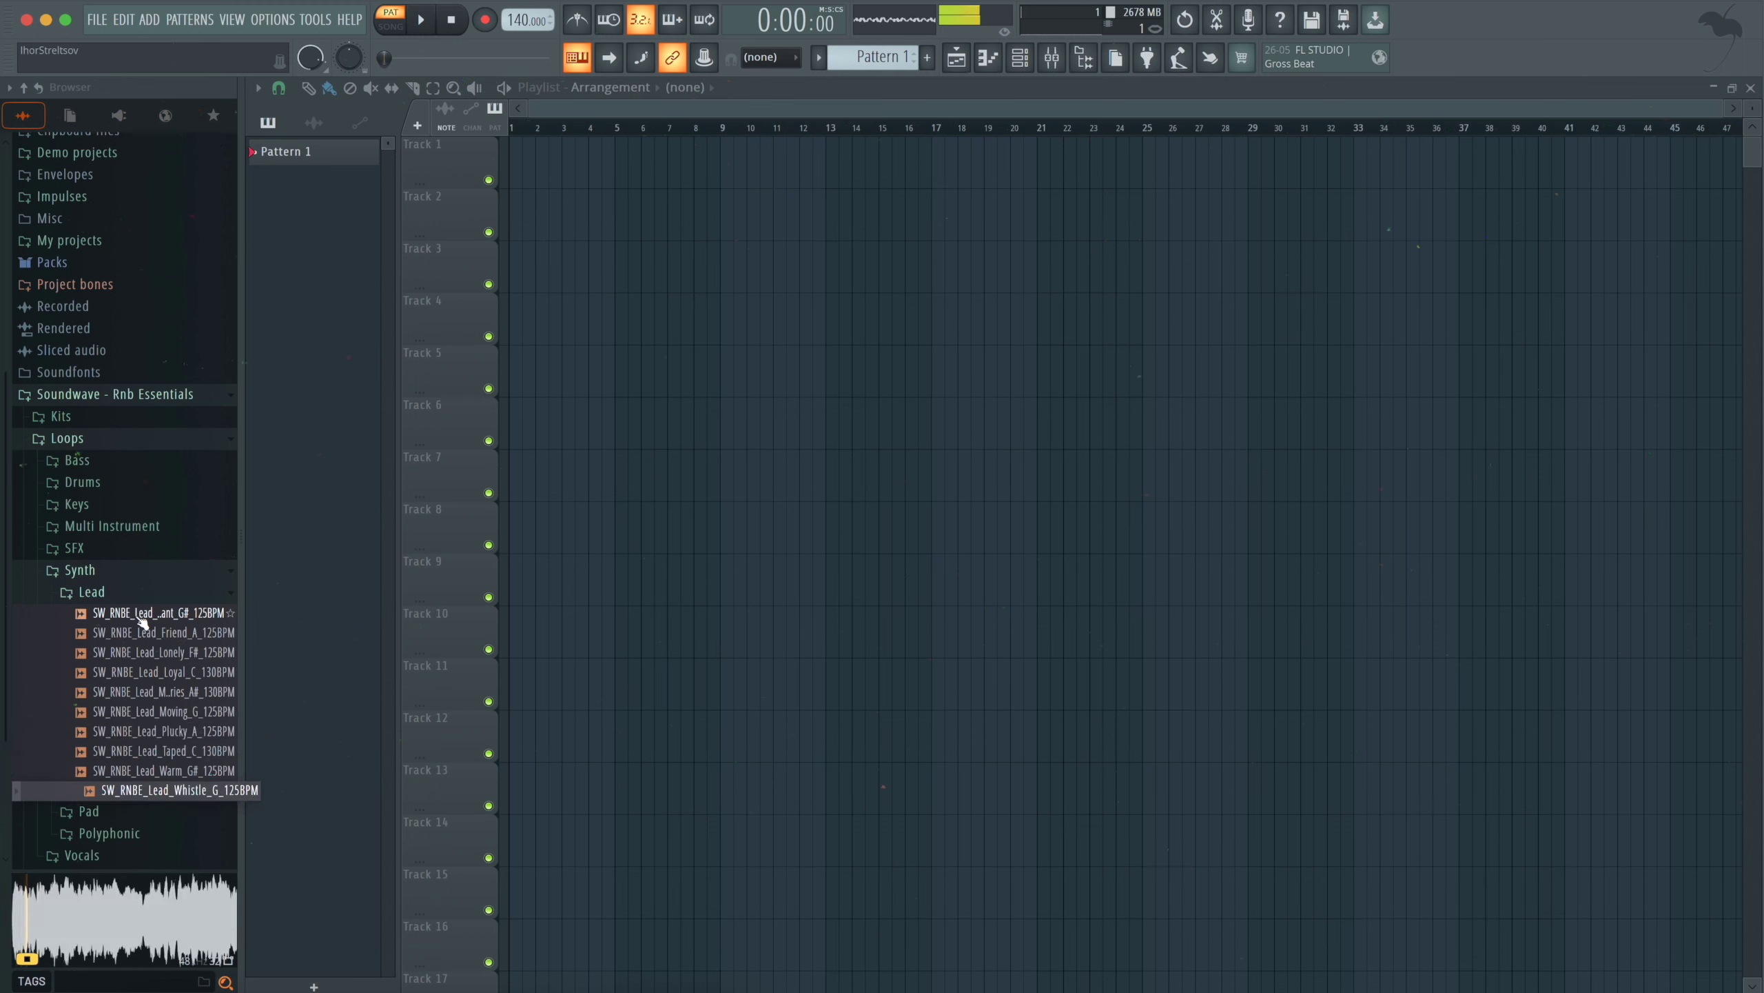
- Collapse the Synth folder and audition the layered loops in Multi Instrument > Layer, from Birdfly to Wakeup
{"action": "left_click", "coordinate": [100, 574]}
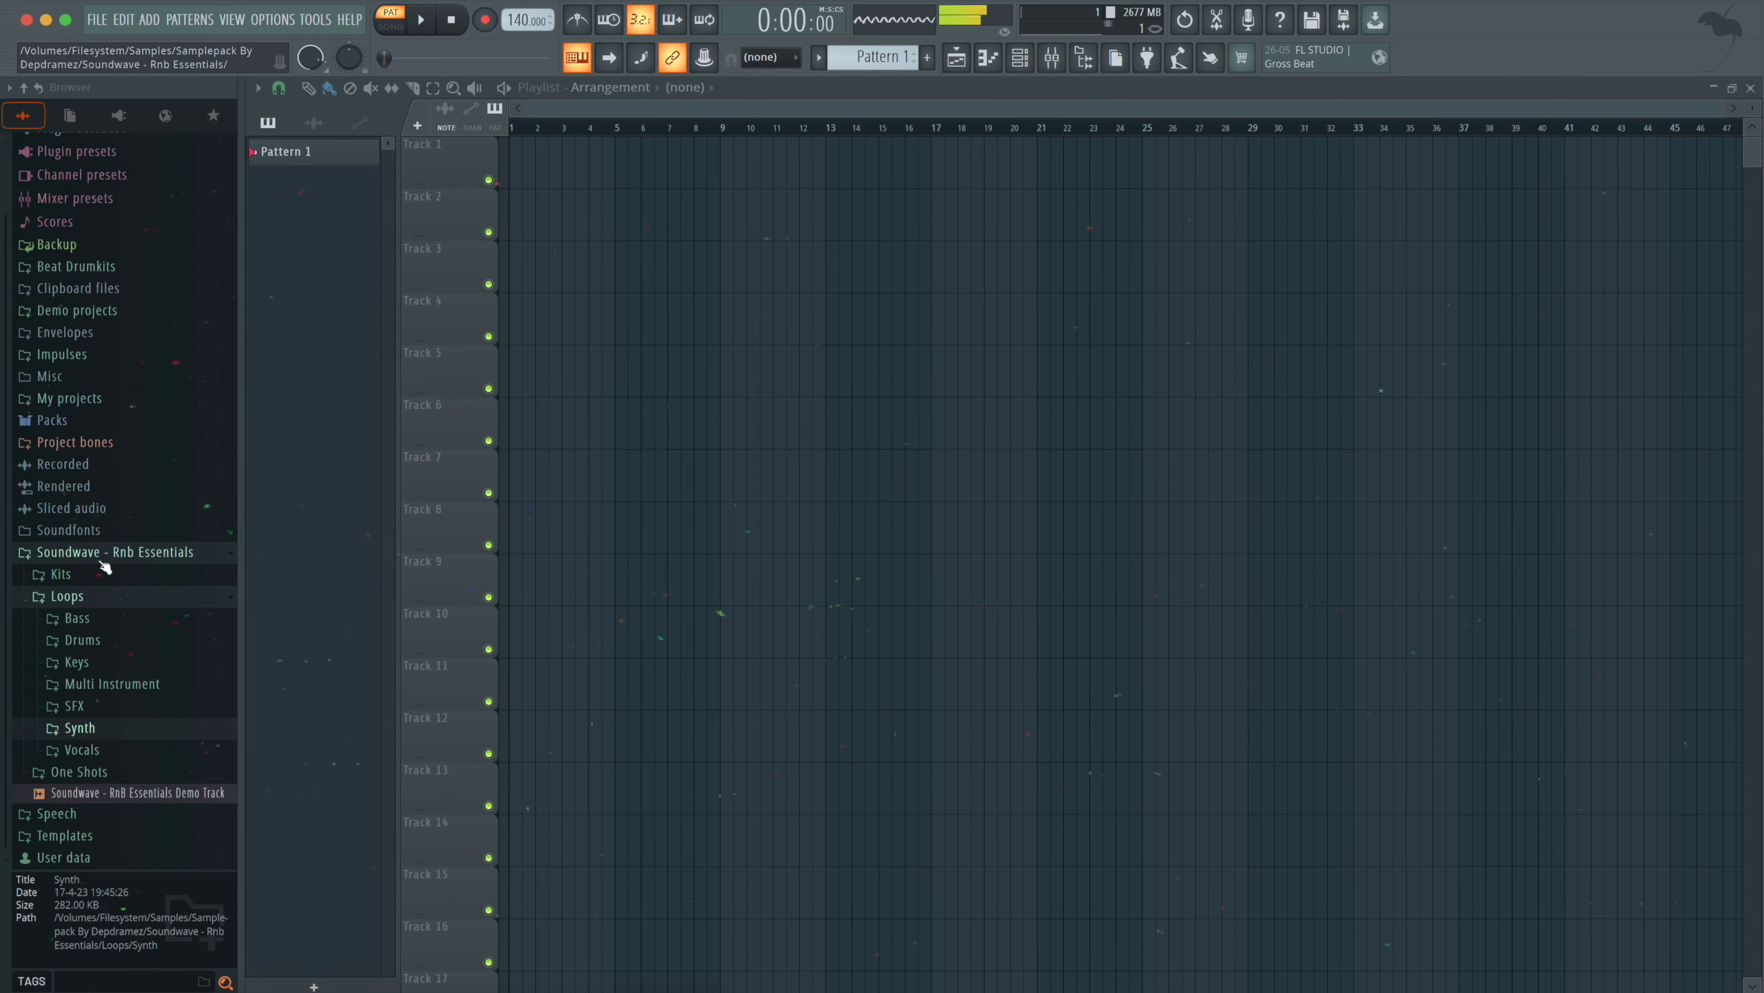
{"action": "left_click", "coordinate": [108, 684]}
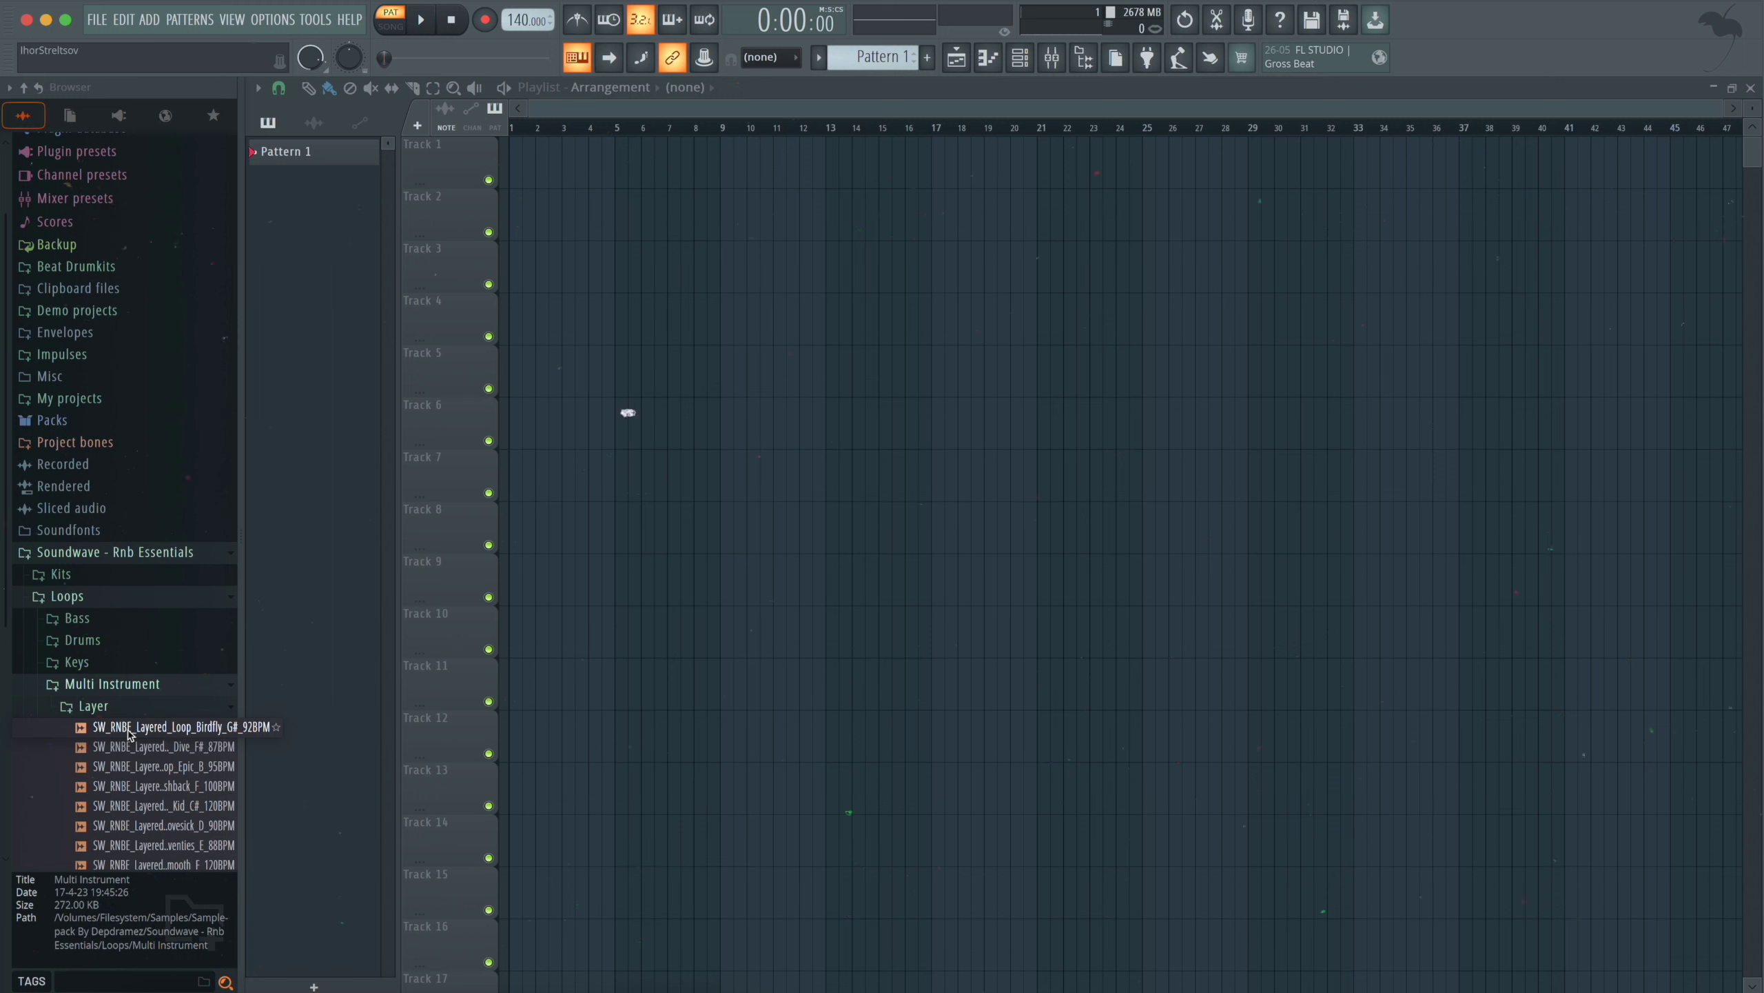
{"action": "scroll", "coordinate": [129, 733], "scroll_direction": "down", "scroll_amount": 2}
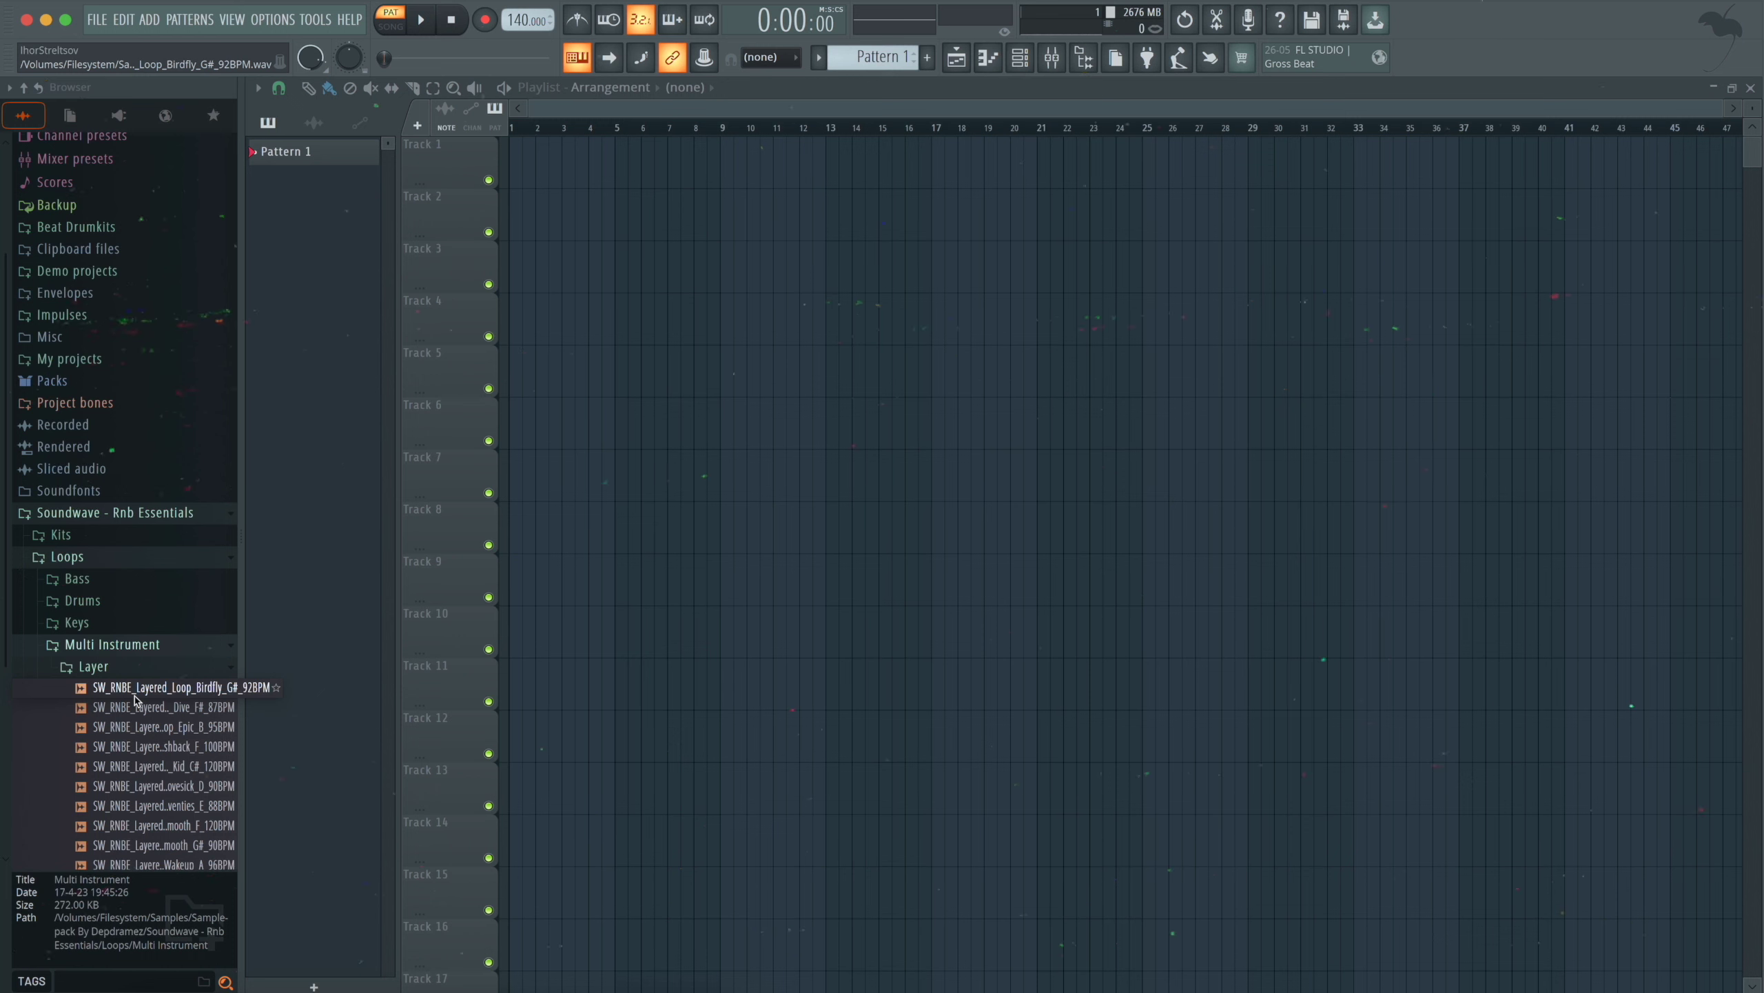
{"action": "scroll", "coordinate": [135, 698], "scroll_direction": "down", "scroll_amount": 3}
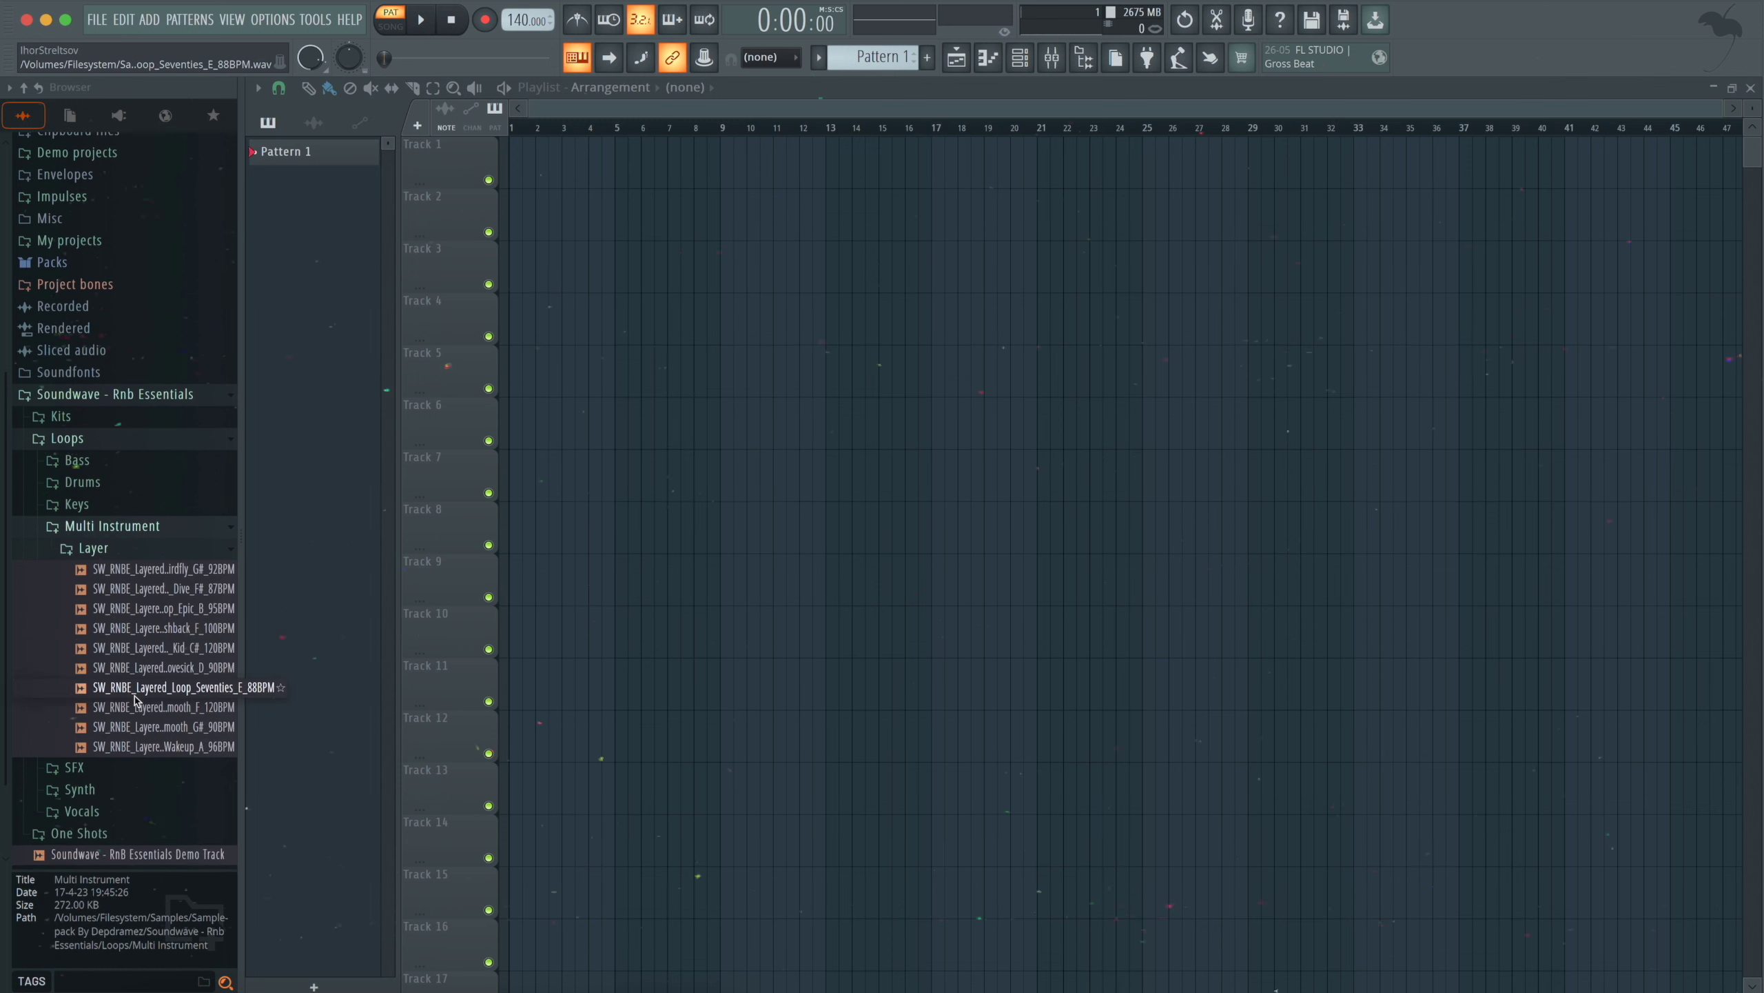
{"action": "left_click", "coordinate": [155, 570]}
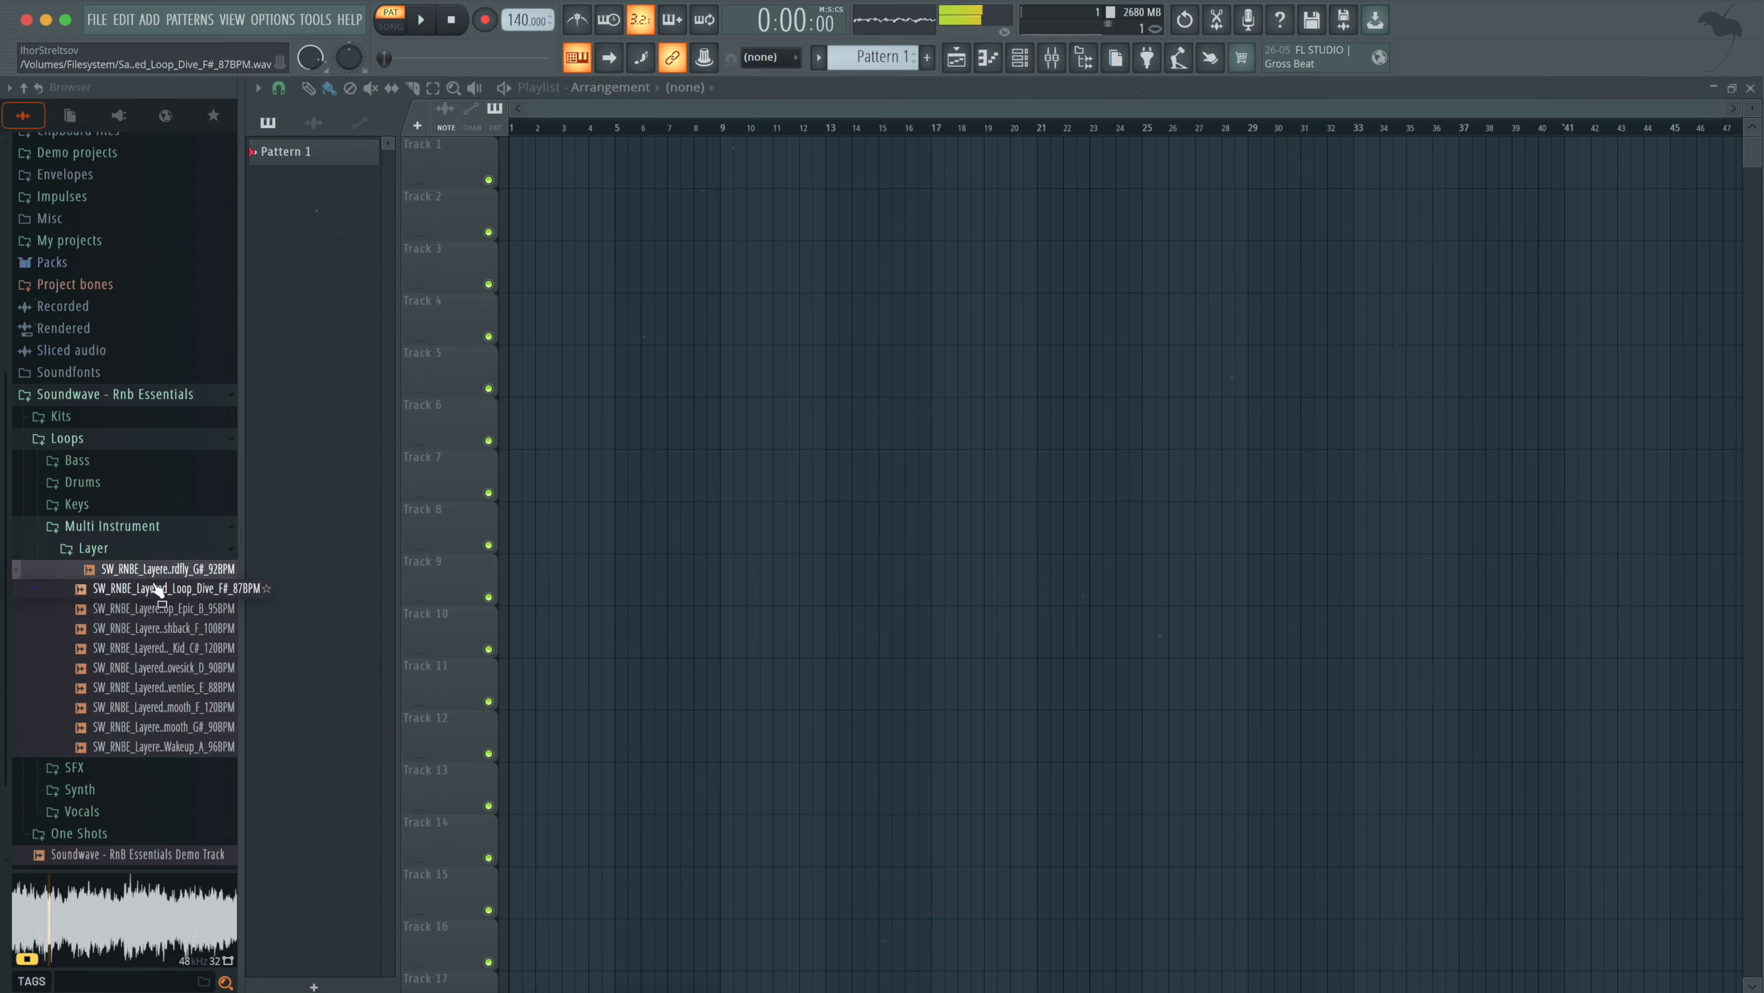
{"action": "left_click", "coordinate": [159, 593]}
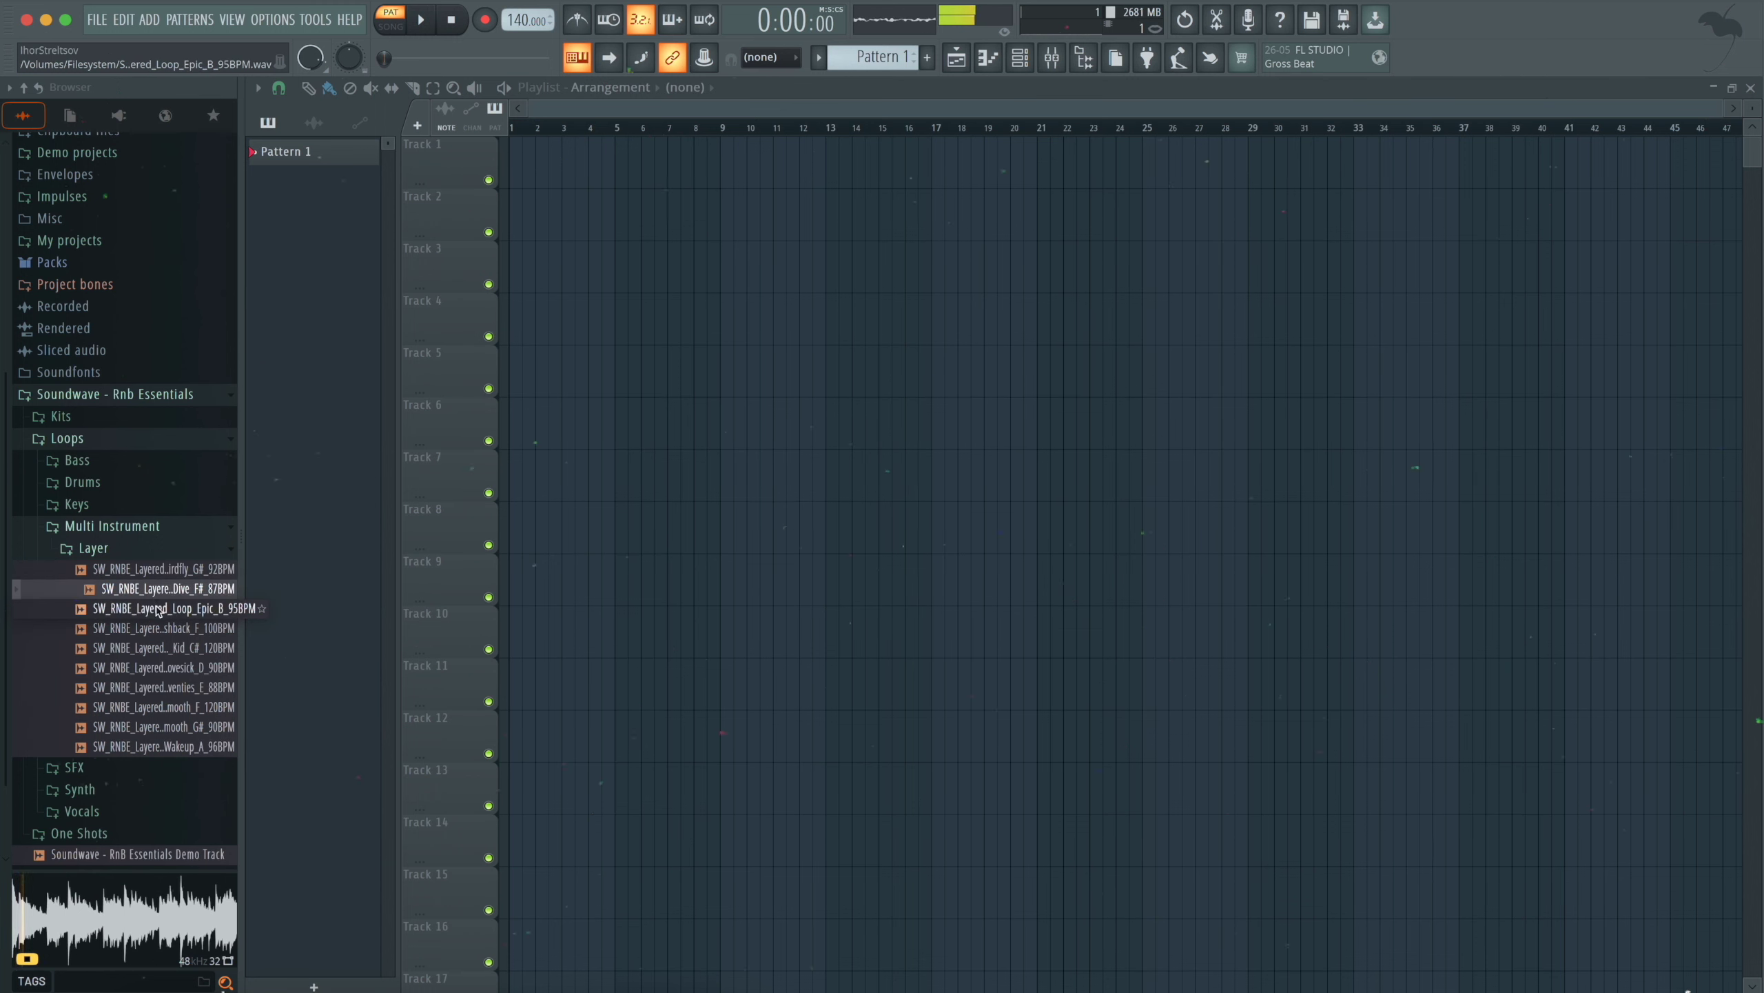
{"action": "left_click", "coordinate": [159, 610]}
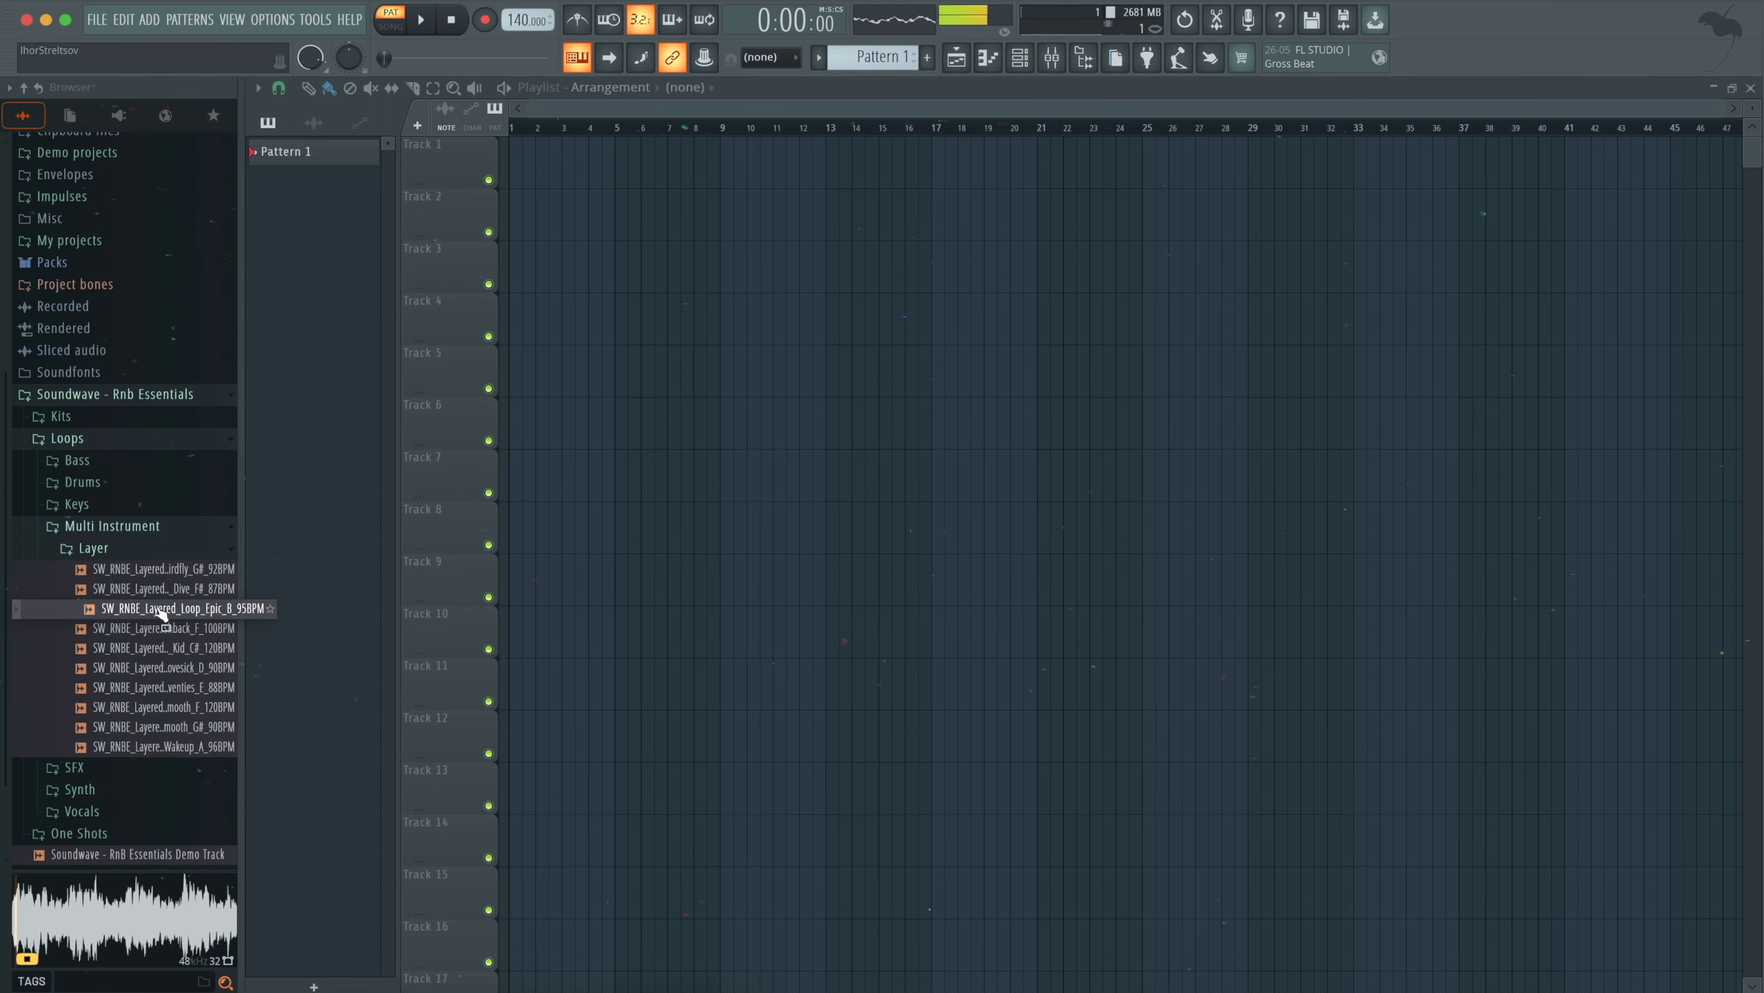
{"action": "left_click", "coordinate": [157, 628]}
{"action": "left_click", "coordinate": [167, 648]}
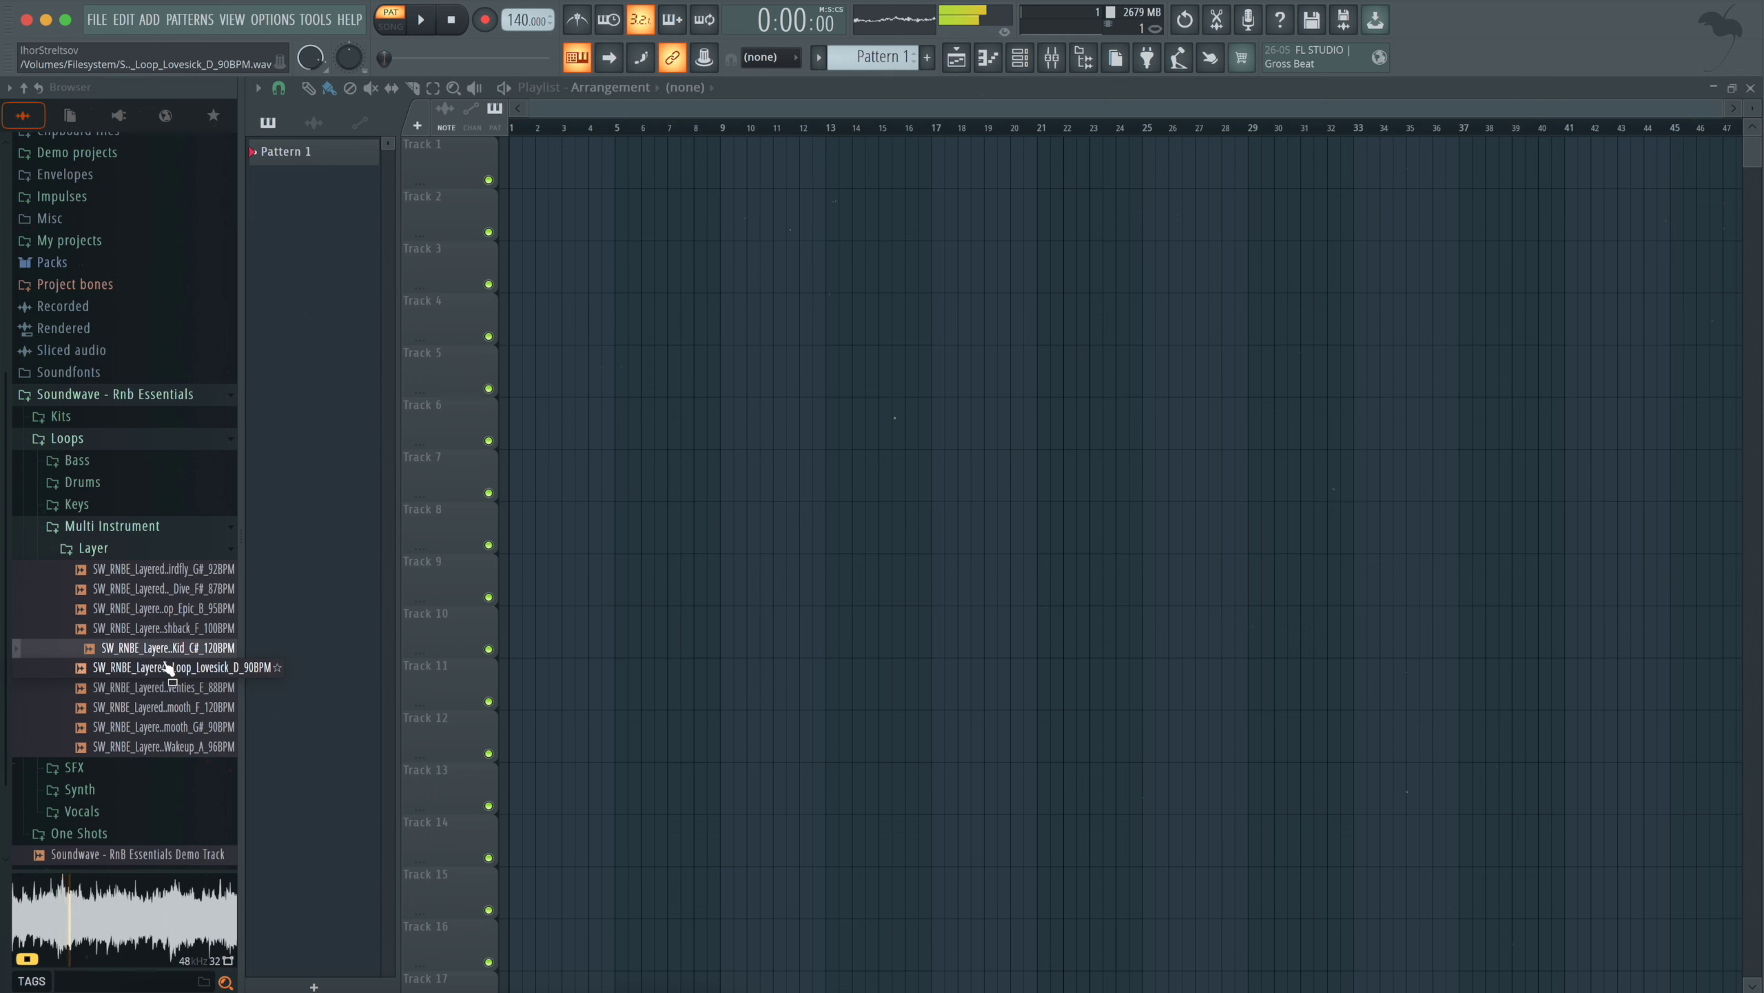
{"action": "left_click", "coordinate": [167, 667]}
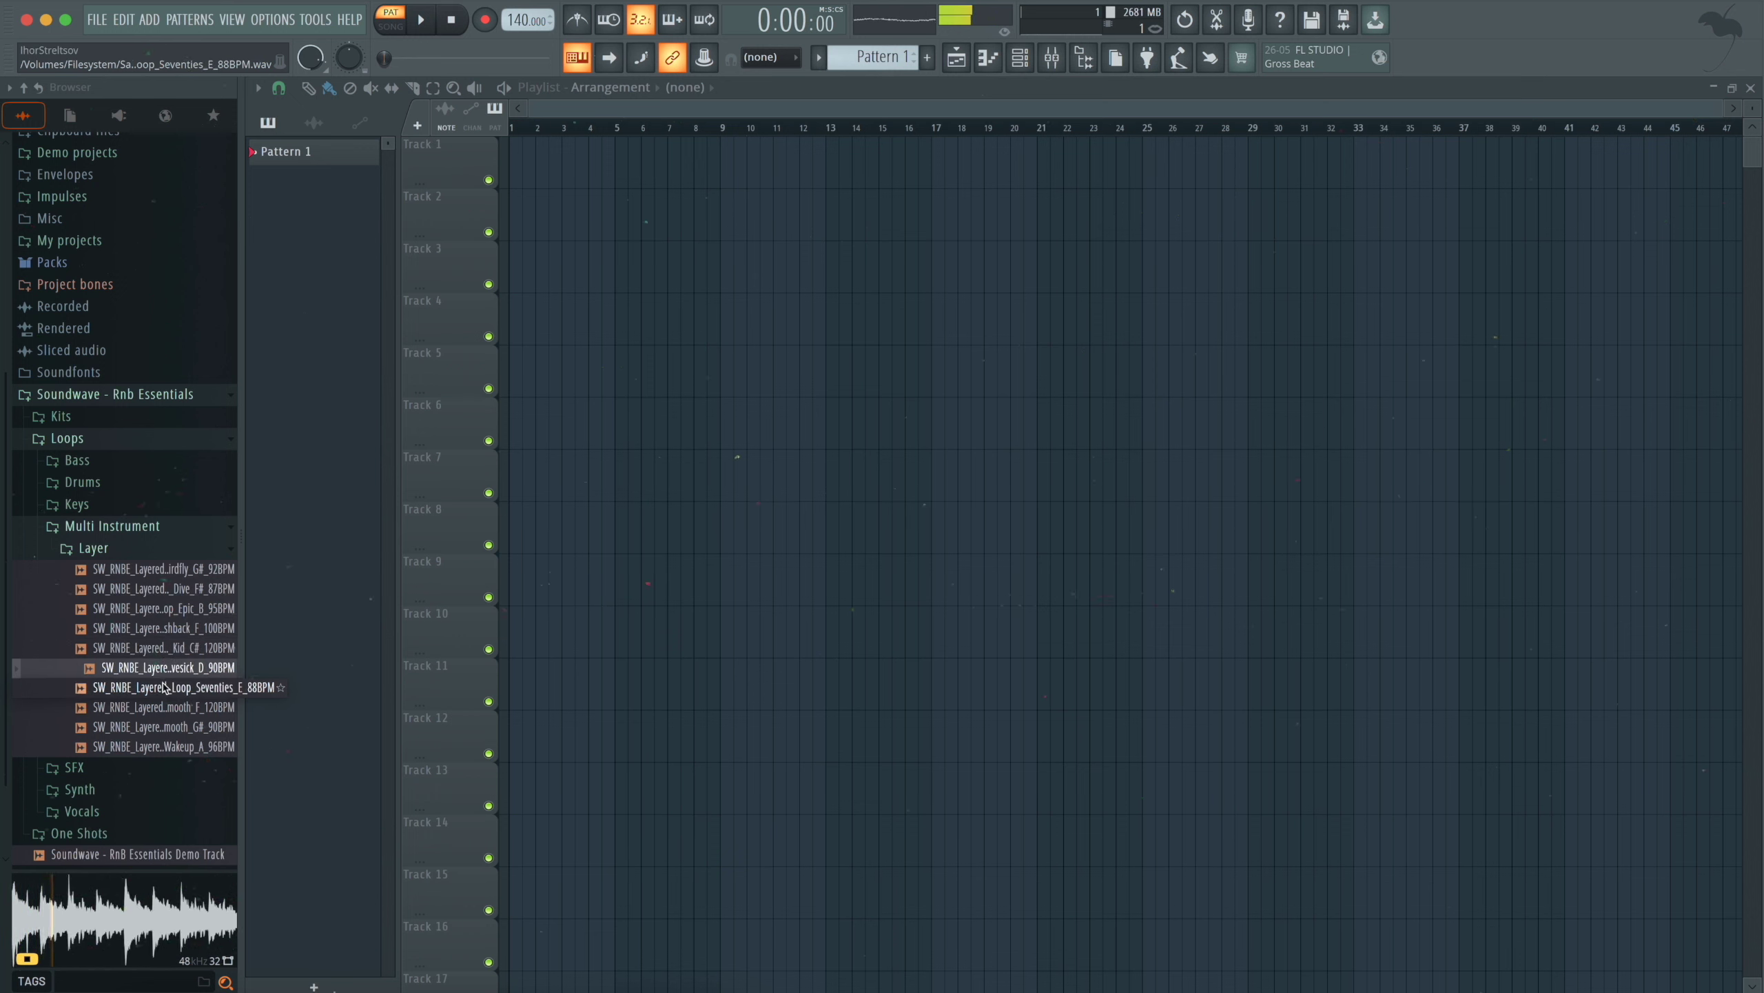
{"action": "left_click", "coordinate": [165, 686]}
{"action": "left_click", "coordinate": [165, 707]}
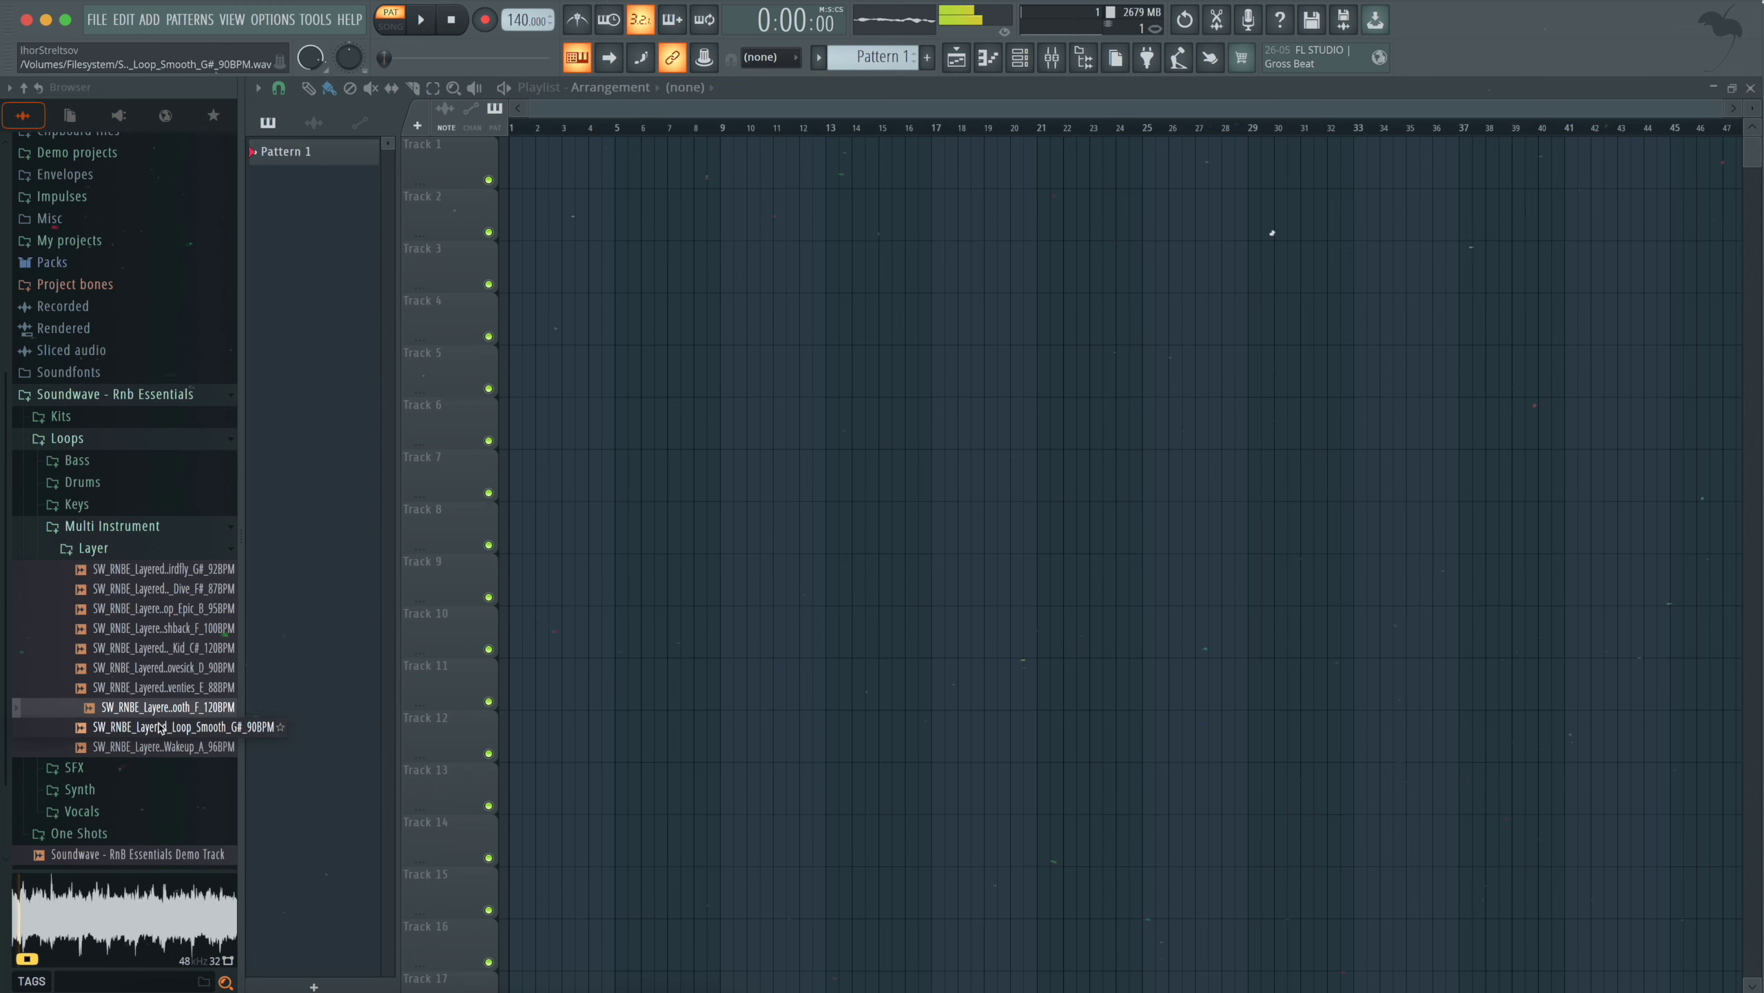
{"action": "left_click_drag", "start_coordinate": [160, 727], "coordinate": [163, 741]}
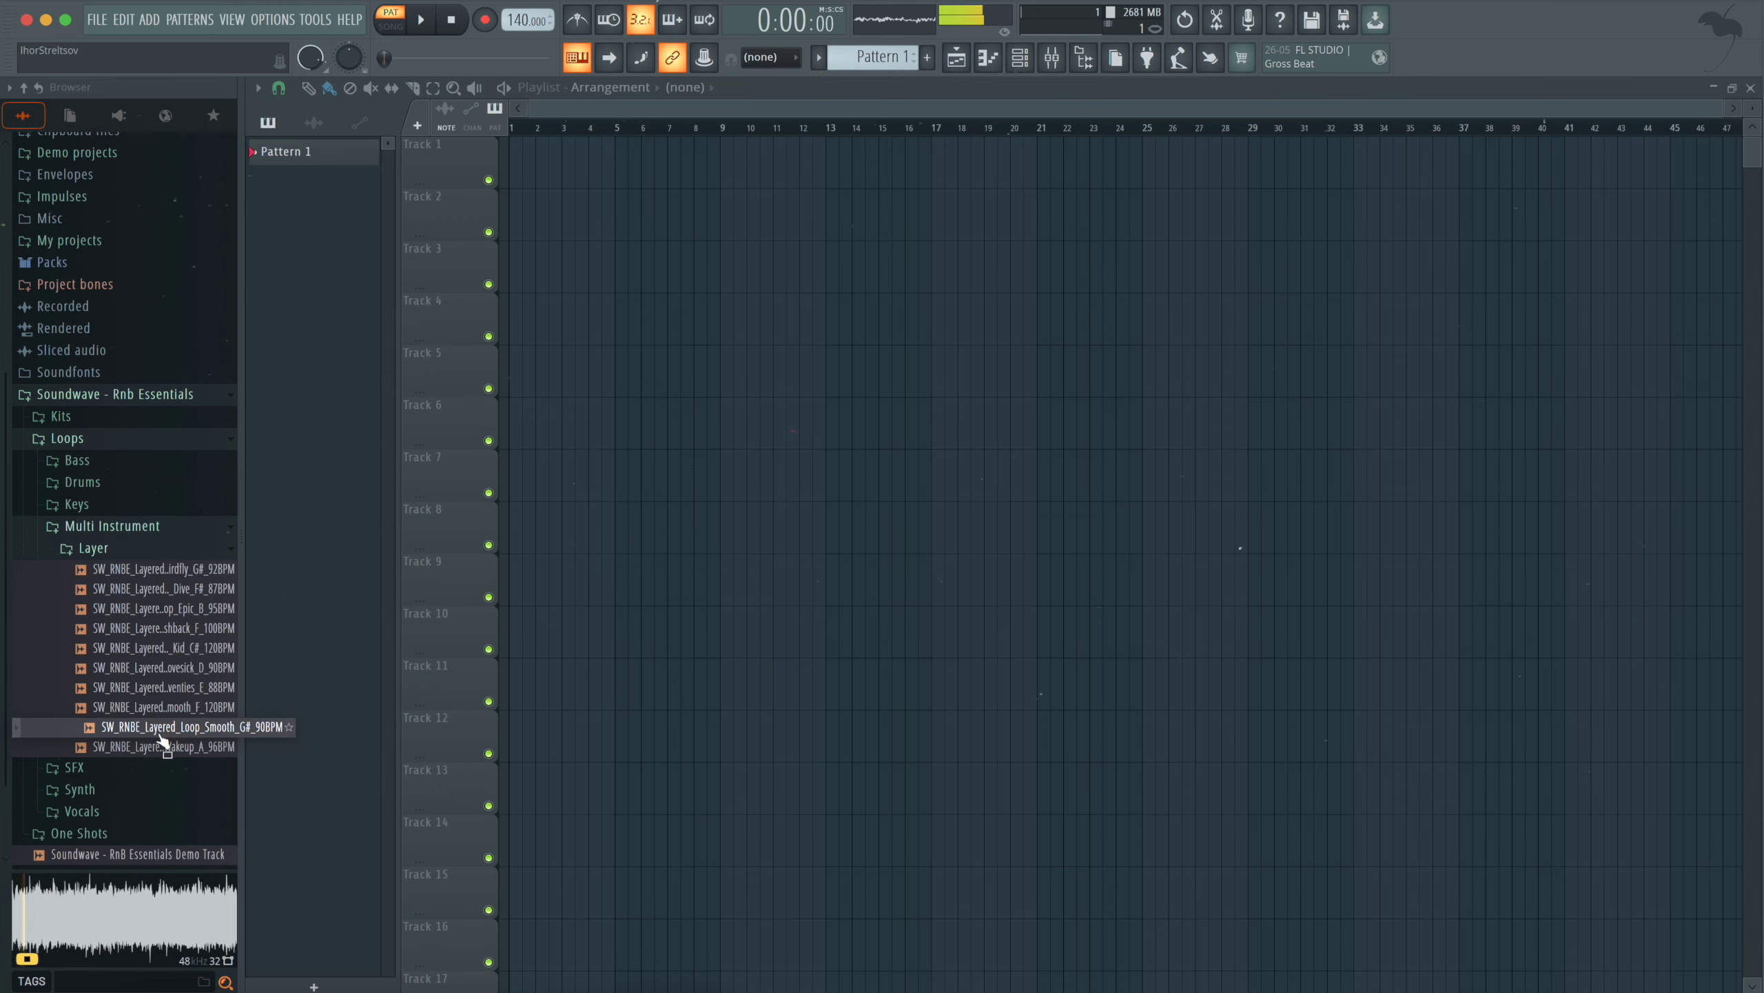
{"action": "left_click", "coordinate": [162, 744]}
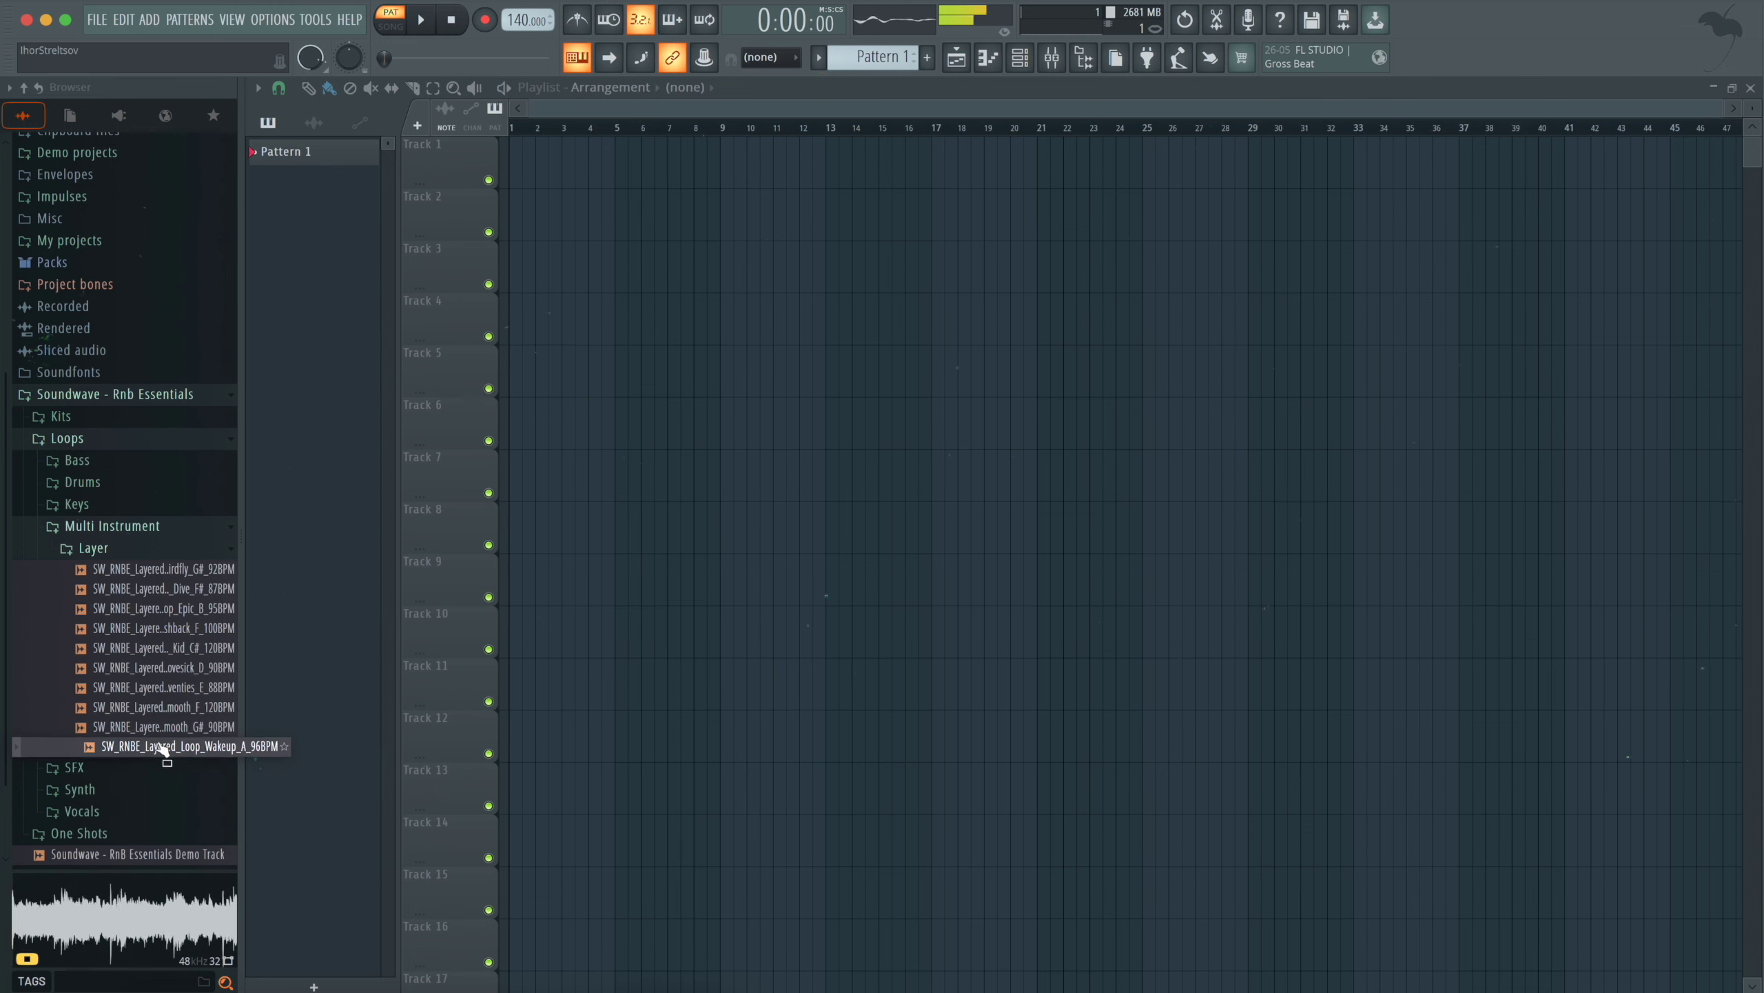
- Place the SW_RNBE_Layered_Loop_Kid_C#_120BPM loop at the start of Track 1 and set the project tempo to 120 BPM
{"action": "left_click", "coordinate": [155, 650]}
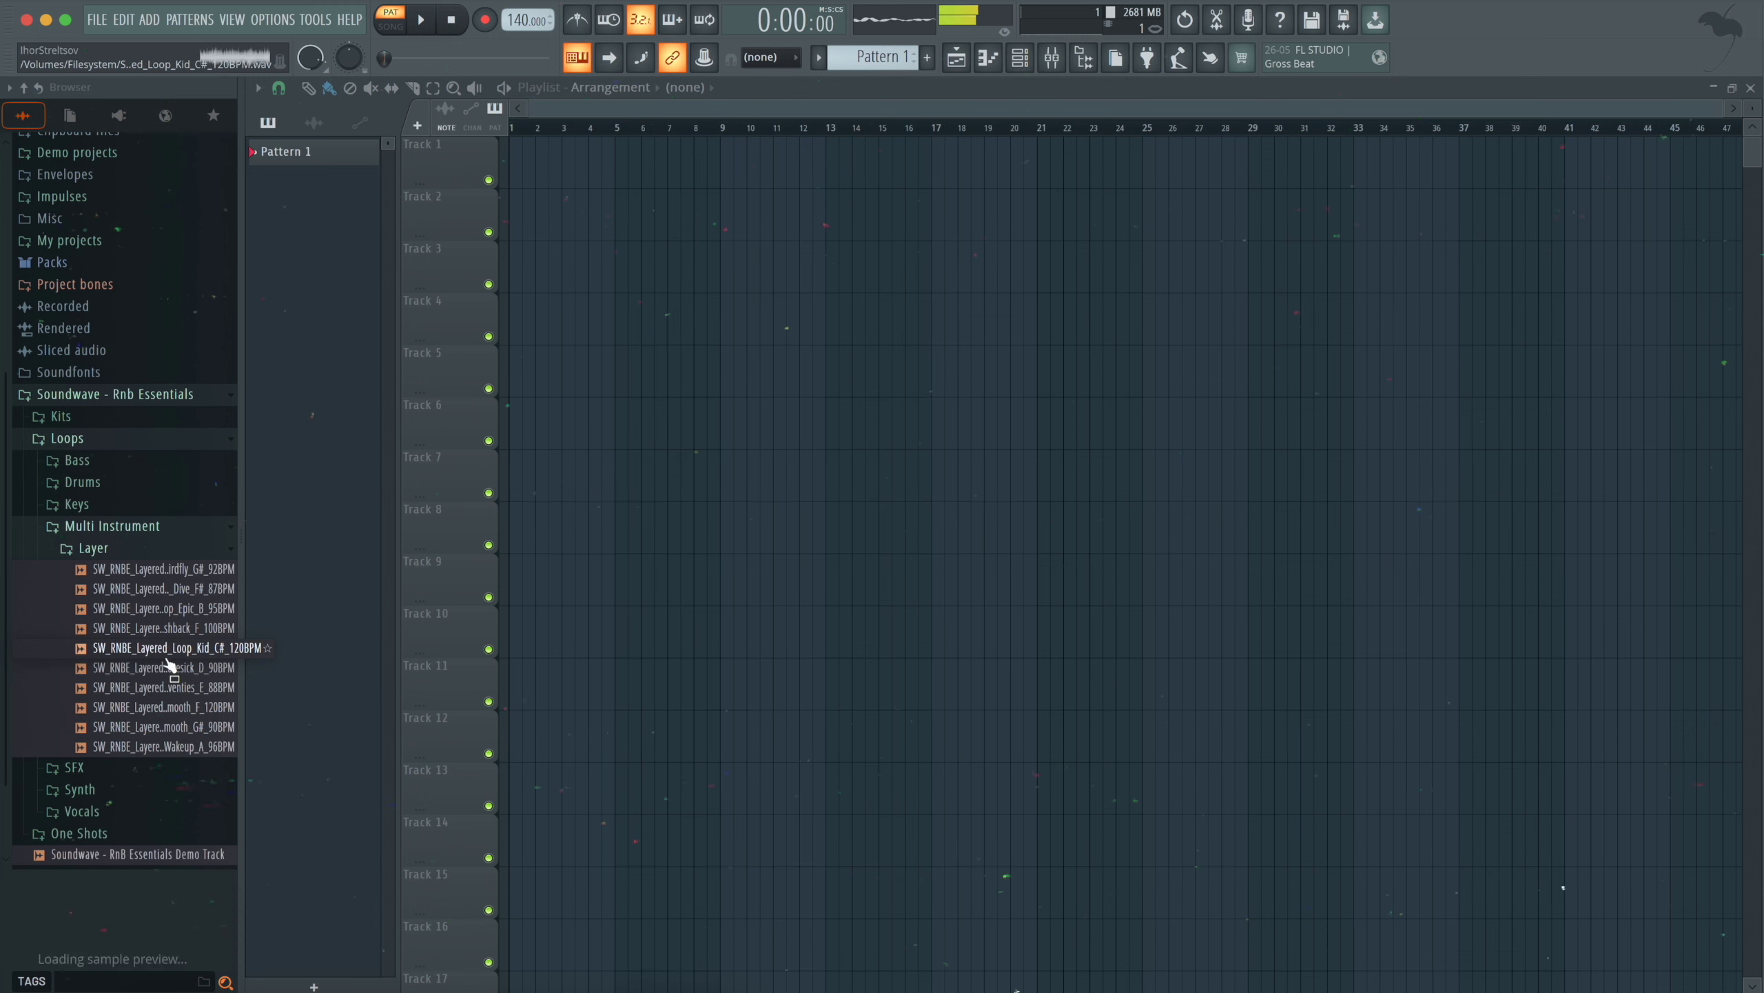
{"action": "left_click_drag", "start_coordinate": [157, 659], "coordinate": [514, 165]}
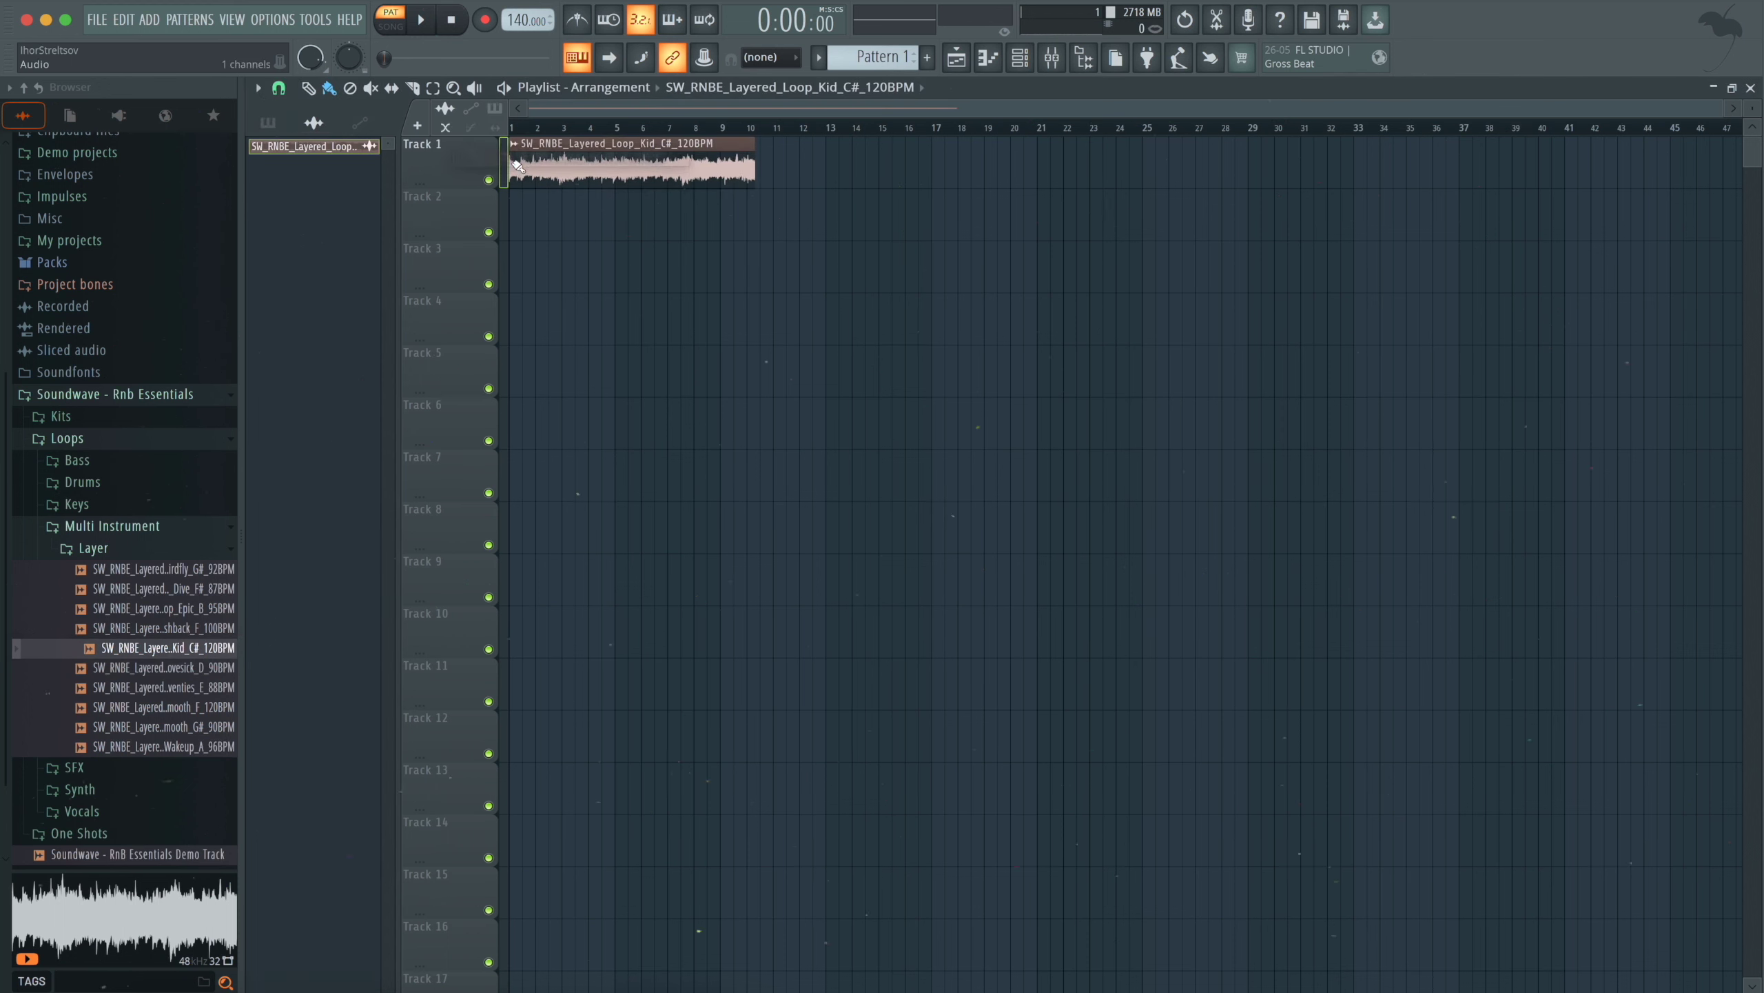
{"action": "scroll", "coordinate": [518, 21], "scroll_direction": "up", "scroll_amount": 9}
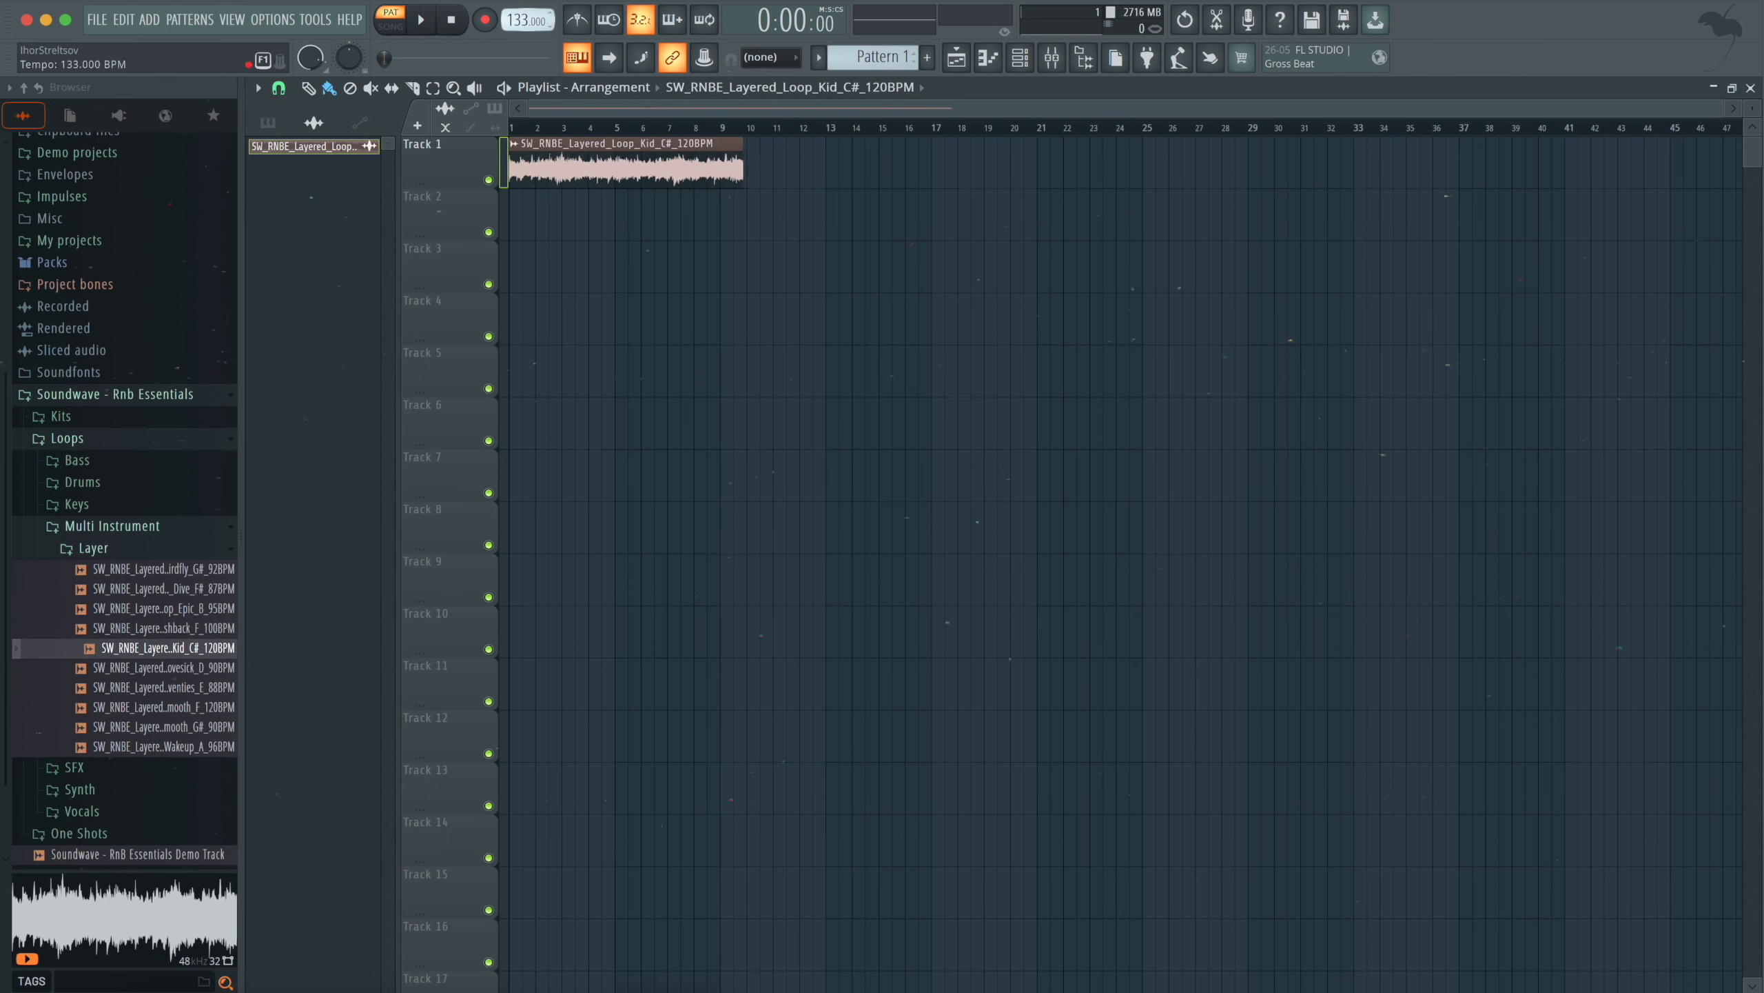
{"action": "scroll", "coordinate": [528, 20], "scroll_direction": "down", "scroll_amount": 8}
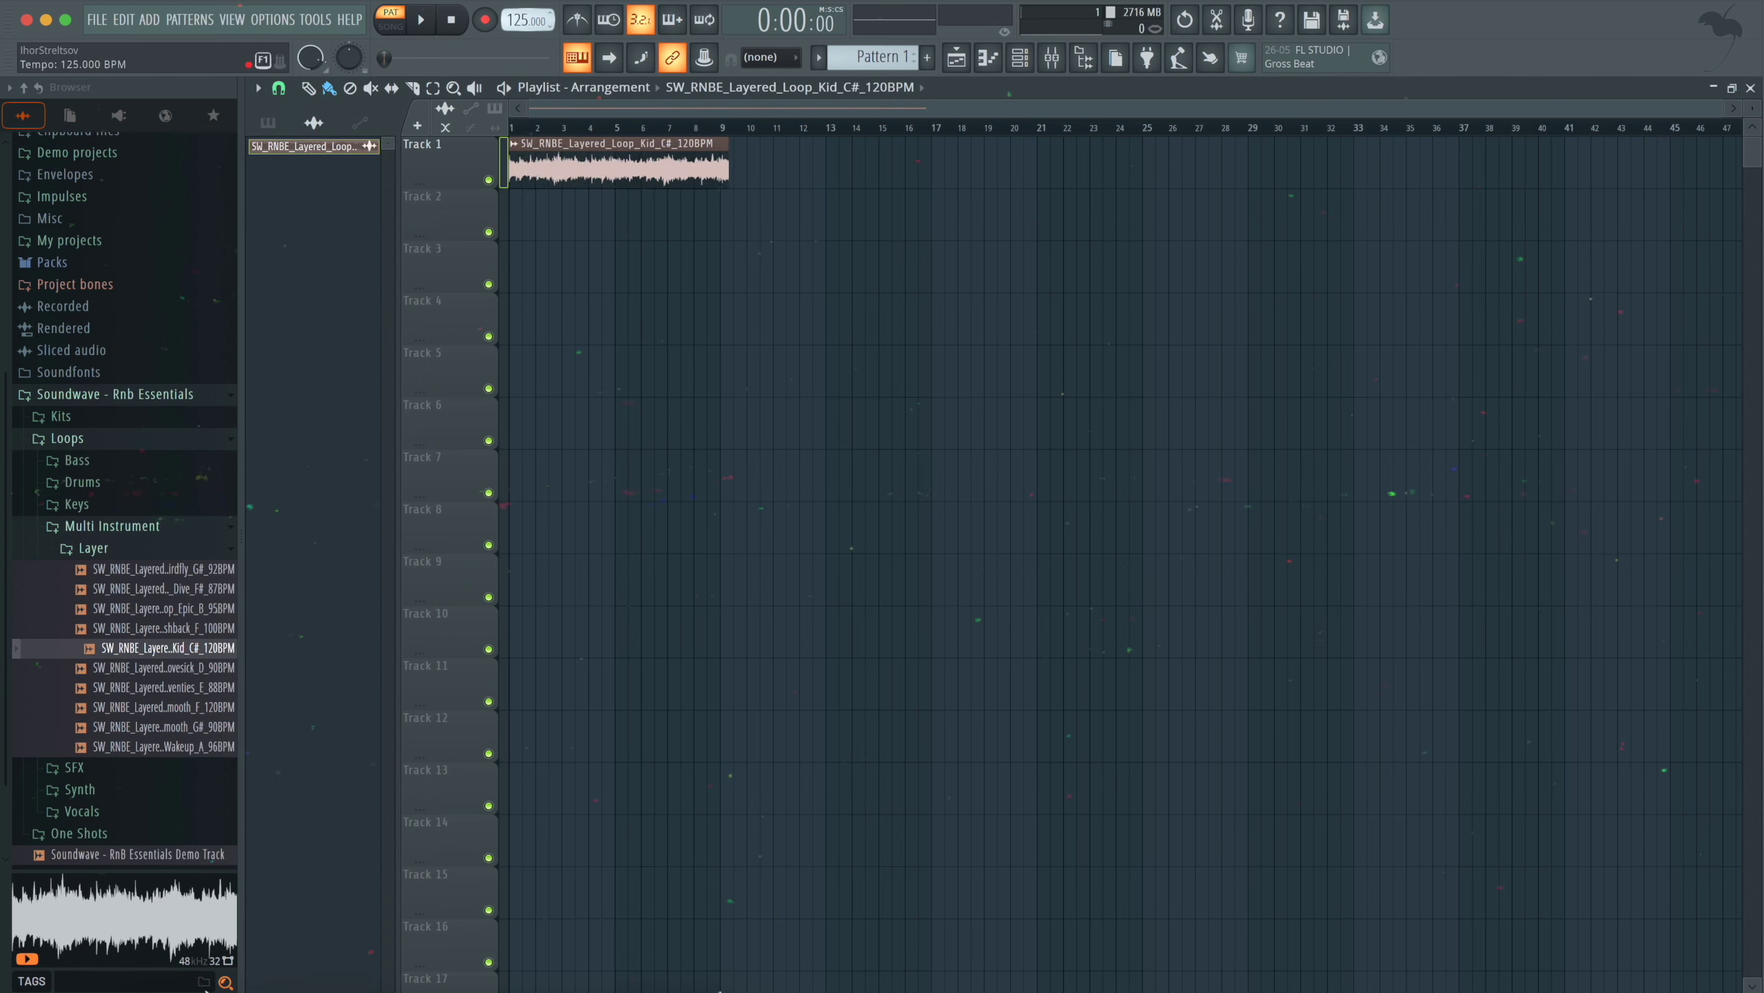
{"action": "scroll", "coordinate": [528, 20], "scroll_direction": "down", "scroll_amount": 1}
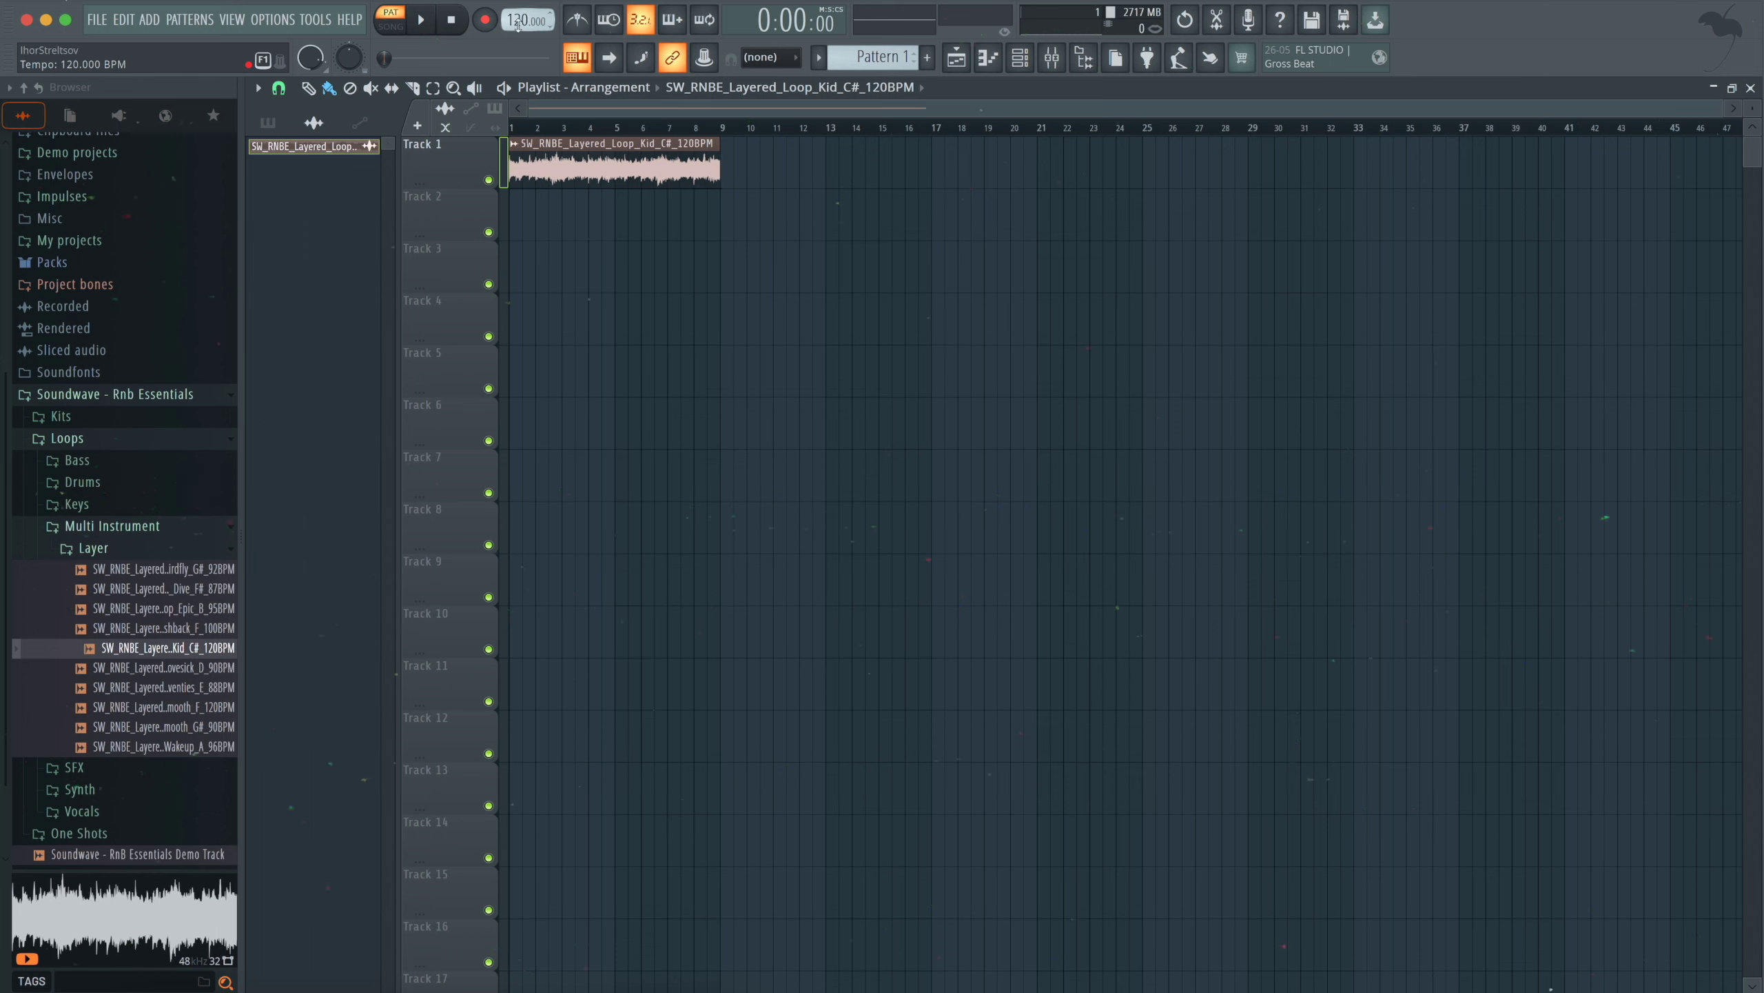
- Play the arrangement in song mode and lower the channel volume of the Kid loop on Track 1
{"action": "left_click", "coordinate": [391, 26]}
{"action": "key", "text": "space"}
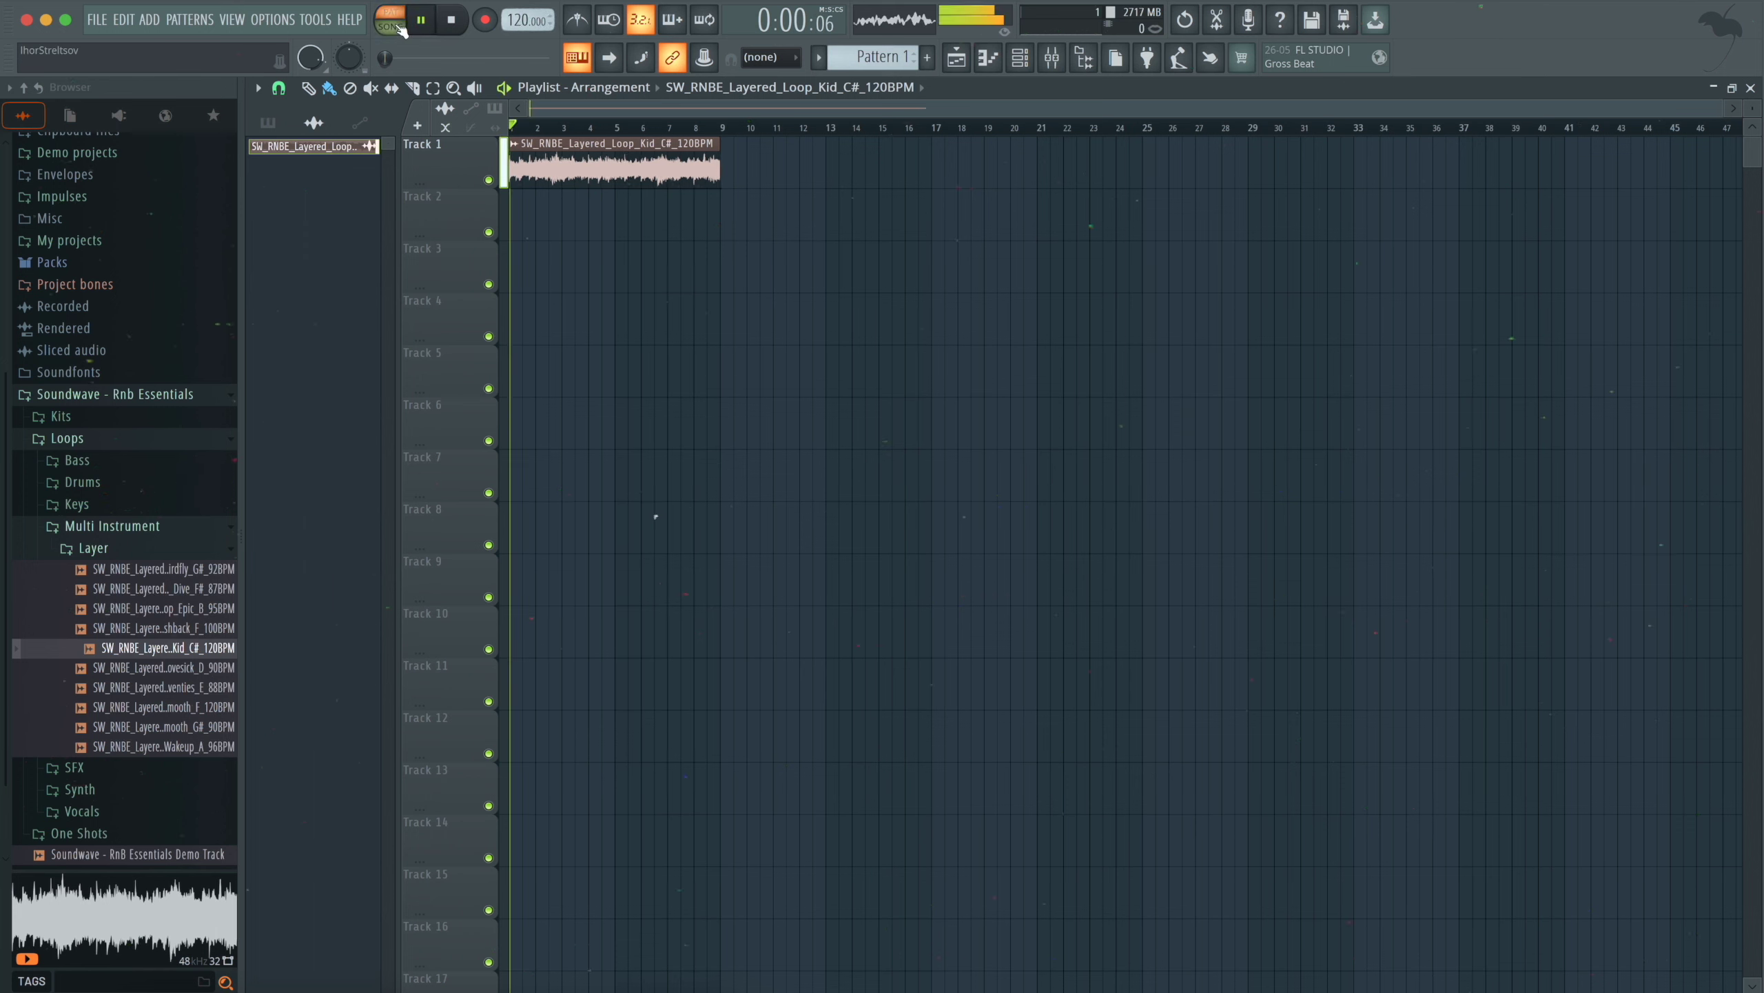
{"action": "double_click", "coordinate": [572, 169]}
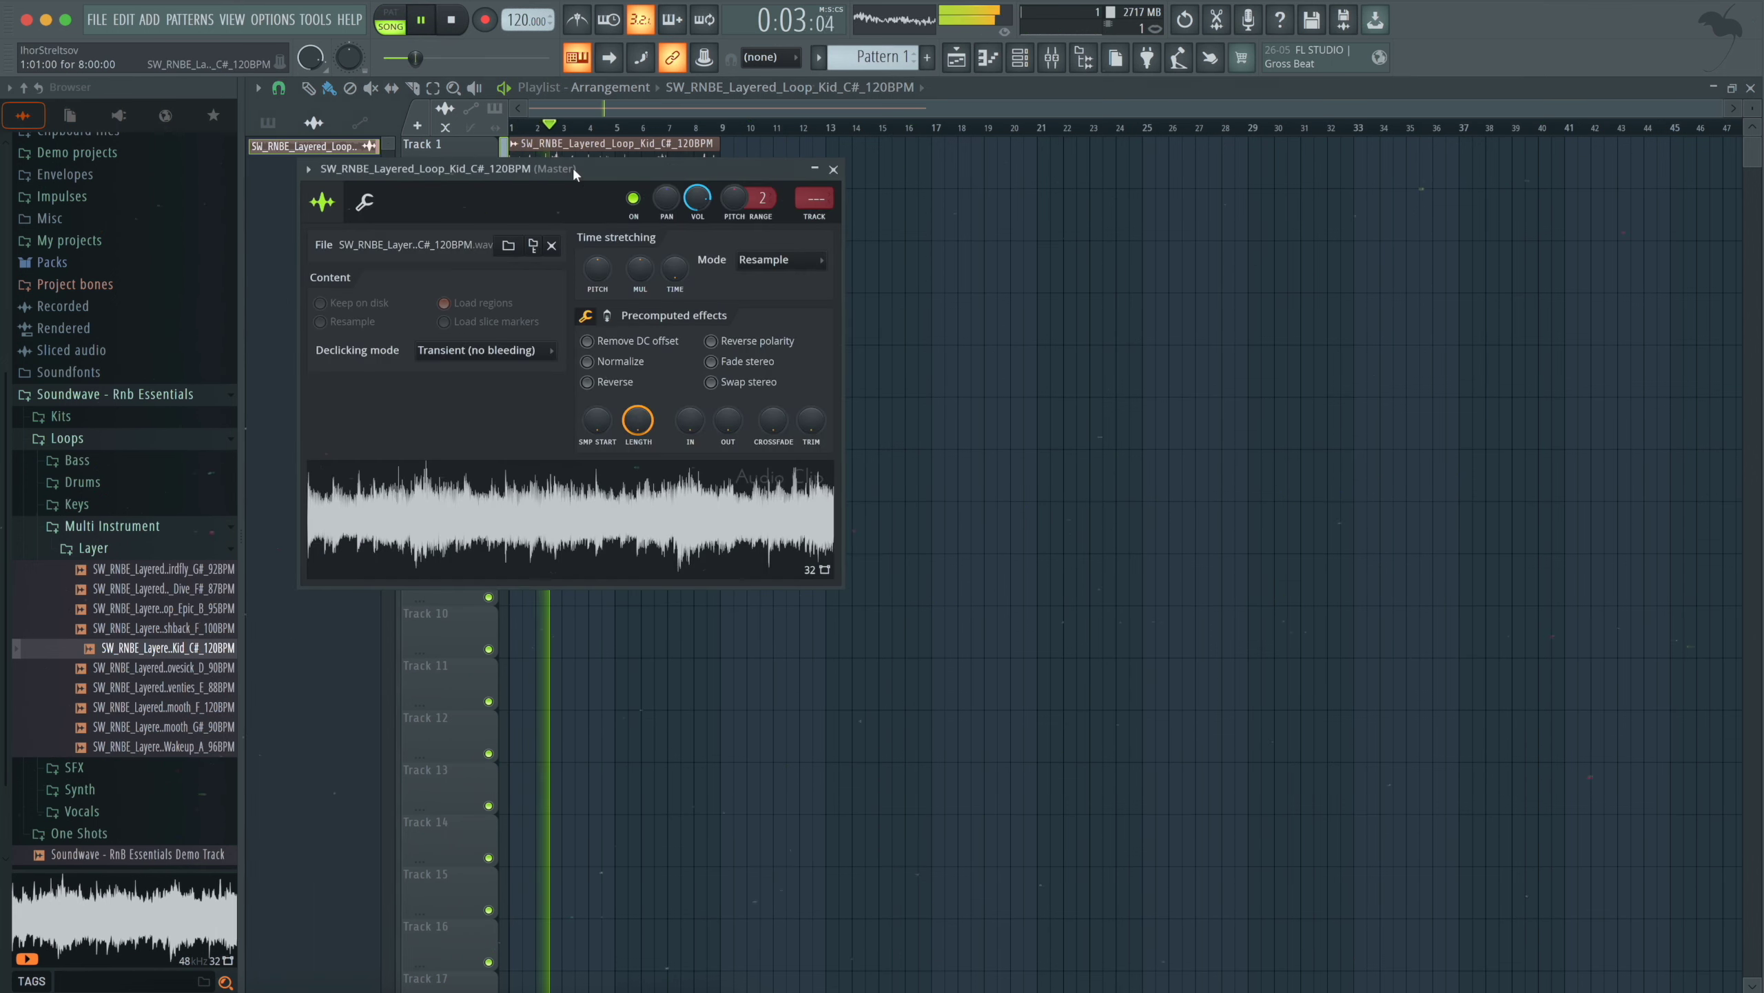
{"action": "left_click_drag", "start_coordinate": [698, 198], "coordinate": [698, 215]}
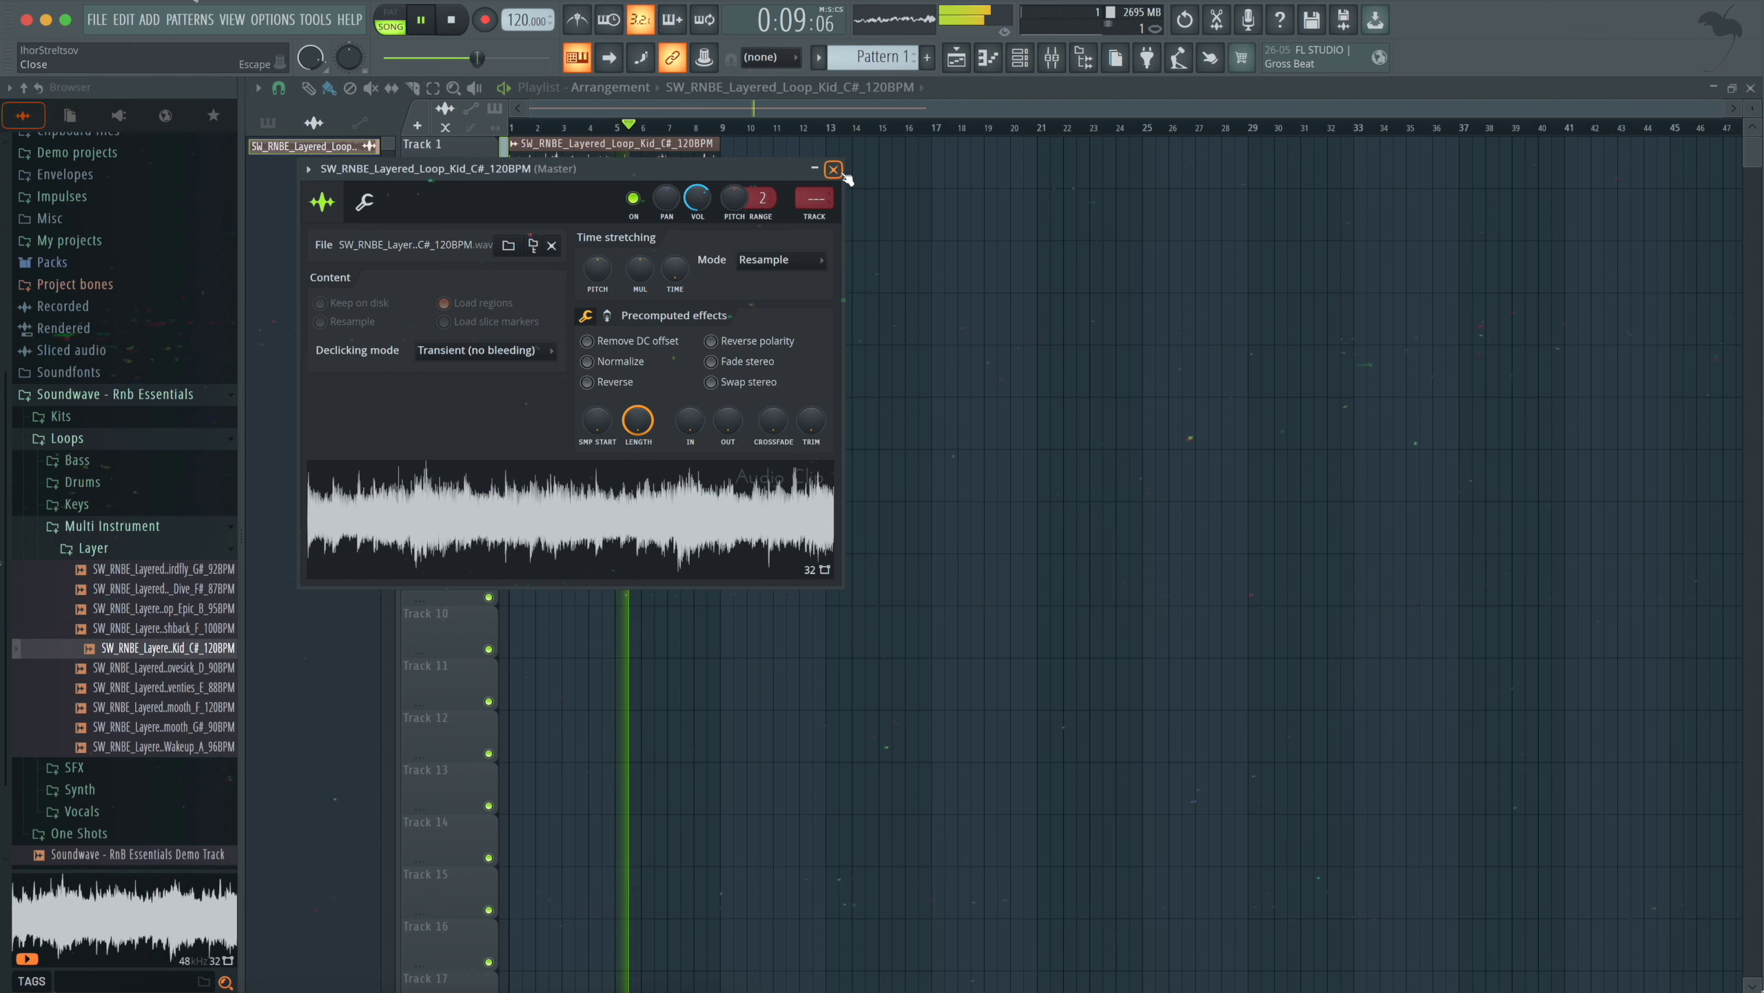
- Set the Kid loop's time-stretching mode to Stretch Pro, shift its pitch to -100 cents and play the arrangement
{"action": "key", "text": "space"}
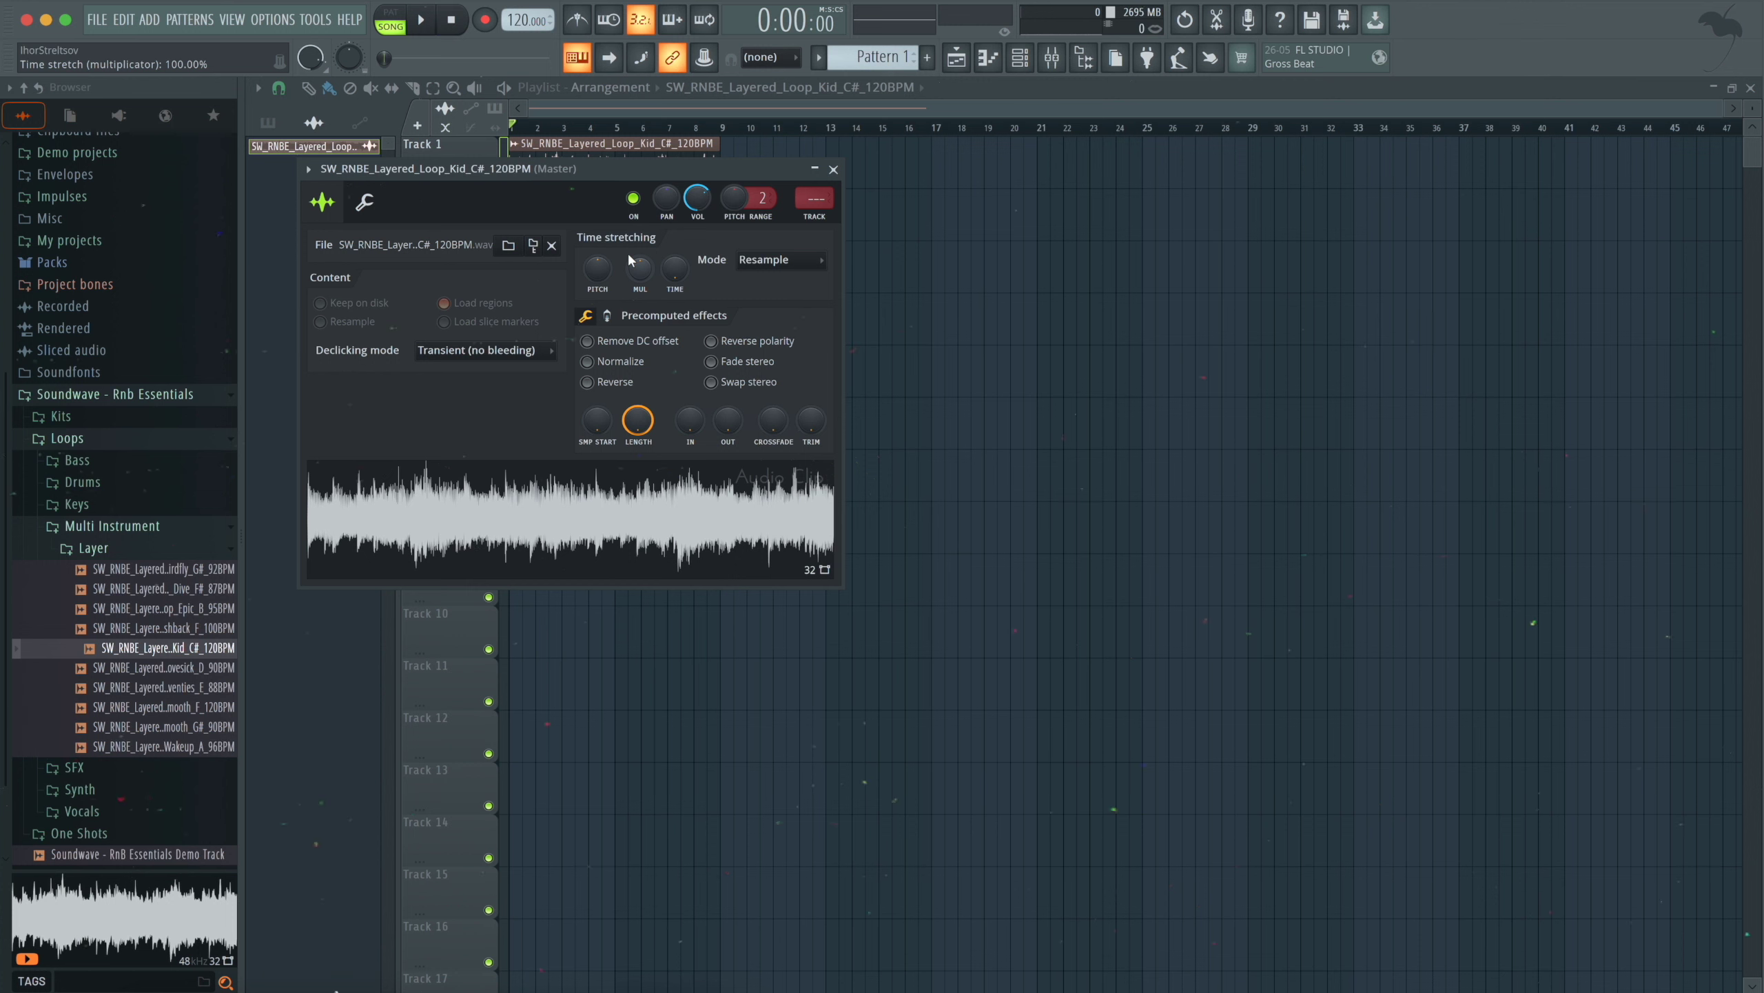
{"action": "left_click", "coordinate": [764, 260]}
{"action": "left_click", "coordinate": [764, 332]}
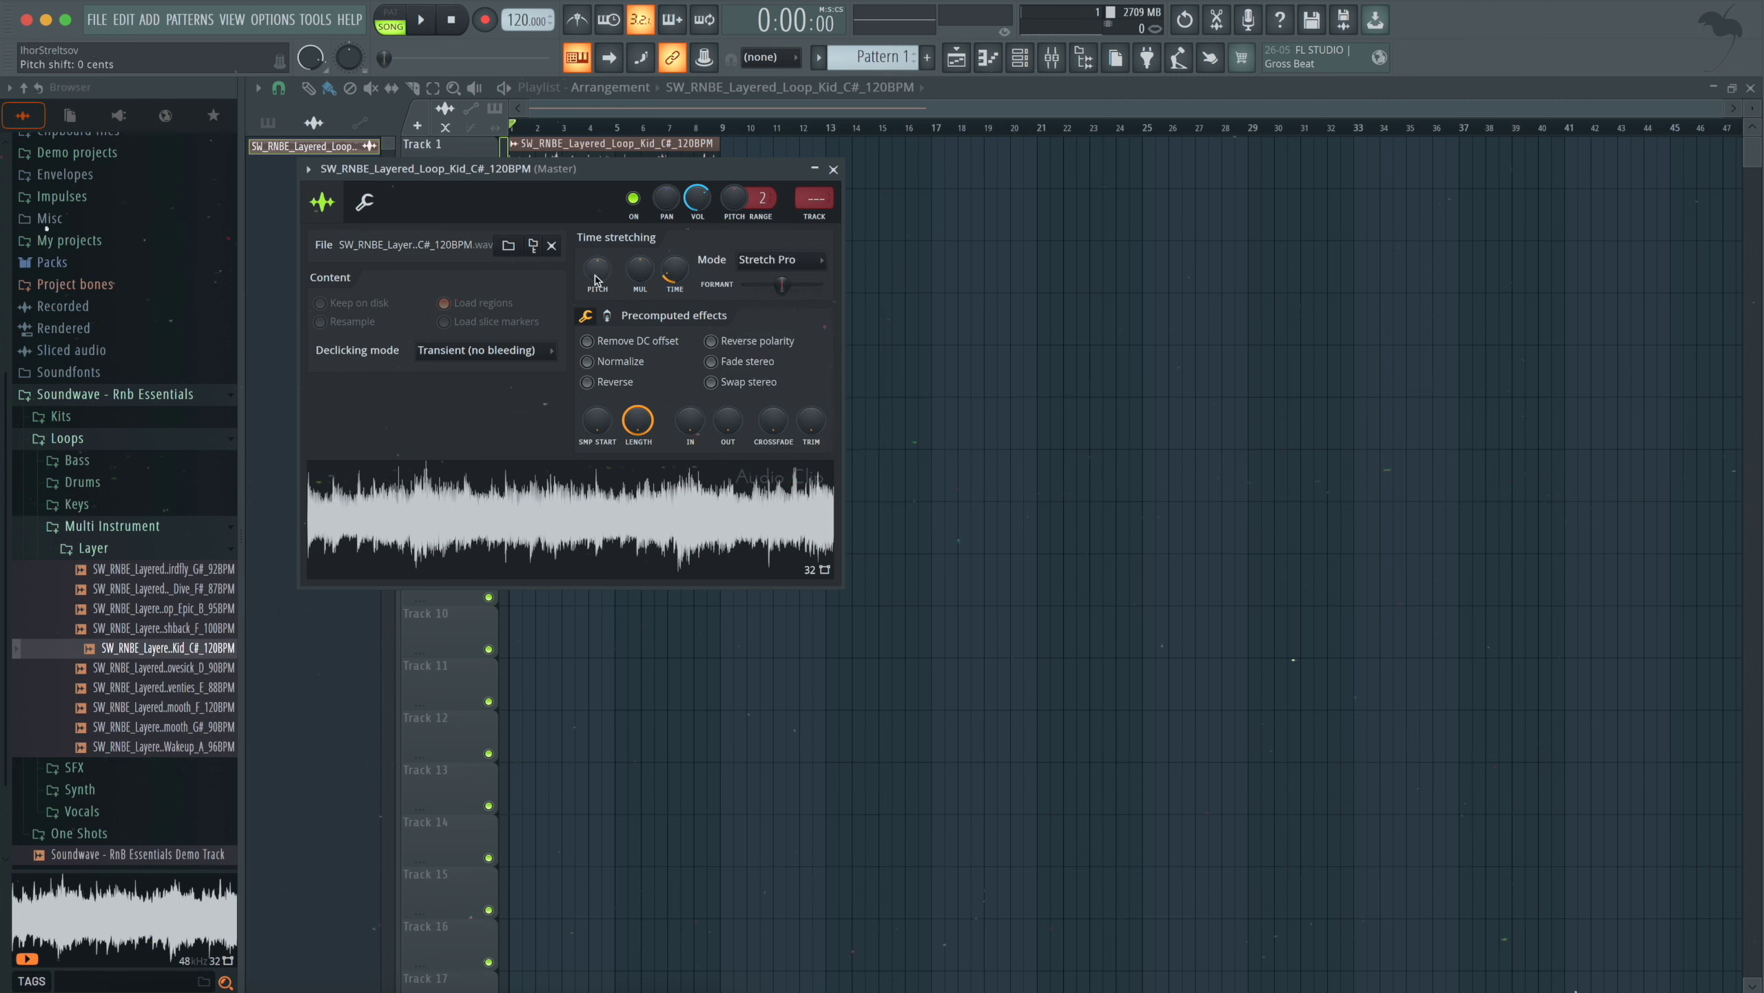
{"action": "scroll", "coordinate": [597, 276], "scroll_direction": "down", "scroll_amount": 1}
{"action": "key", "text": "space"}
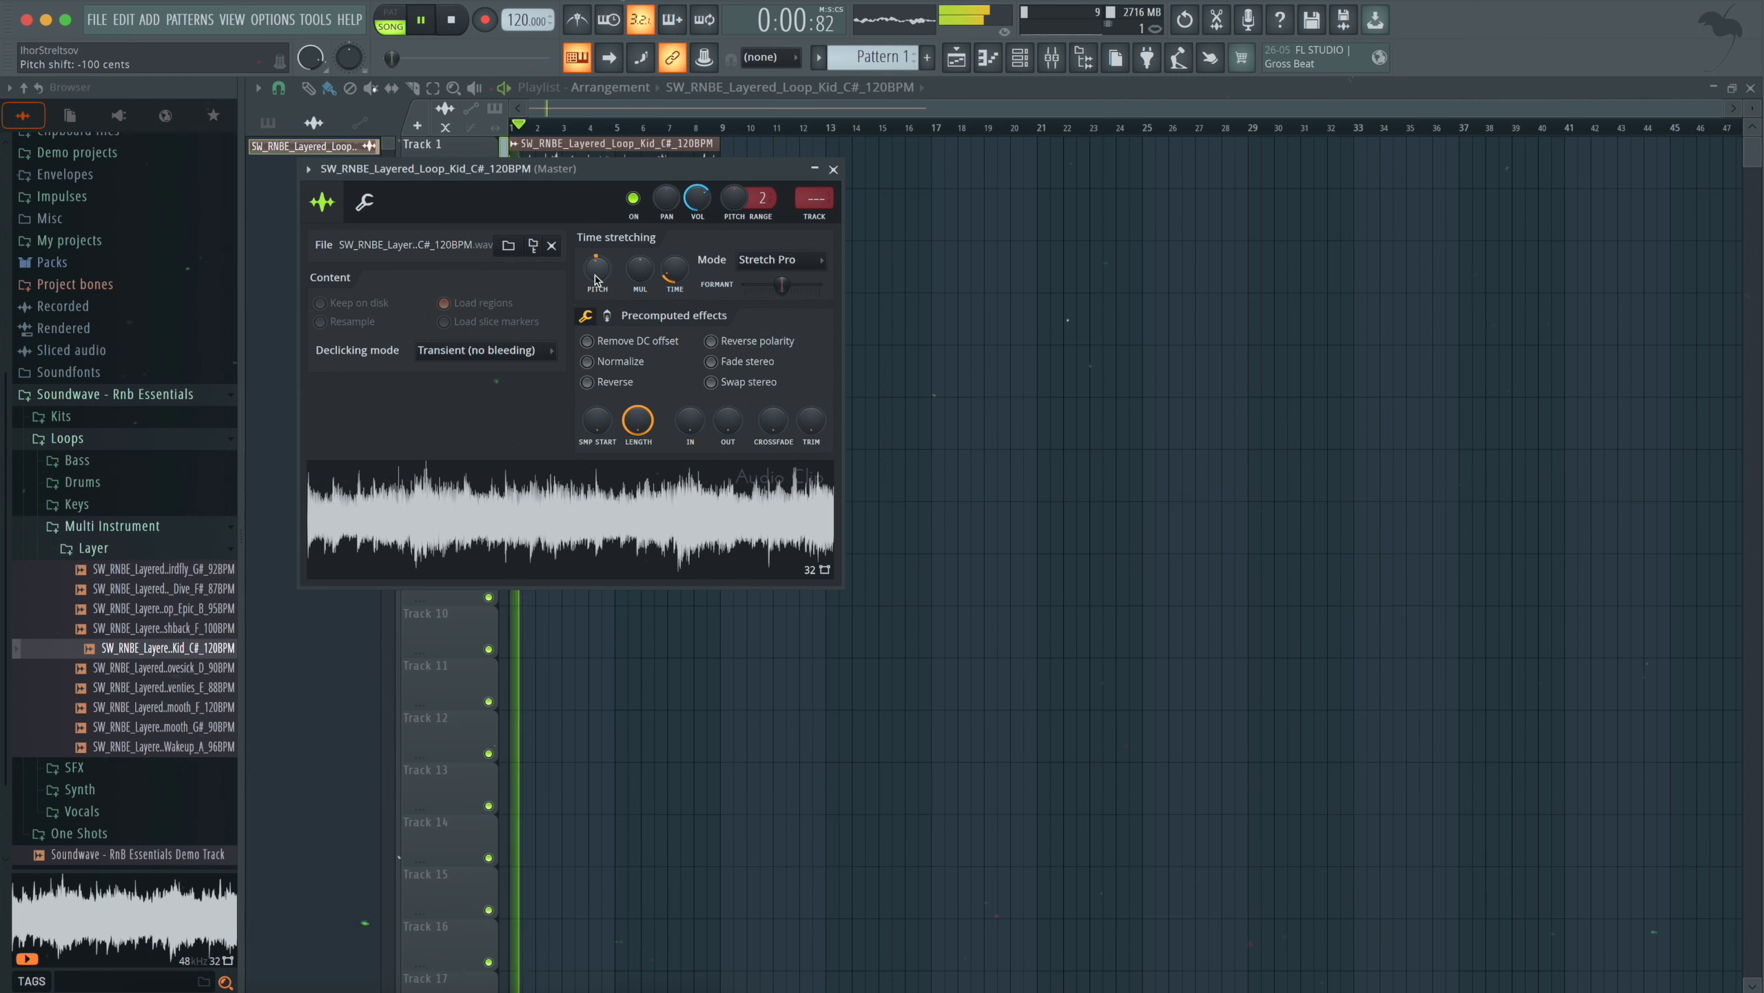
{"action": "left_click", "coordinate": [834, 171]}
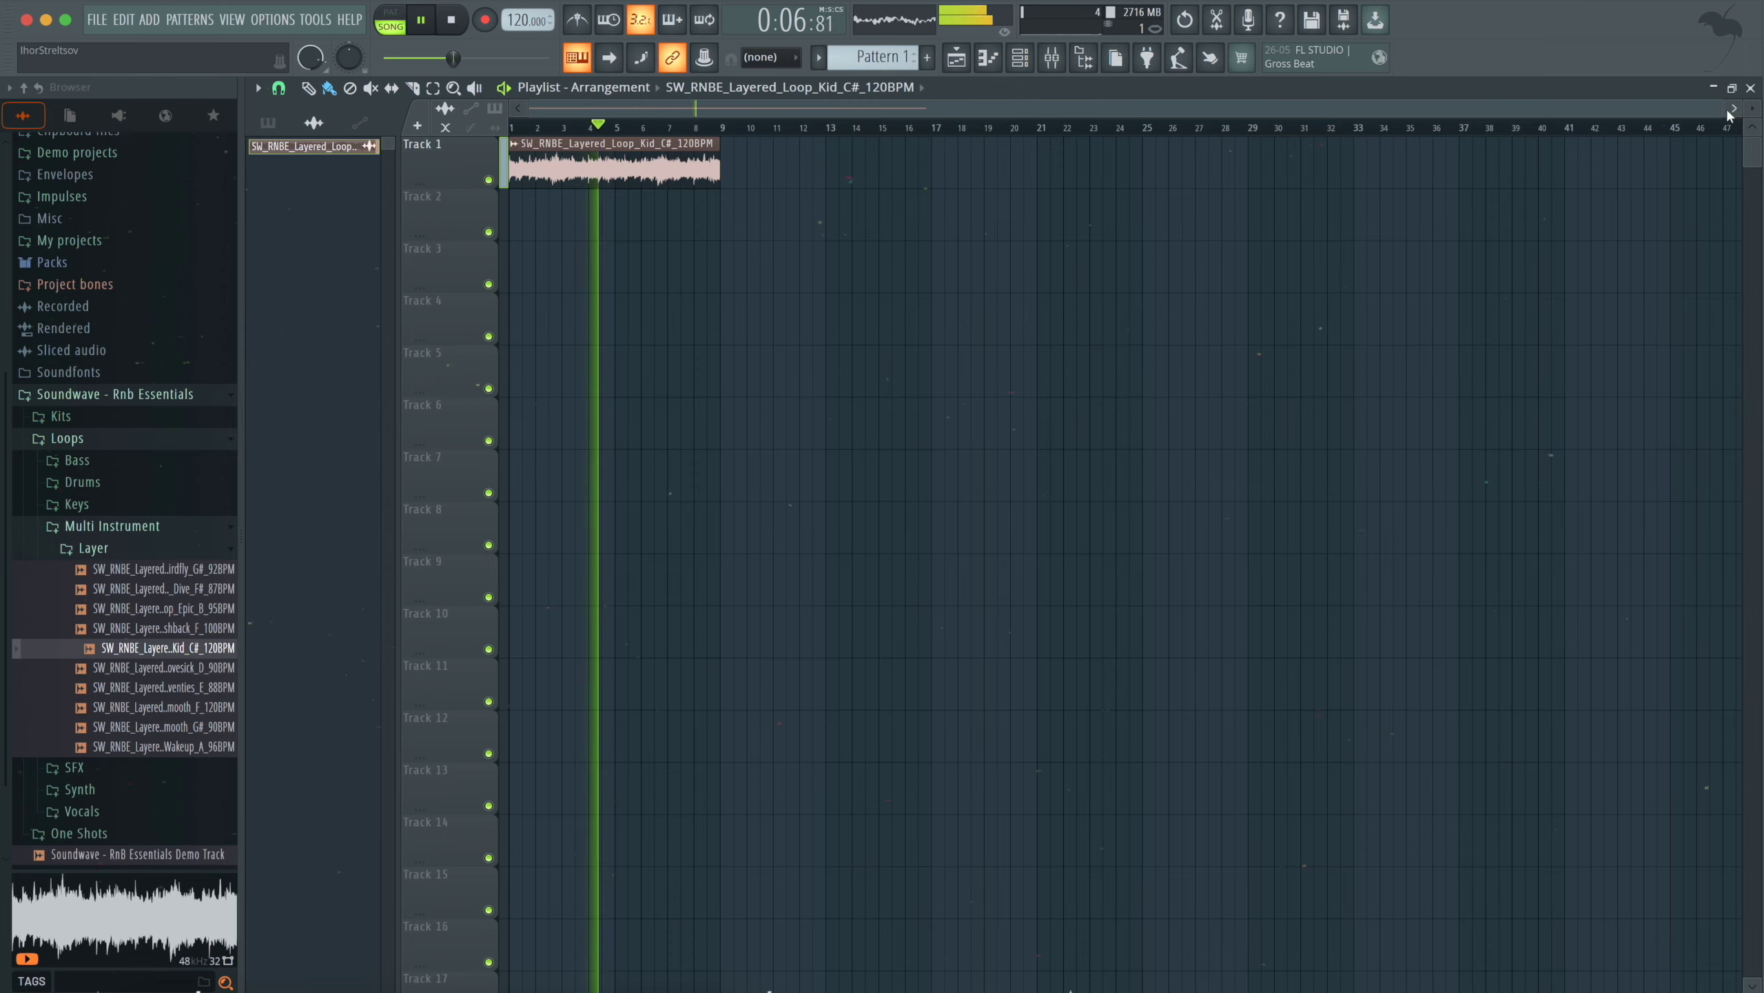
{"action": "left_click_drag", "start_coordinate": [1735, 113], "coordinate": [1026, 107]}
{"action": "key", "text": "space"}
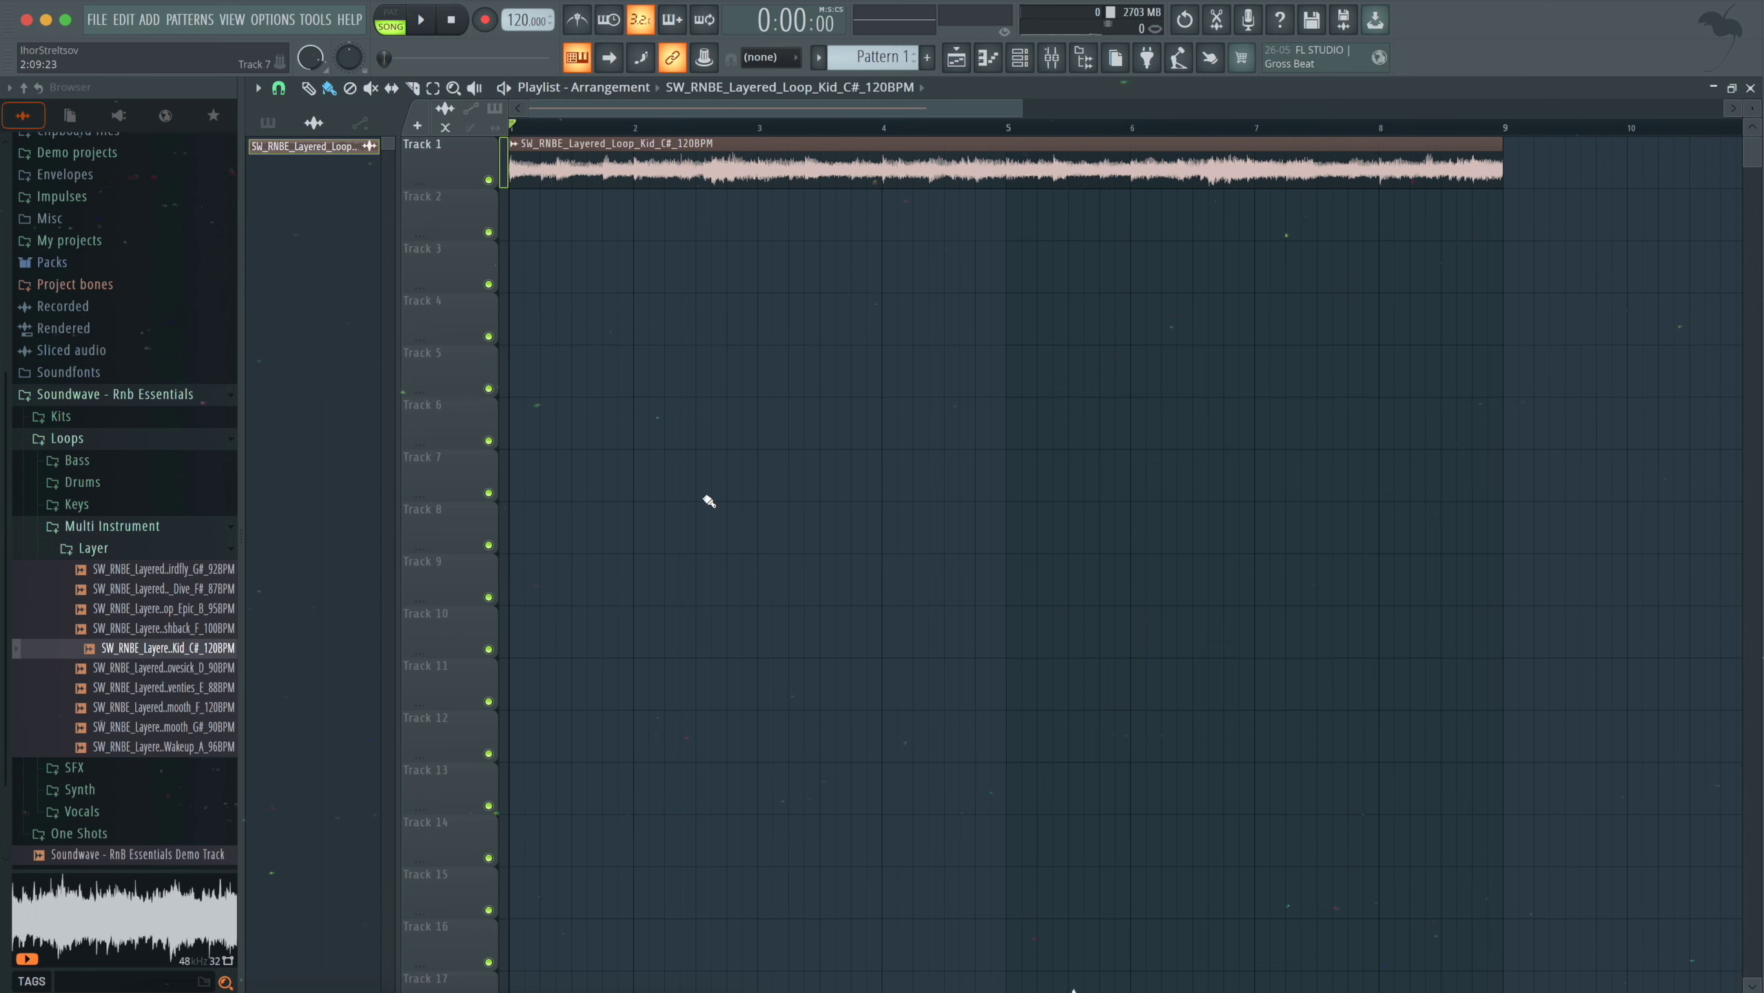
- Collapse the Multi Instrument folder and audition the full drum loops in Loops > Drums > Full, from Clean to Snappy
{"action": "left_click", "coordinate": [105, 526]}
{"action": "left_click", "coordinate": [92, 645]}
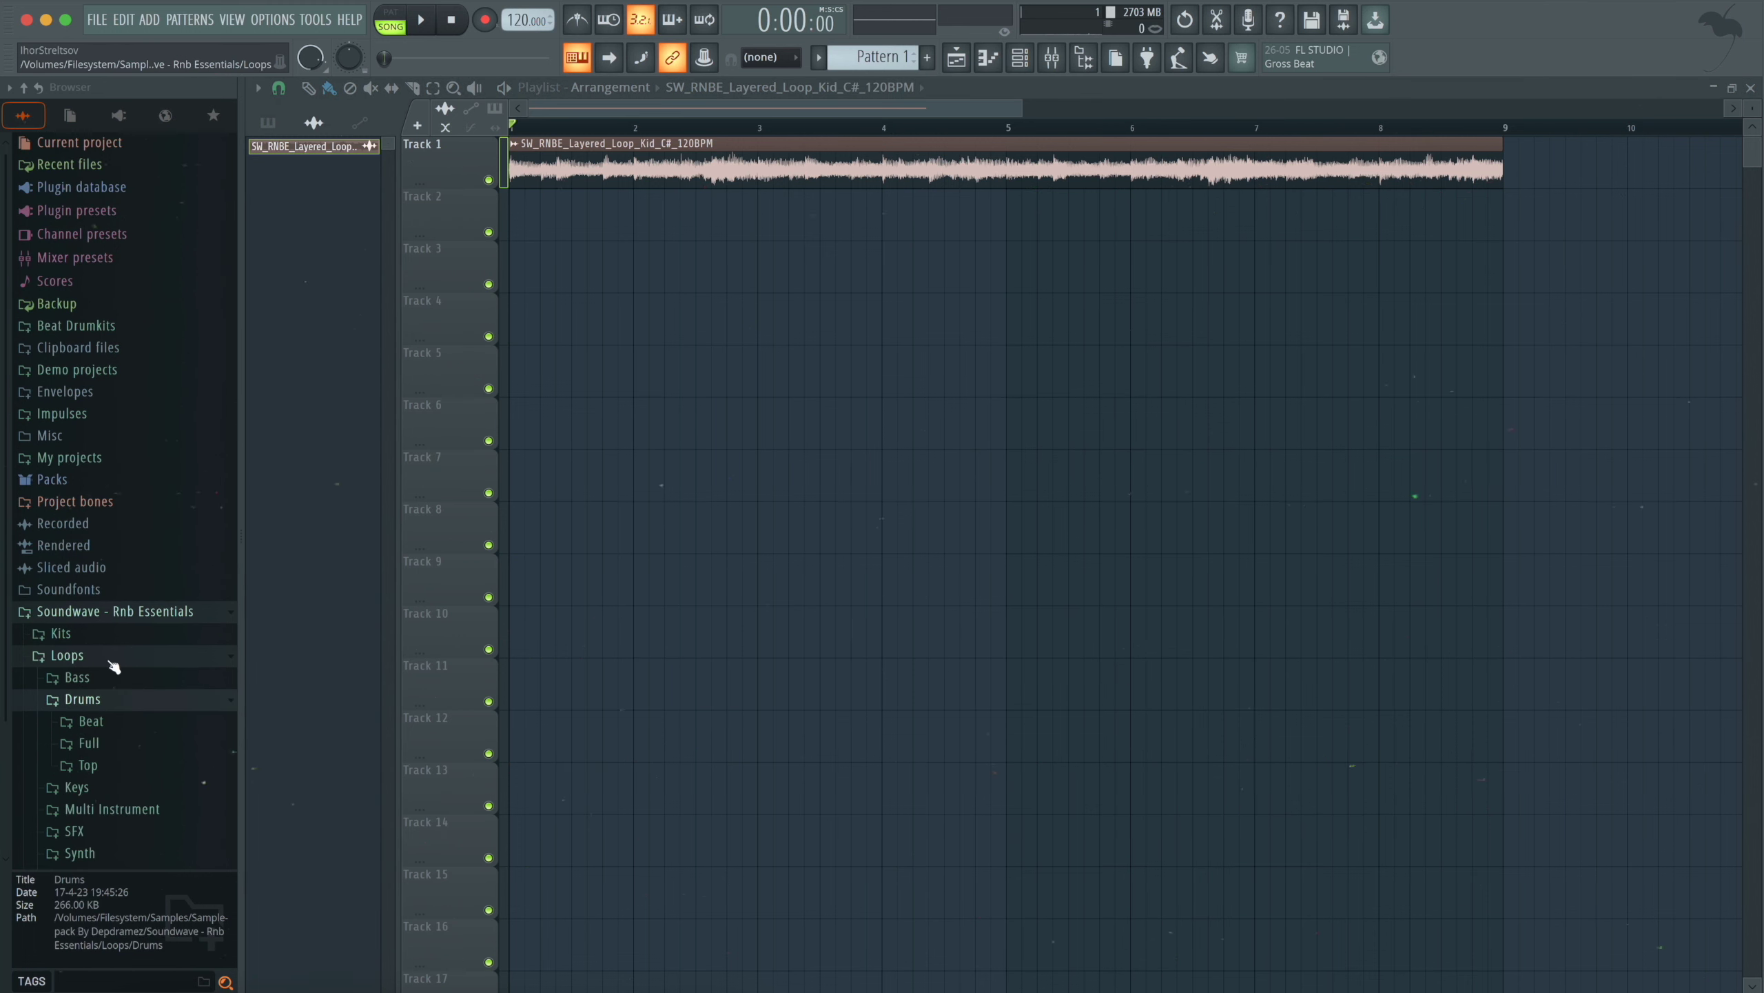
{"action": "left_click", "coordinate": [89, 747]}
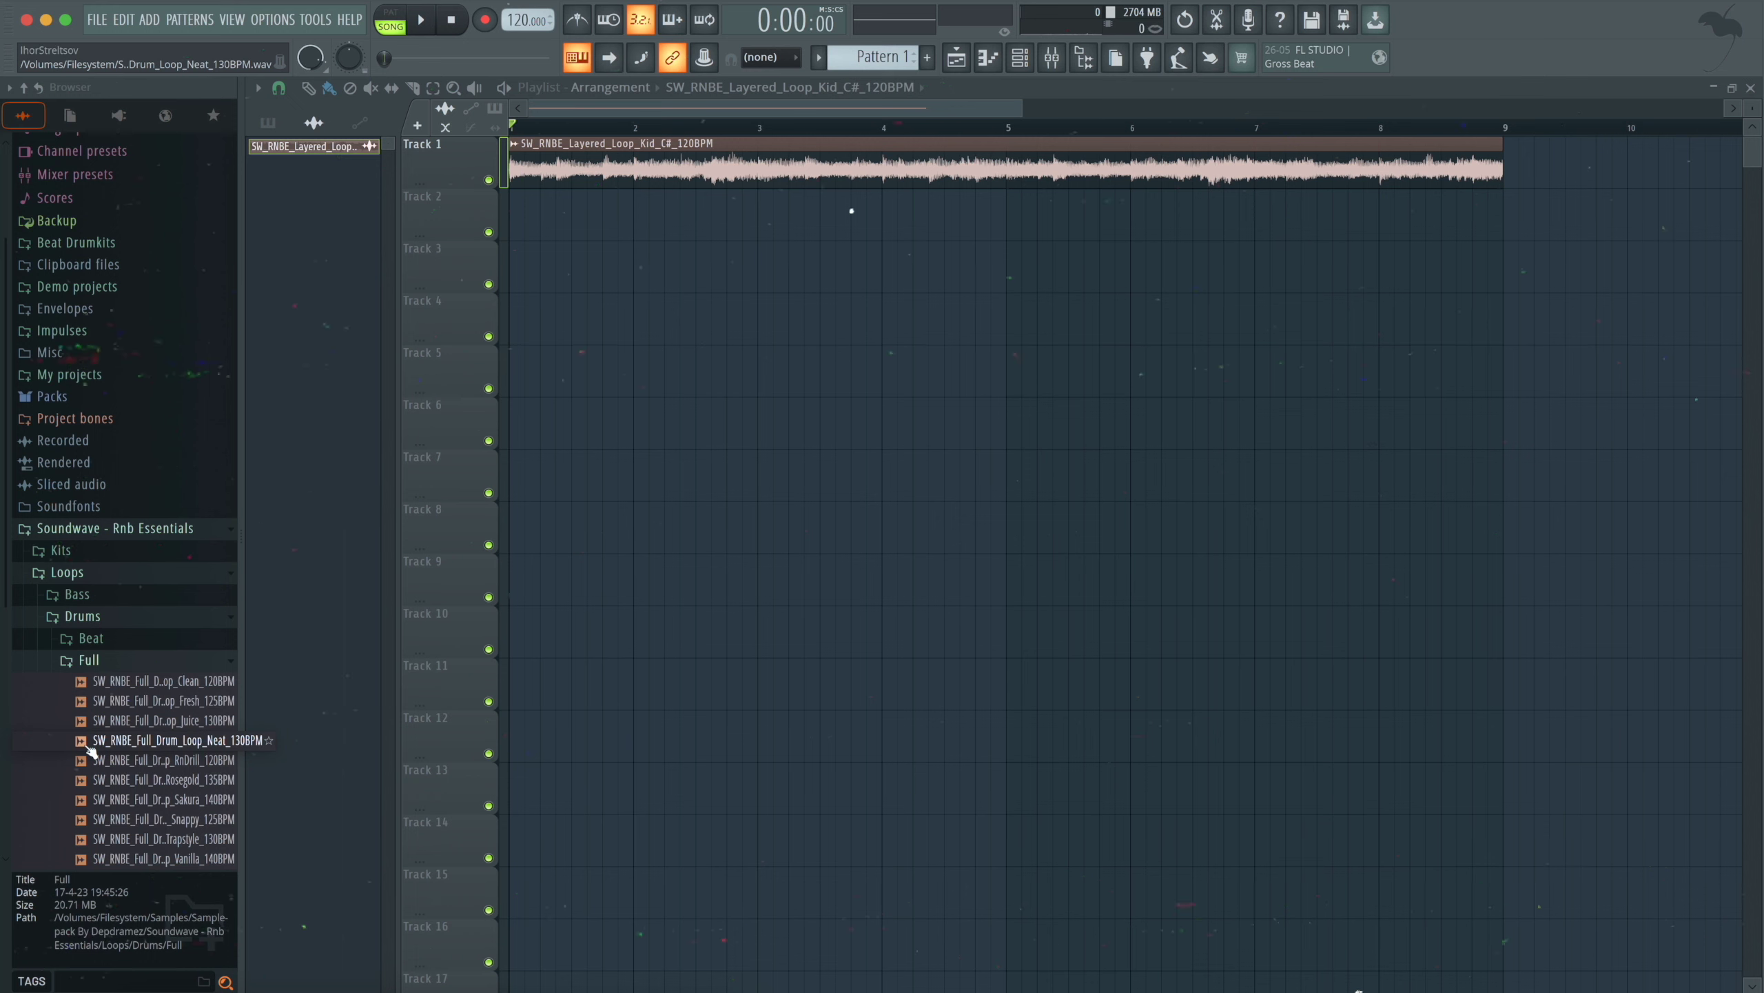
{"action": "left_click", "coordinate": [131, 681]}
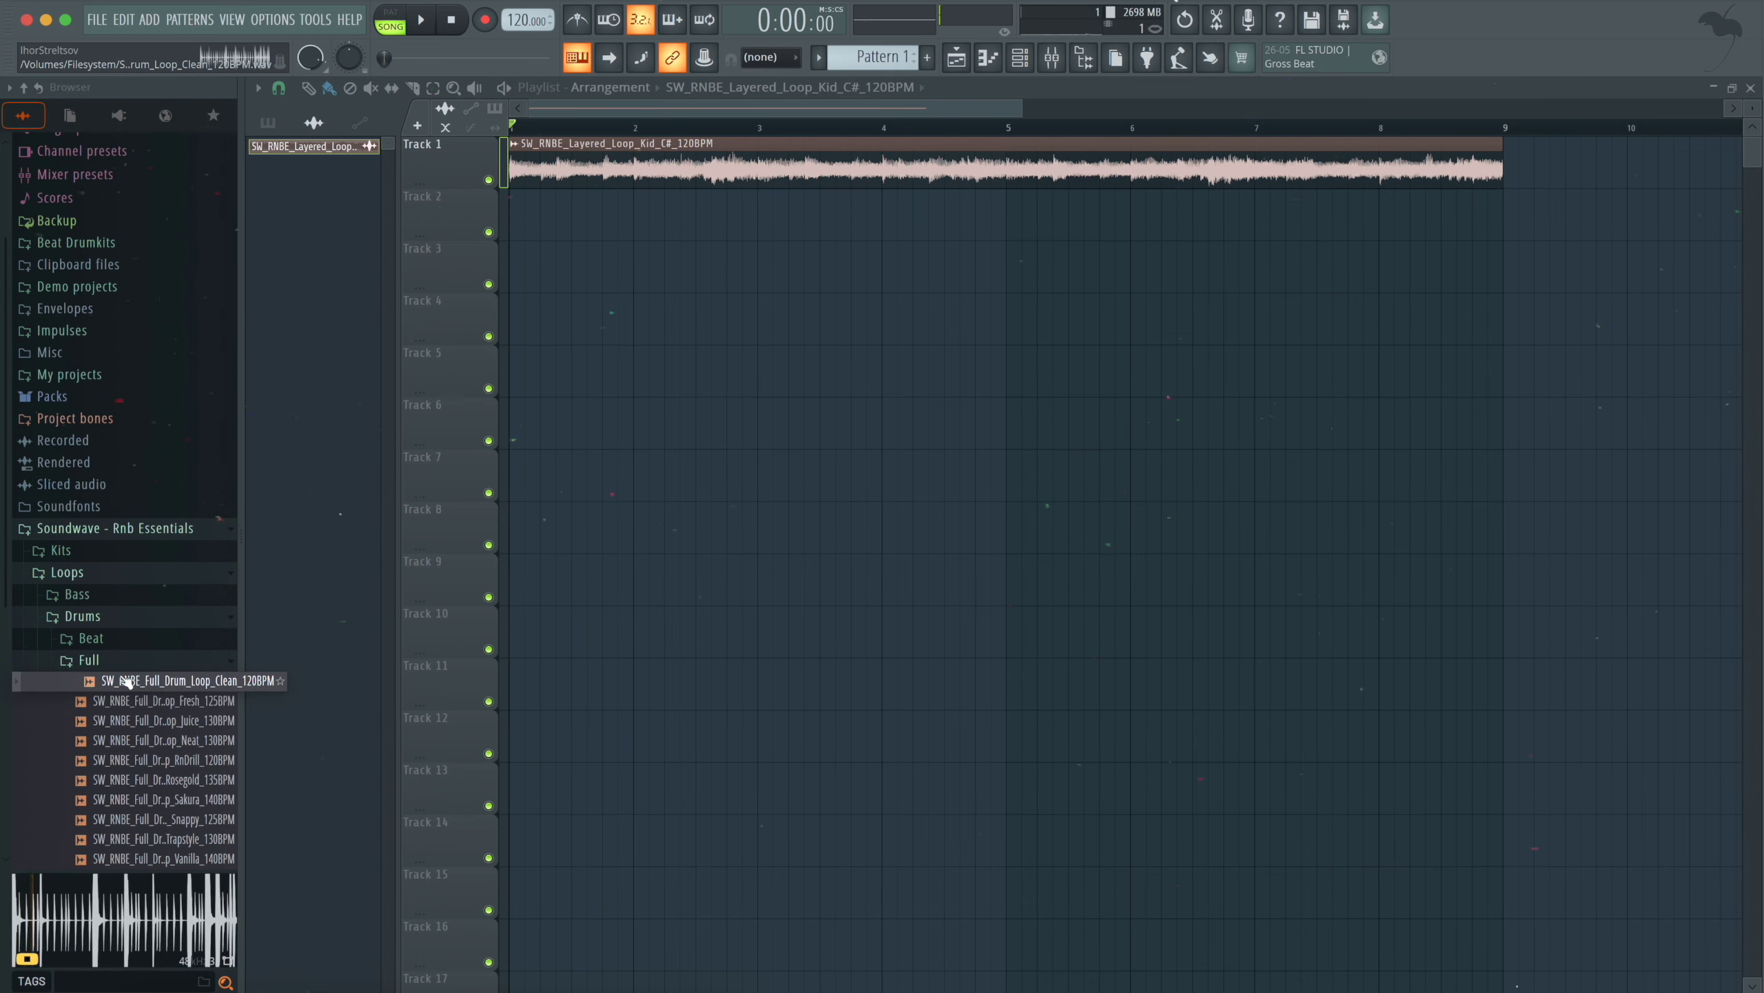
{"action": "left_click", "coordinate": [136, 701]}
{"action": "scroll", "coordinate": [137, 695], "scroll_direction": "down", "scroll_amount": 2}
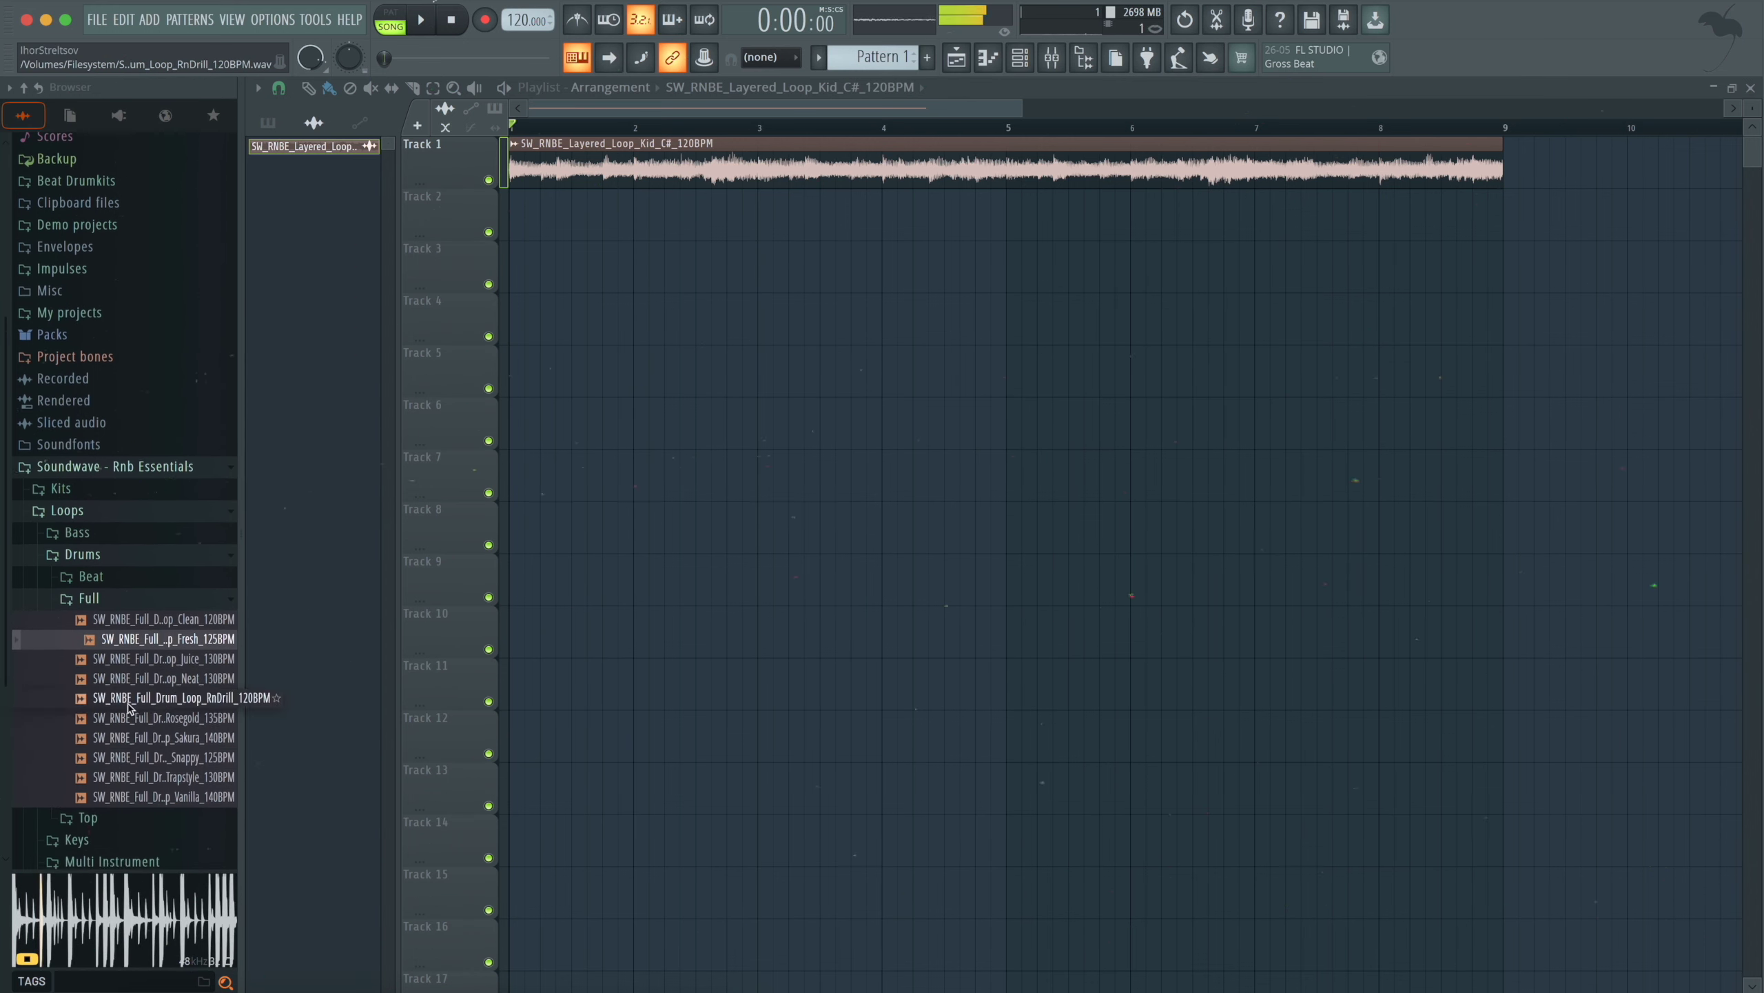
{"action": "left_click", "coordinate": [137, 647]}
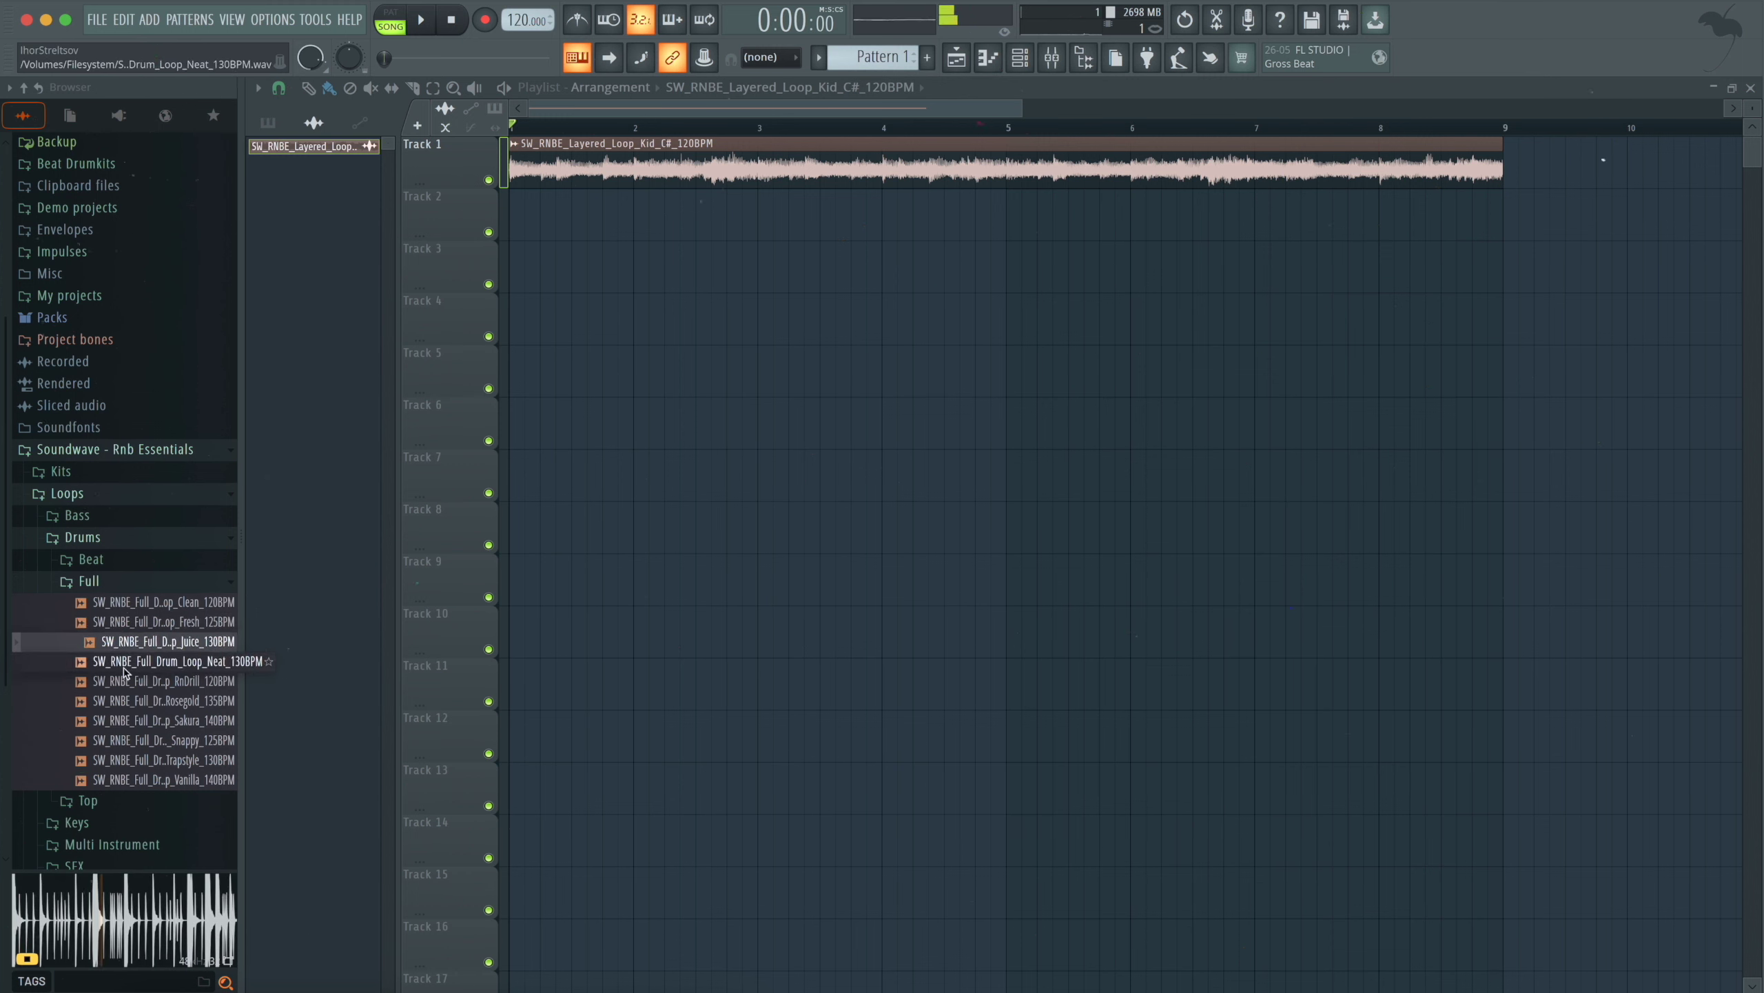
{"action": "left_click", "coordinate": [124, 683]}
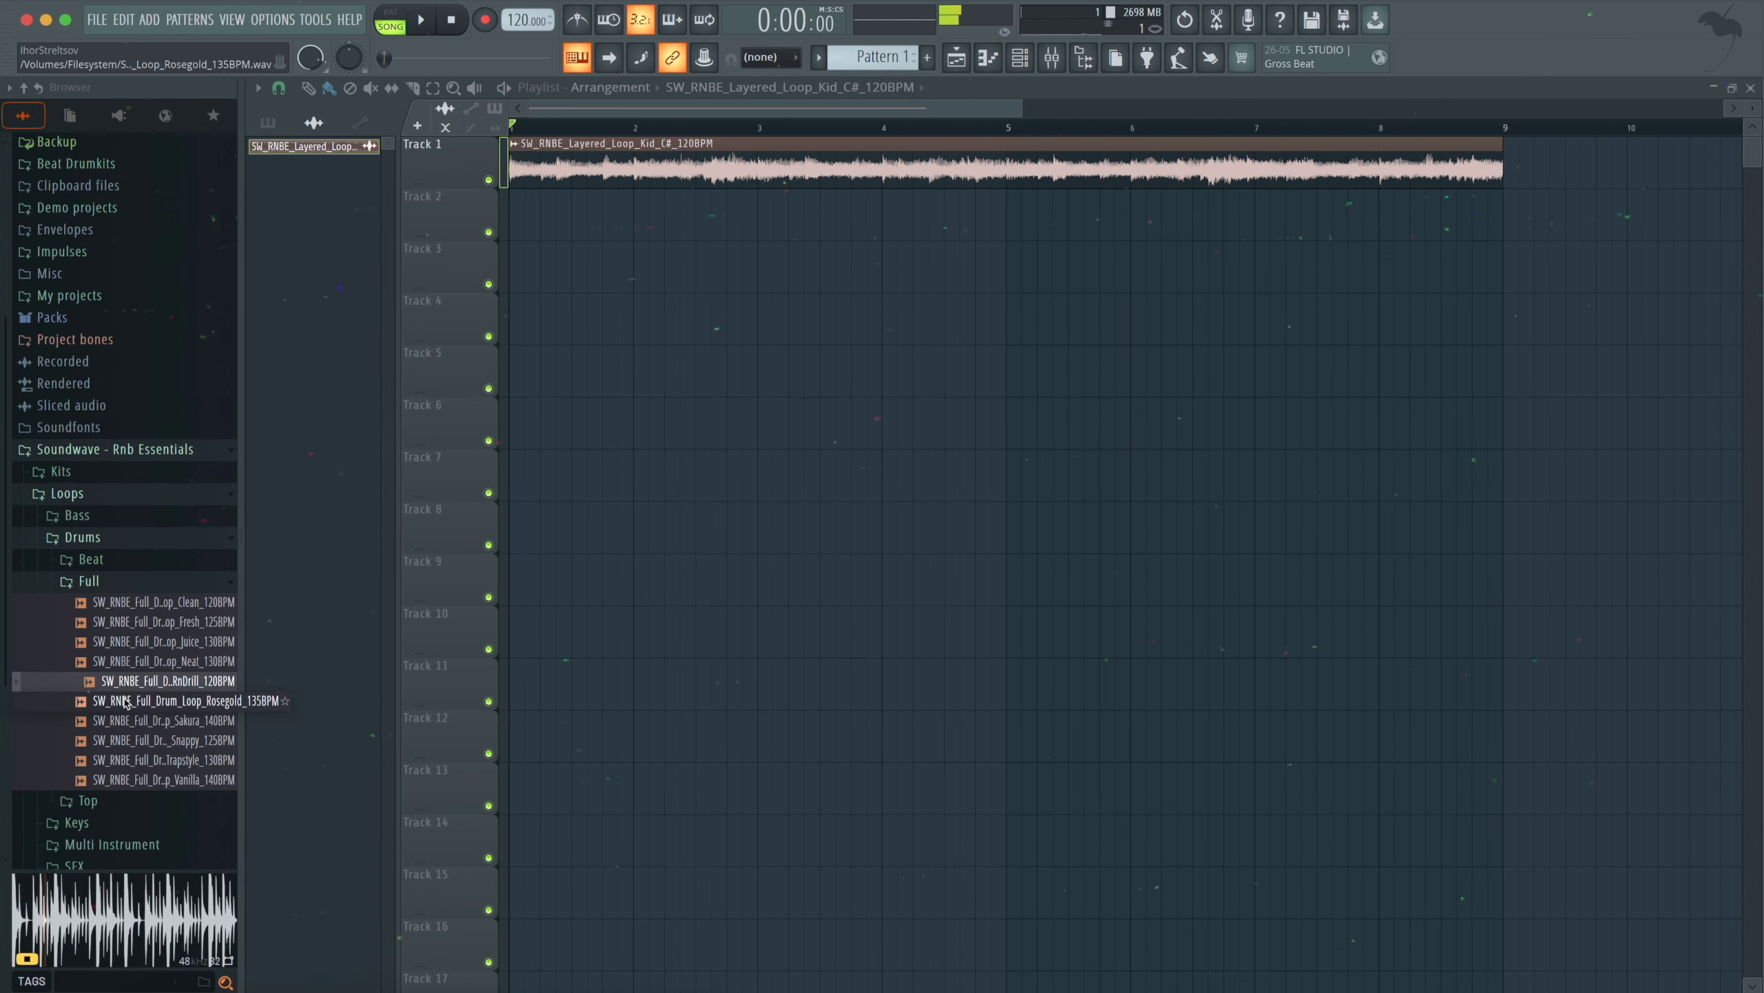
{"action": "left_click", "coordinate": [125, 702]}
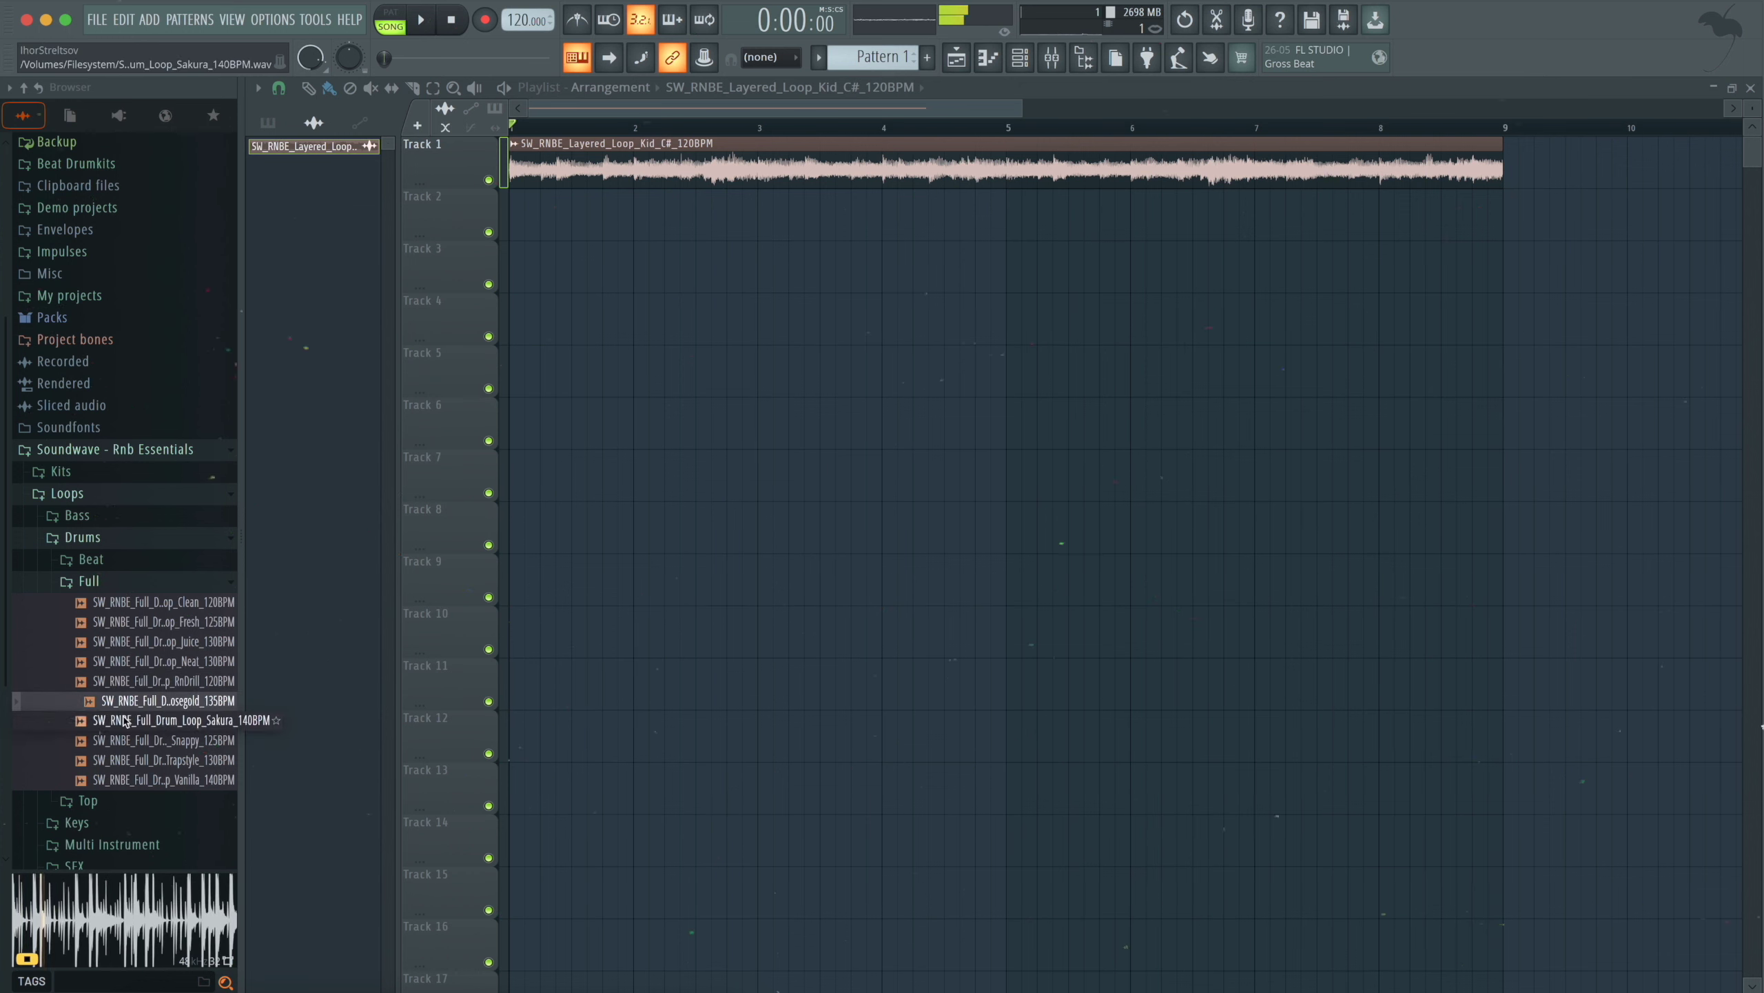
{"action": "left_click", "coordinate": [132, 722]}
{"action": "left_click", "coordinate": [138, 742]}
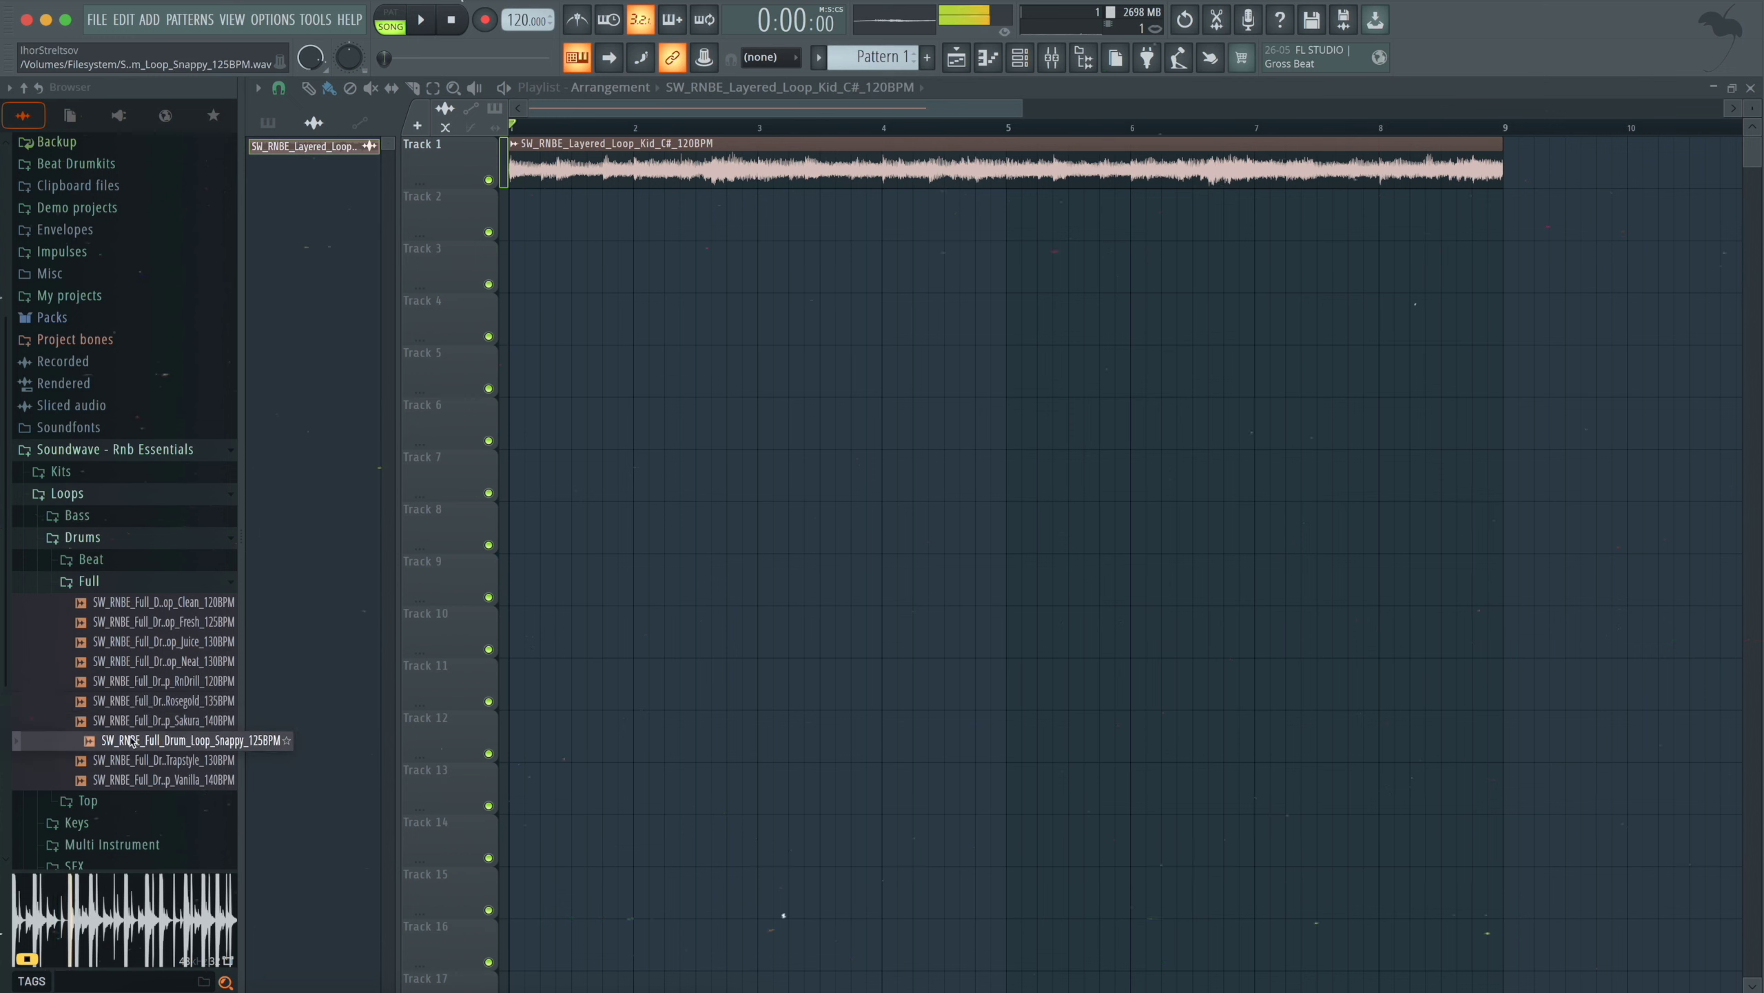
- Place the SW_RNBE_Full_Drum_Loop_Juice_130BPM loop at the start of Track 2 and set the project tempo to 130 BPM
{"action": "left_click", "coordinate": [143, 642]}
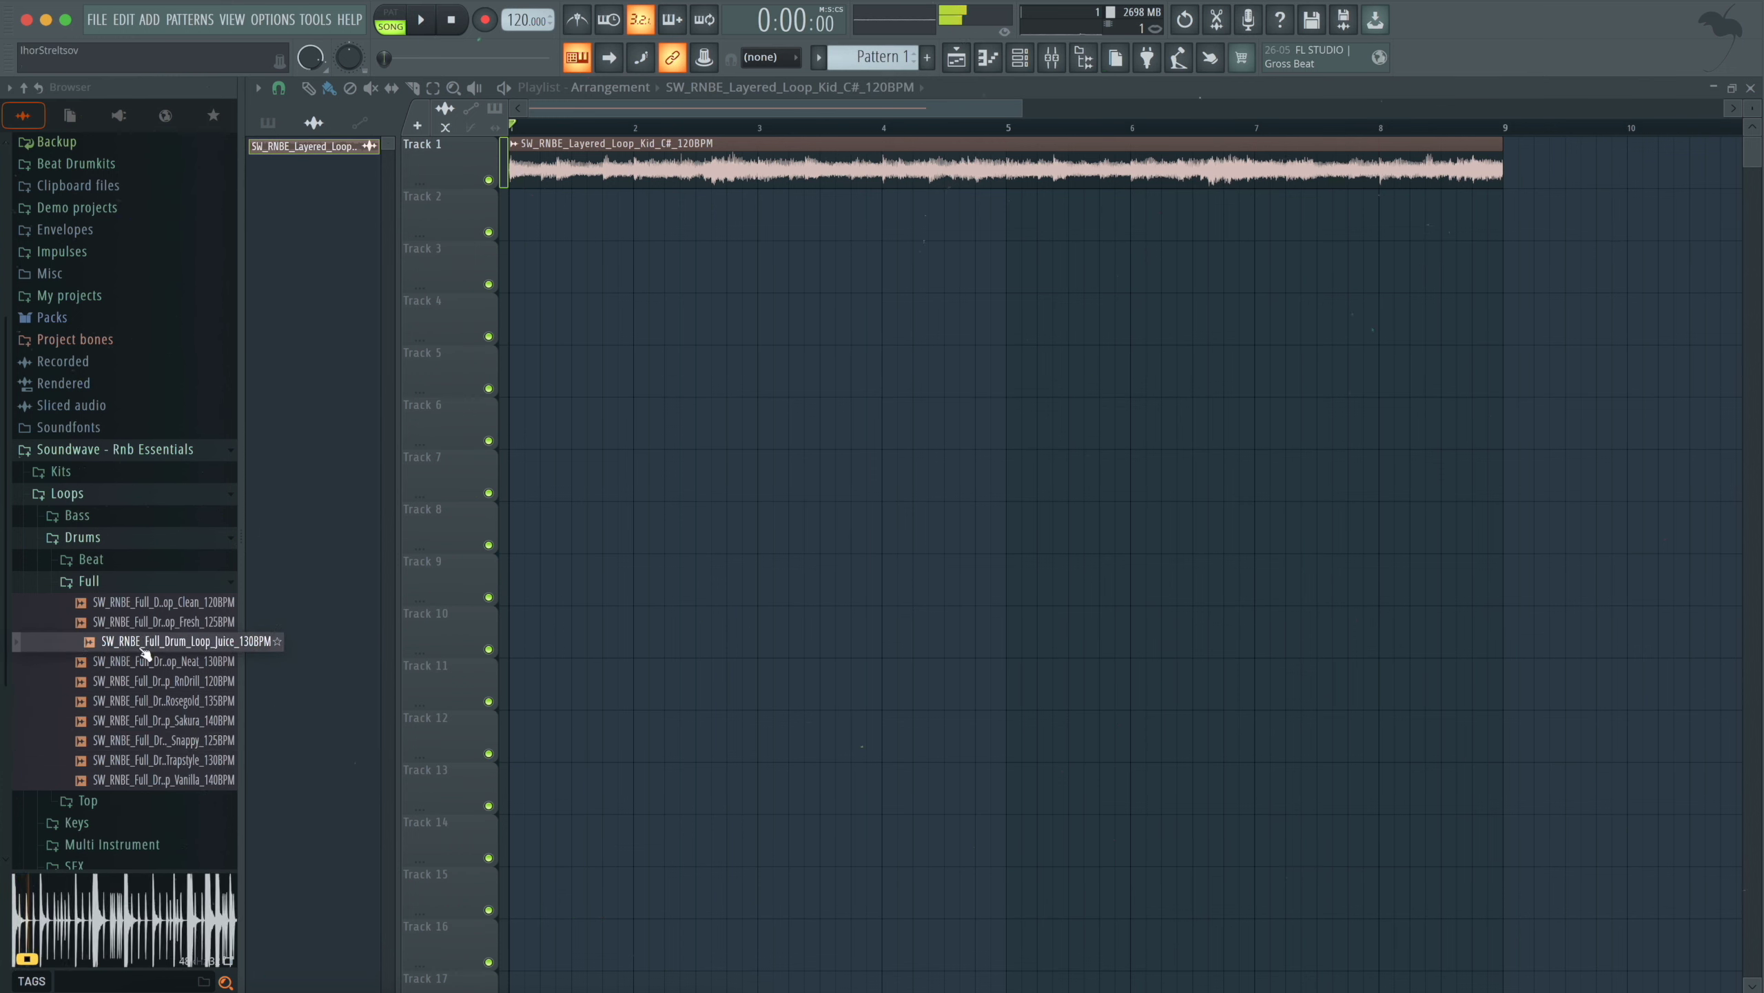
{"action": "left_click_drag", "start_coordinate": [147, 642], "coordinate": [514, 229]}
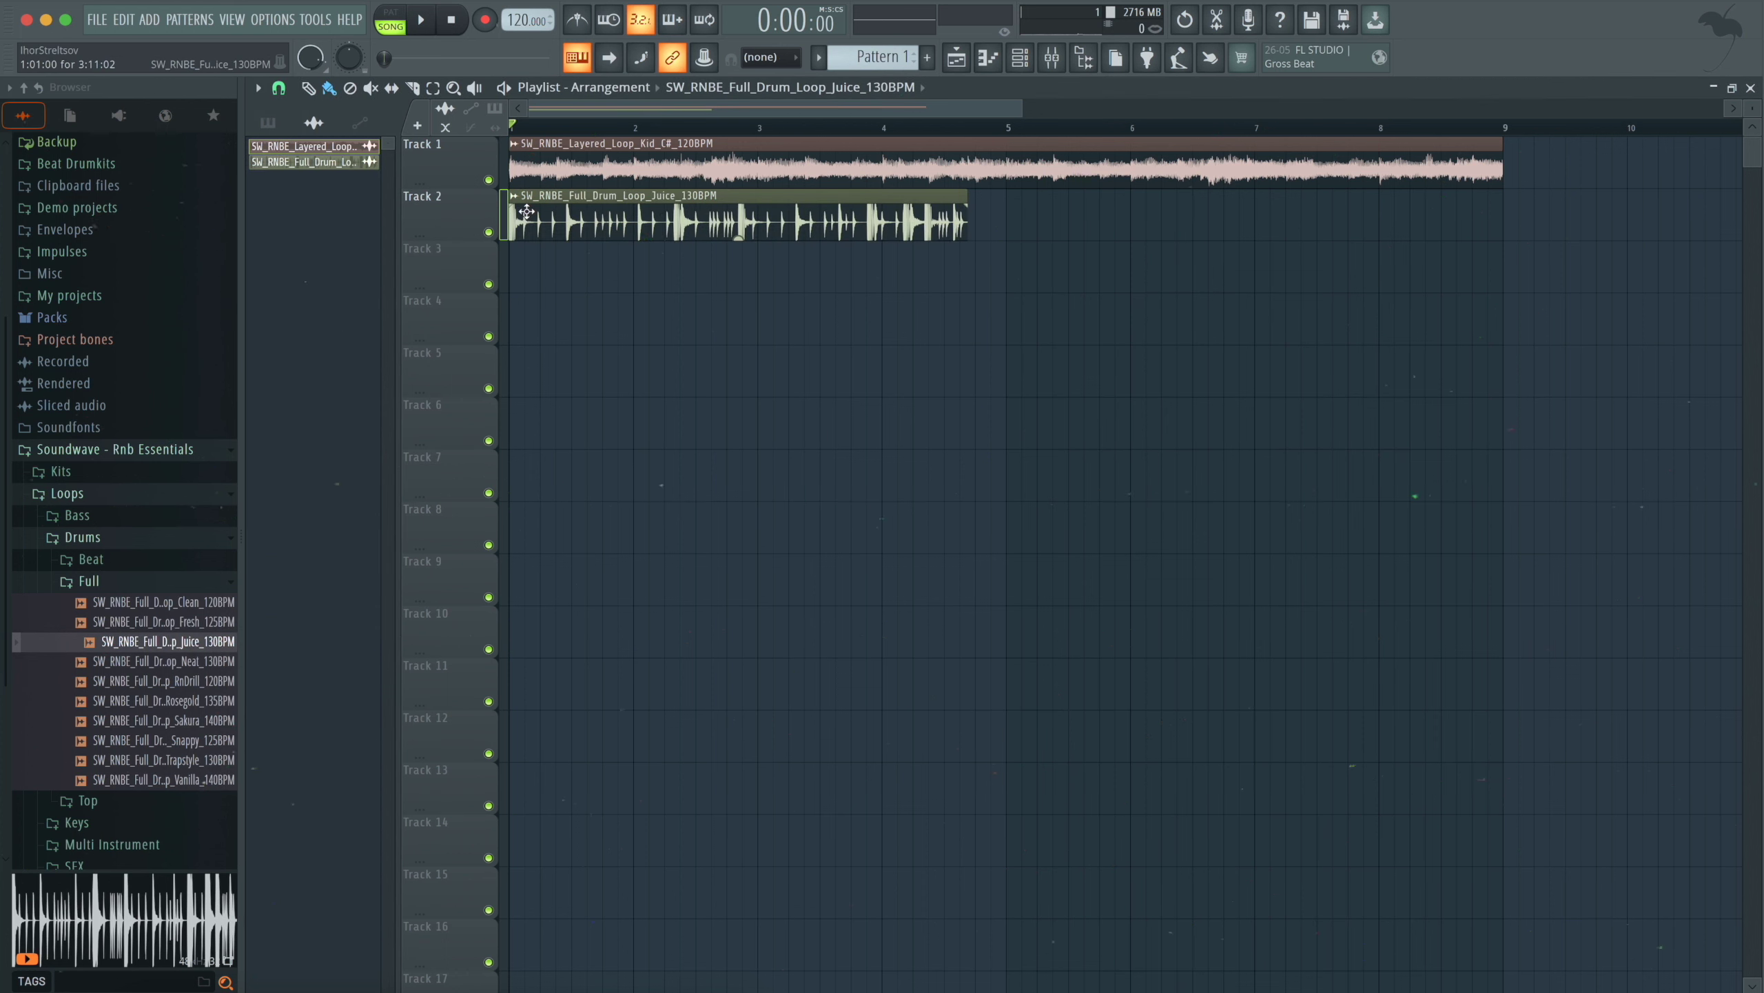
{"action": "double_click", "coordinate": [627, 220]}
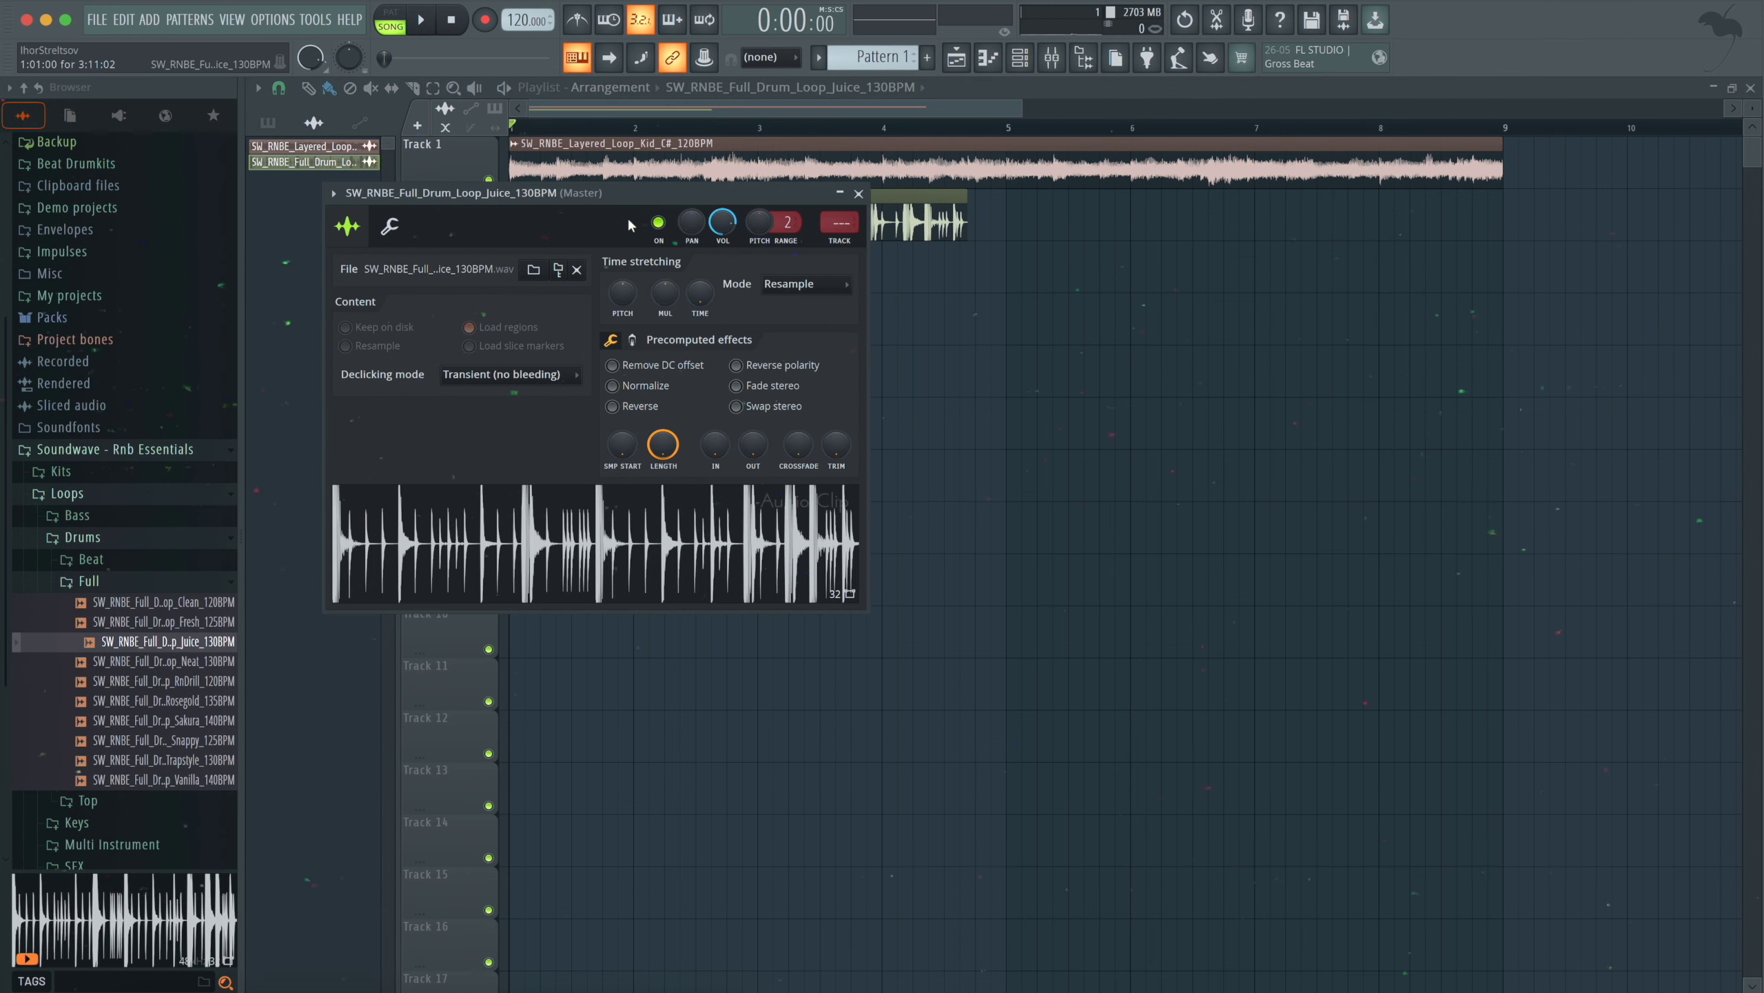
{"action": "left_click", "coordinate": [860, 193]}
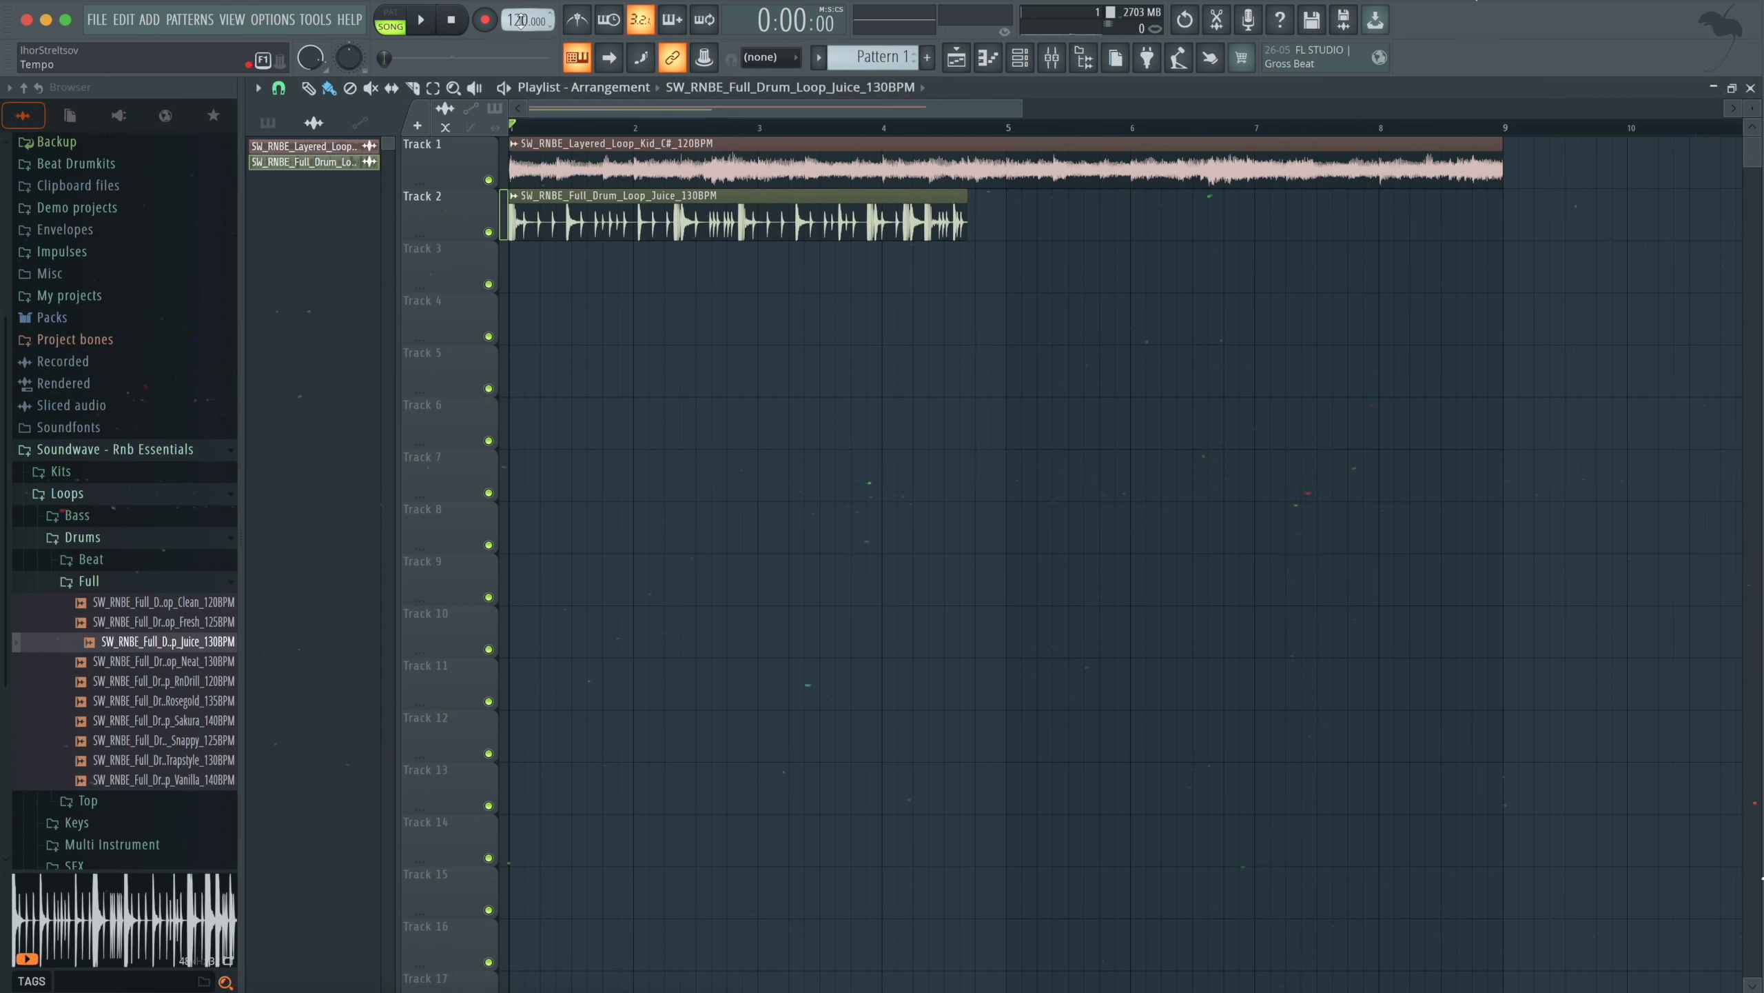
{"action": "left_click_drag", "start_coordinate": [523, 20], "coordinate": [522, 6]}
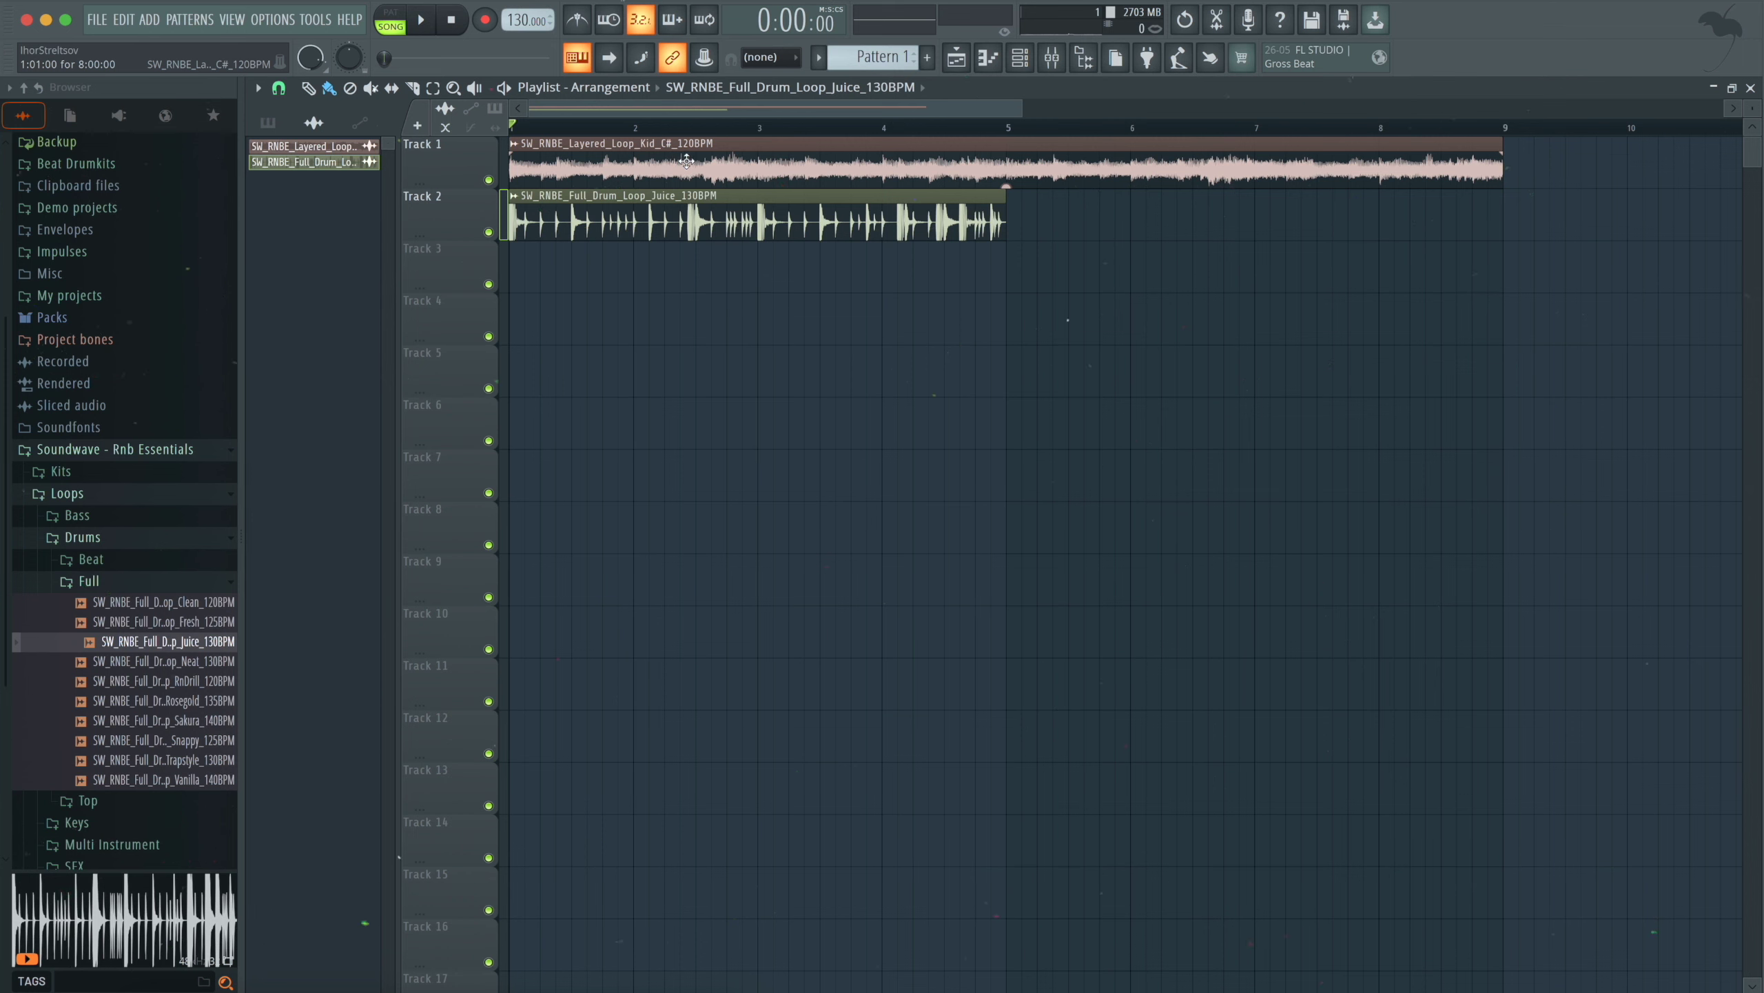
- Place a second copy of the Juice drum loop at bar 5 on Track 2 and play the arrangement
{"action": "left_click_drag", "start_coordinate": [1020, 108], "coordinate": [1184, 115]}
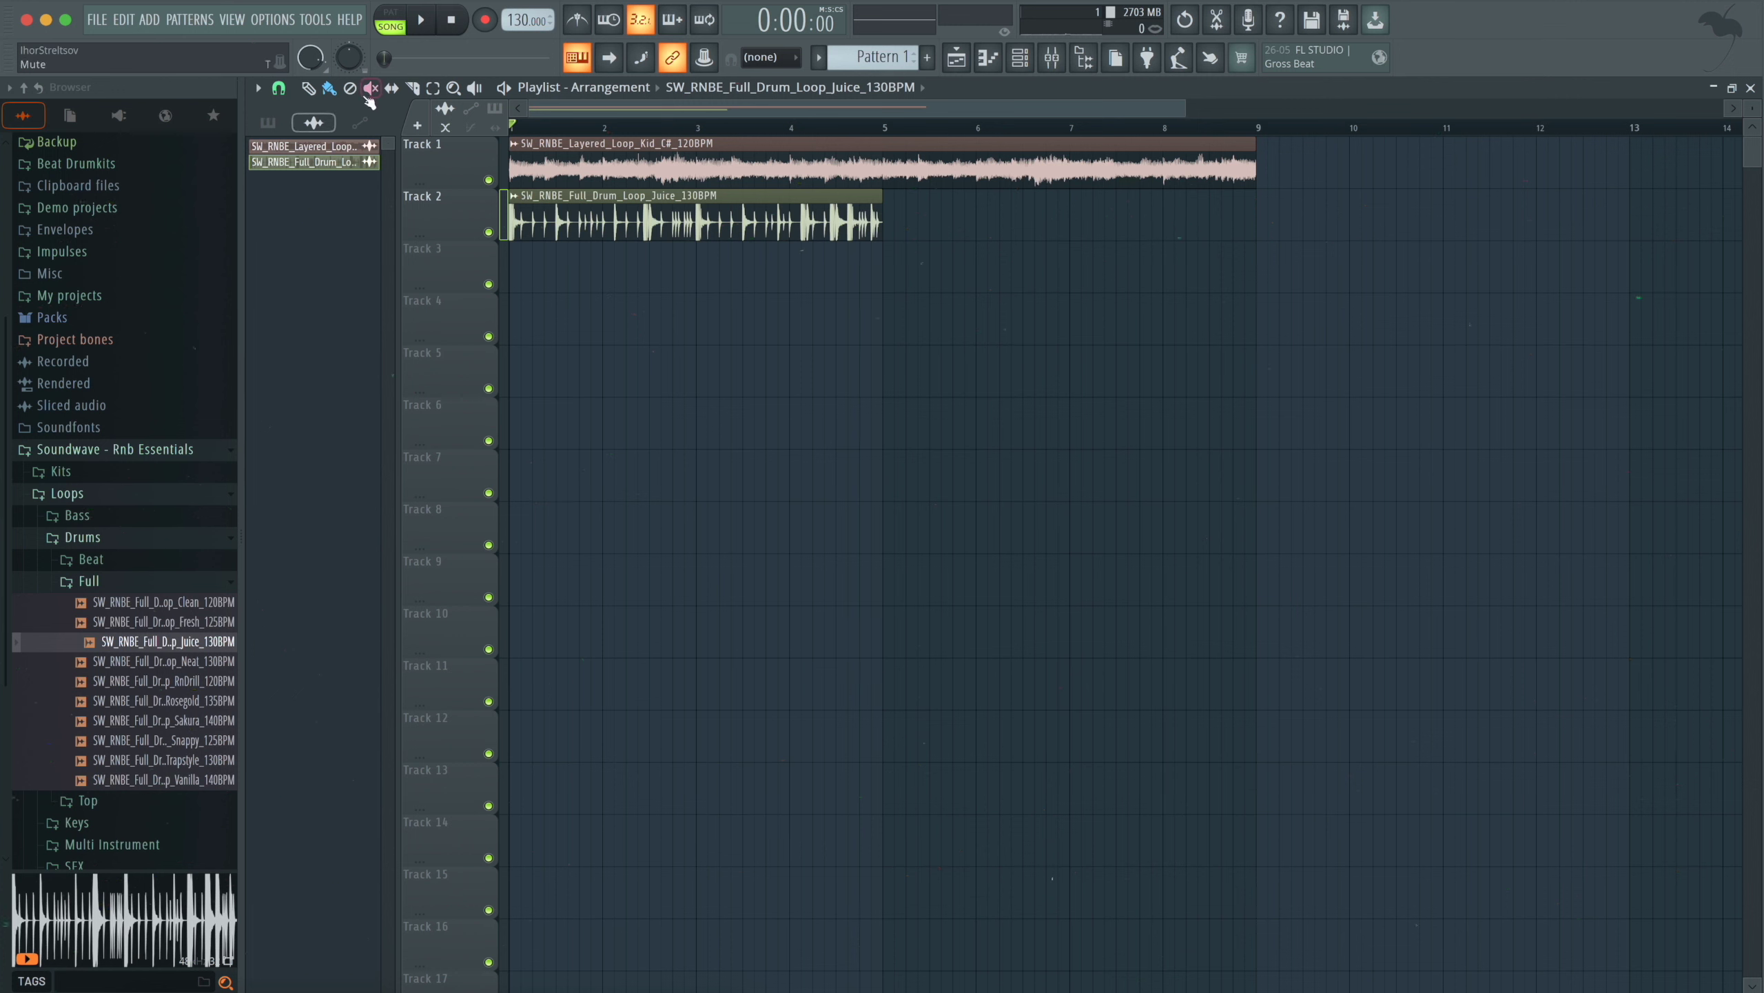
{"action": "left_click", "coordinate": [891, 216]}
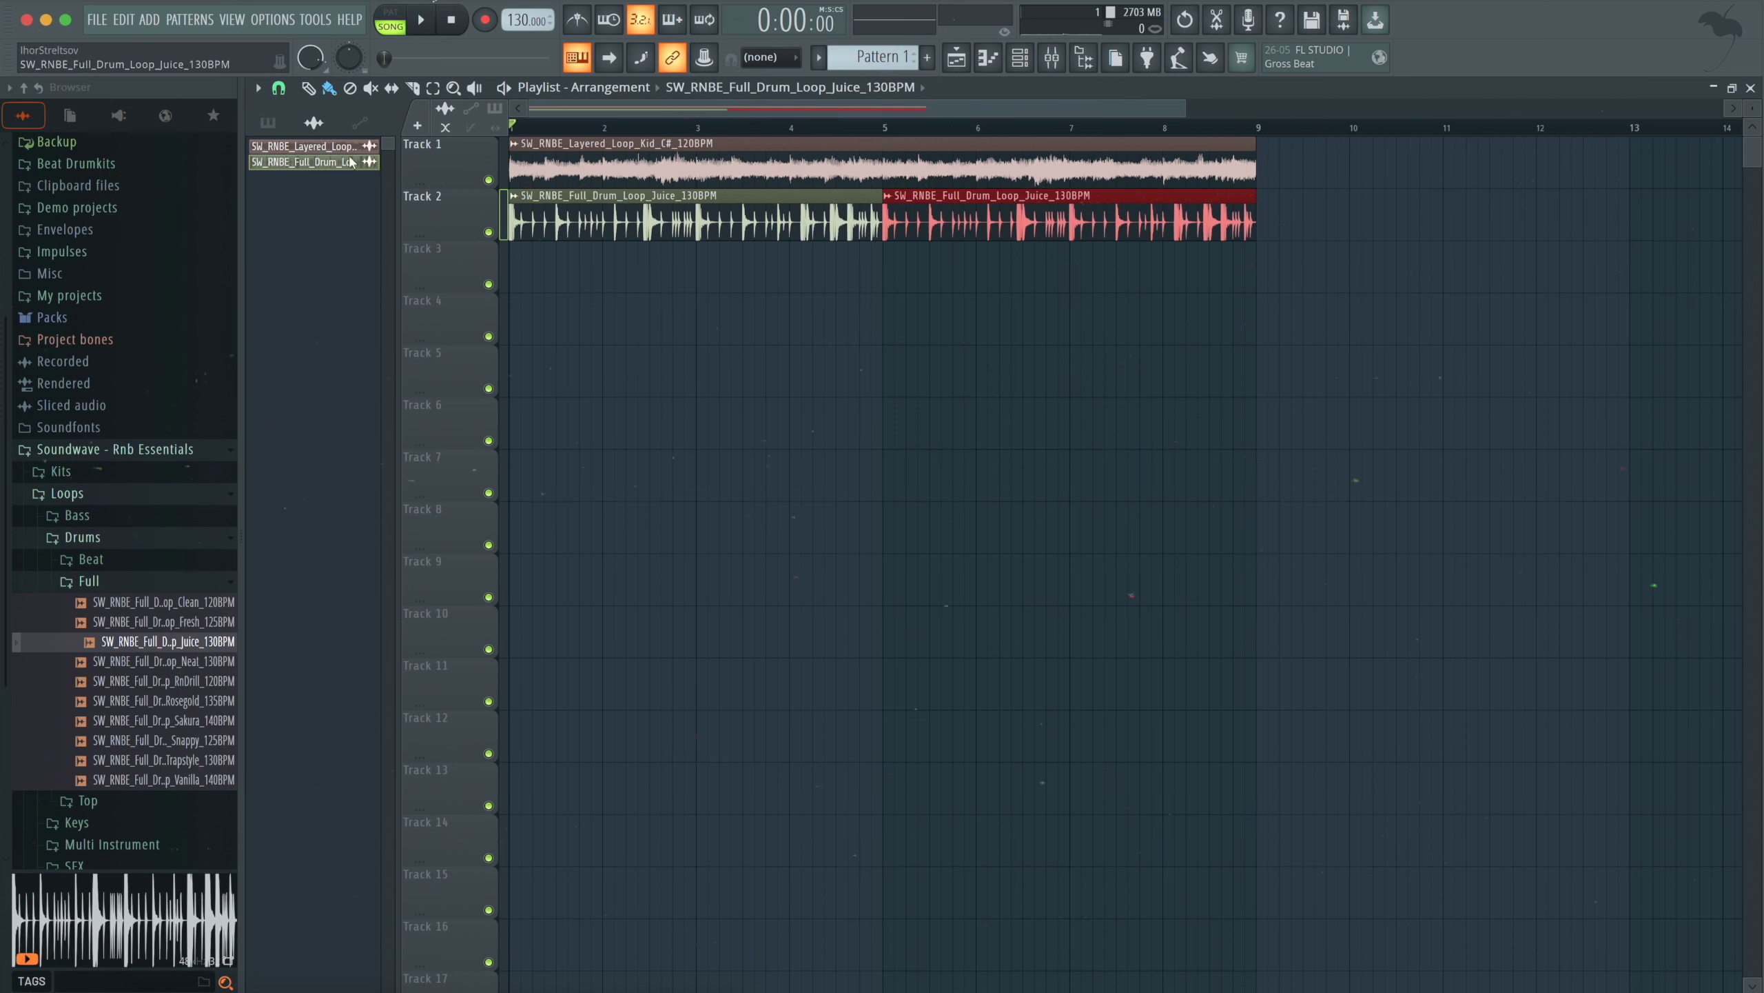
{"action": "key", "text": "space"}
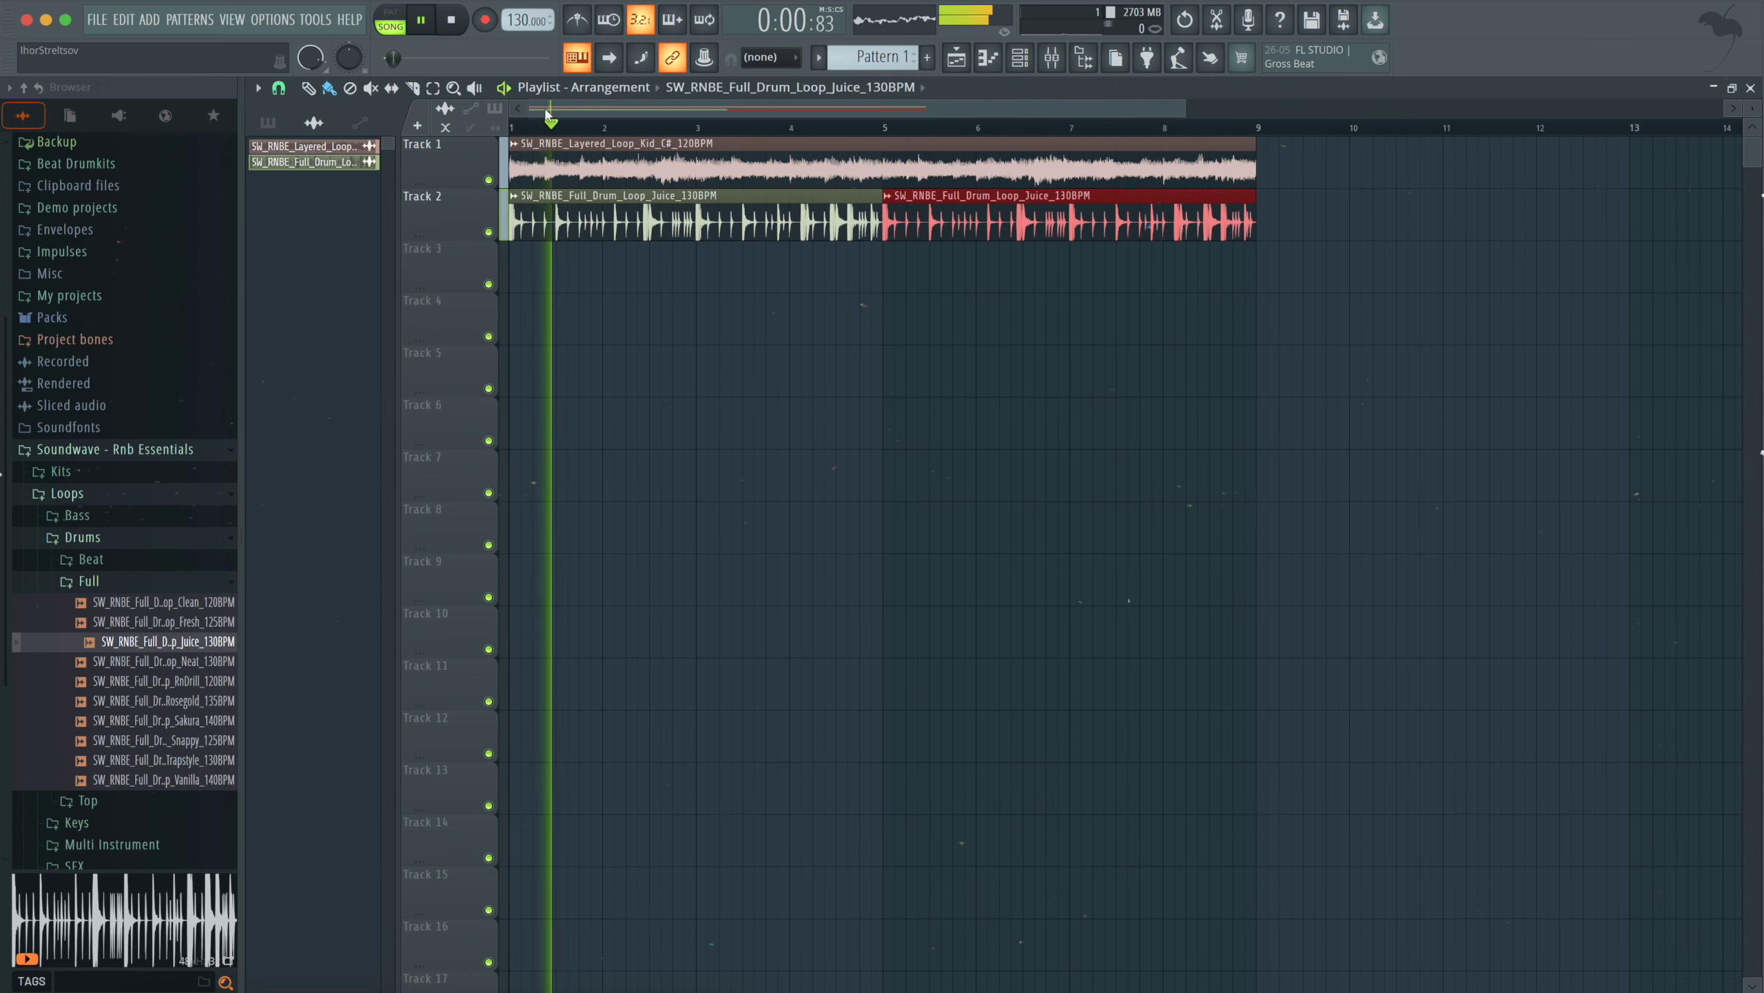
- Lower the Juice drum loop's channel volume to about 51% while listening to the arrangement
{"action": "double_click", "coordinate": [728, 220]}
{"action": "left_click_drag", "start_coordinate": [720, 233], "coordinate": [720, 249]}
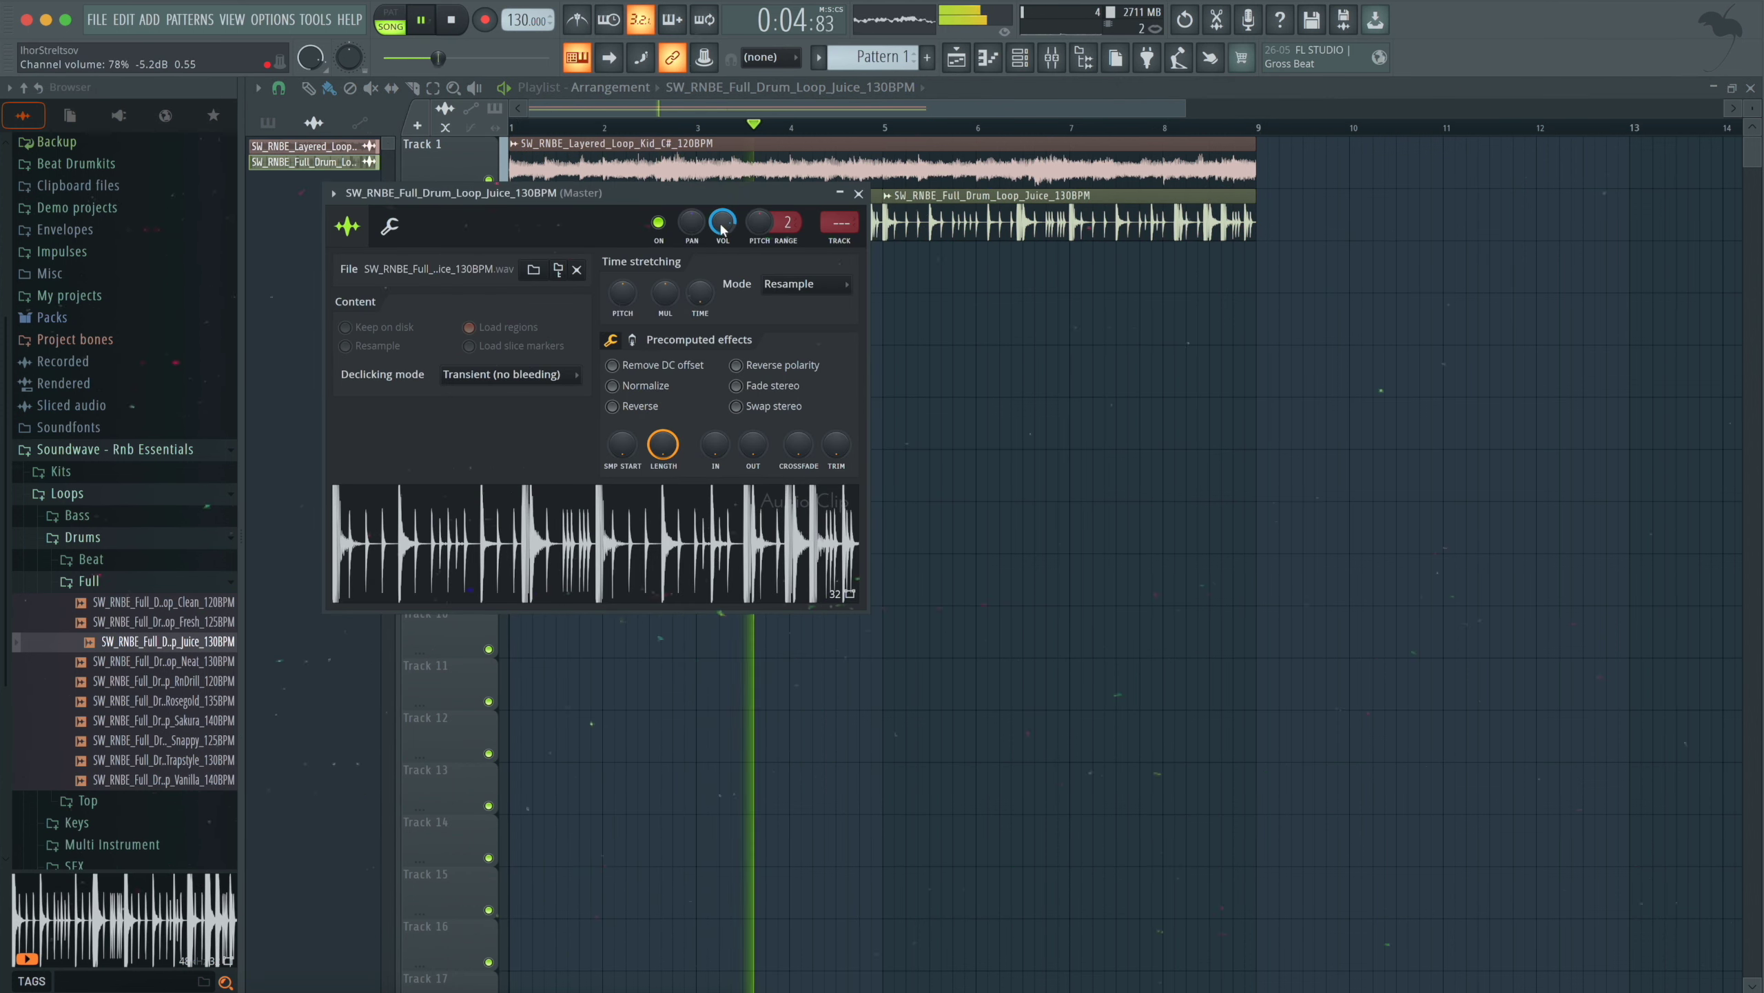
{"action": "key", "text": "space"}
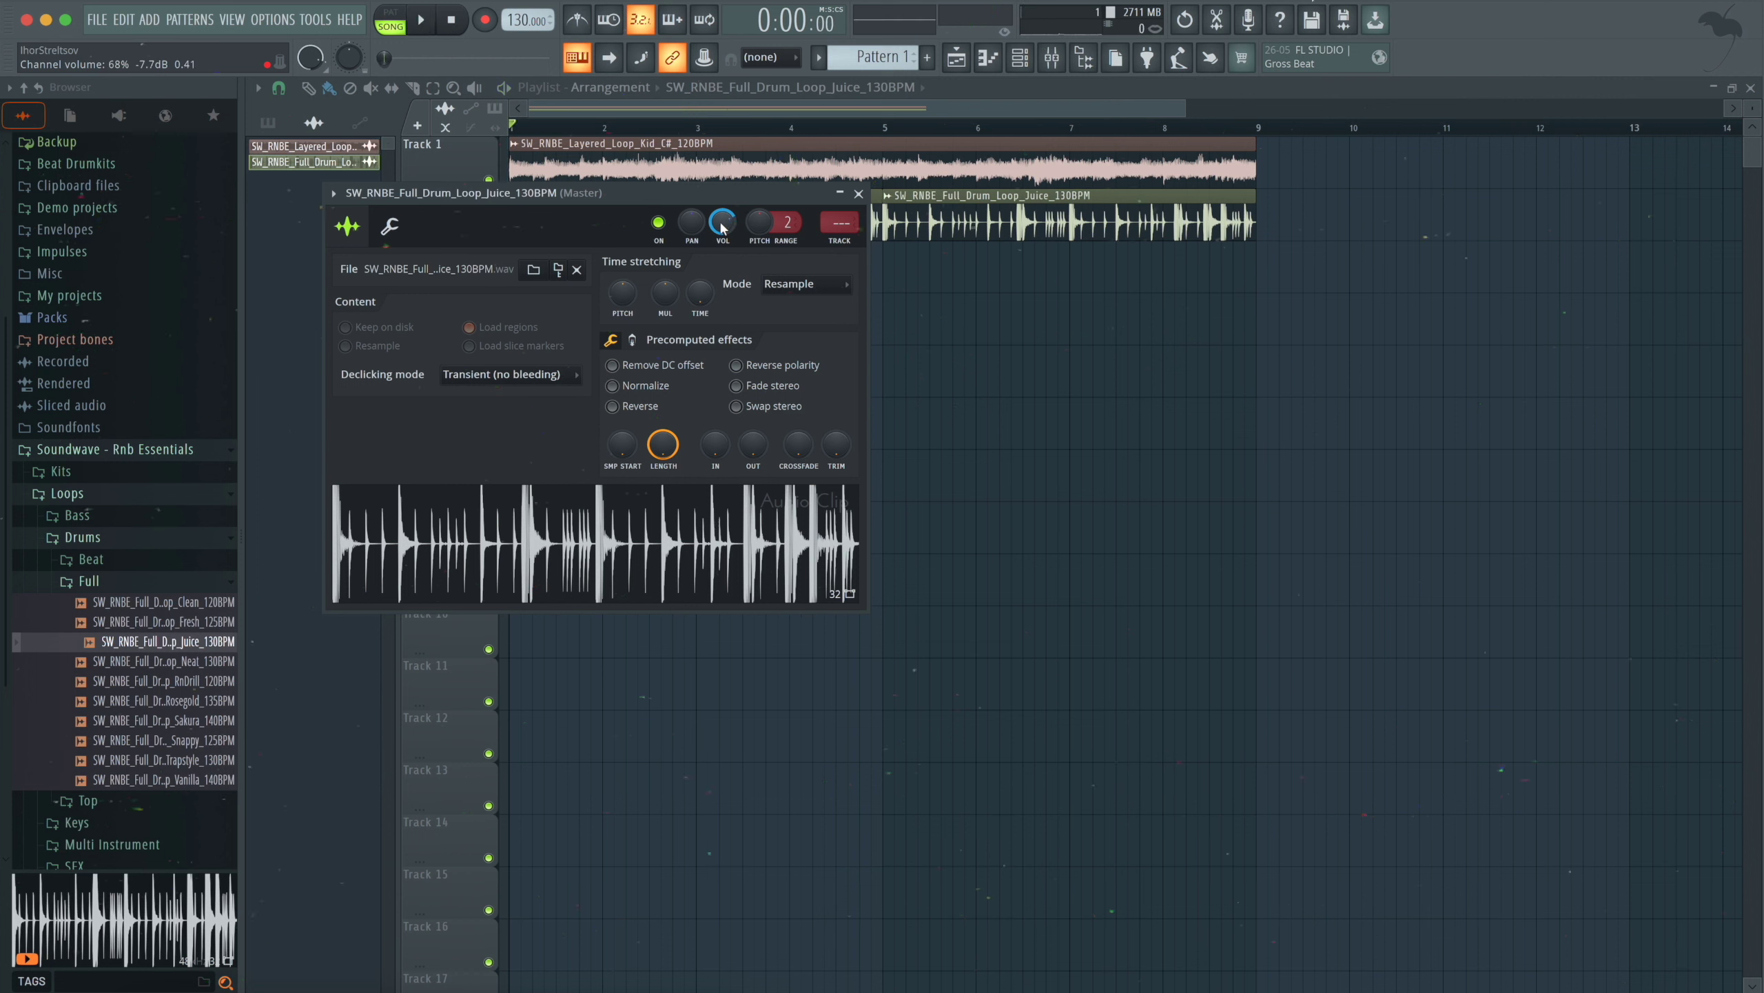
{"action": "key", "text": "space"}
{"action": "left_click_drag", "start_coordinate": [721, 228], "coordinate": [721, 255]}
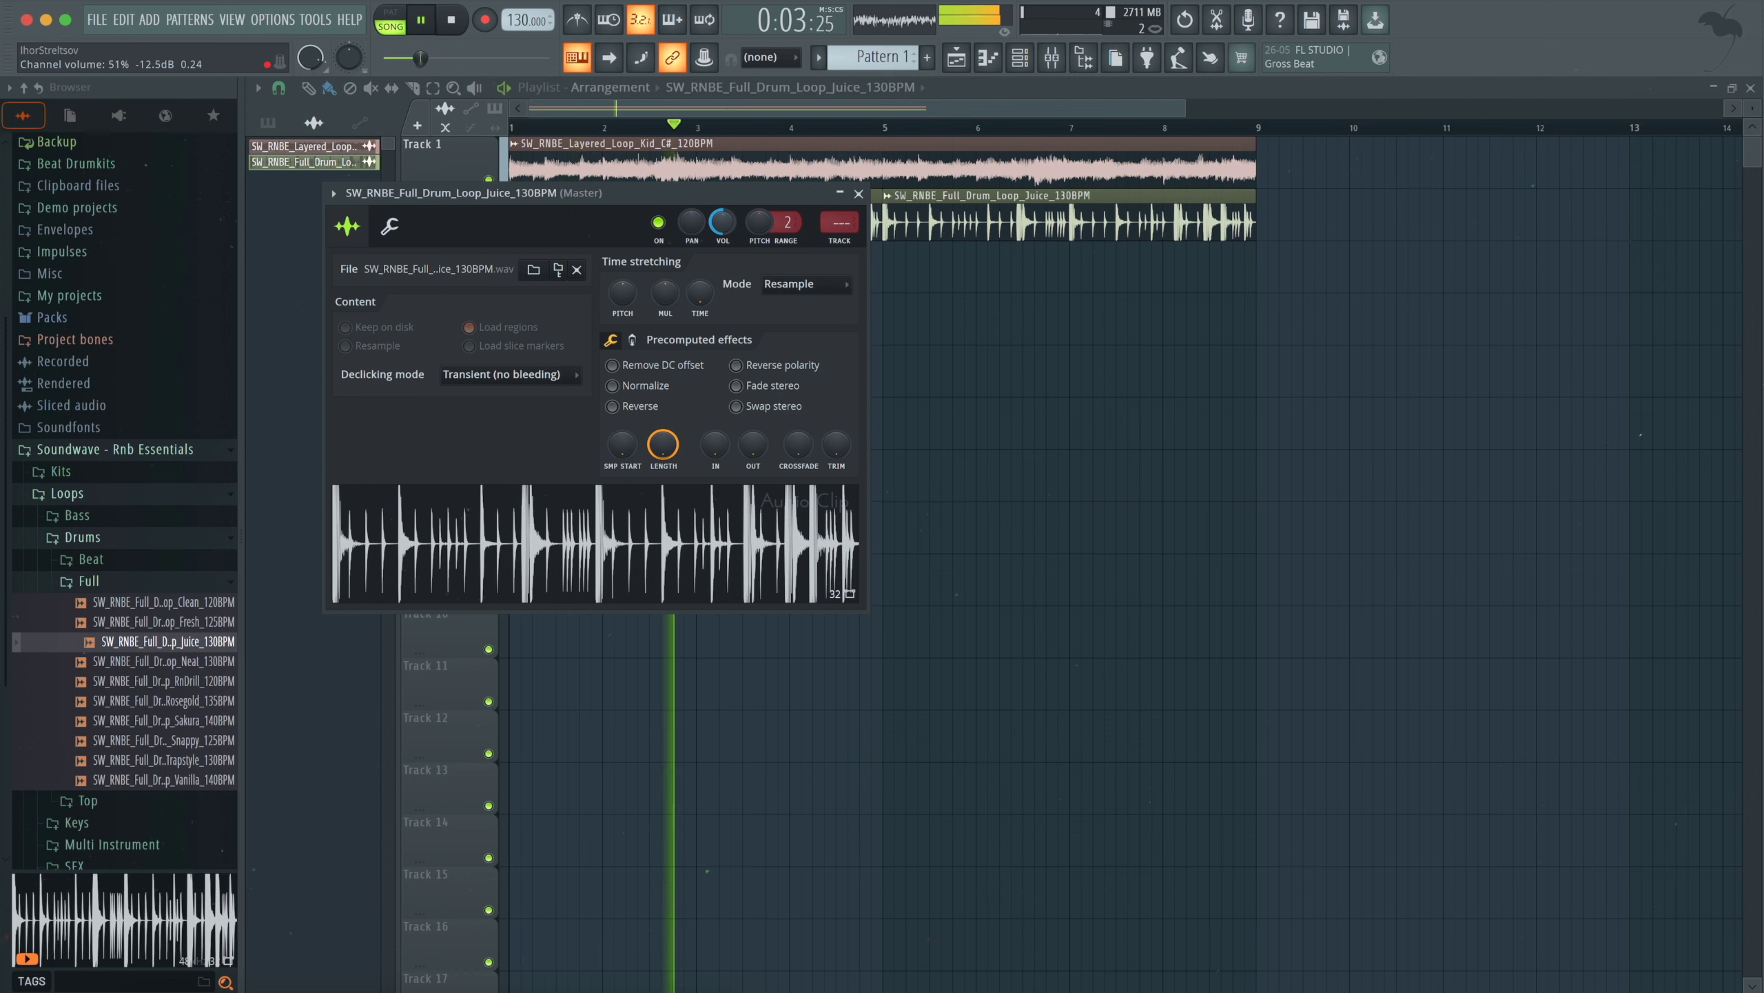
{"action": "key", "text": "space"}
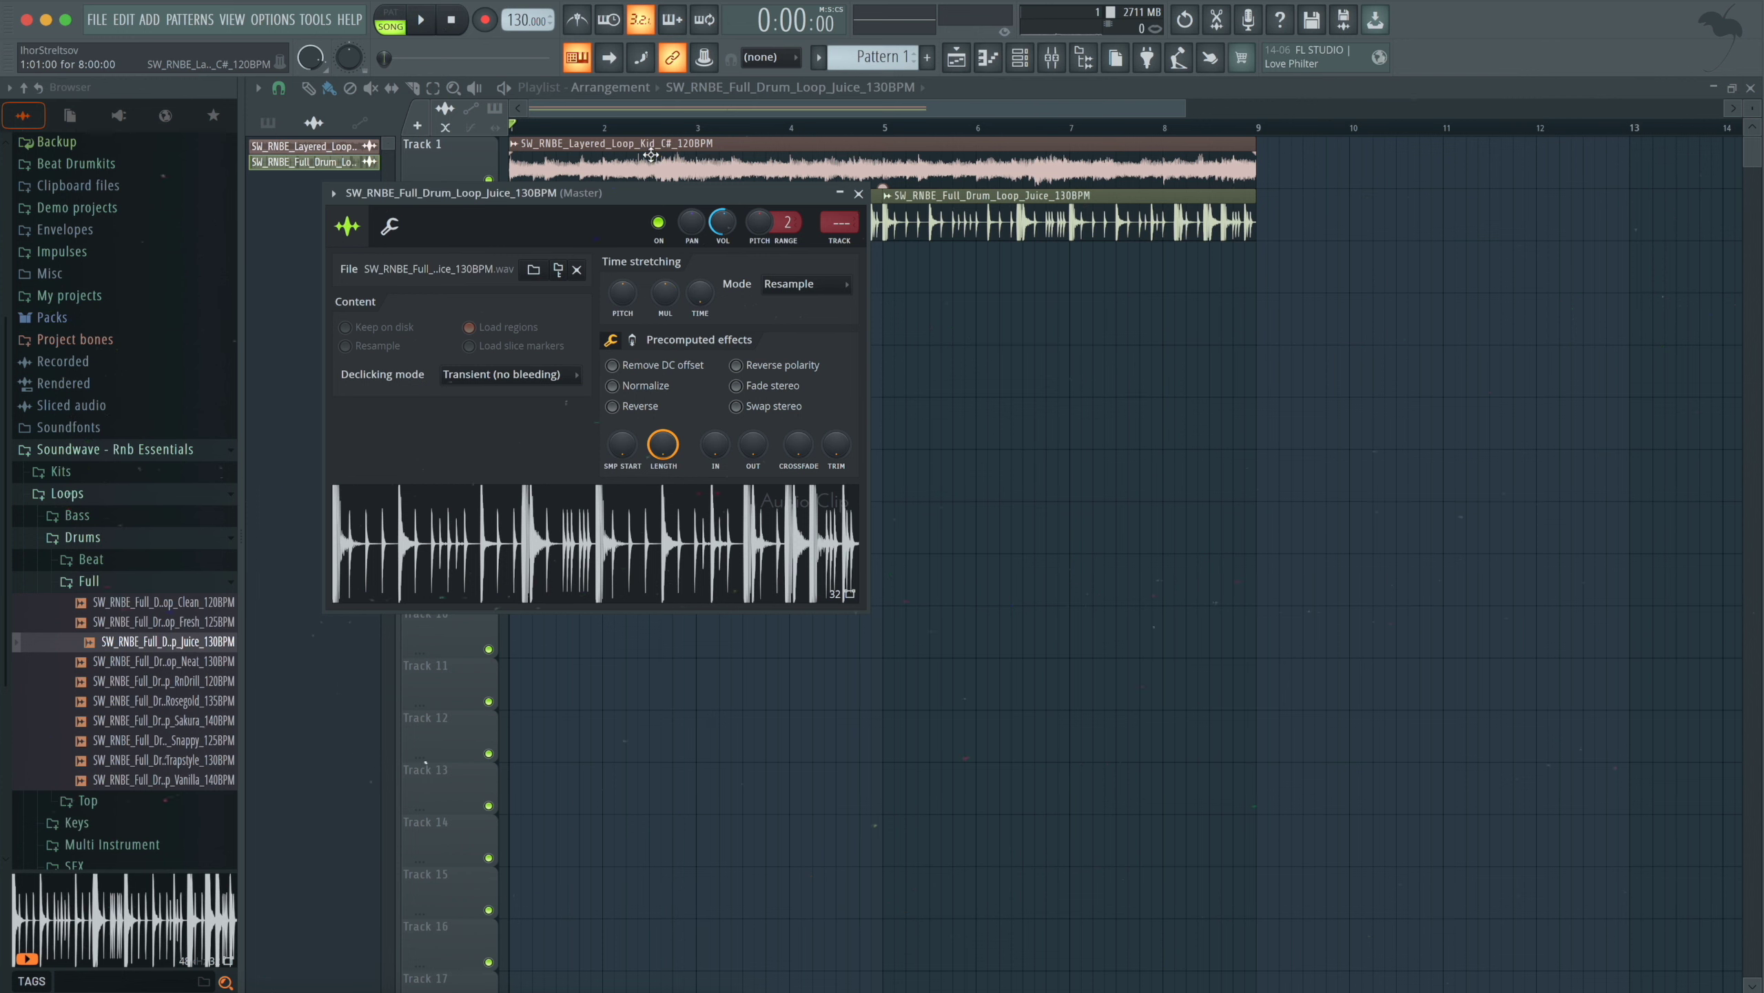
- Adjust the Kid loop's channel volume and play the arrangement to compare it with the drums
{"action": "left_click", "coordinate": [651, 154]}
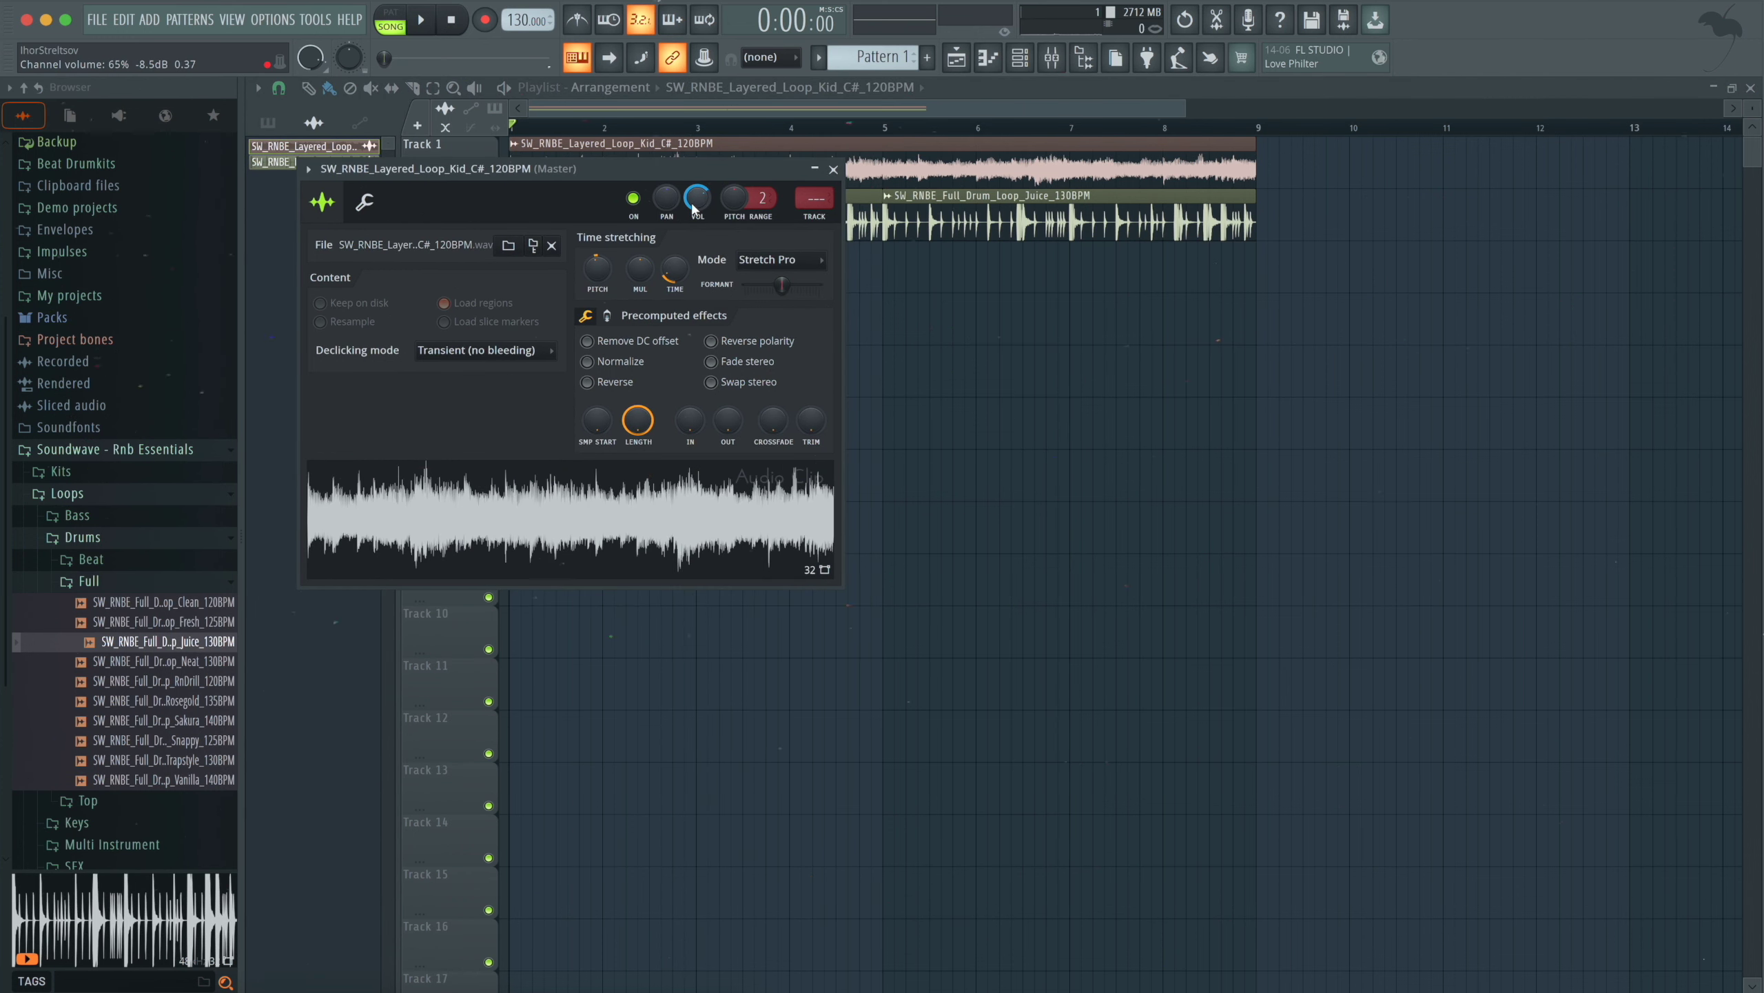
{"action": "left_click_drag", "start_coordinate": [697, 198], "coordinate": [702, 207]}
{"action": "left_click", "coordinate": [837, 169]}
{"action": "key", "text": "space"}
{"action": "double_click", "coordinate": [736, 169]}
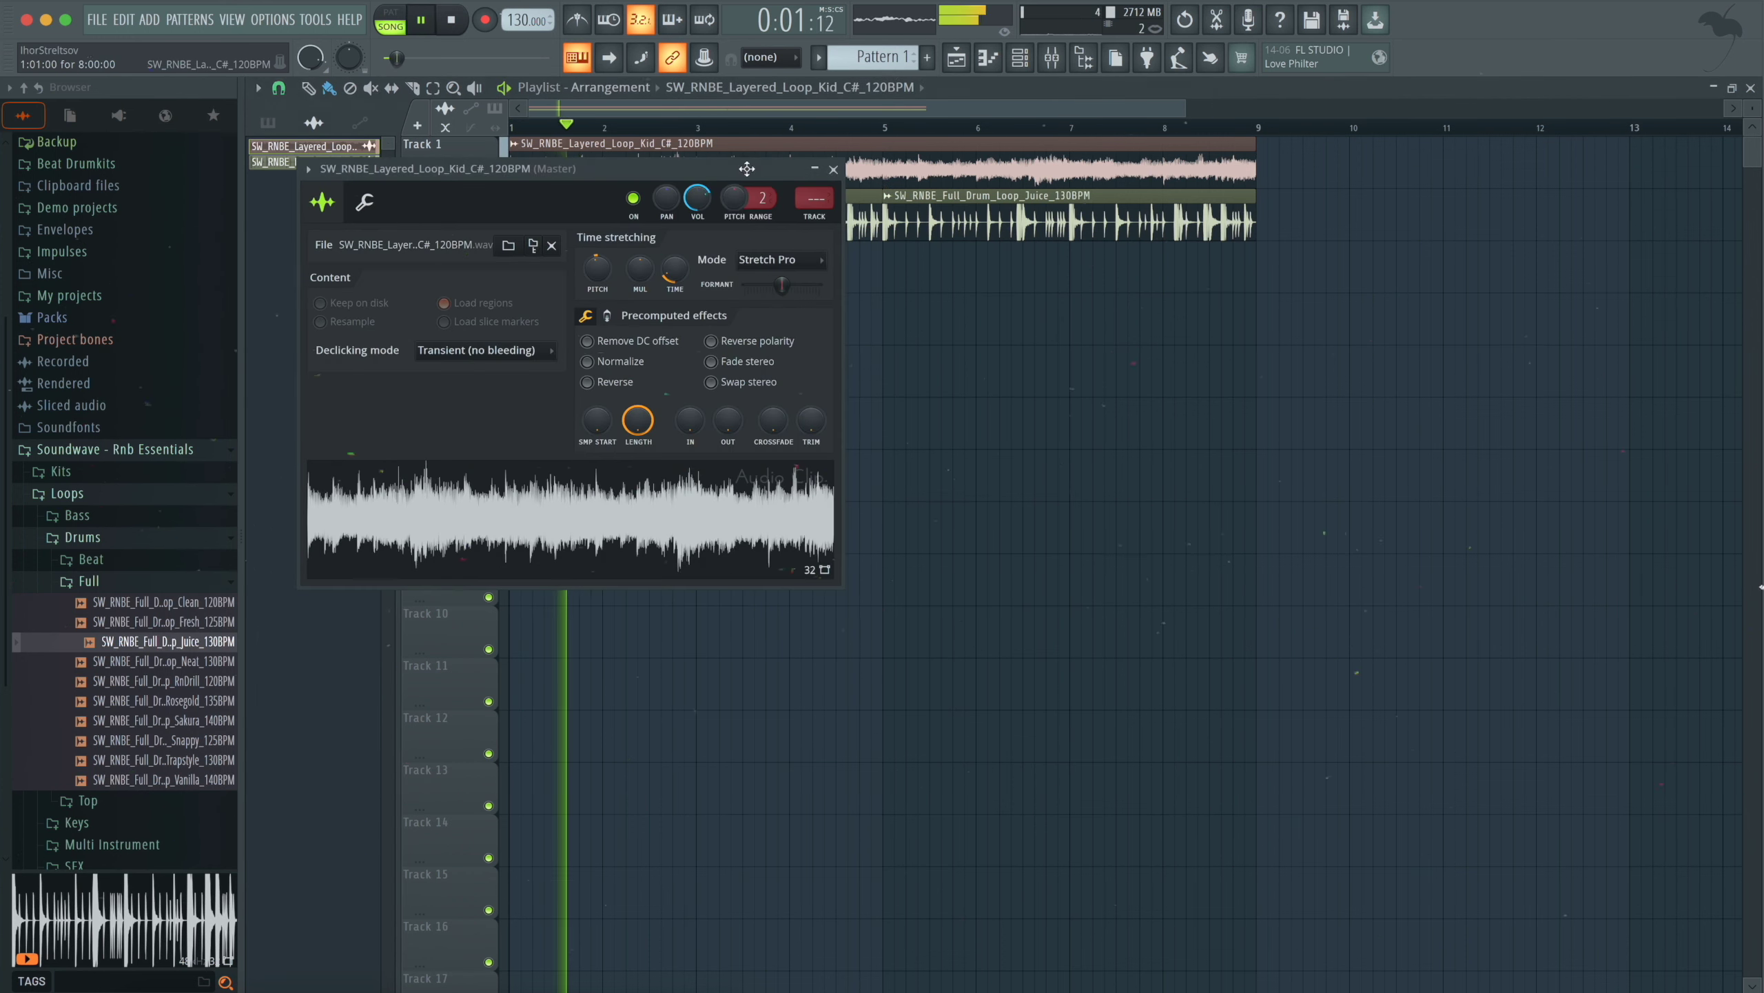
{"action": "left_click", "coordinate": [833, 171]}
- Set the Juice drum loop's channel volume to 50% during playback and close its settings
{"action": "double_click", "coordinate": [694, 224]}
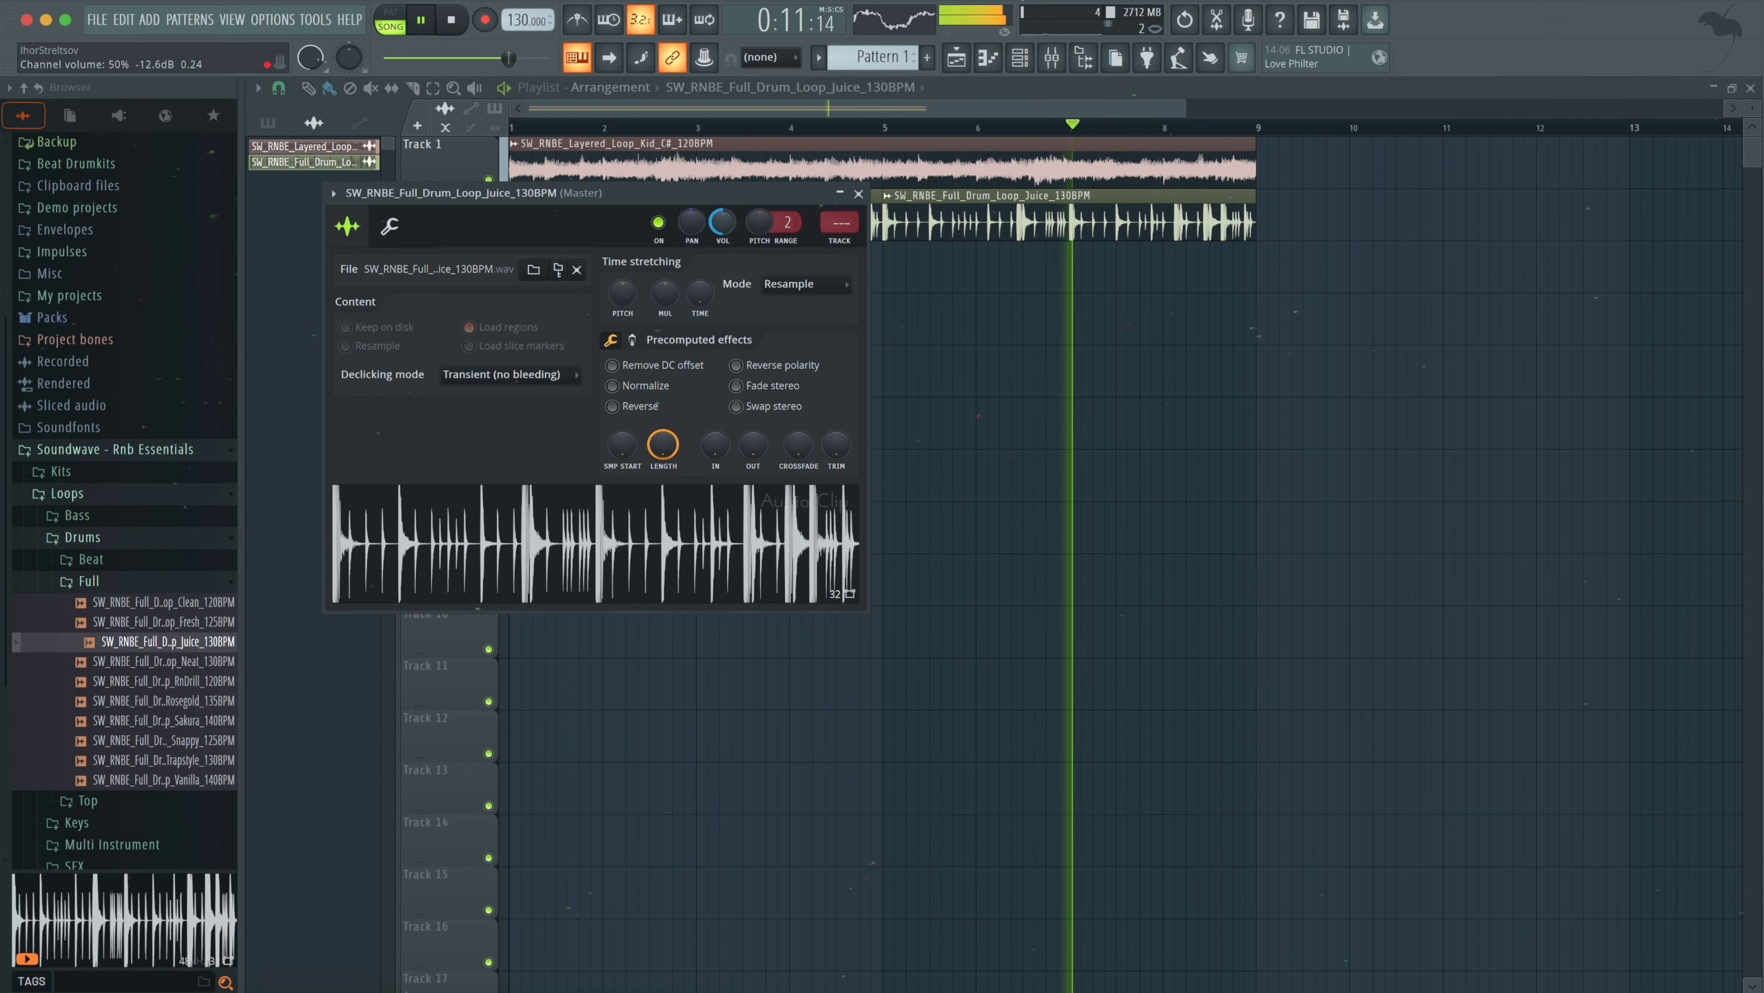
{"action": "key", "text": "space"}
{"action": "left_click", "coordinate": [861, 194]}
- Route the Kid loop to mixer insert 2 and load Pro-Q 3 in its first effect slot
{"action": "double_click", "coordinate": [660, 153]}
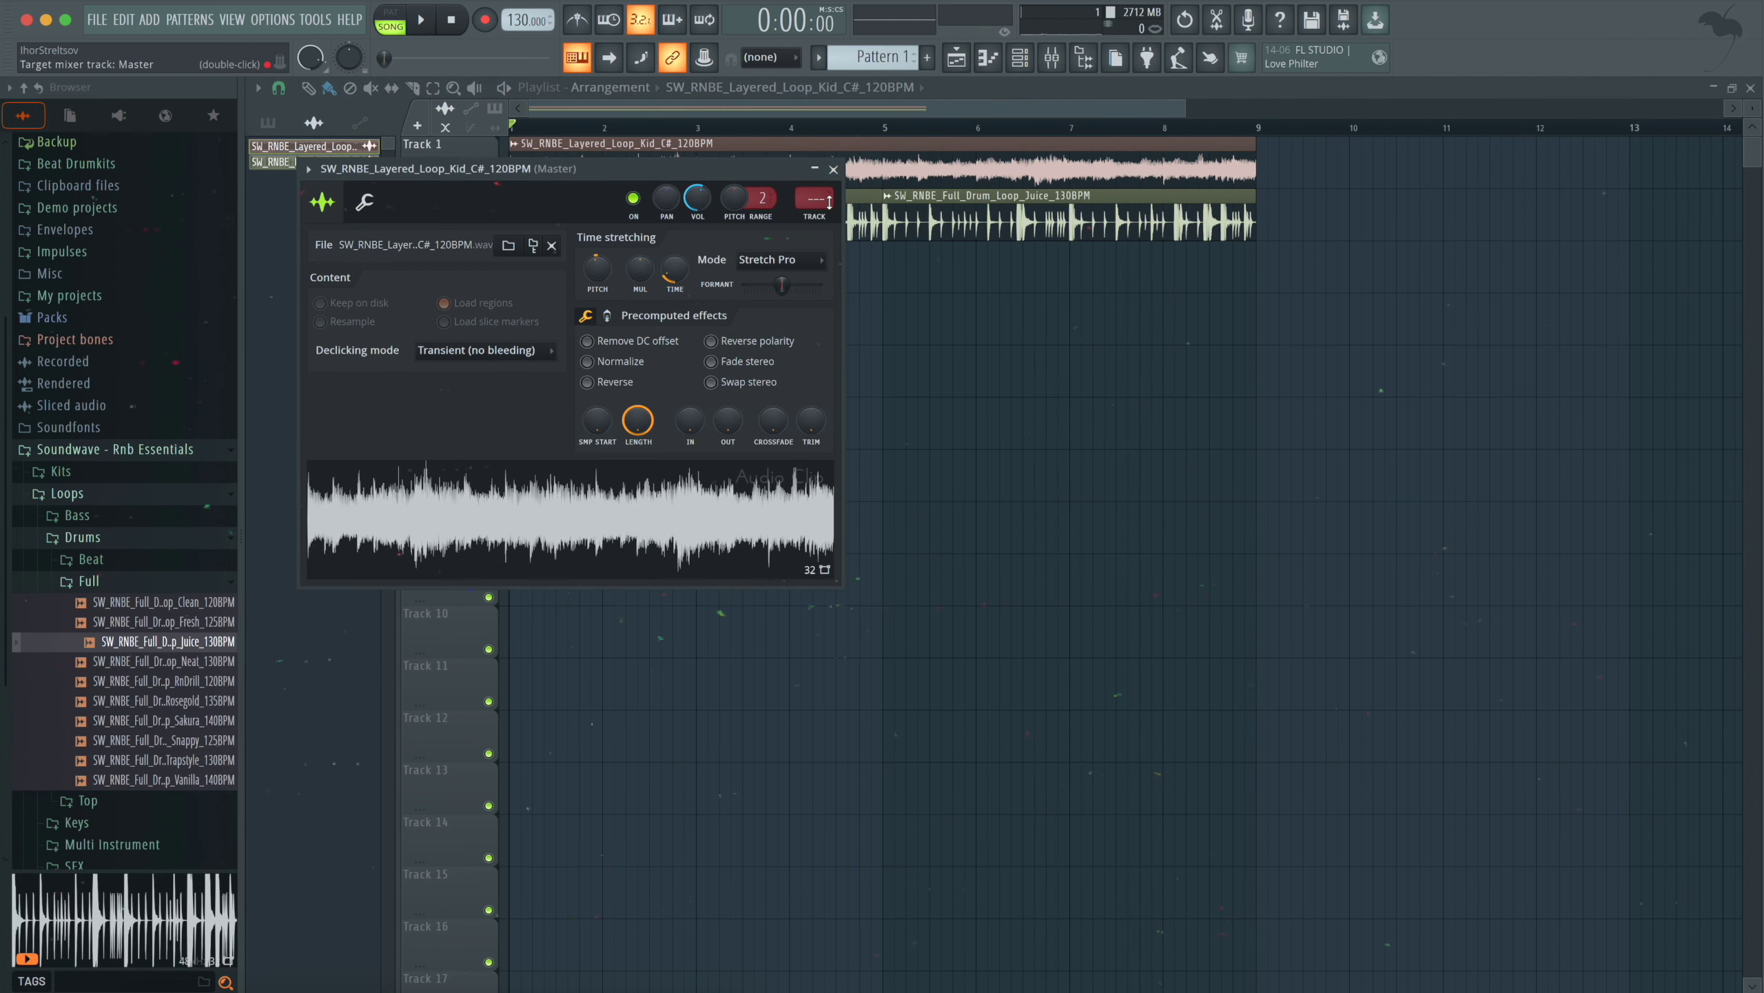
{"action": "left_click", "coordinate": [819, 218]}
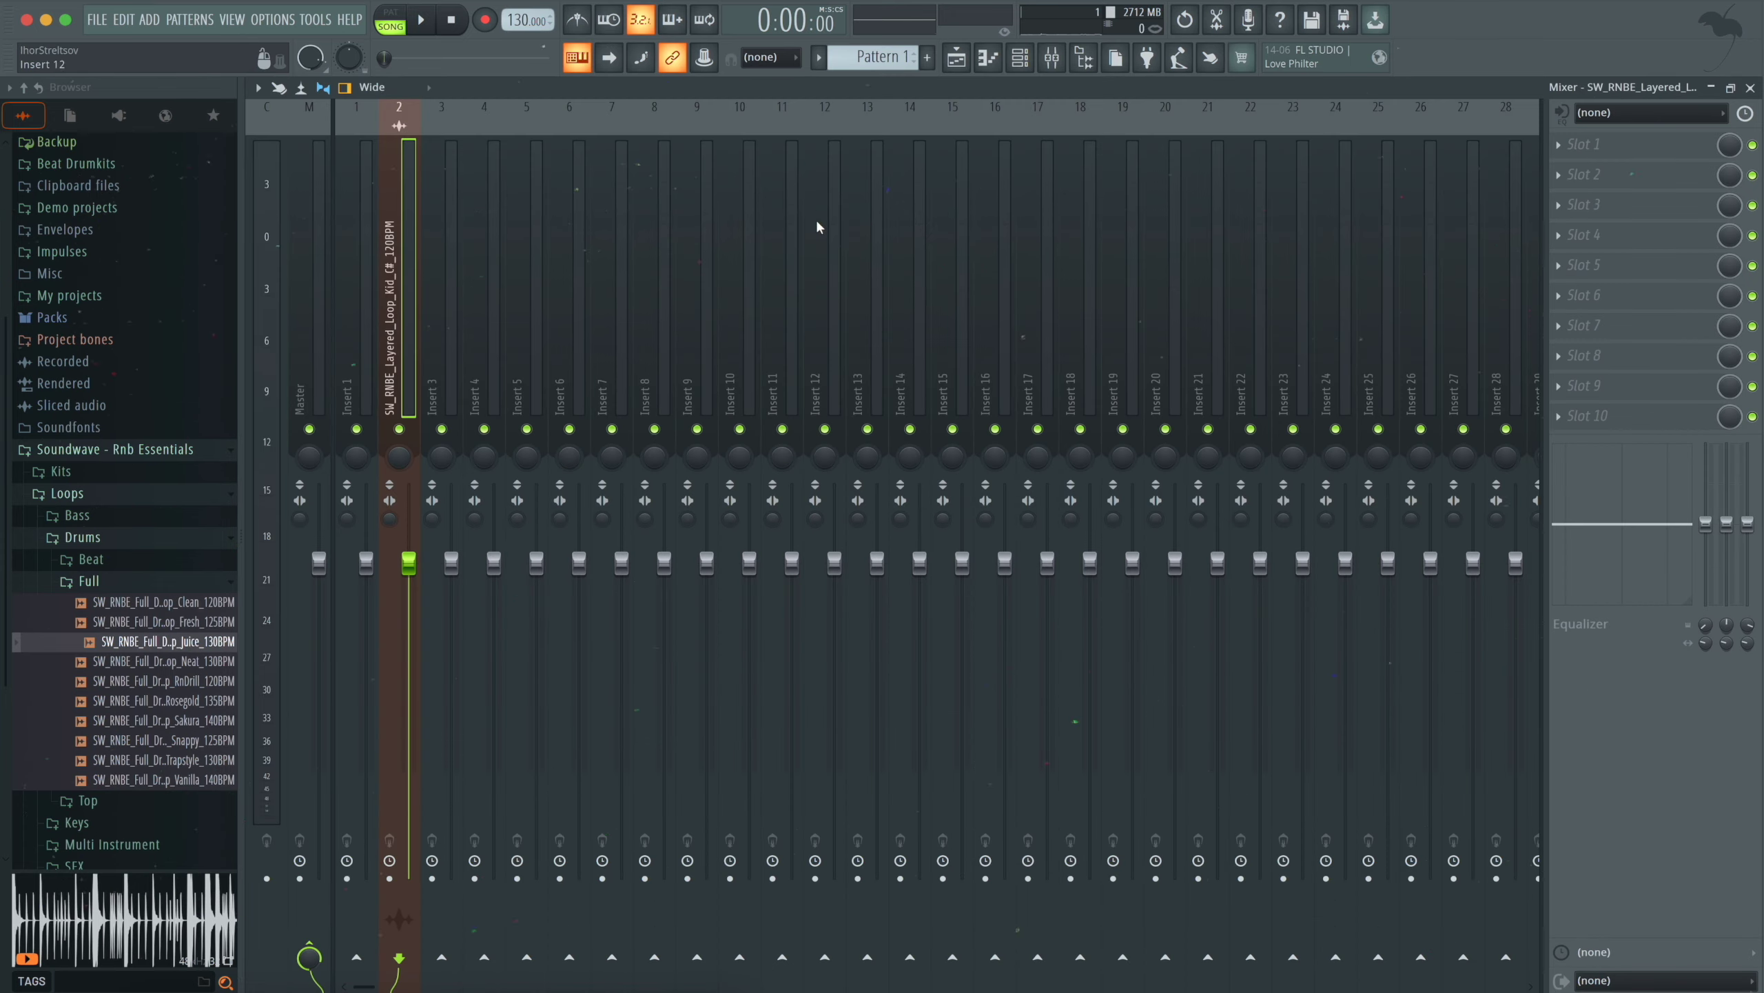
{"action": "left_click", "coordinate": [1631, 148]}
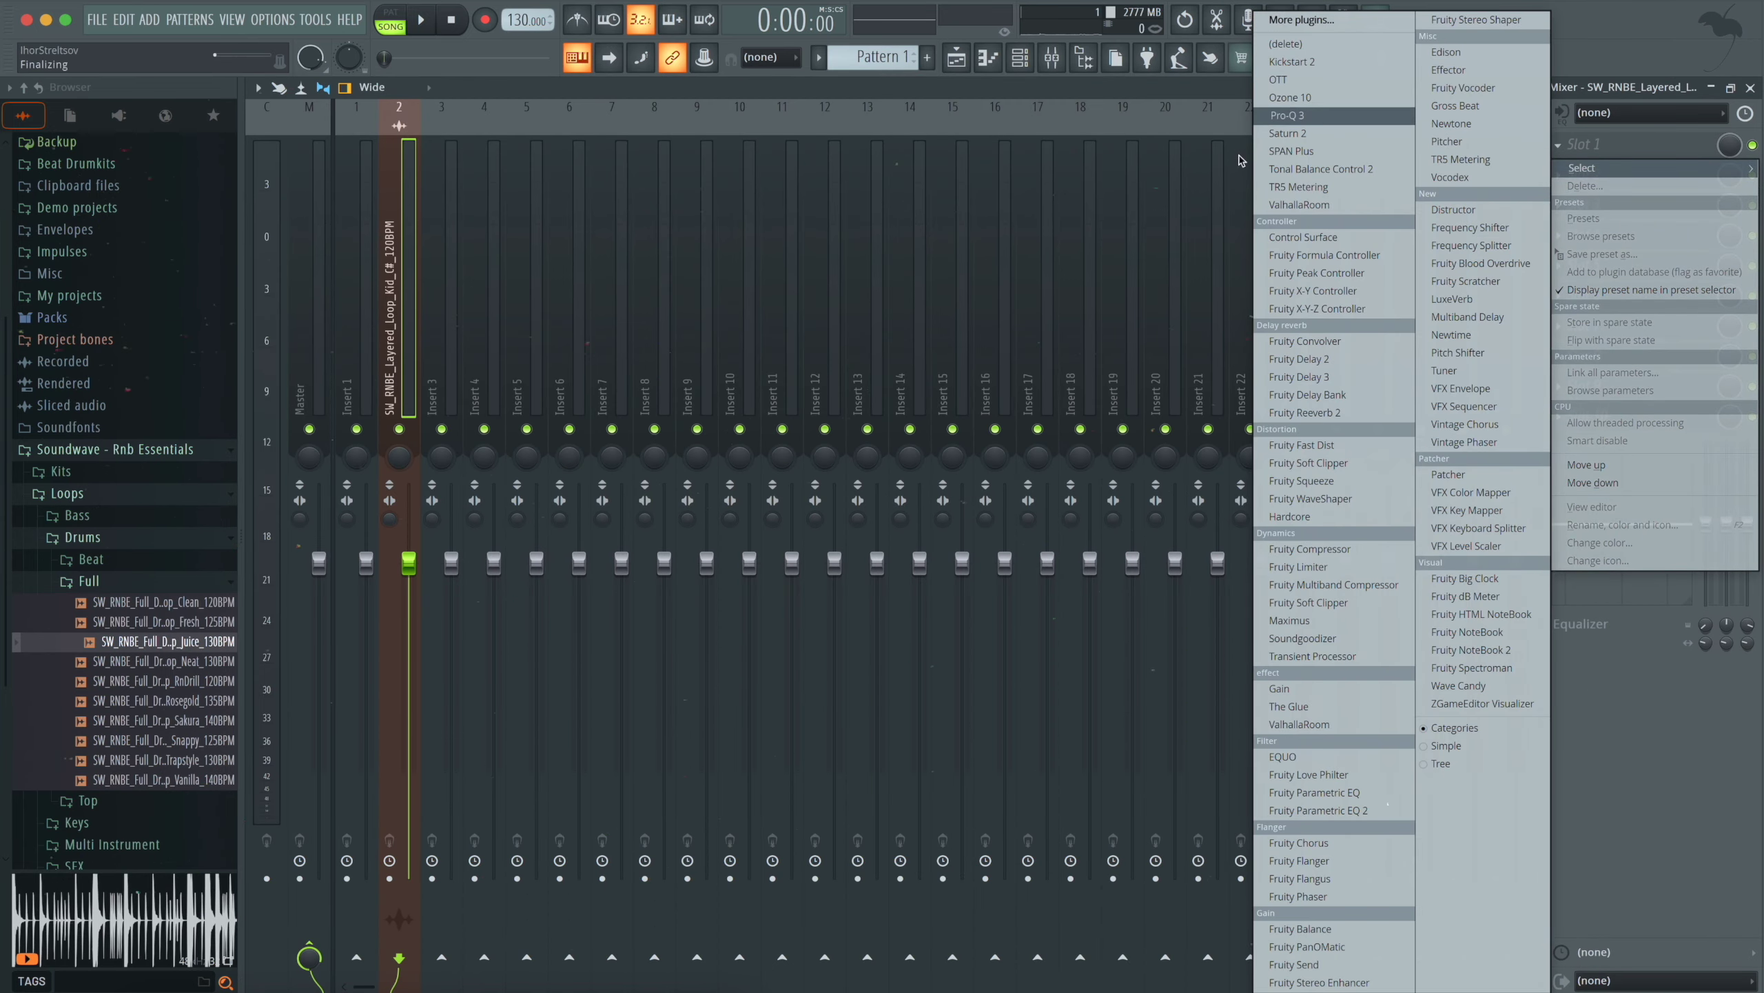
{"action": "left_click", "coordinate": [1288, 114]}
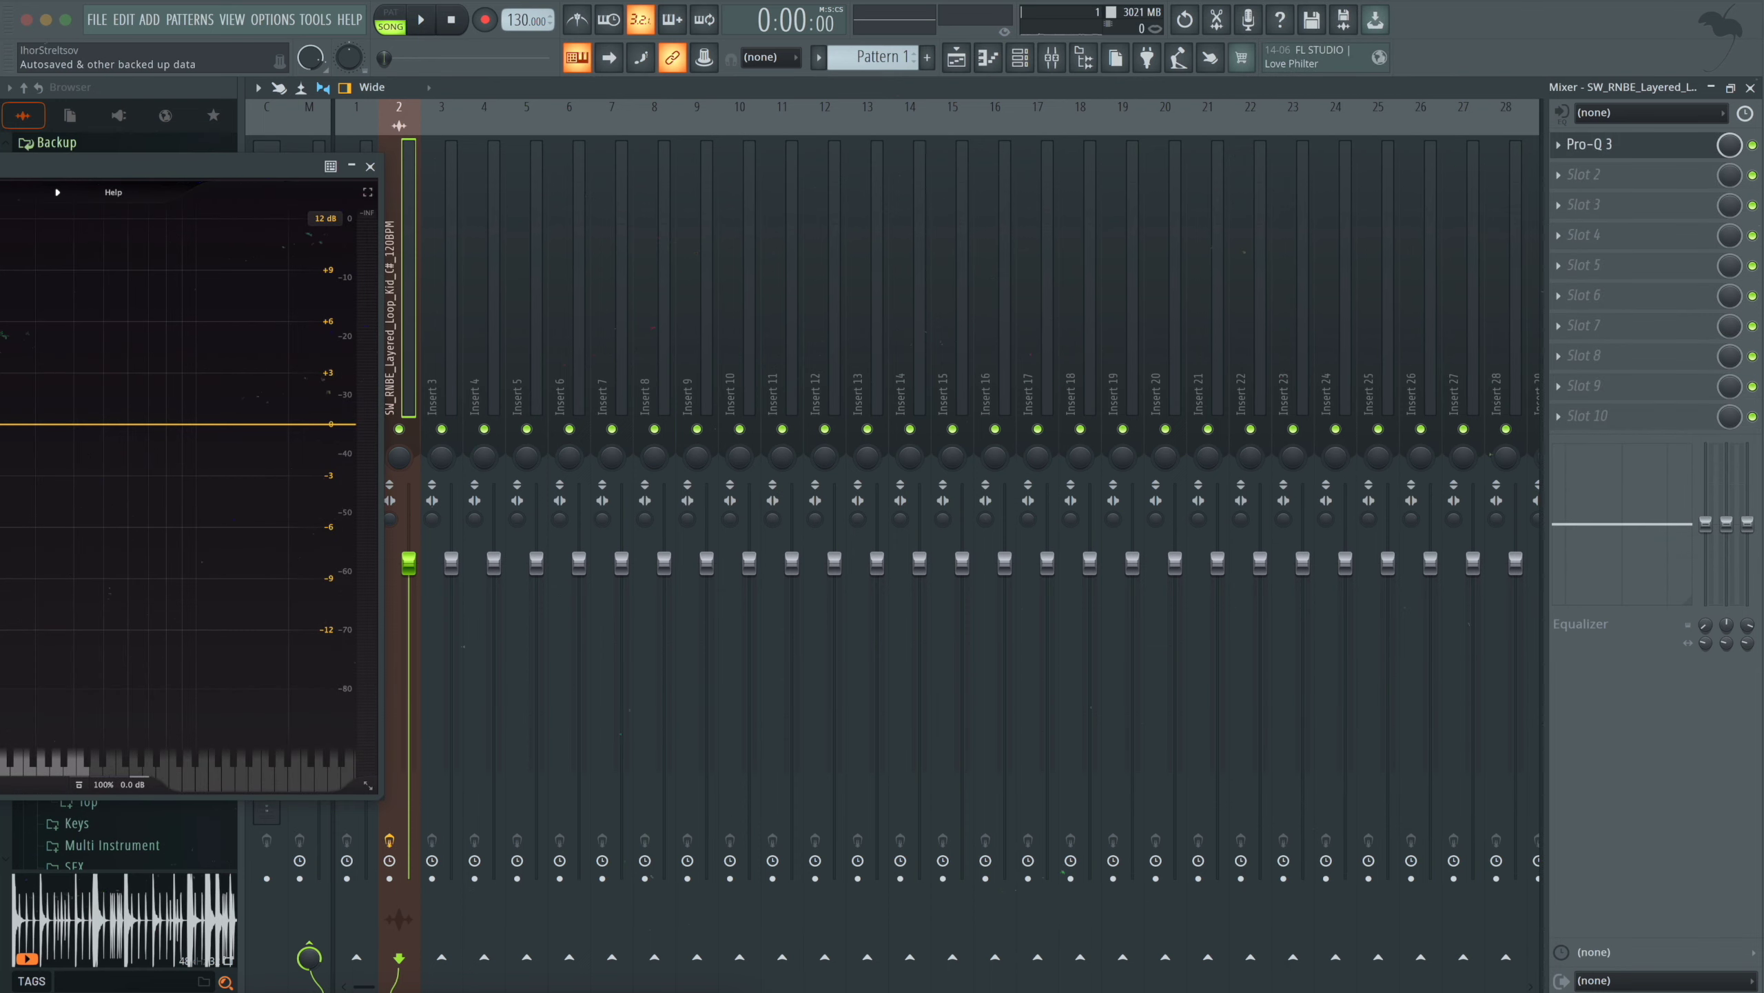
{"action": "left_click_drag", "start_coordinate": [39, 165], "coordinate": [1189, 190]}
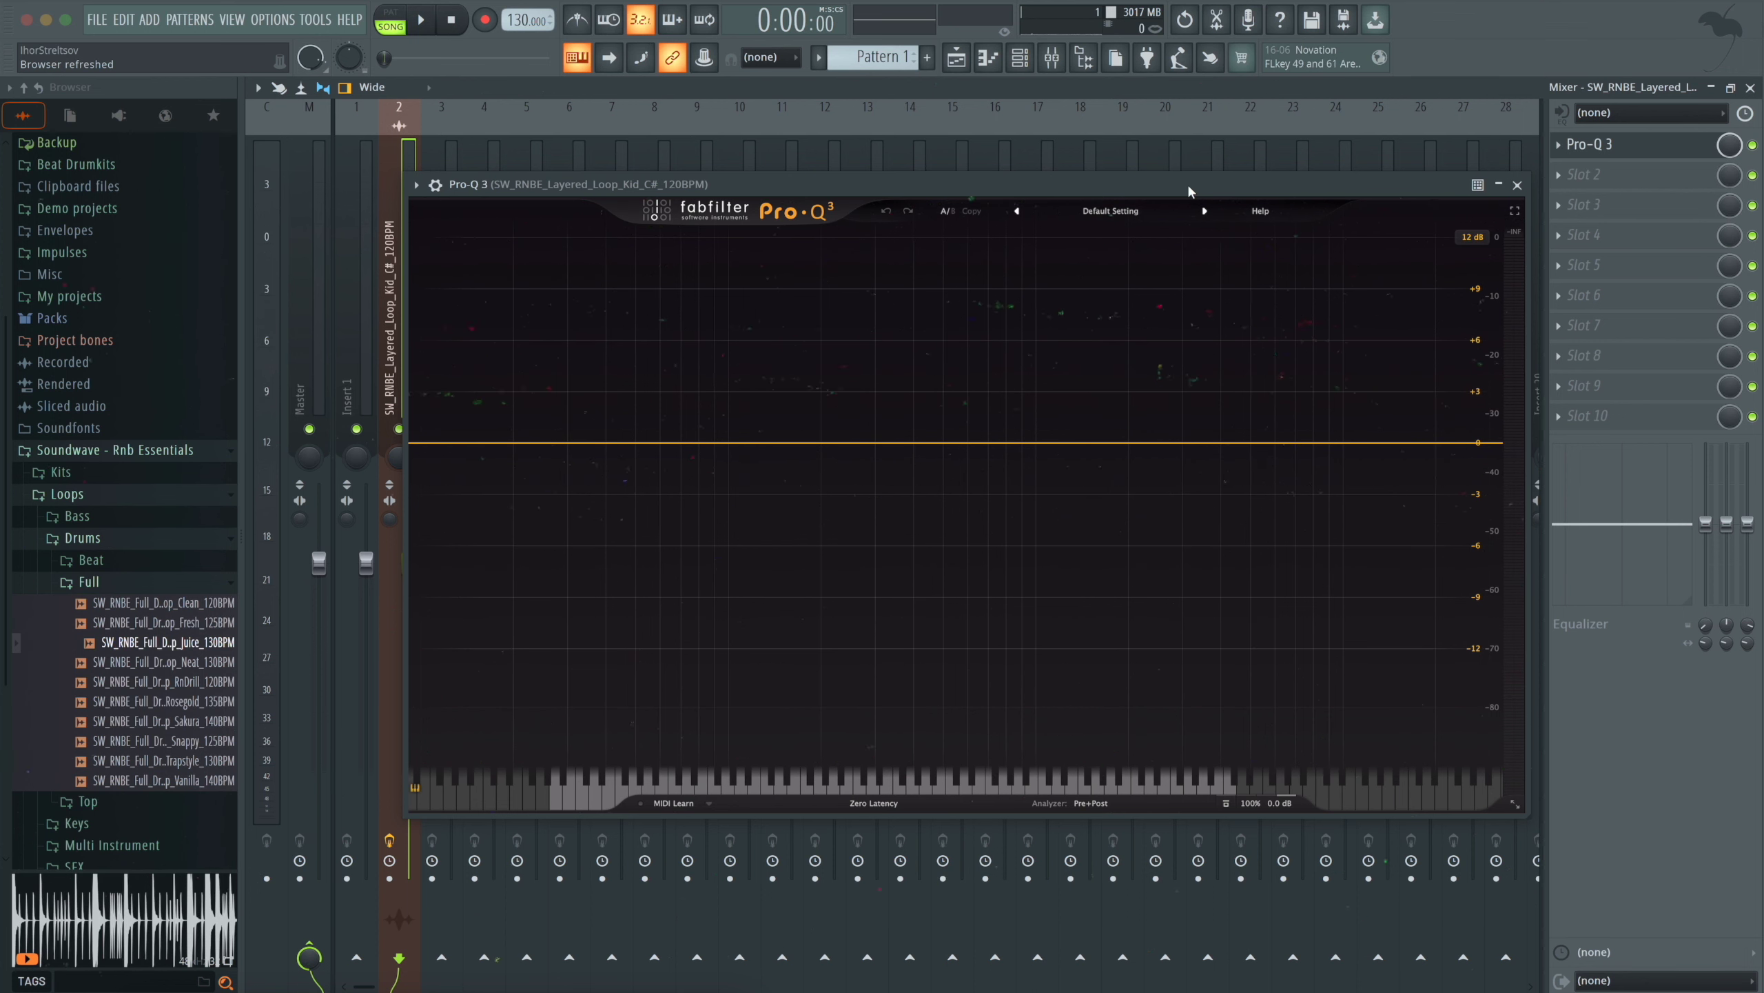
- Add a low-shelf band with a 36 dB/oct slope at about 158 Hz to the Kid loop's EQ during playback
{"action": "key", "text": "space"}
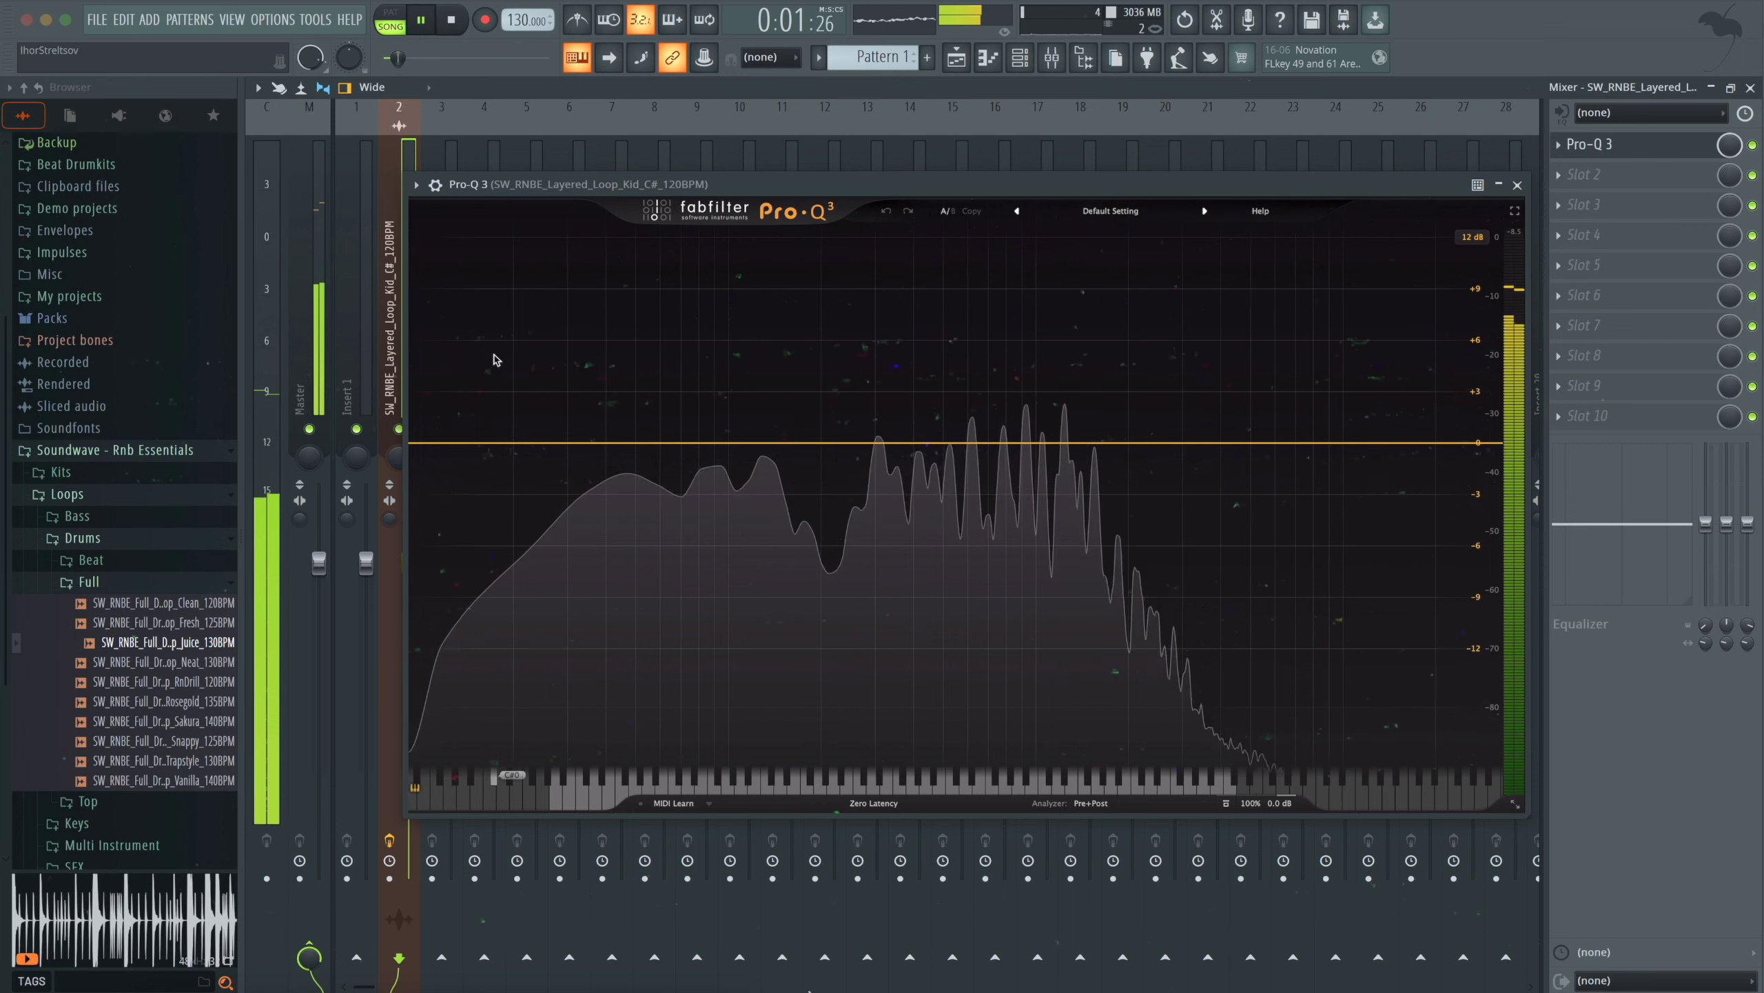
{"action": "left_click_drag", "start_coordinate": [480, 442], "coordinate": [733, 438]}
{"action": "right_click", "coordinate": [733, 438]}
{"action": "mouse_move", "coordinate": [786, 506]}
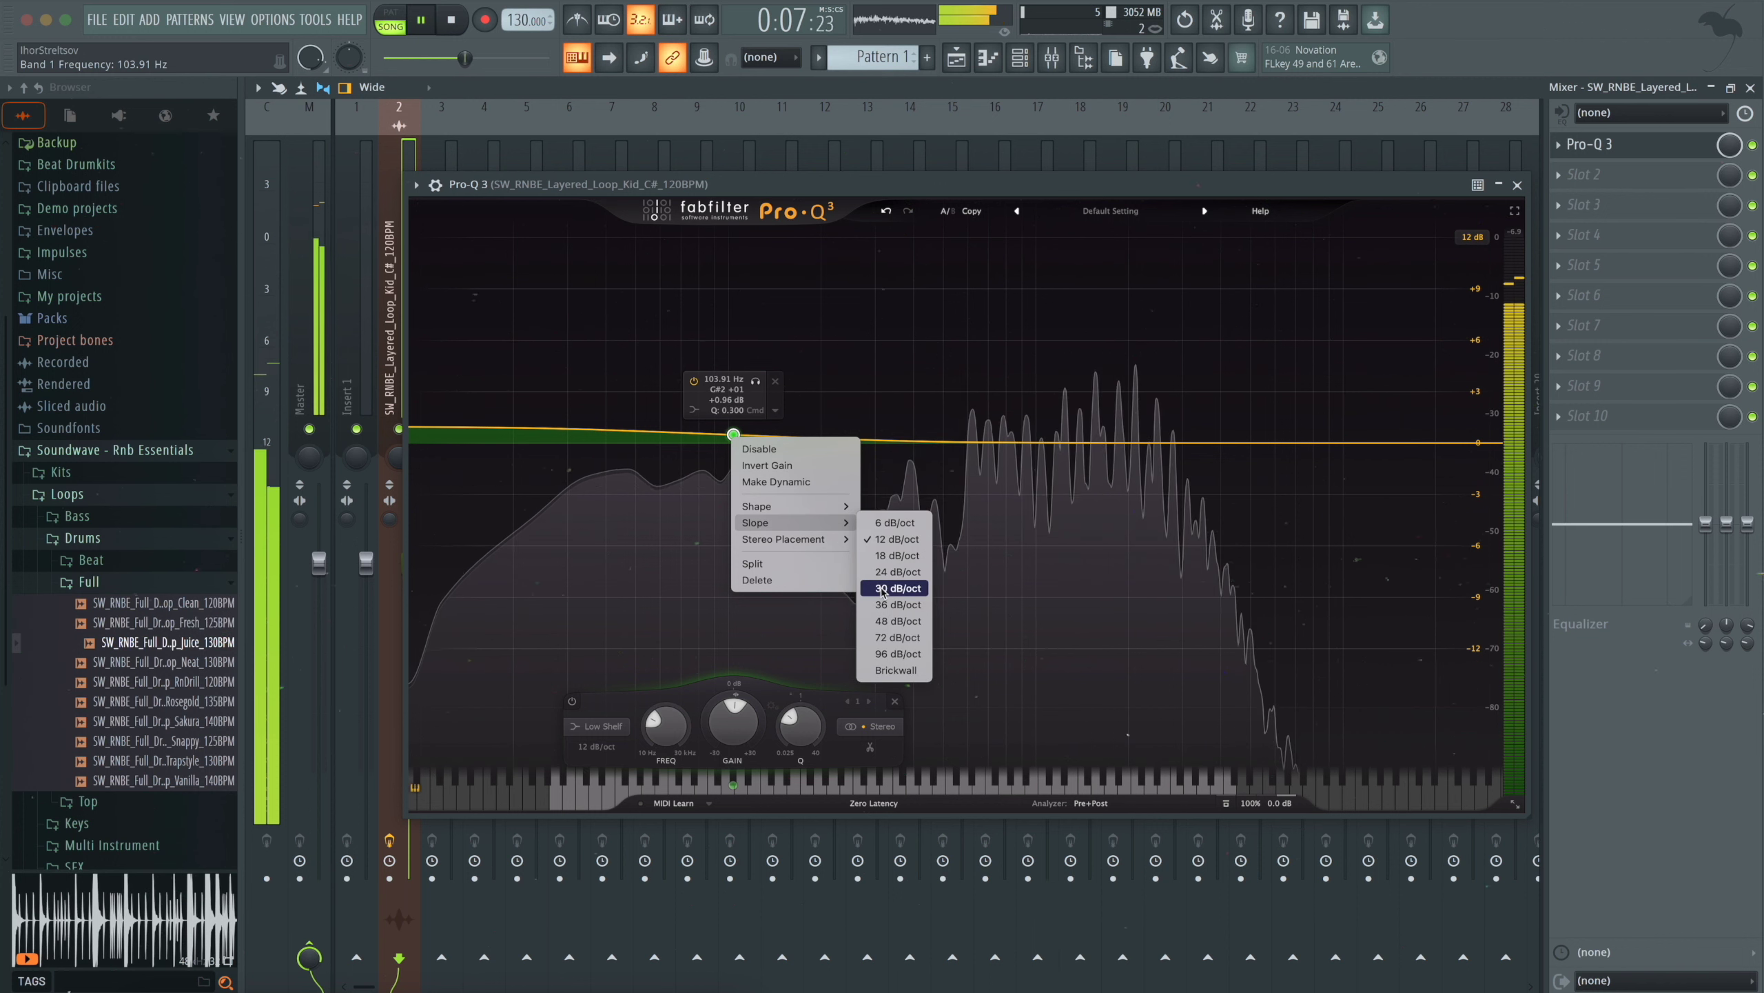
{"action": "left_click", "coordinate": [886, 606]}
{"action": "left_click_drag", "start_coordinate": [733, 435], "coordinate": [811, 376]}
{"action": "left_click", "coordinate": [817, 377]}
{"action": "key", "text": "space"}
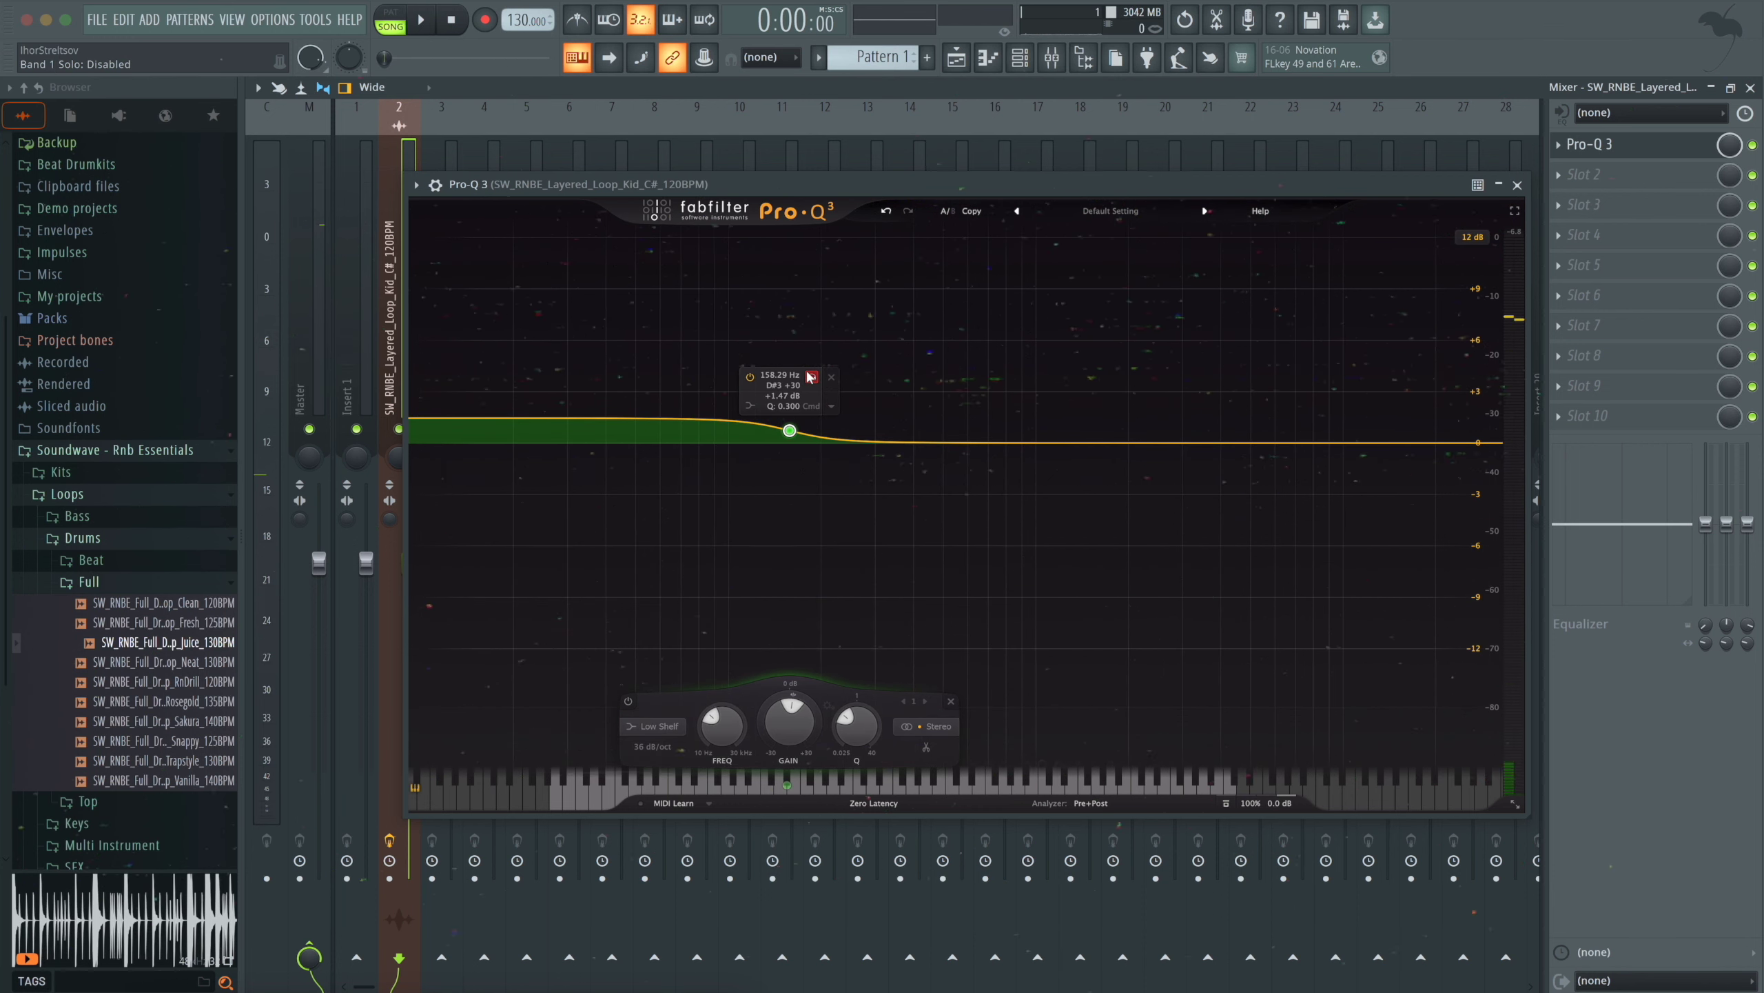
- Set the low-shelf band's gain to +4 dB and play the arrangement
{"action": "double_click", "coordinate": [784, 375]}
{"action": "double_click", "coordinate": [785, 396]}
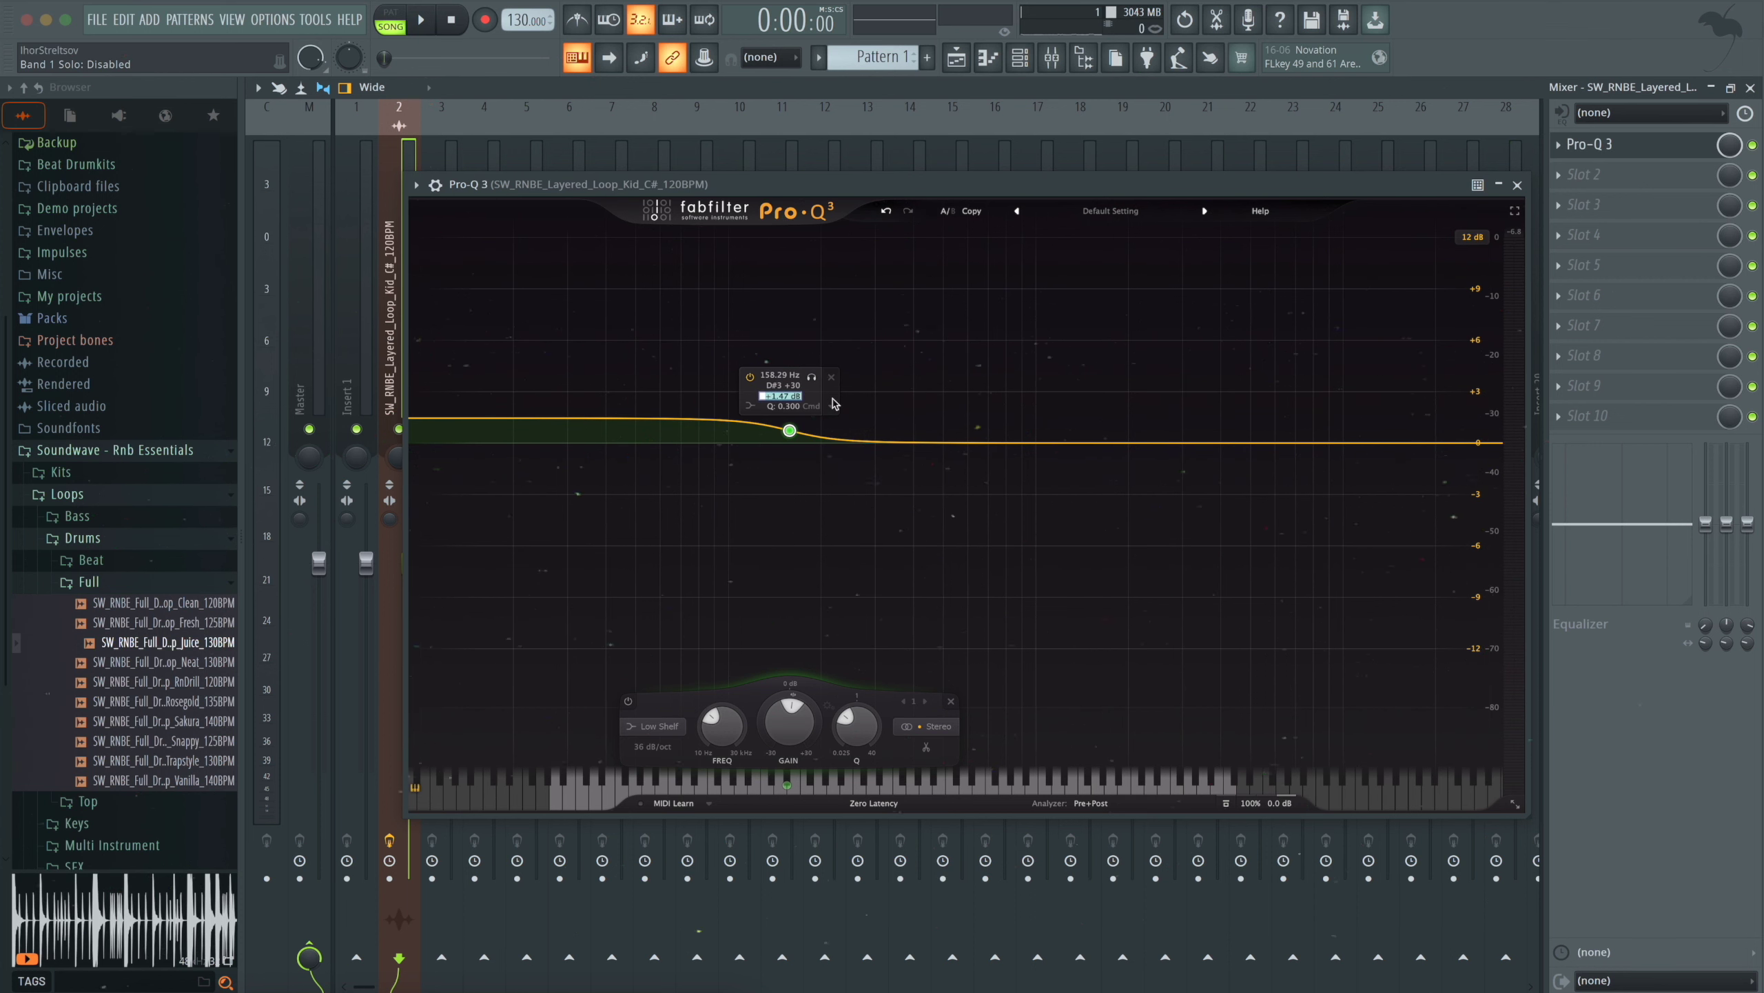
{"action": "type", "text": "4"}
{"action": "key", "text": "Return"}
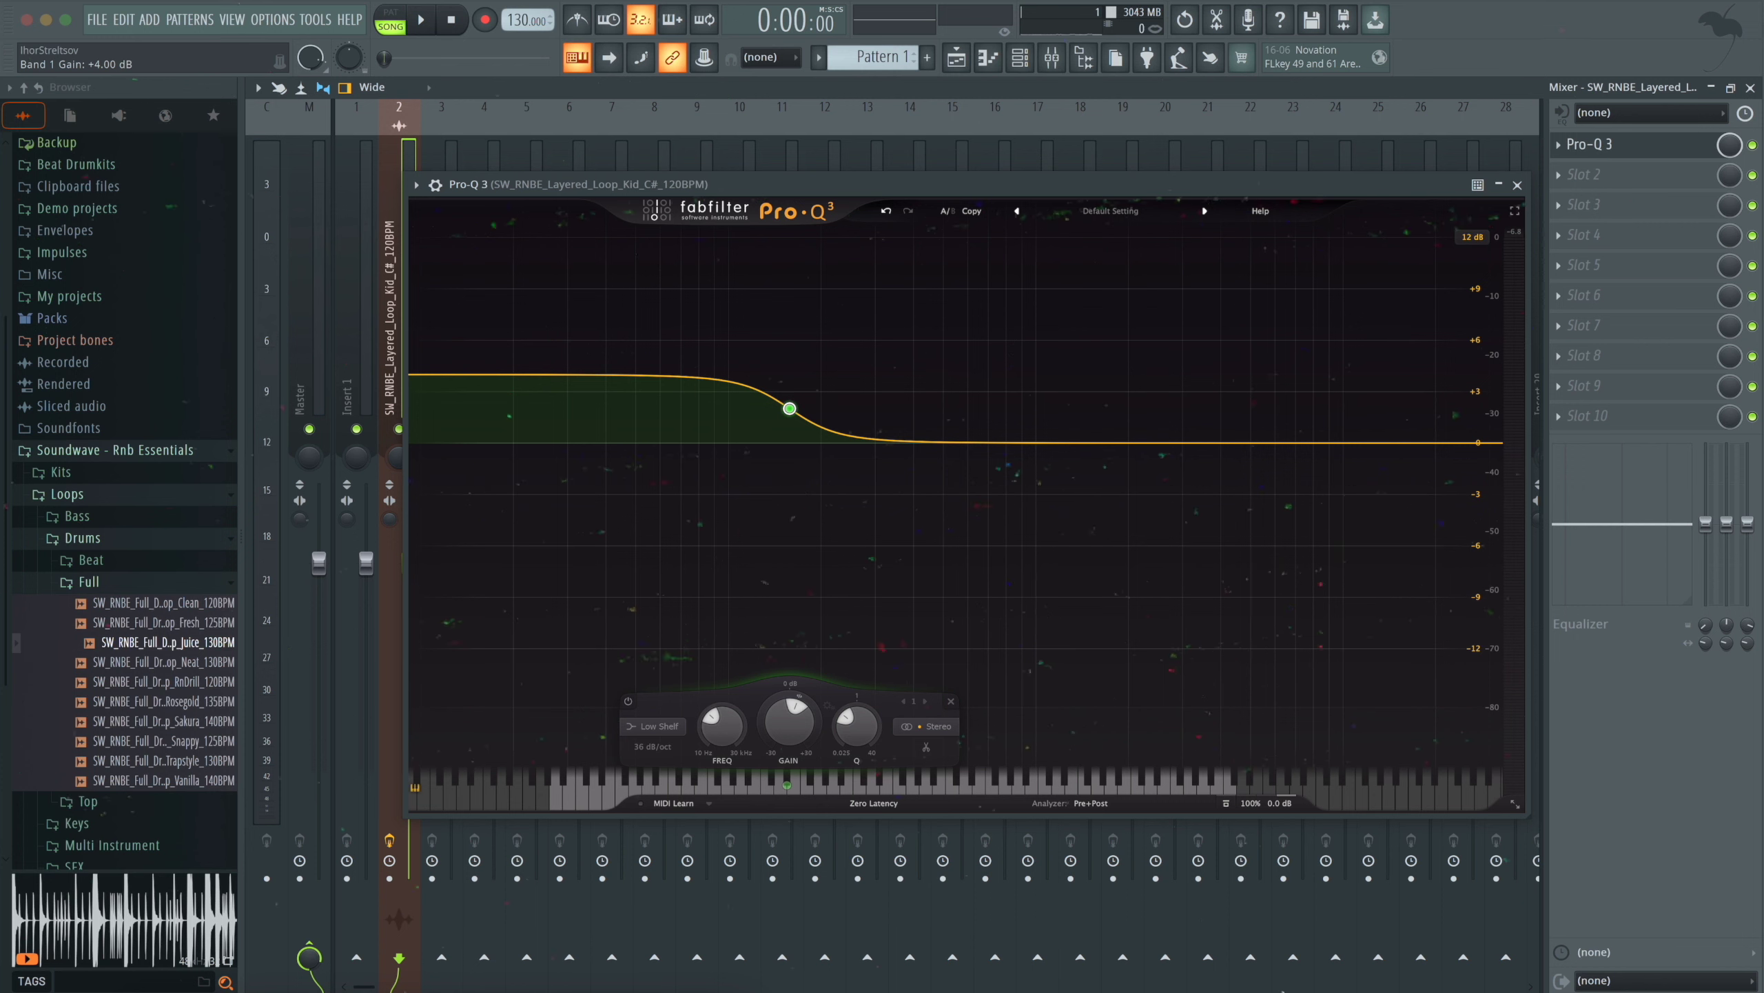
{"action": "mouse_move", "coordinate": [775, 377]}
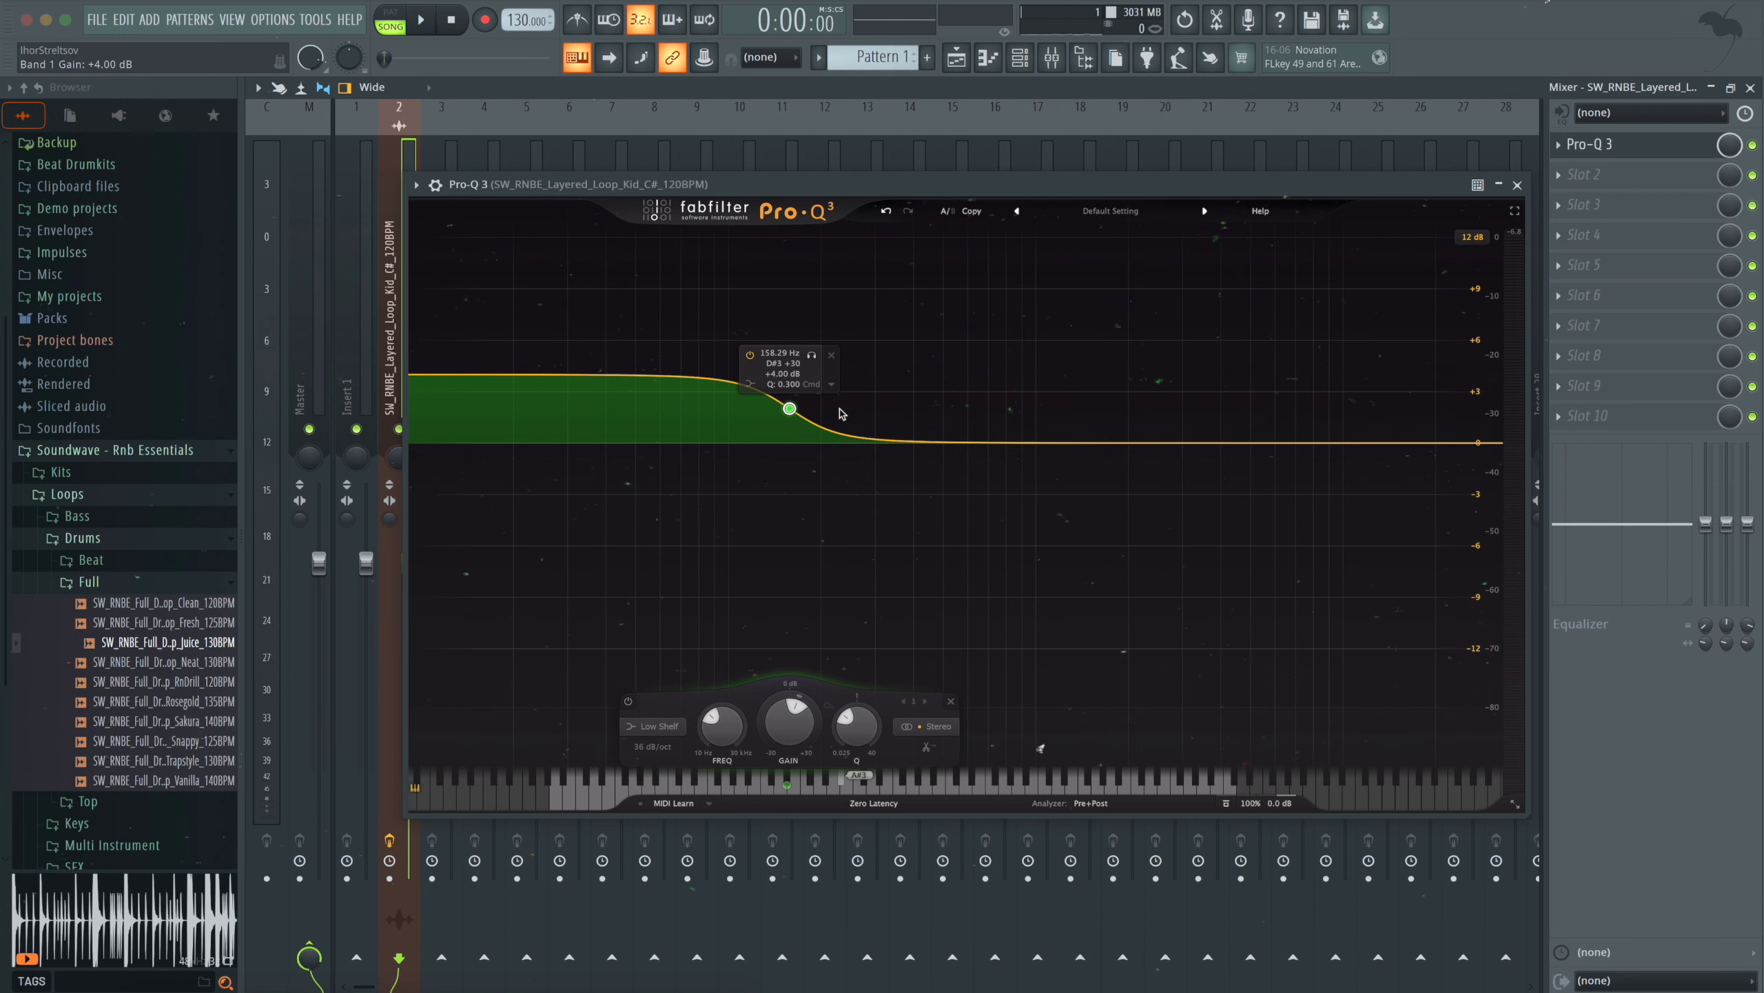
{"action": "key", "text": "space"}
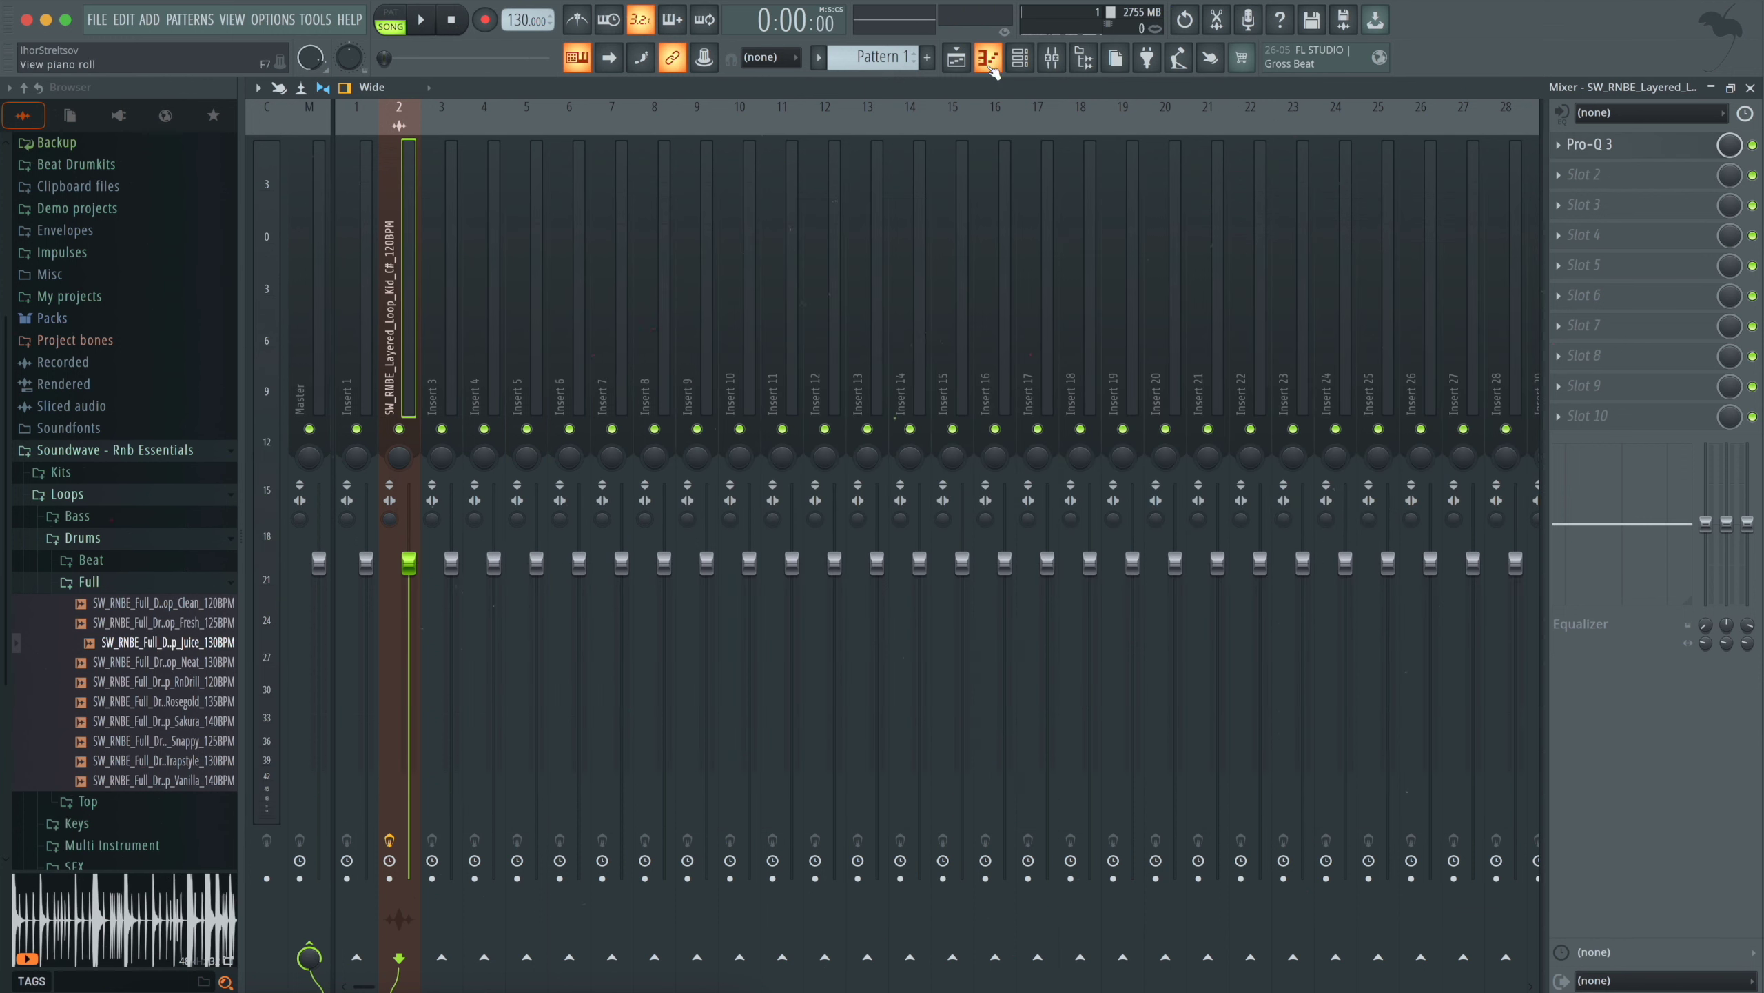
- Return to the playlist arrangement and close the Kid loop's settings and the piano roll
{"action": "left_click", "coordinate": [989, 57]}
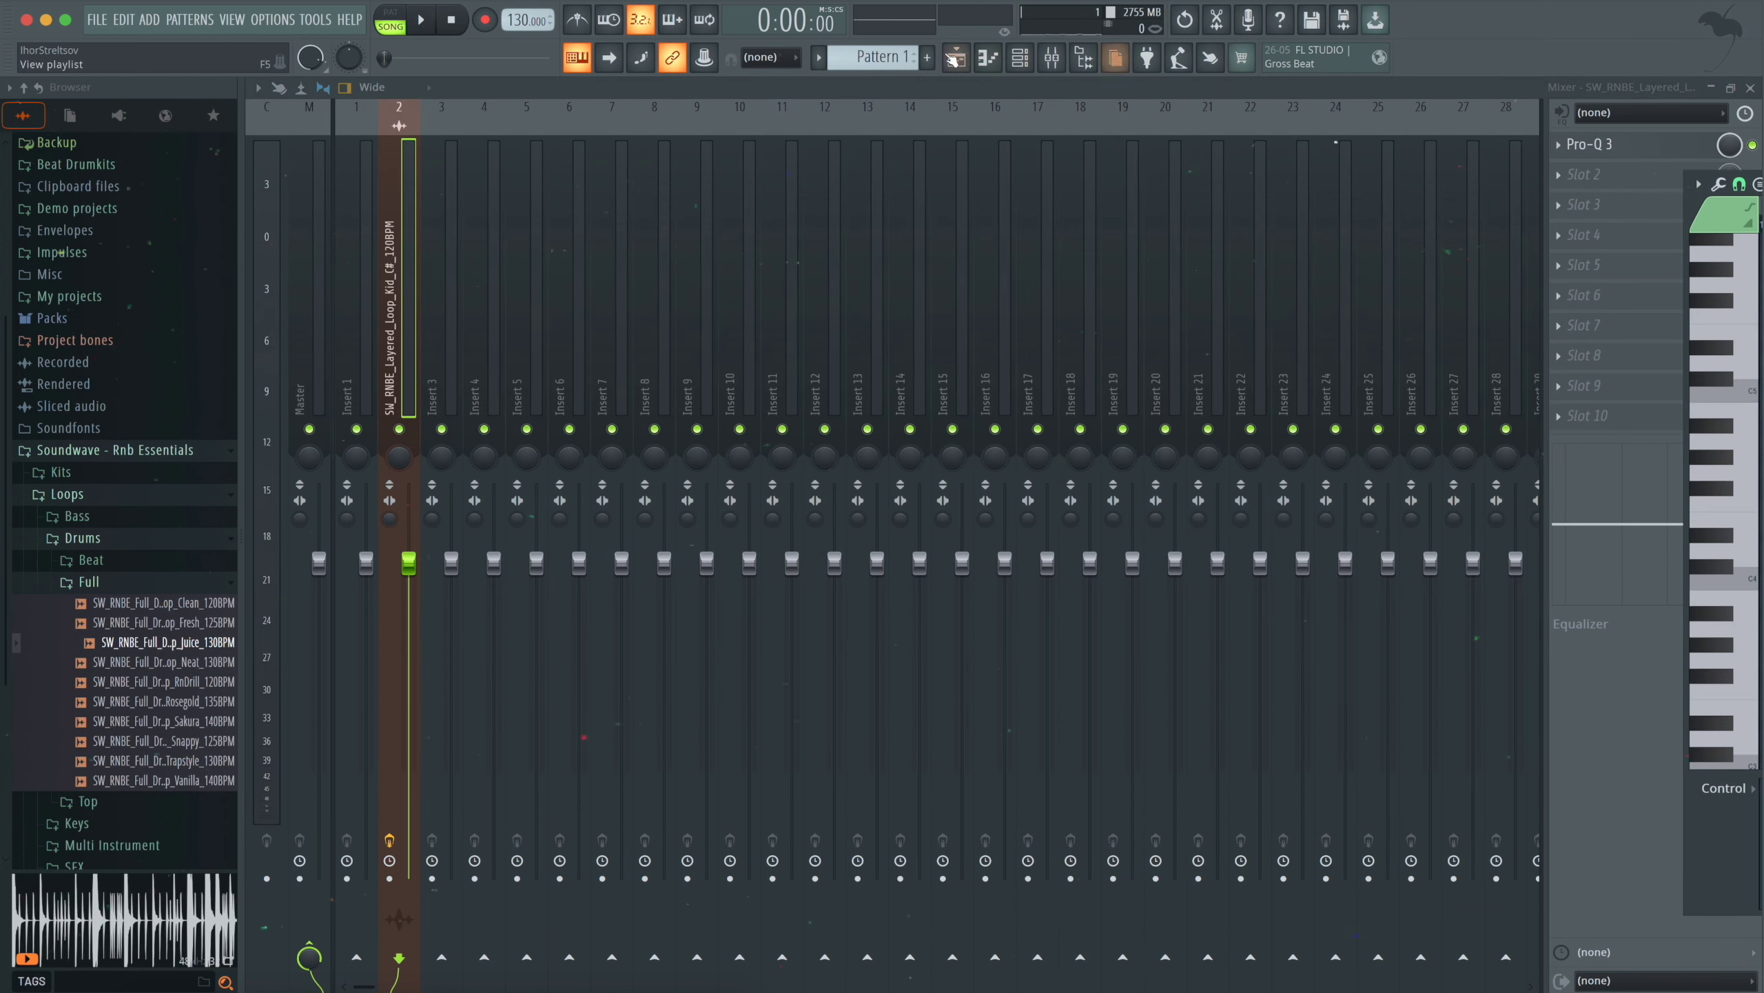
{"action": "left_click", "coordinate": [1753, 89]}
{"action": "left_click", "coordinate": [1754, 89]}
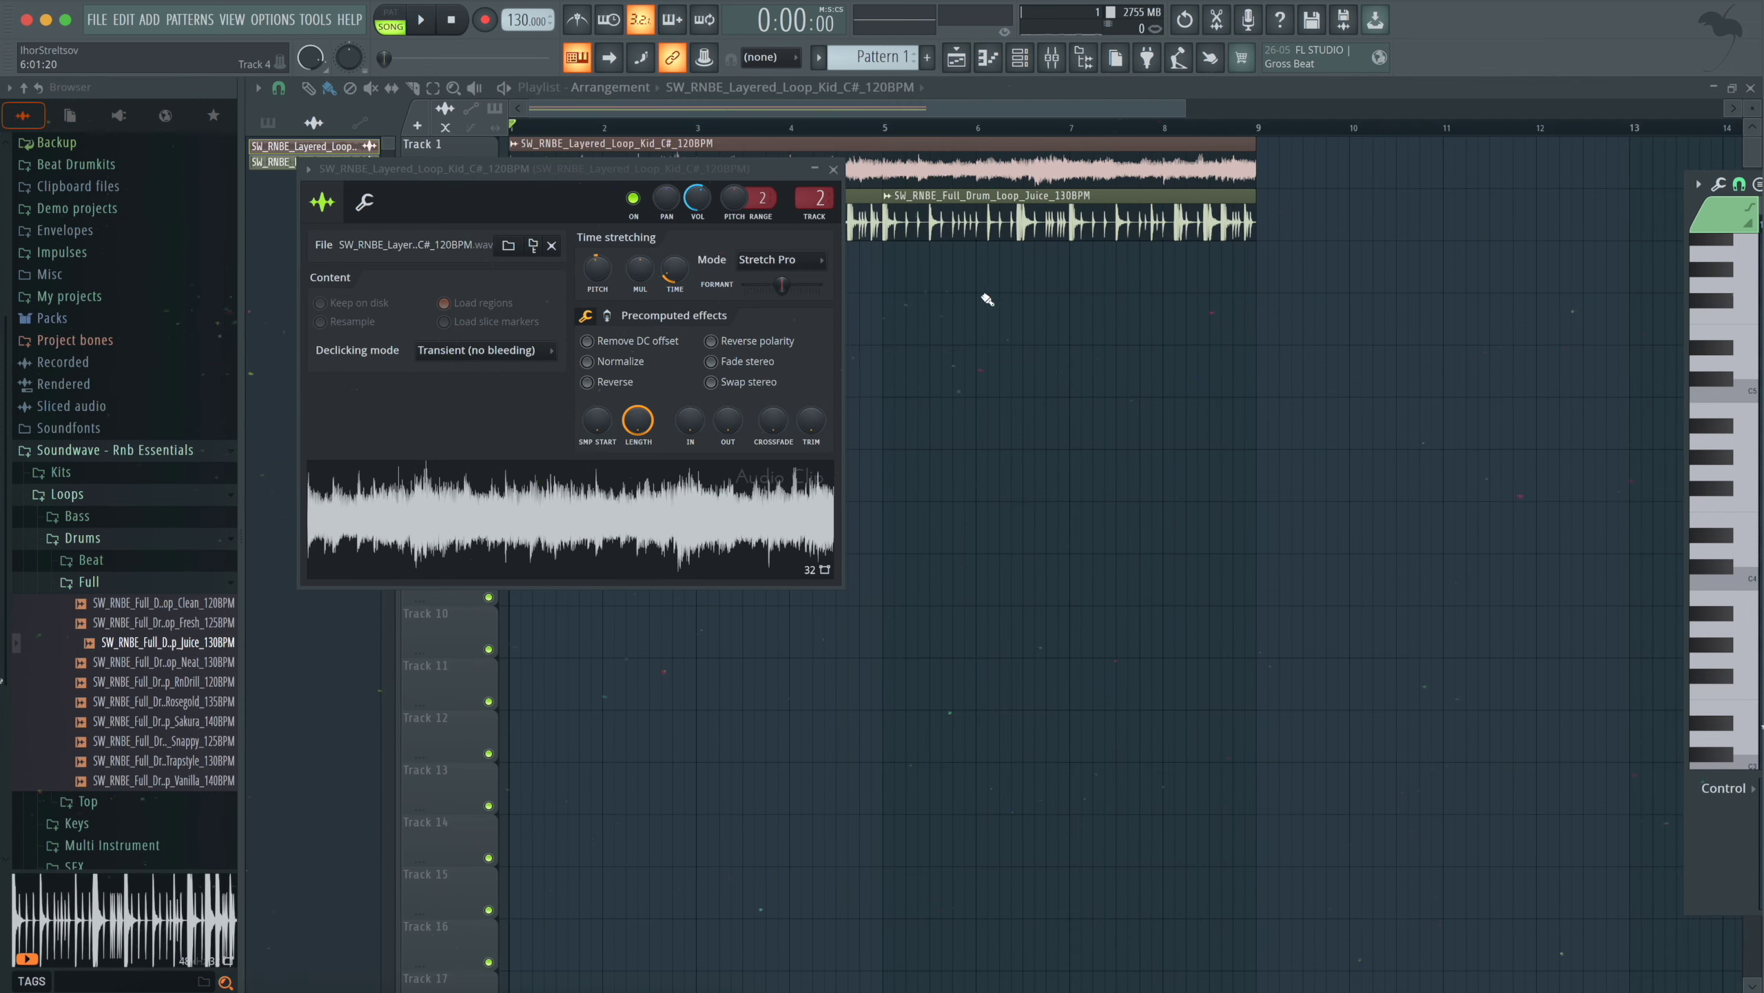
{"action": "key", "text": "Escape"}
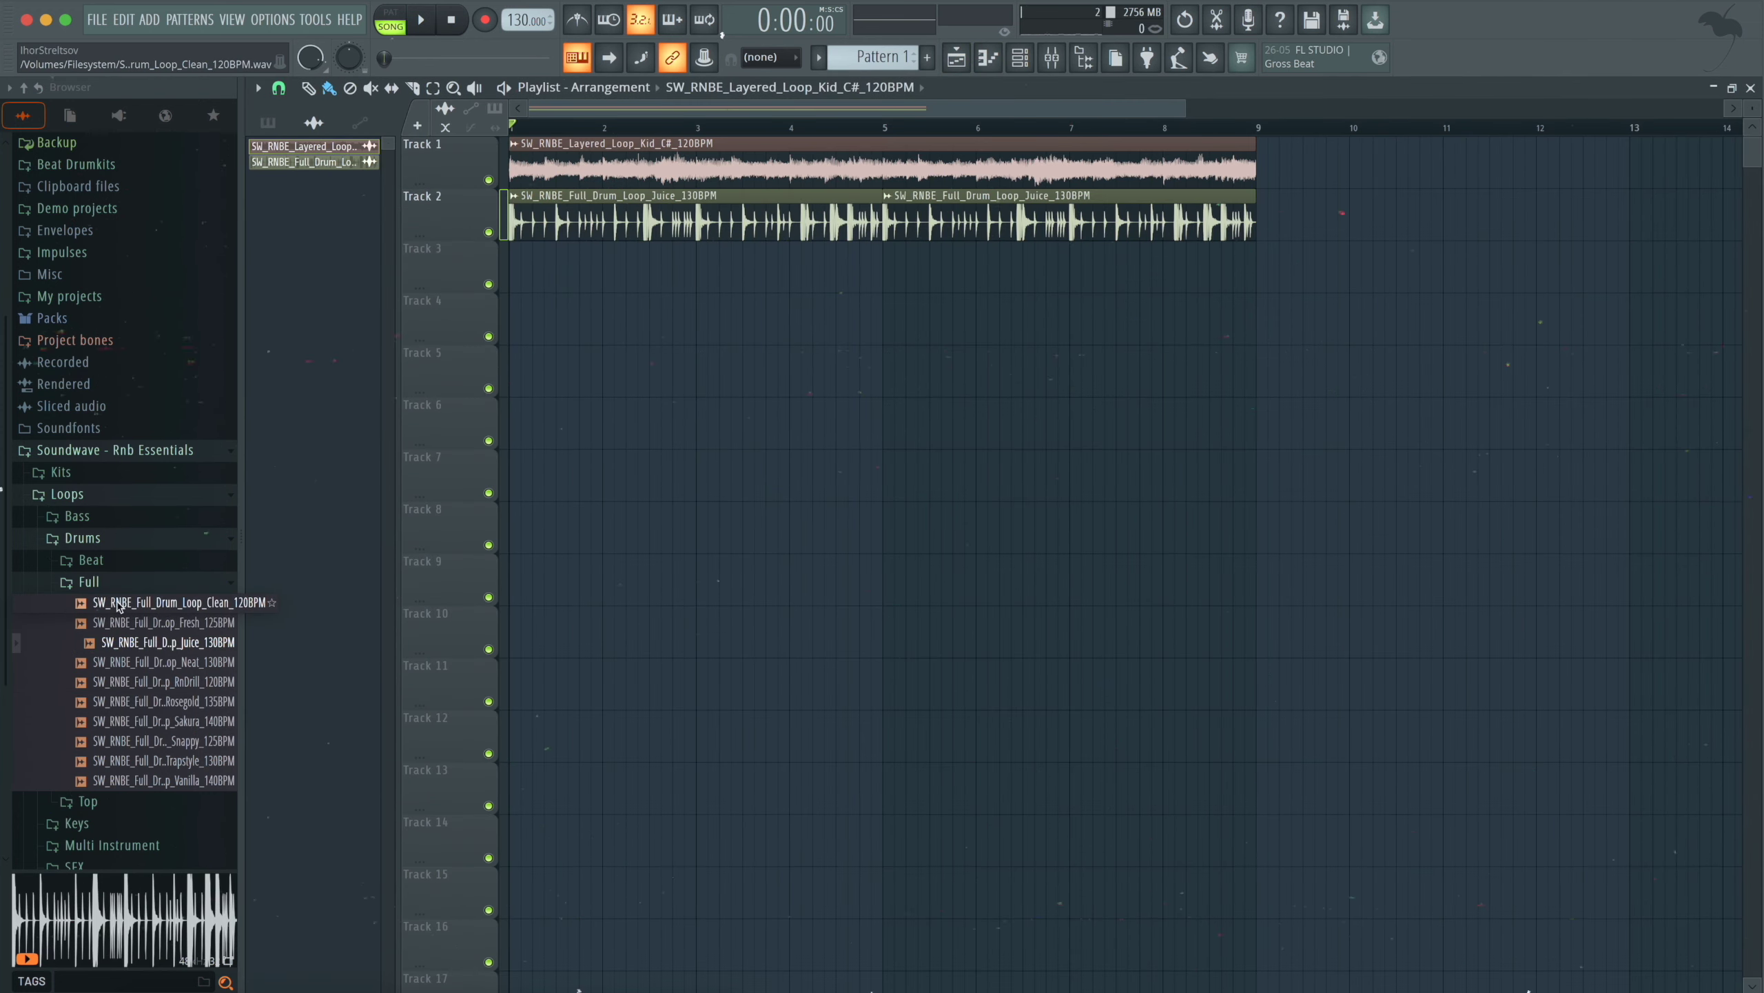
- Audition the female vocal loops and place SW_RNBE_Vocal_Loop_Moonlight_D_130BPM at the start of Track 3
{"action": "left_click", "coordinate": [95, 587]}
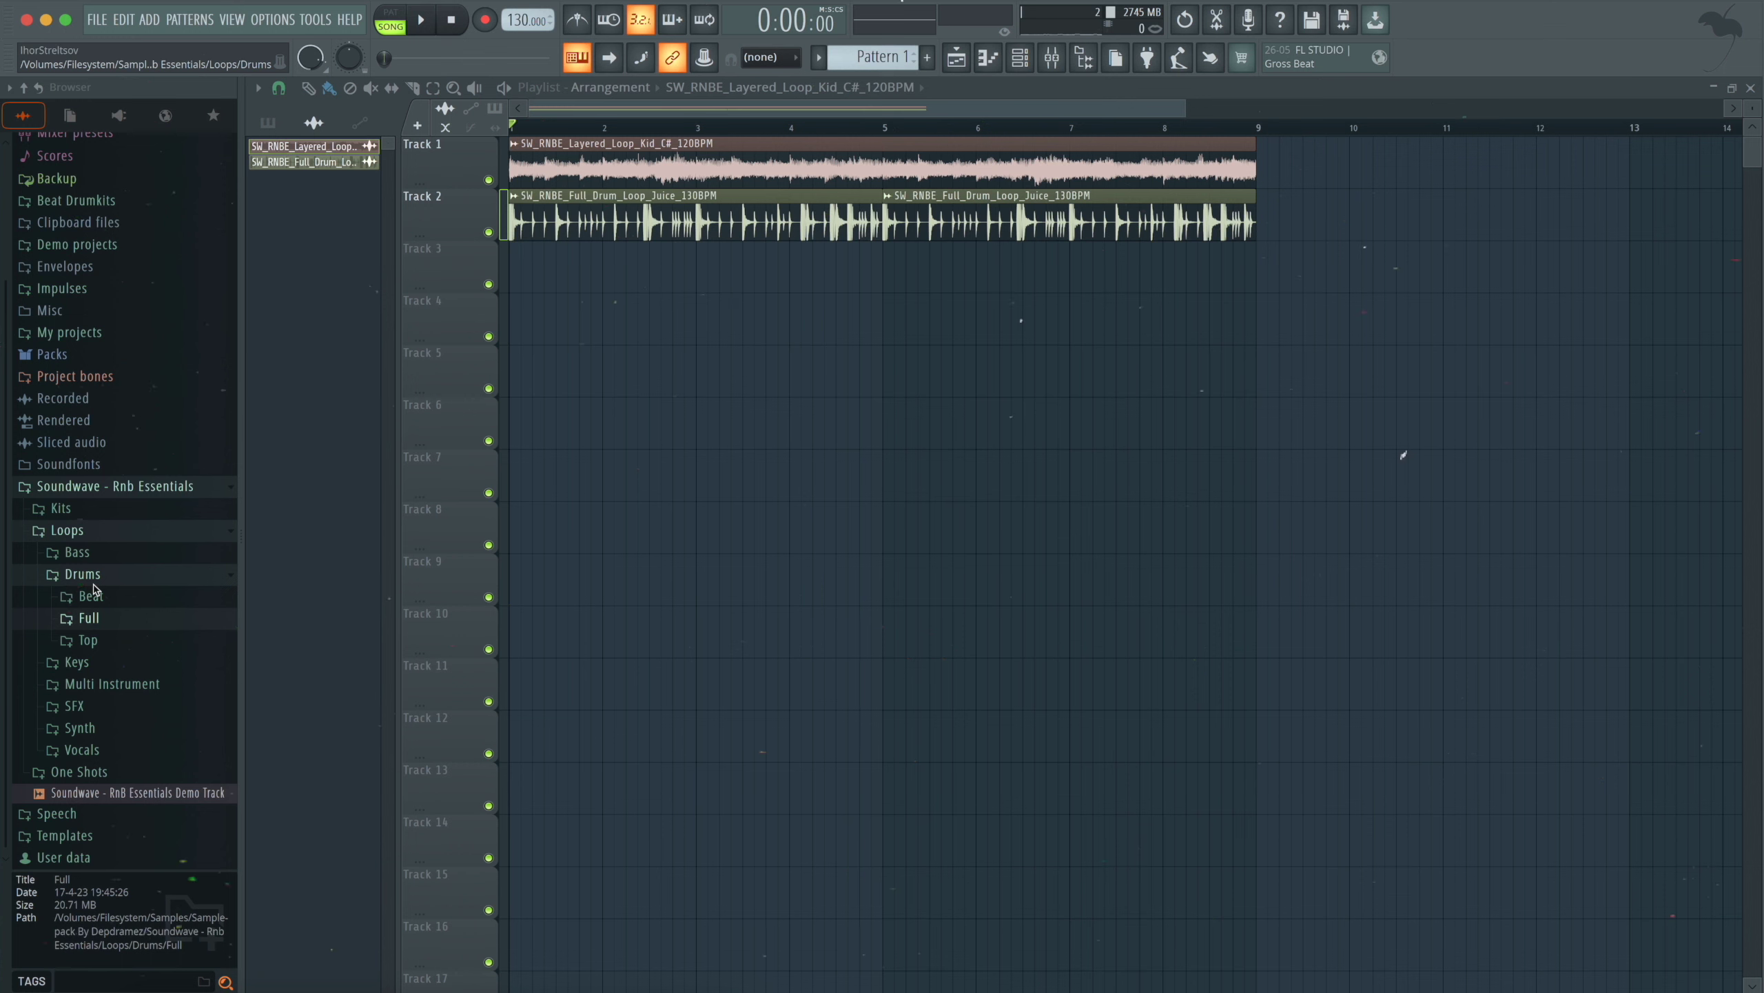
{"action": "left_click", "coordinate": [128, 579]}
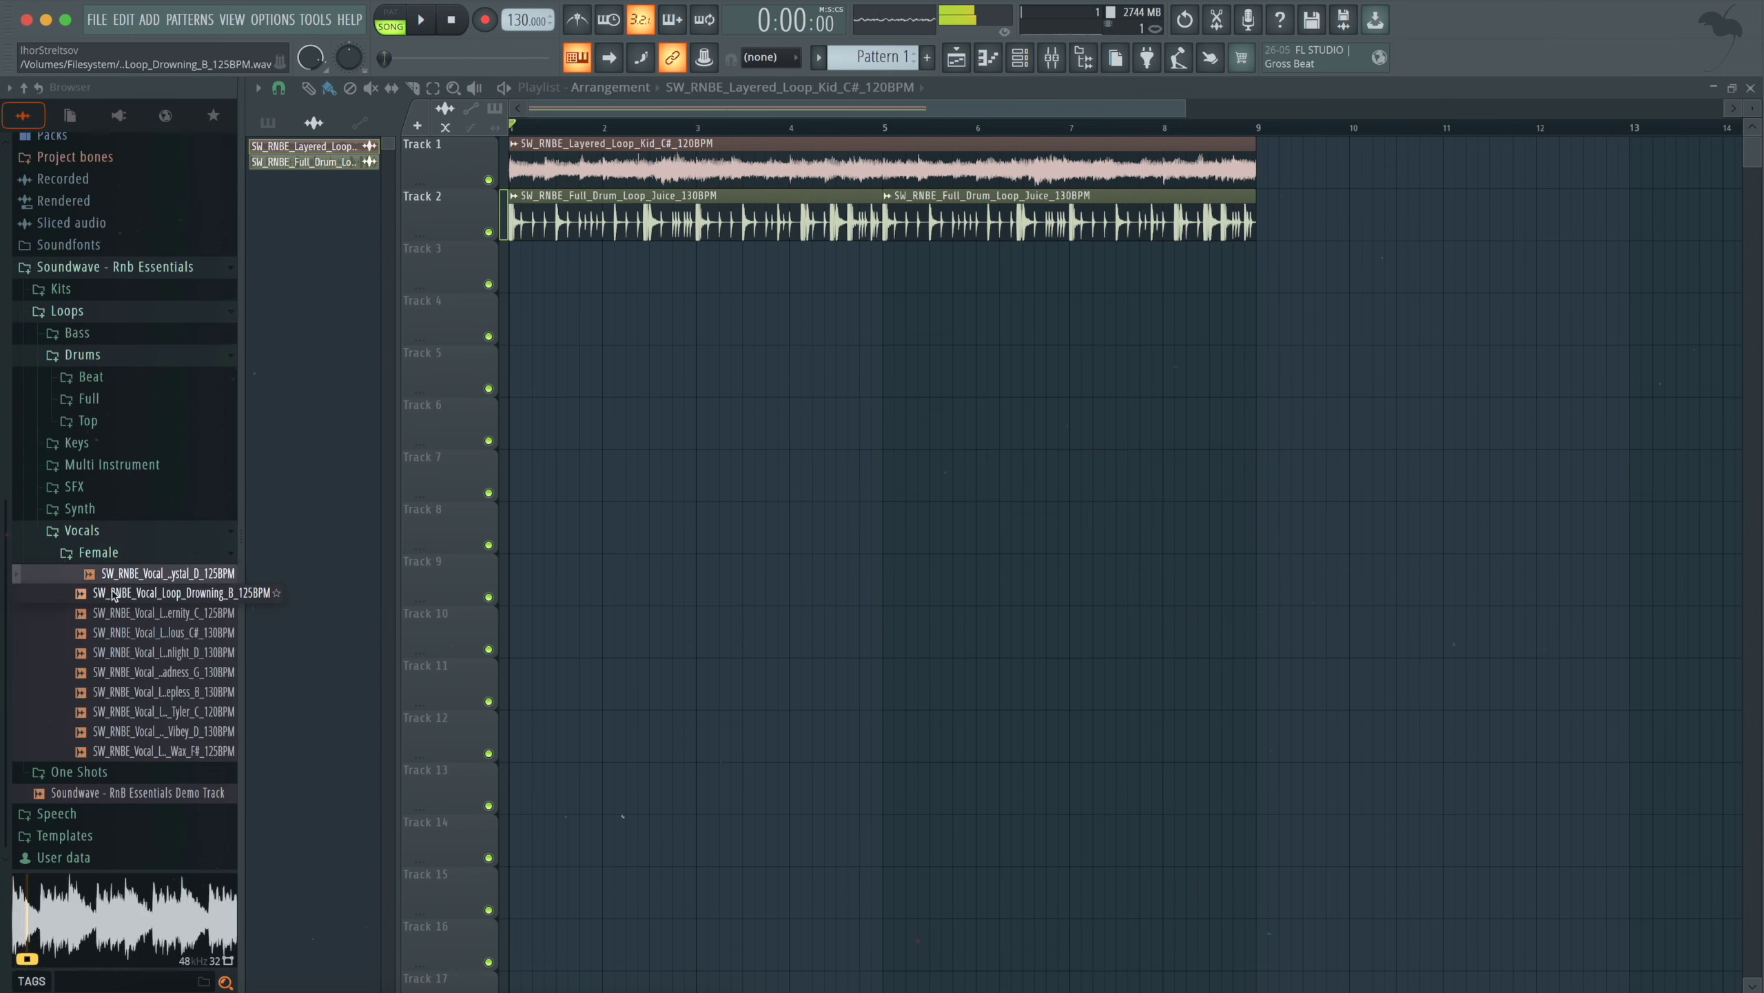
{"action": "left_click", "coordinate": [114, 595]}
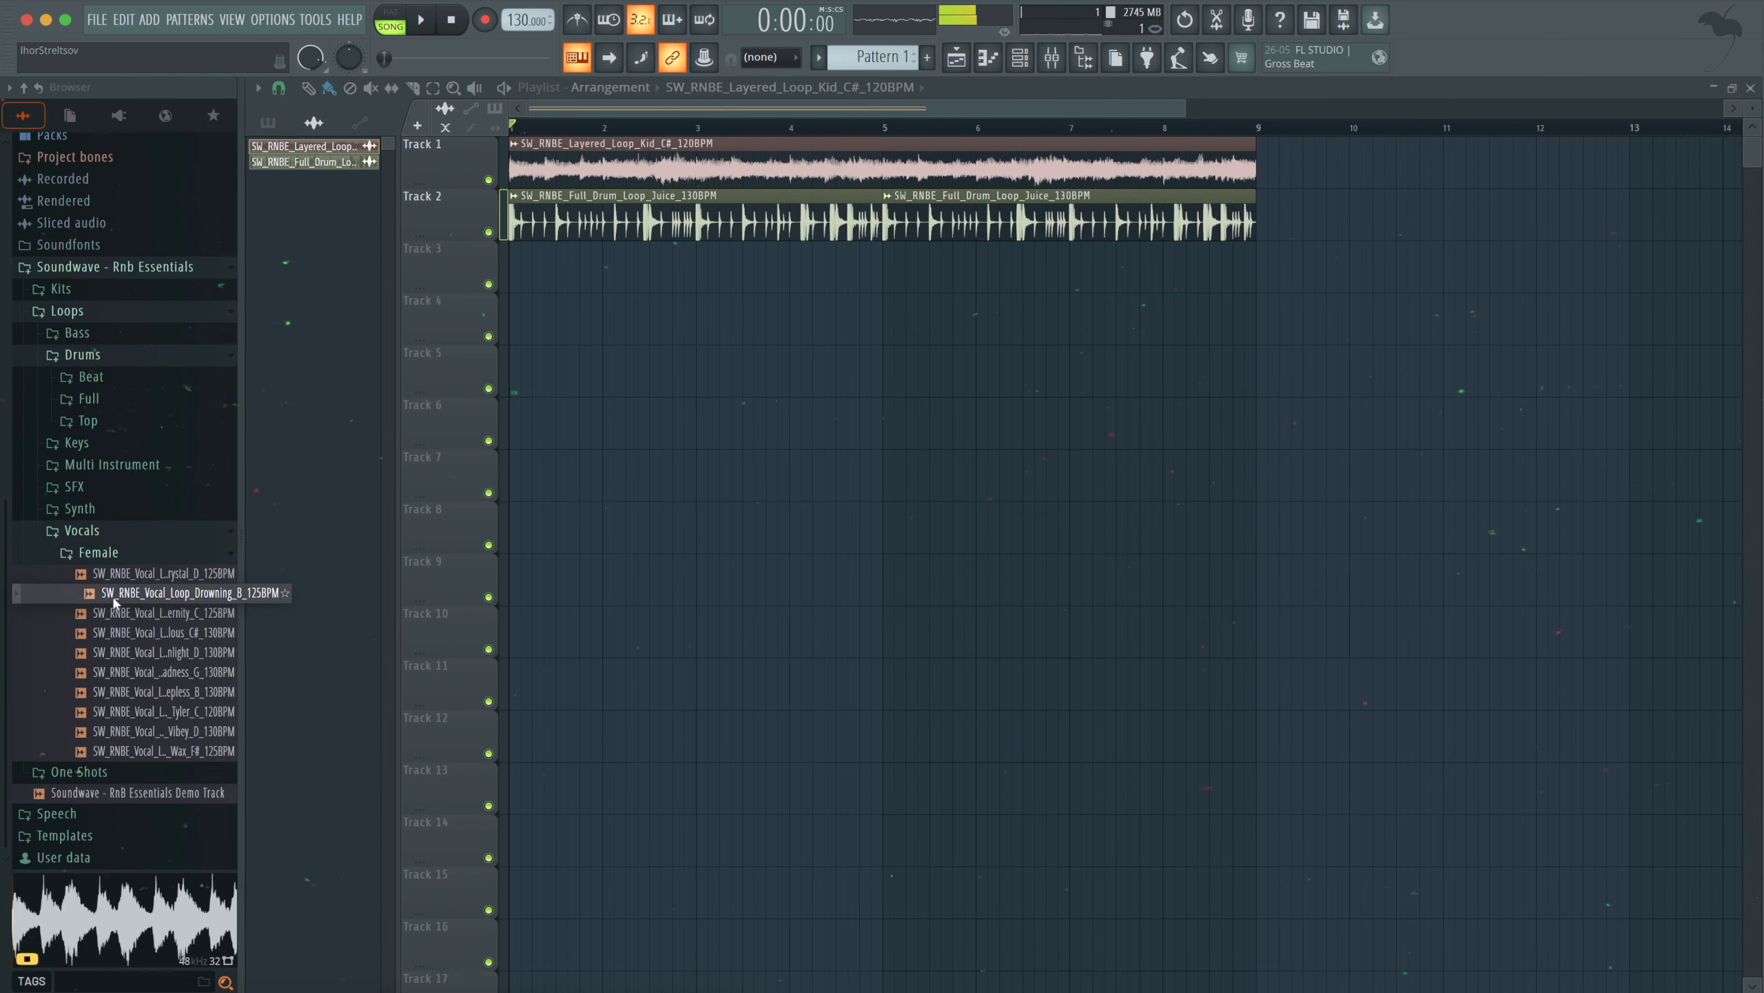
{"action": "left_click", "coordinate": [120, 613]}
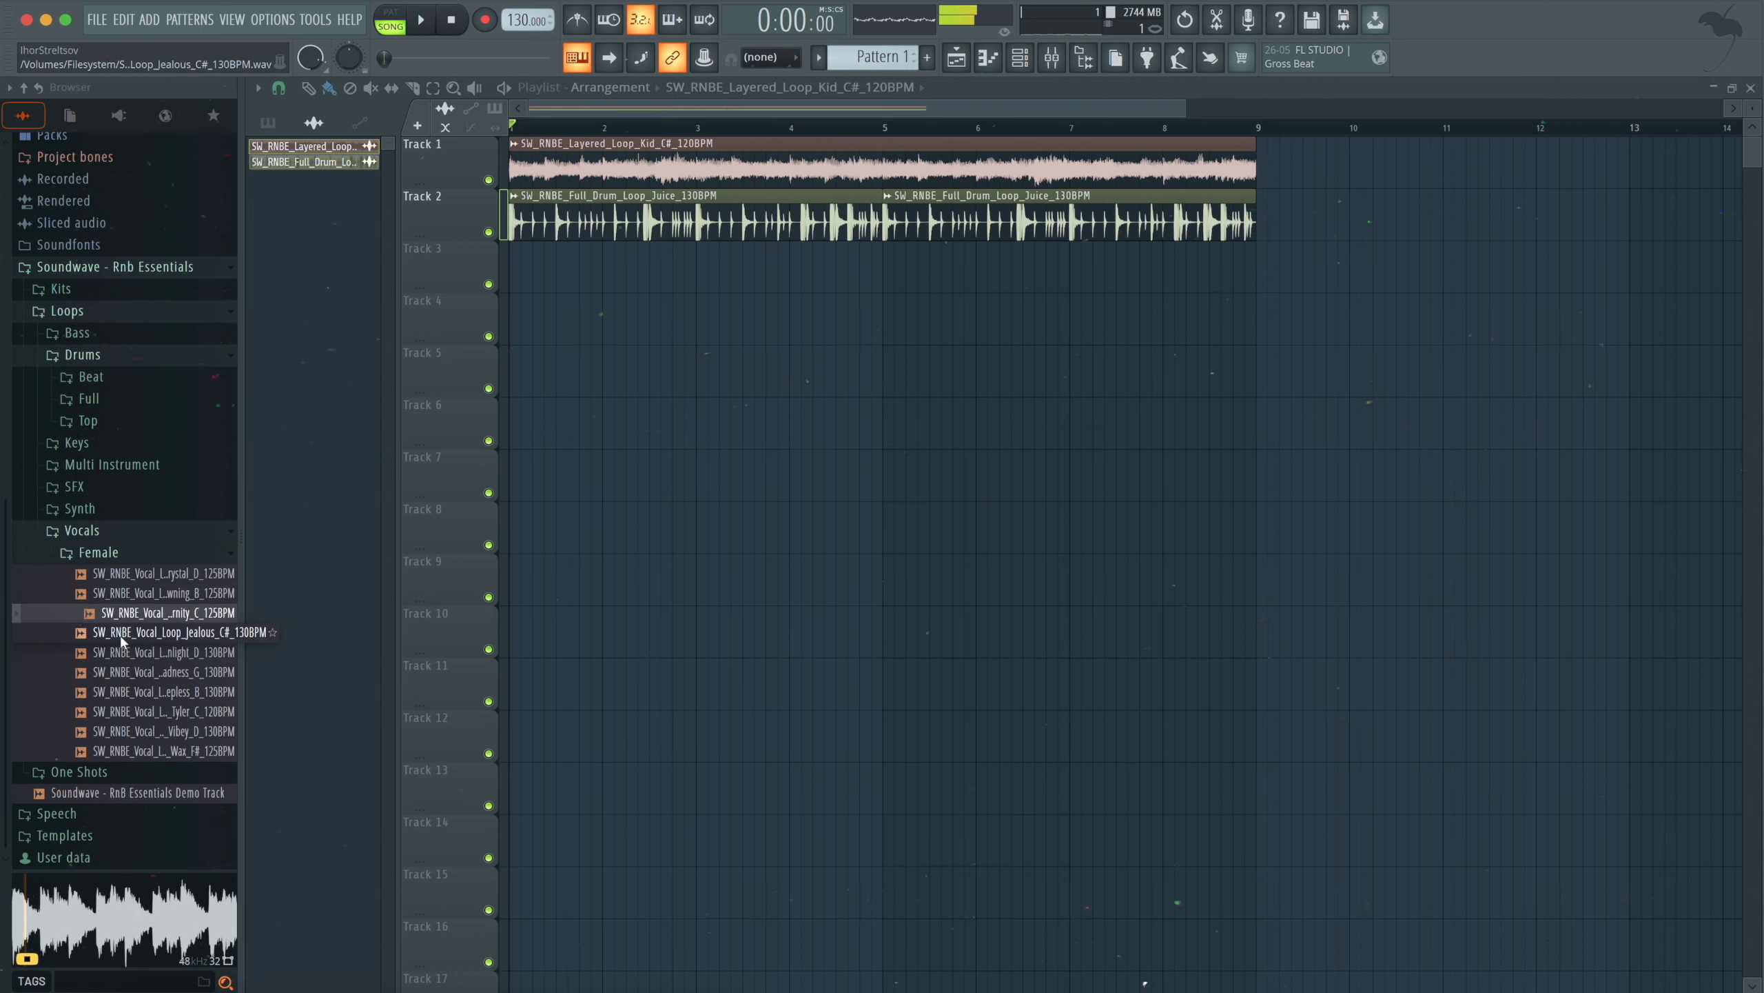
{"action": "left_click", "coordinate": [135, 714]}
{"action": "left_click", "coordinate": [141, 730]}
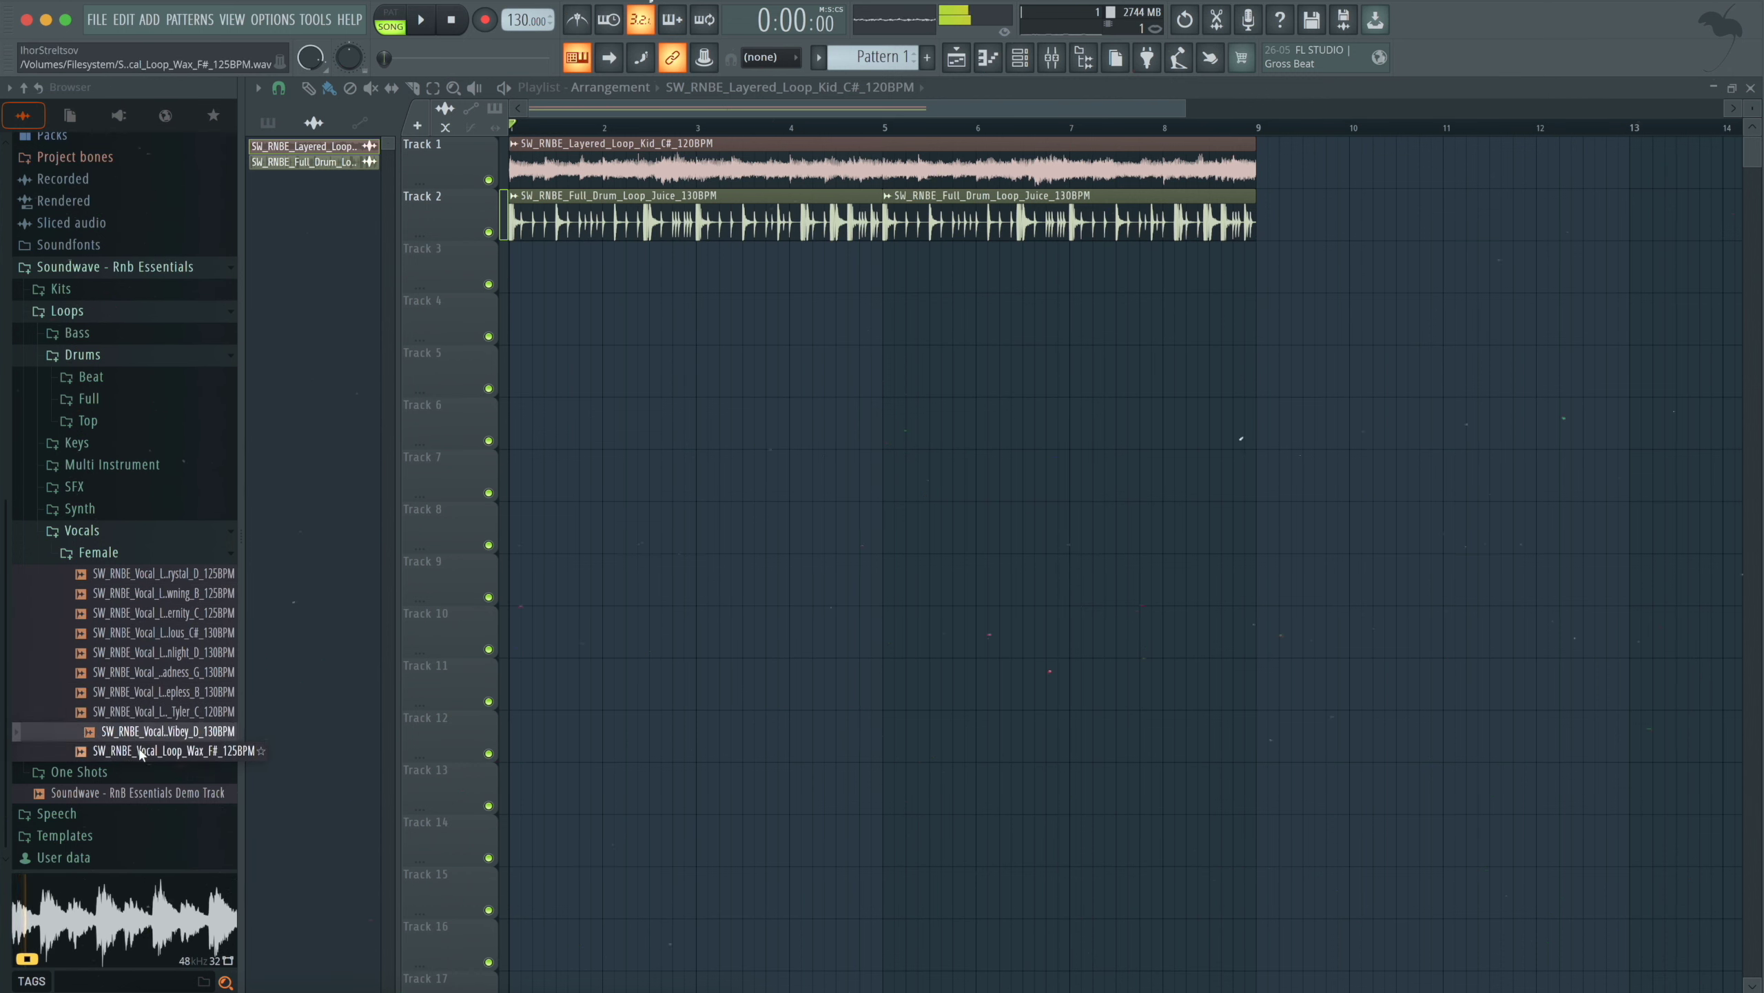
{"action": "left_click", "coordinate": [141, 751]}
{"action": "left_click", "coordinate": [143, 711]}
{"action": "left_click", "coordinate": [149, 691]}
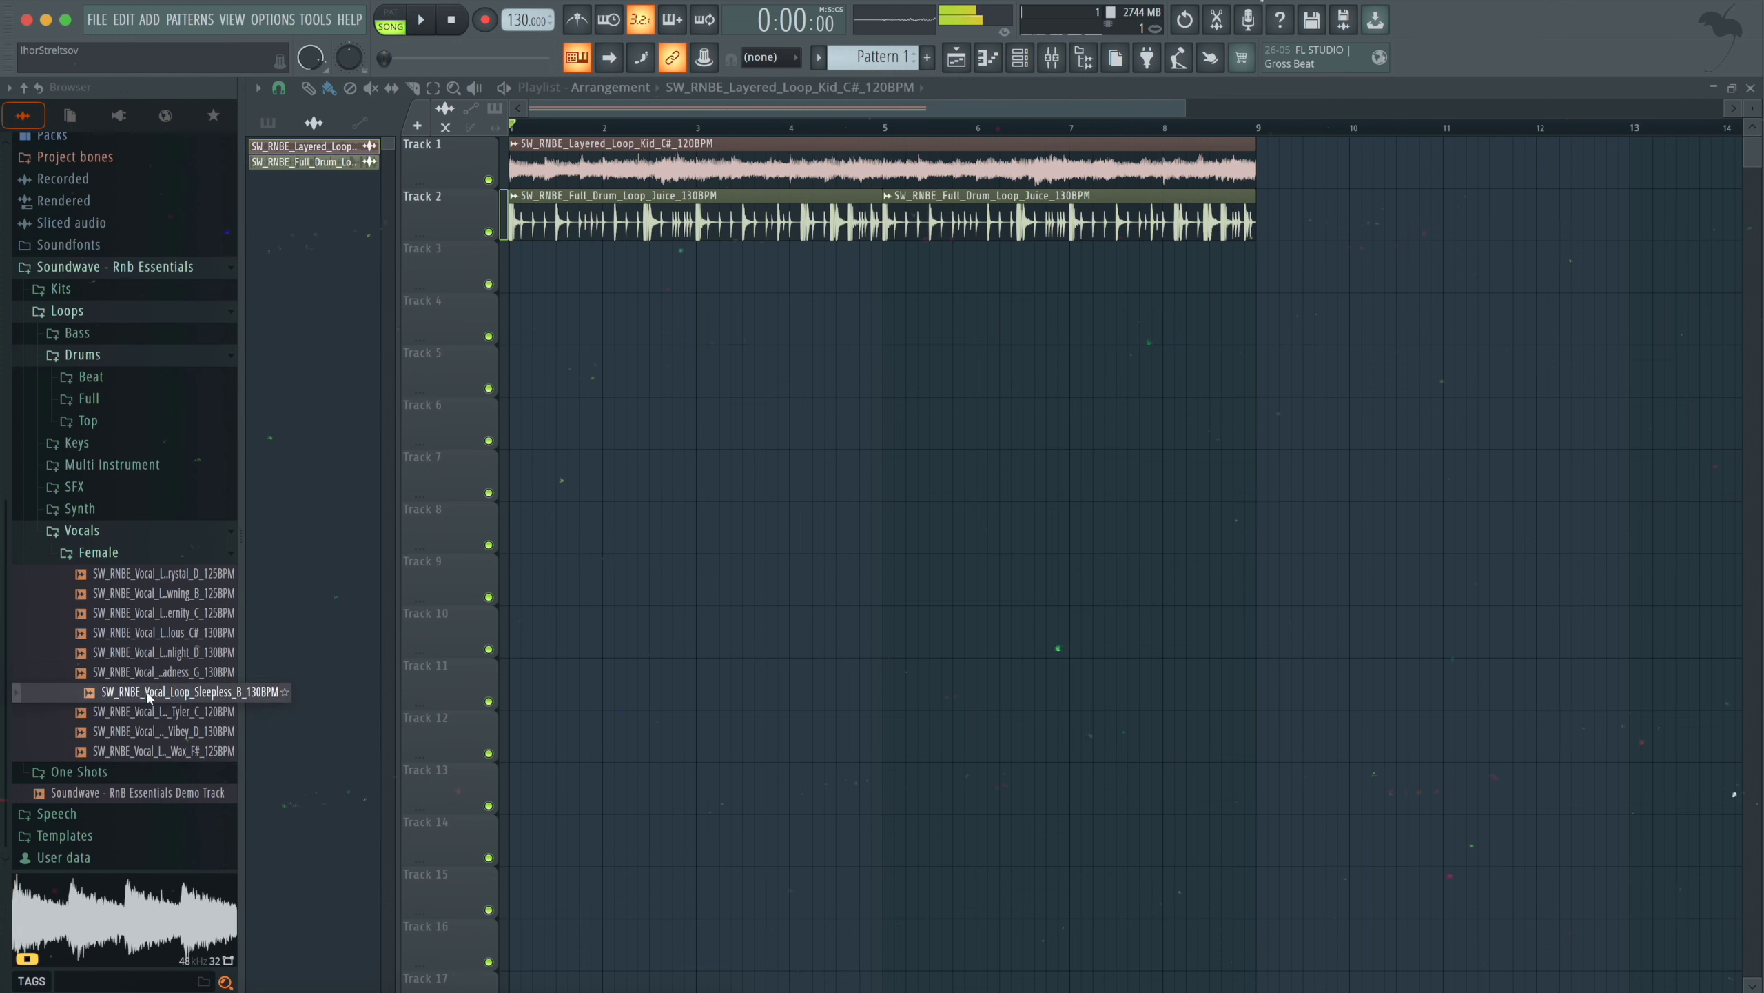
{"action": "left_click", "coordinate": [150, 673]}
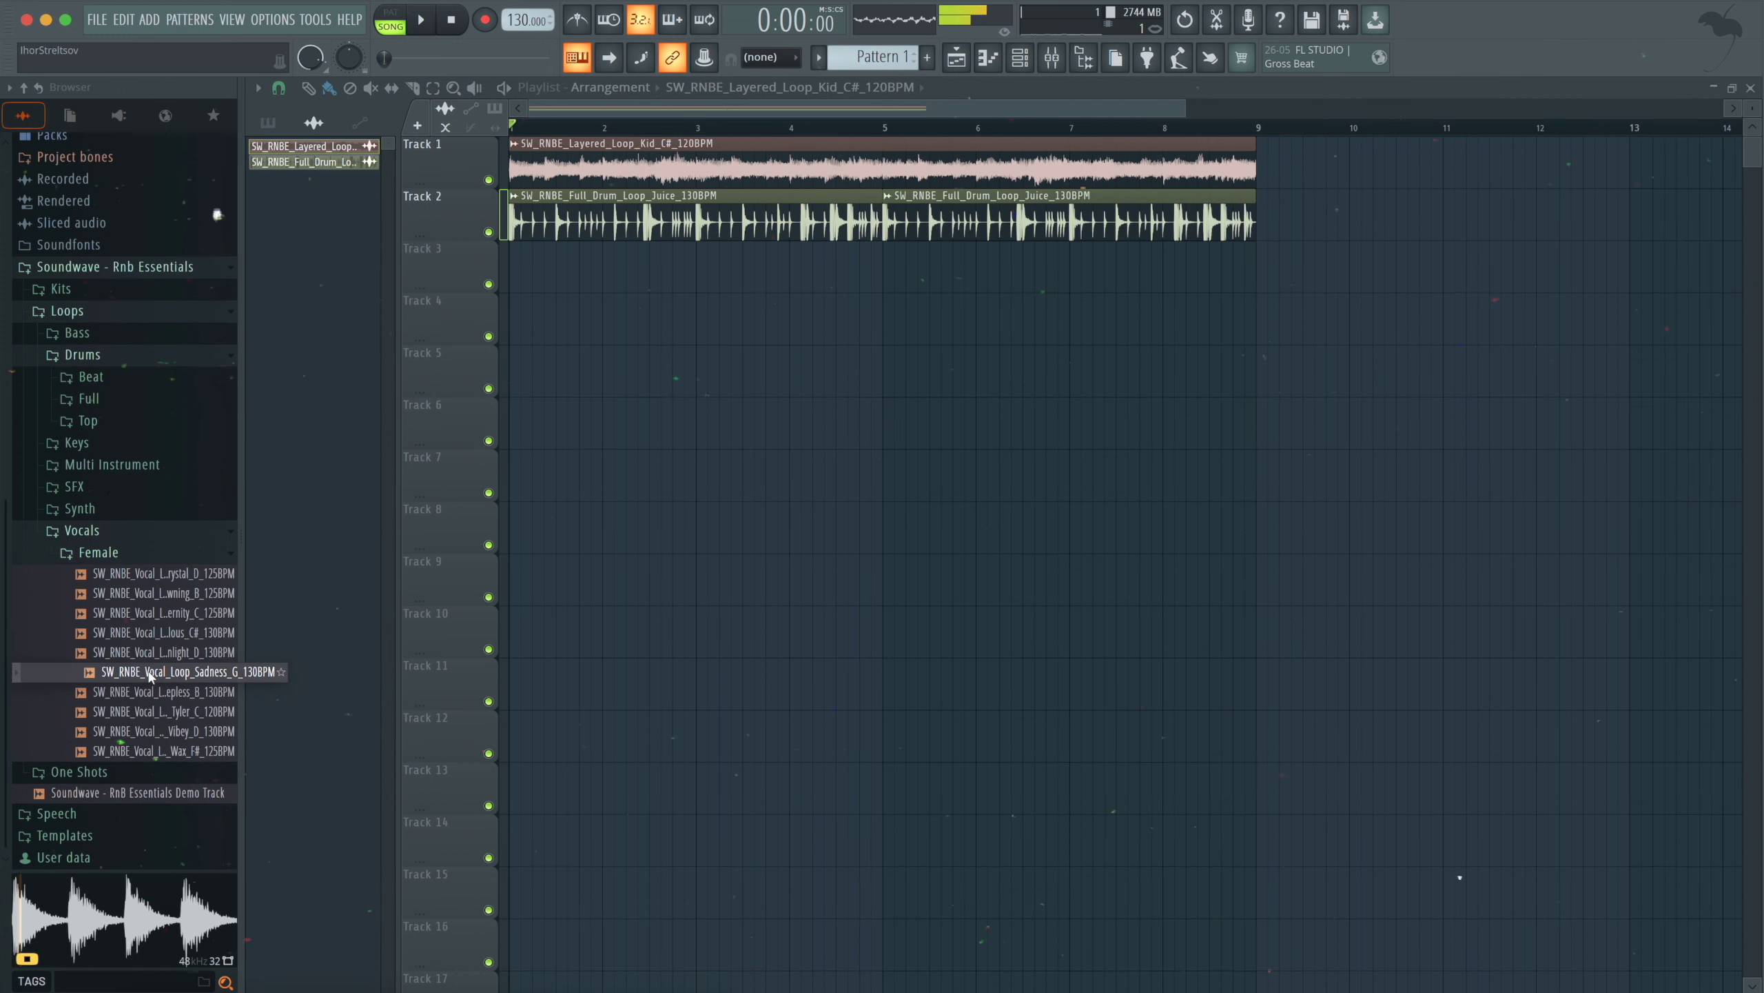
{"action": "left_click", "coordinate": [146, 654]}
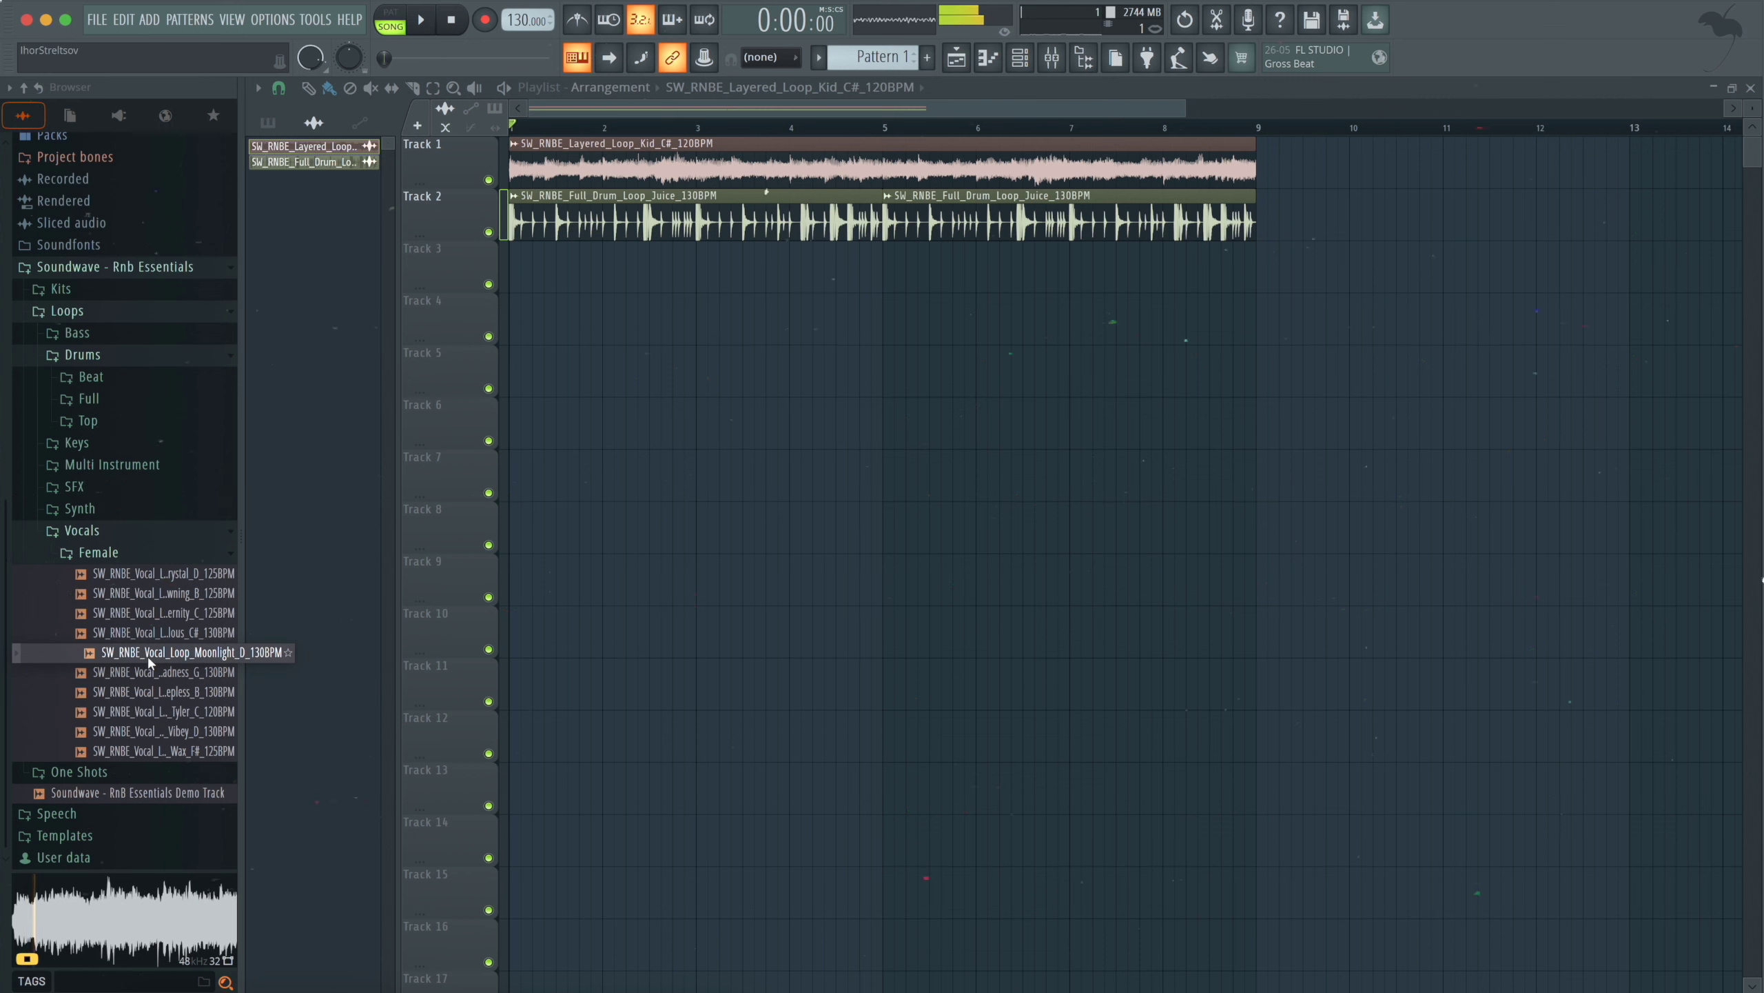
{"action": "left_click_drag", "start_coordinate": [147, 657], "coordinate": [514, 277]}
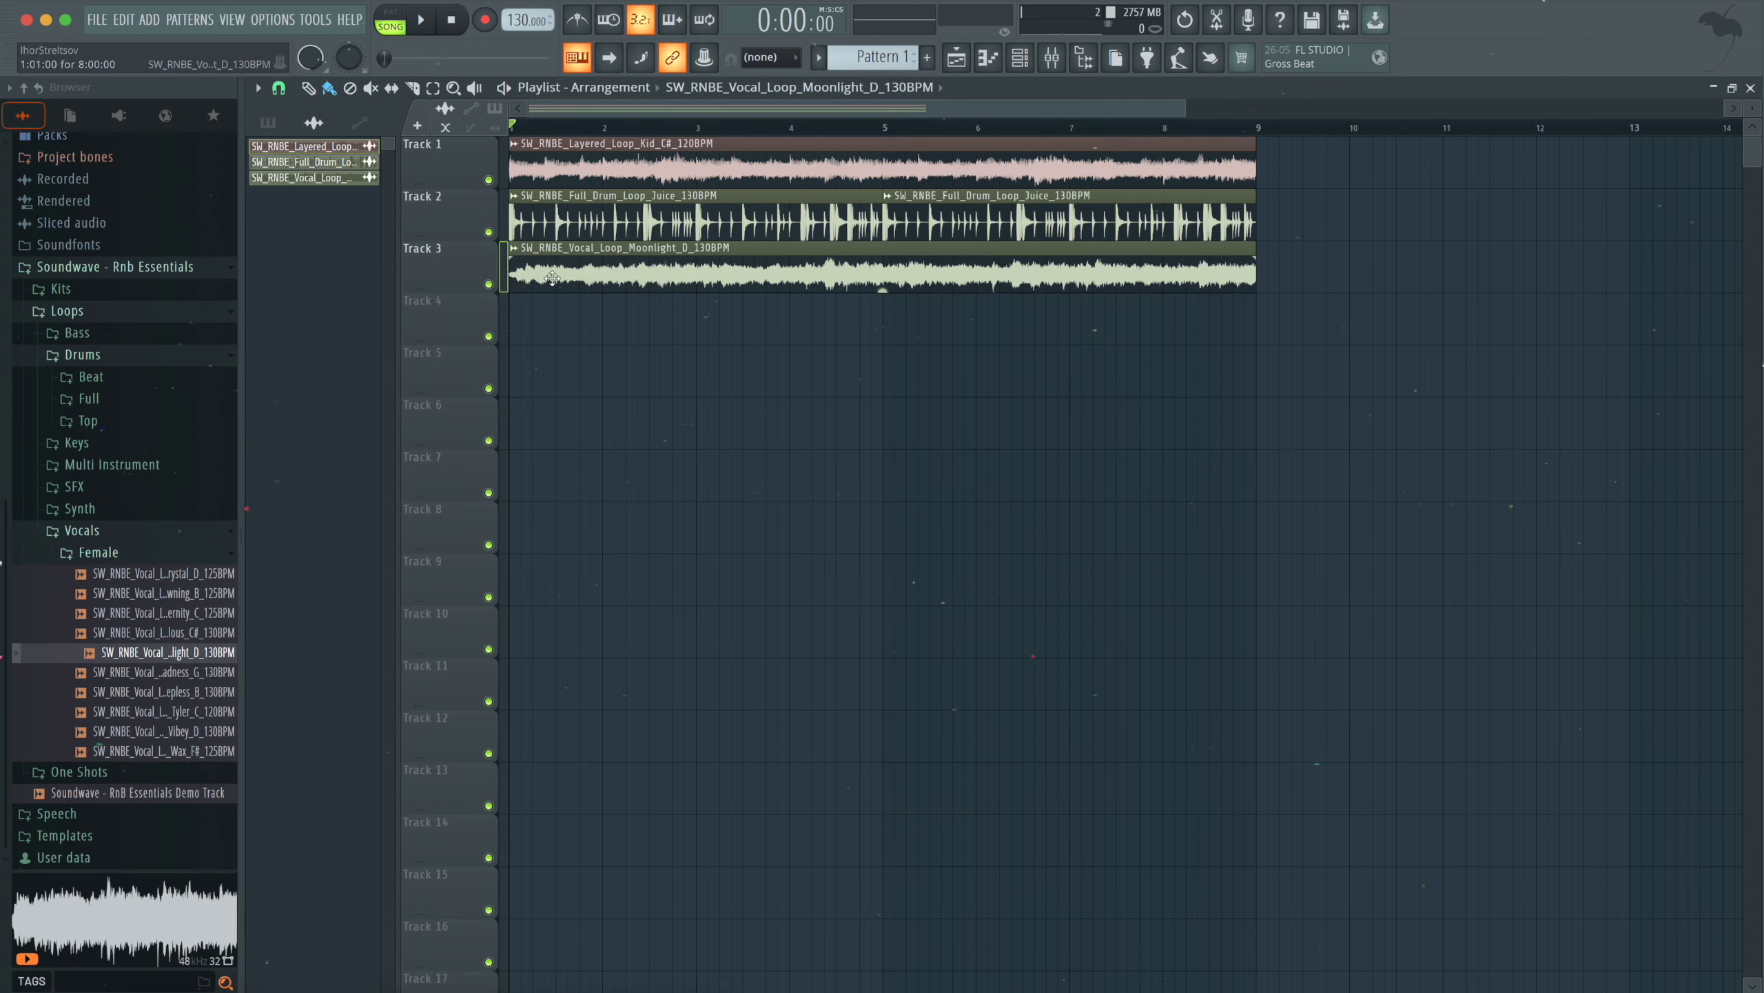
- Set the Moonlight vocal's time-stretching mode to Stretch Pro, shift its pitch by +300 cents and play the arrangement
{"action": "double_click", "coordinate": [692, 259]}
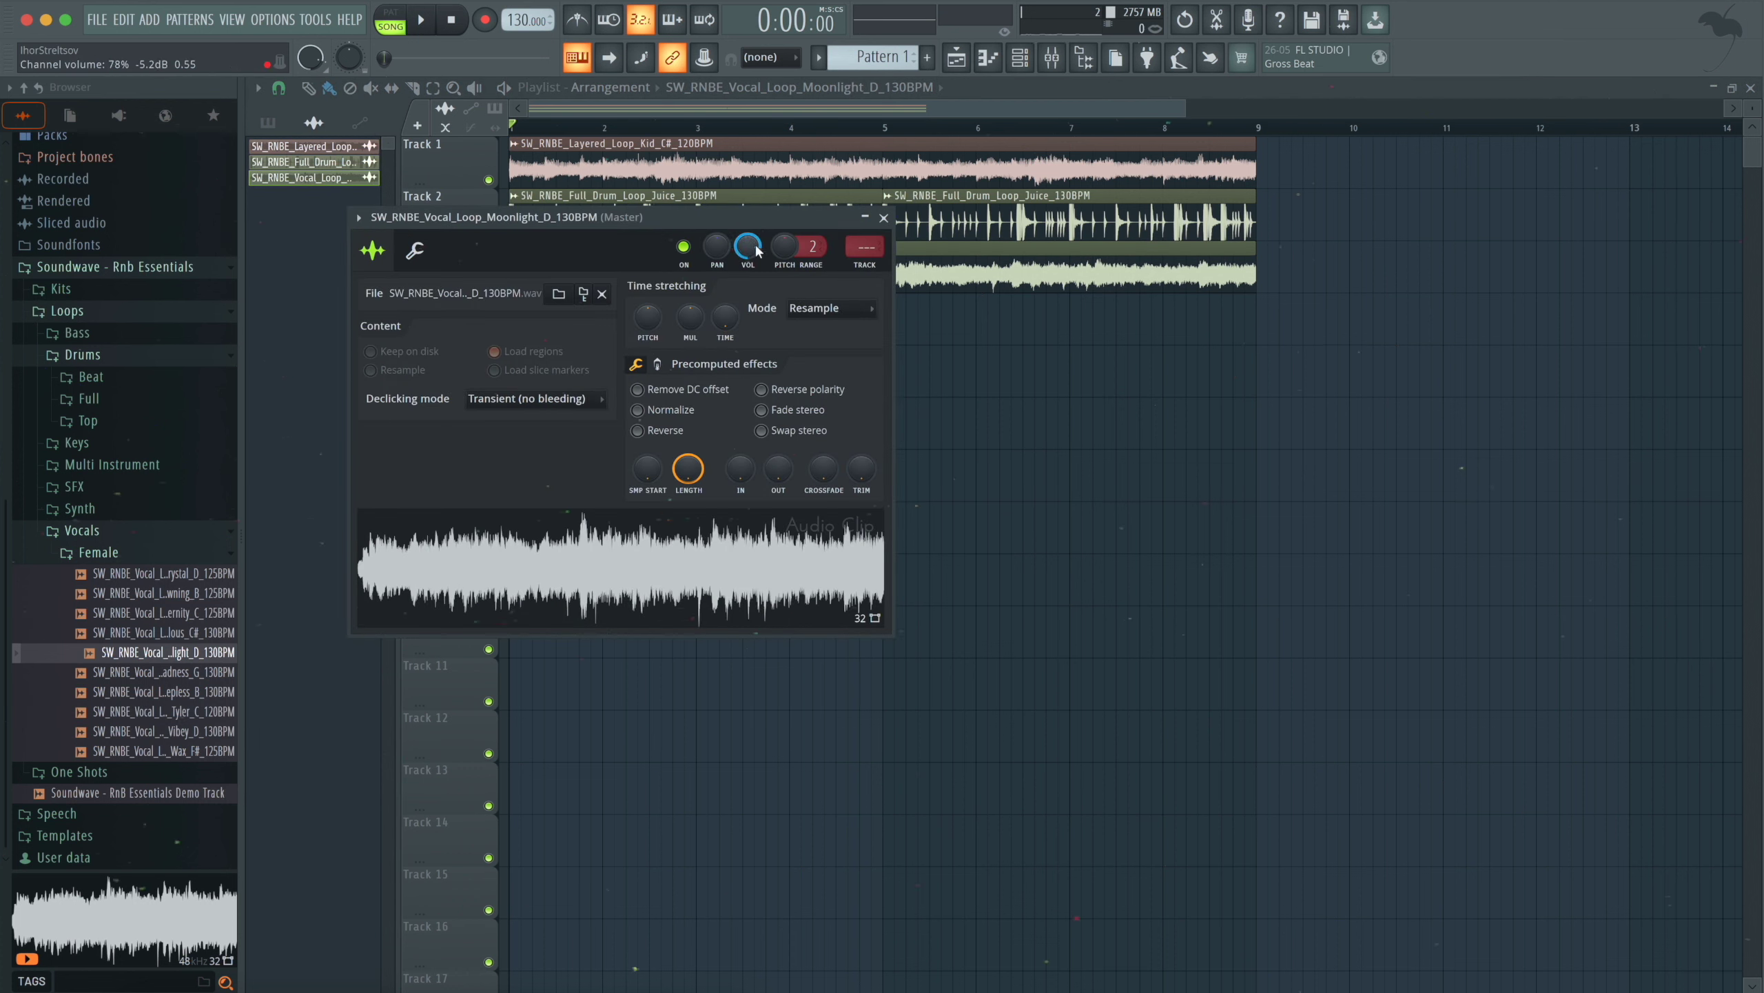
{"action": "left_click", "coordinate": [806, 308]}
{"action": "left_click", "coordinate": [808, 380]}
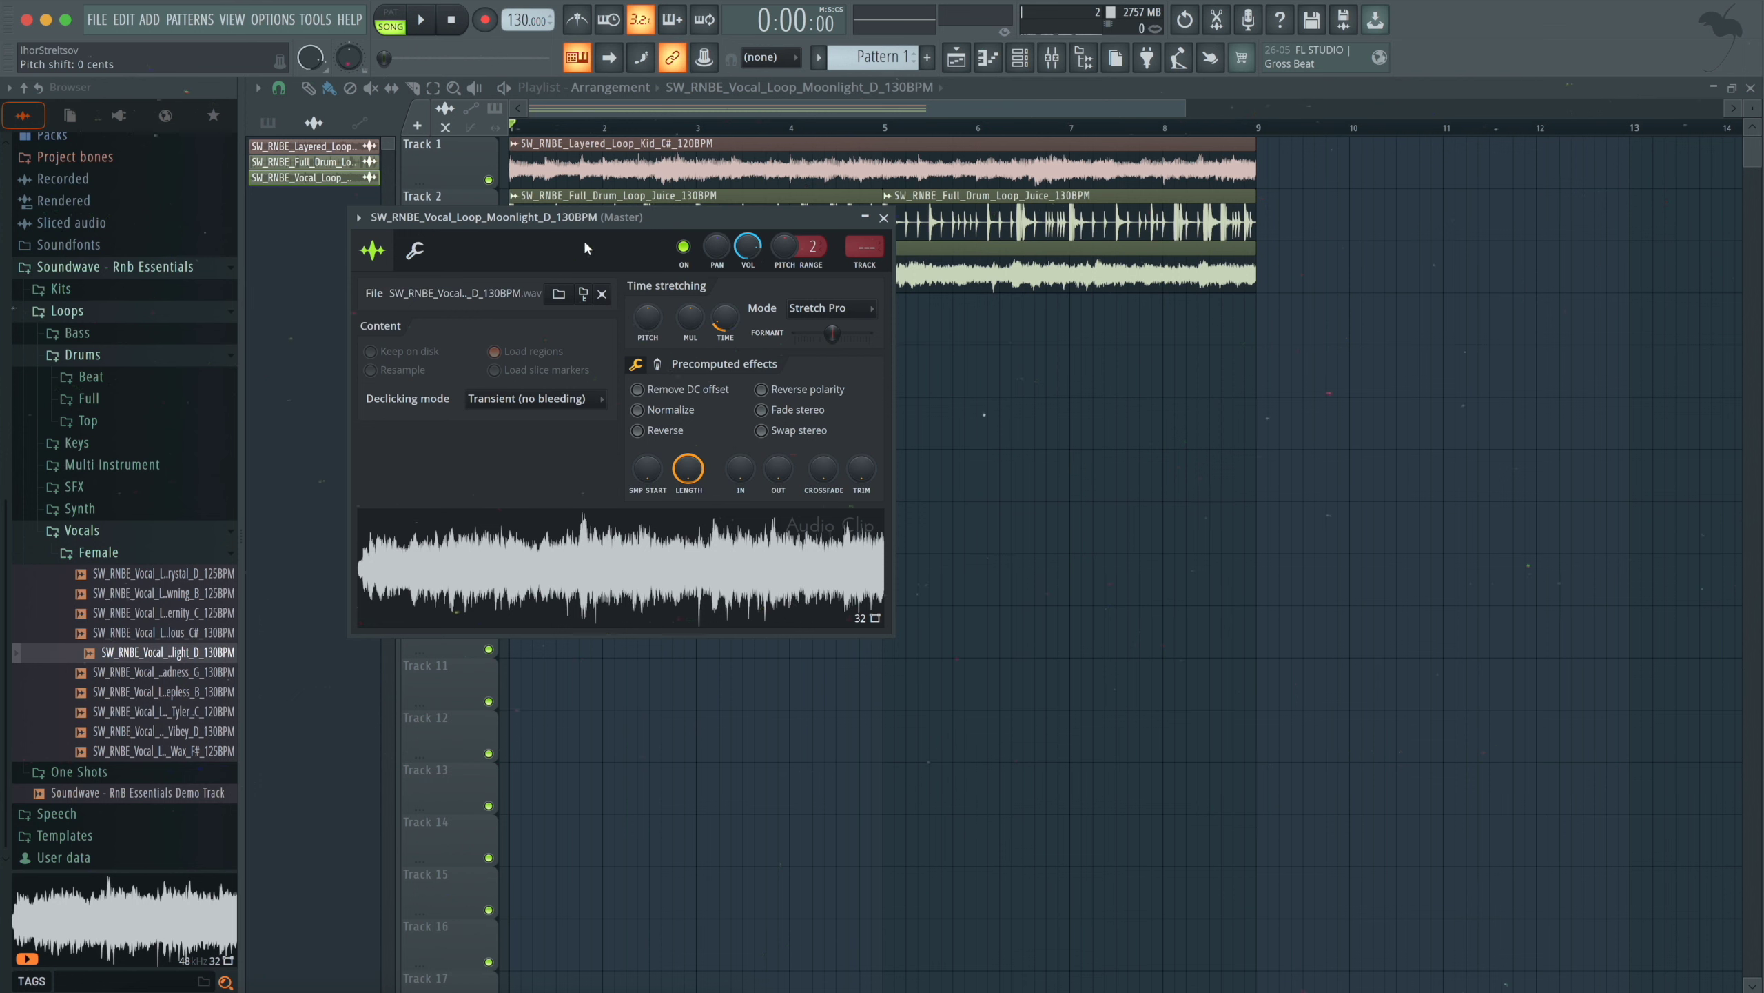
{"action": "left_click_drag", "start_coordinate": [647, 317], "coordinate": [647, 306]}
{"action": "key", "text": "space"}
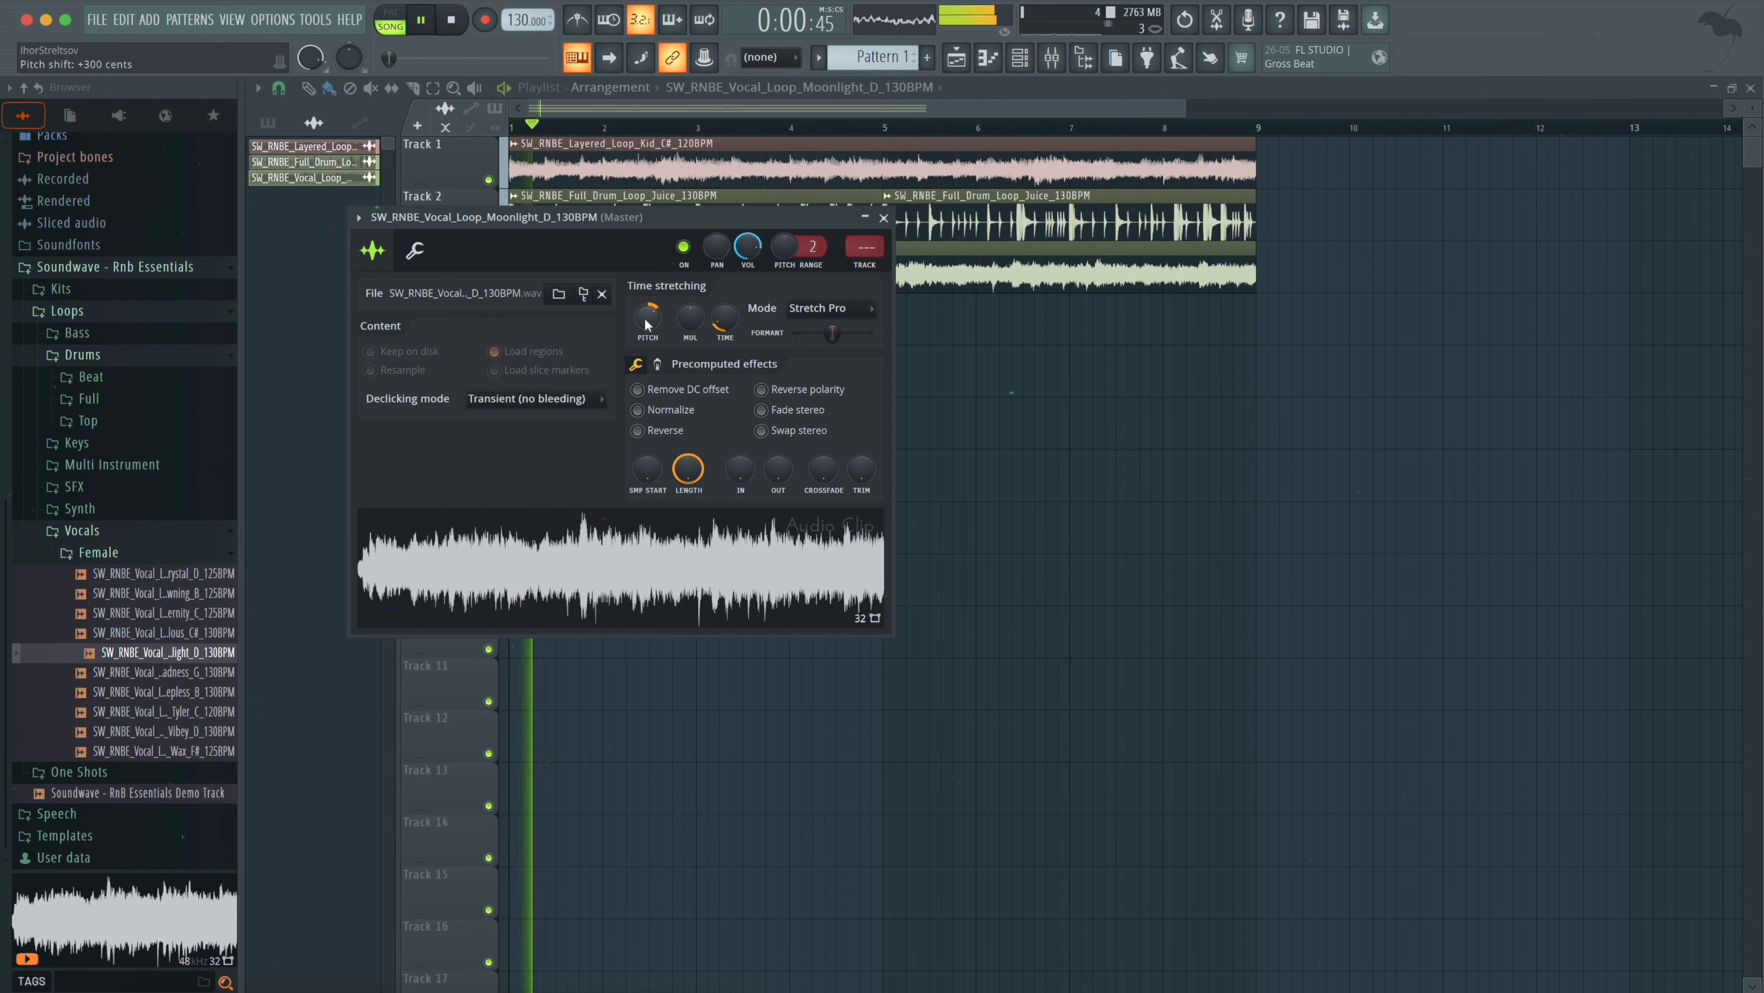
- Switch the Moonlight vocal's time-stretching mode to Stretch, lower its channel volume to about 52% and close its settings
{"action": "left_click", "coordinate": [830, 308]}
{"action": "left_click", "coordinate": [820, 360]}
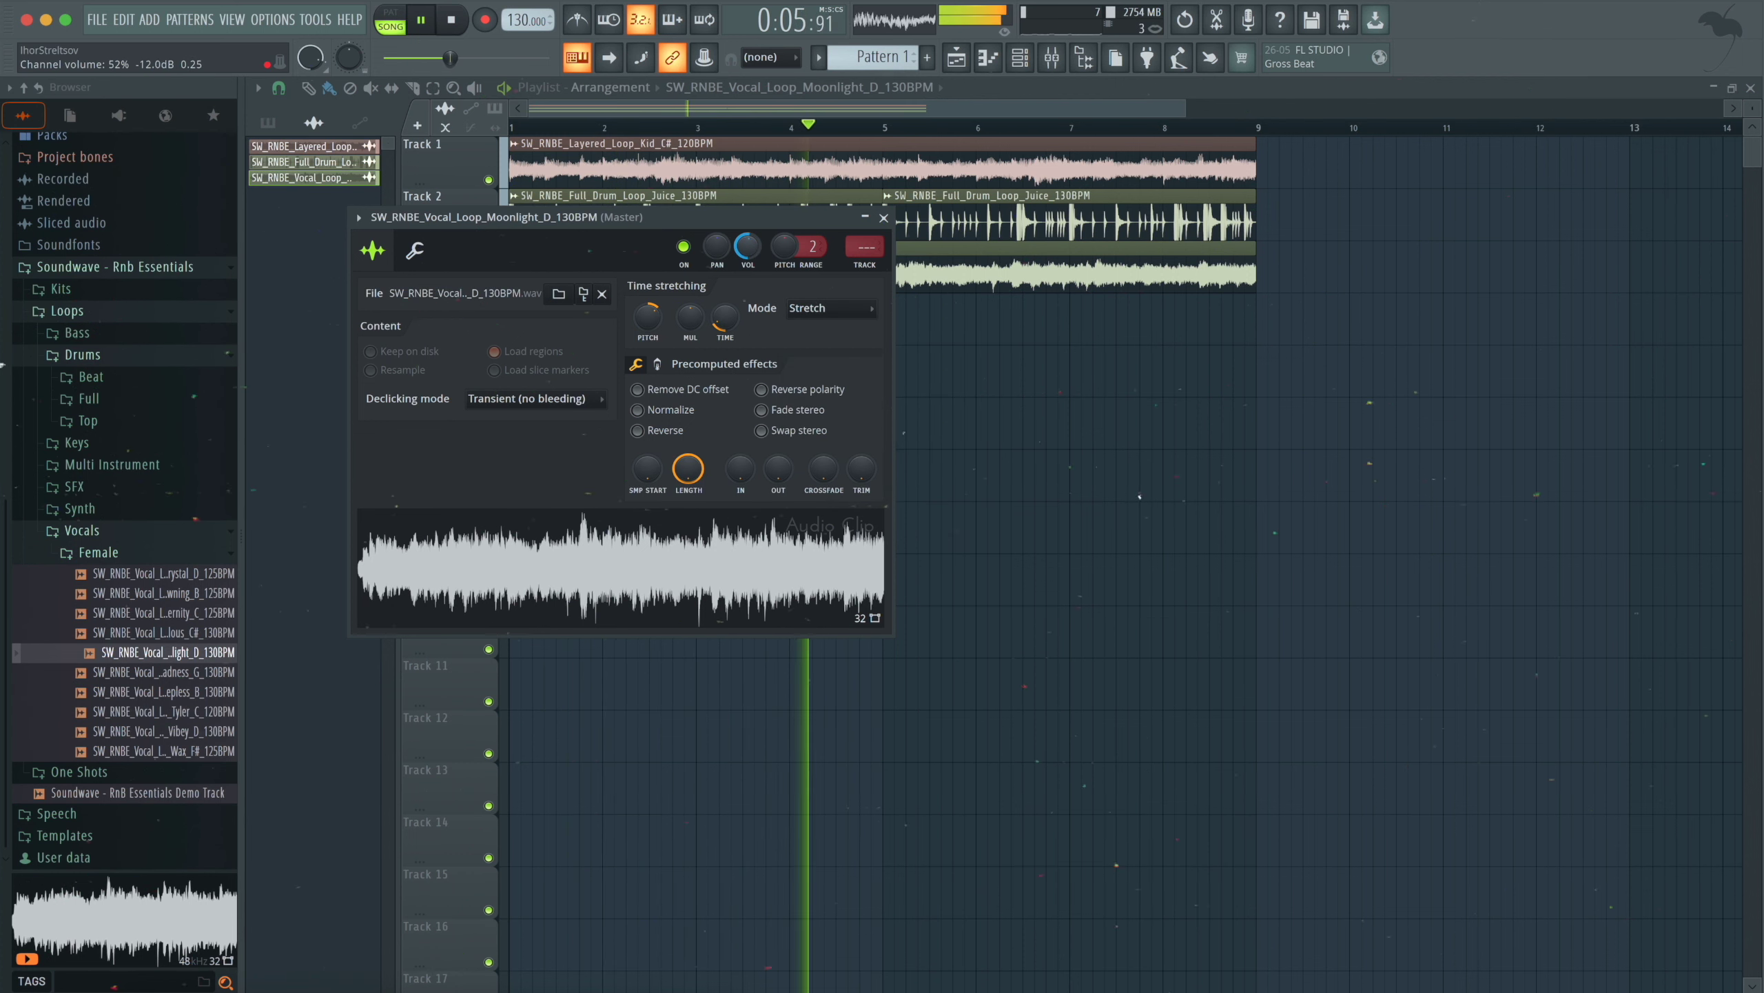
{"action": "left_click", "coordinate": [631, 108]}
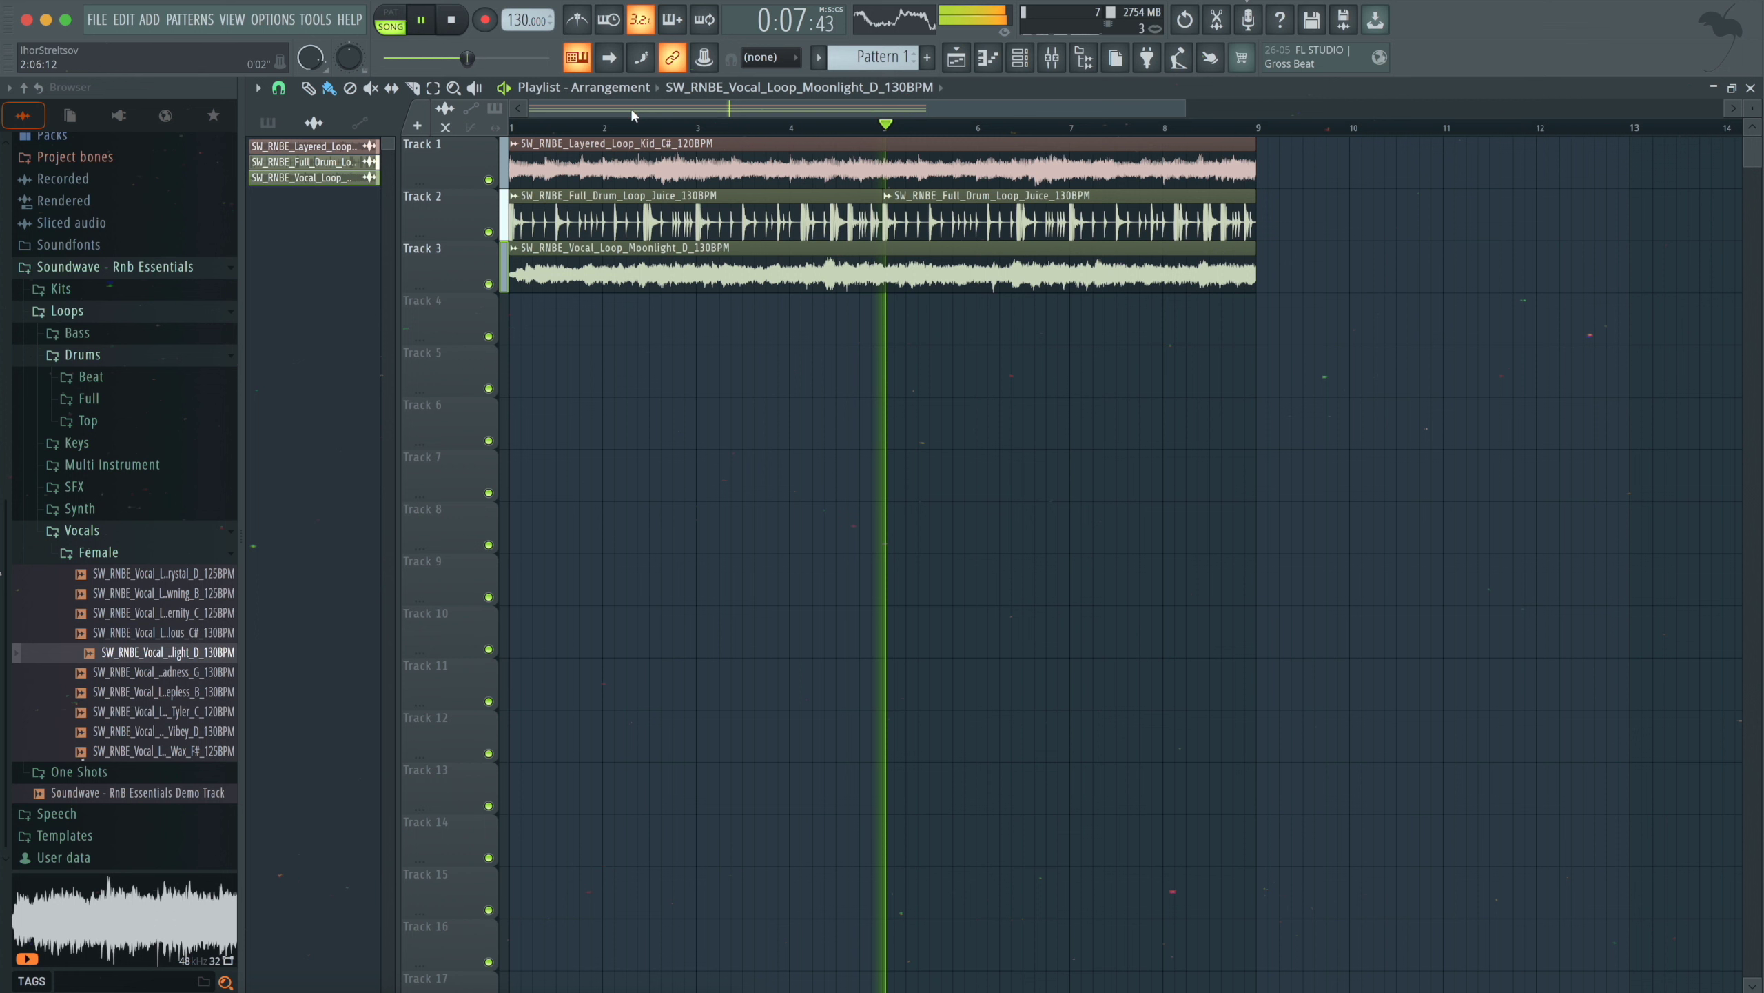
- Solo Track 3 to listen to the Moonlight vocal alone and unsolo it again
{"action": "left_click", "coordinate": [489, 283], "text": "ctrl"}
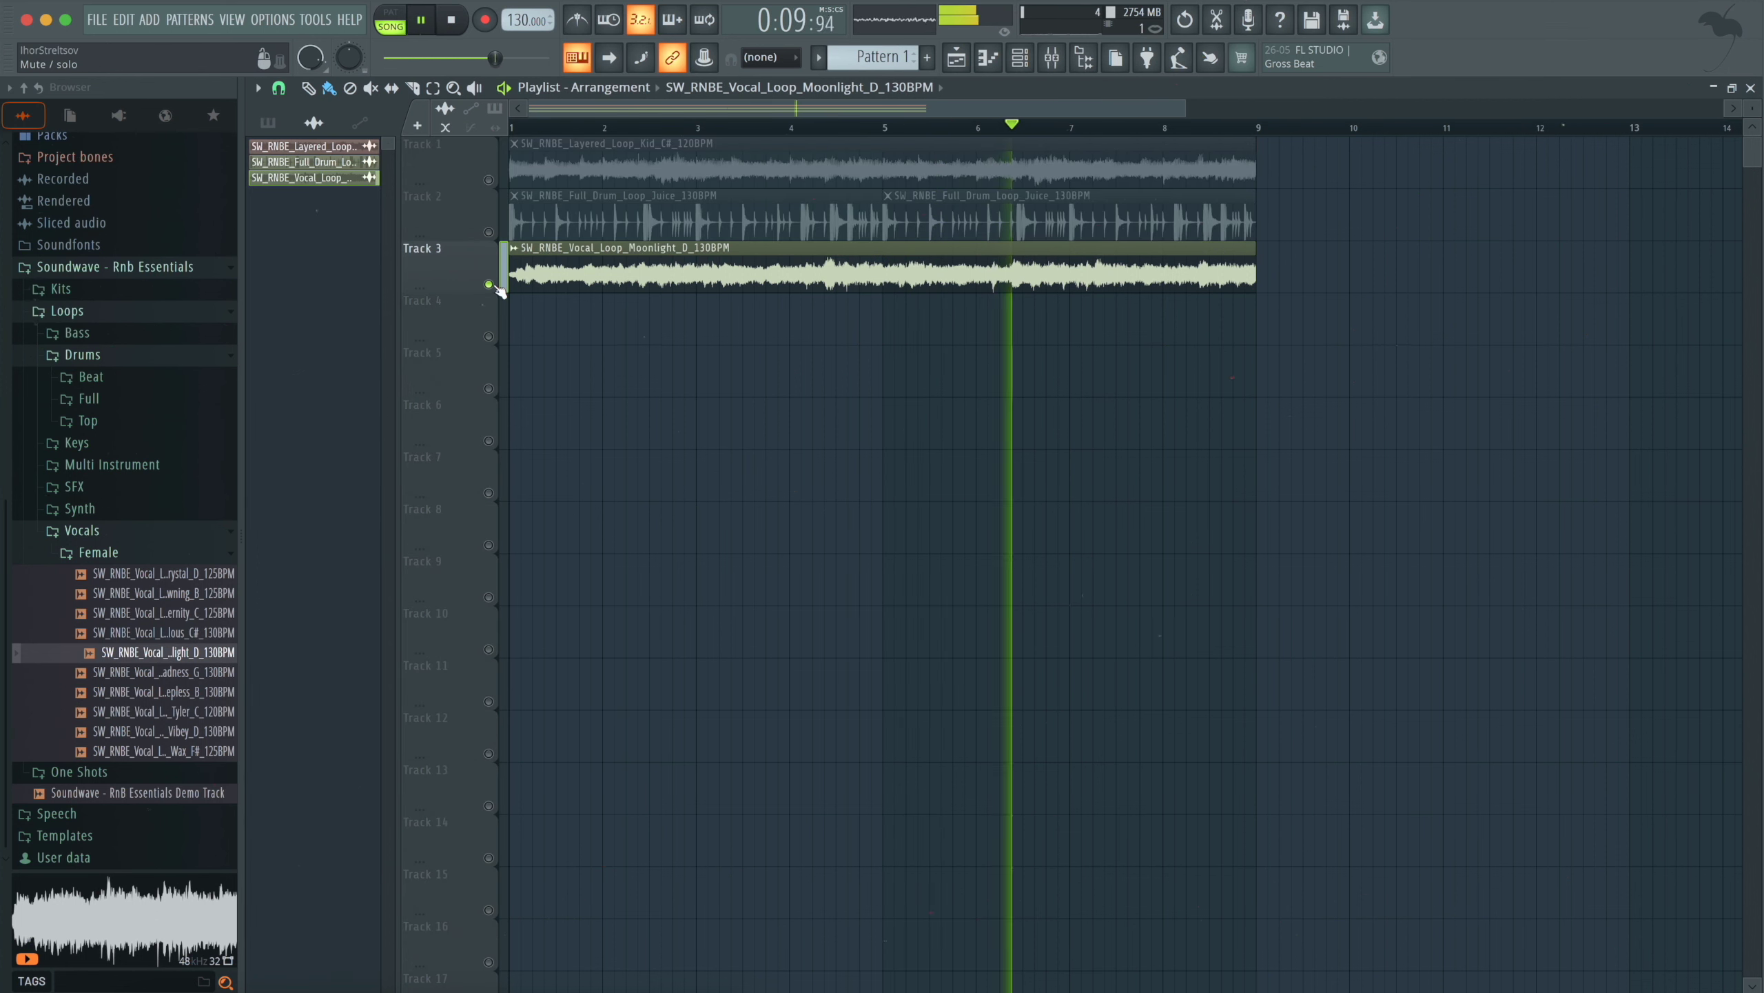
{"action": "key", "text": "space"}
{"action": "key", "text": "space"}
{"action": "double_click", "coordinate": [545, 285]}
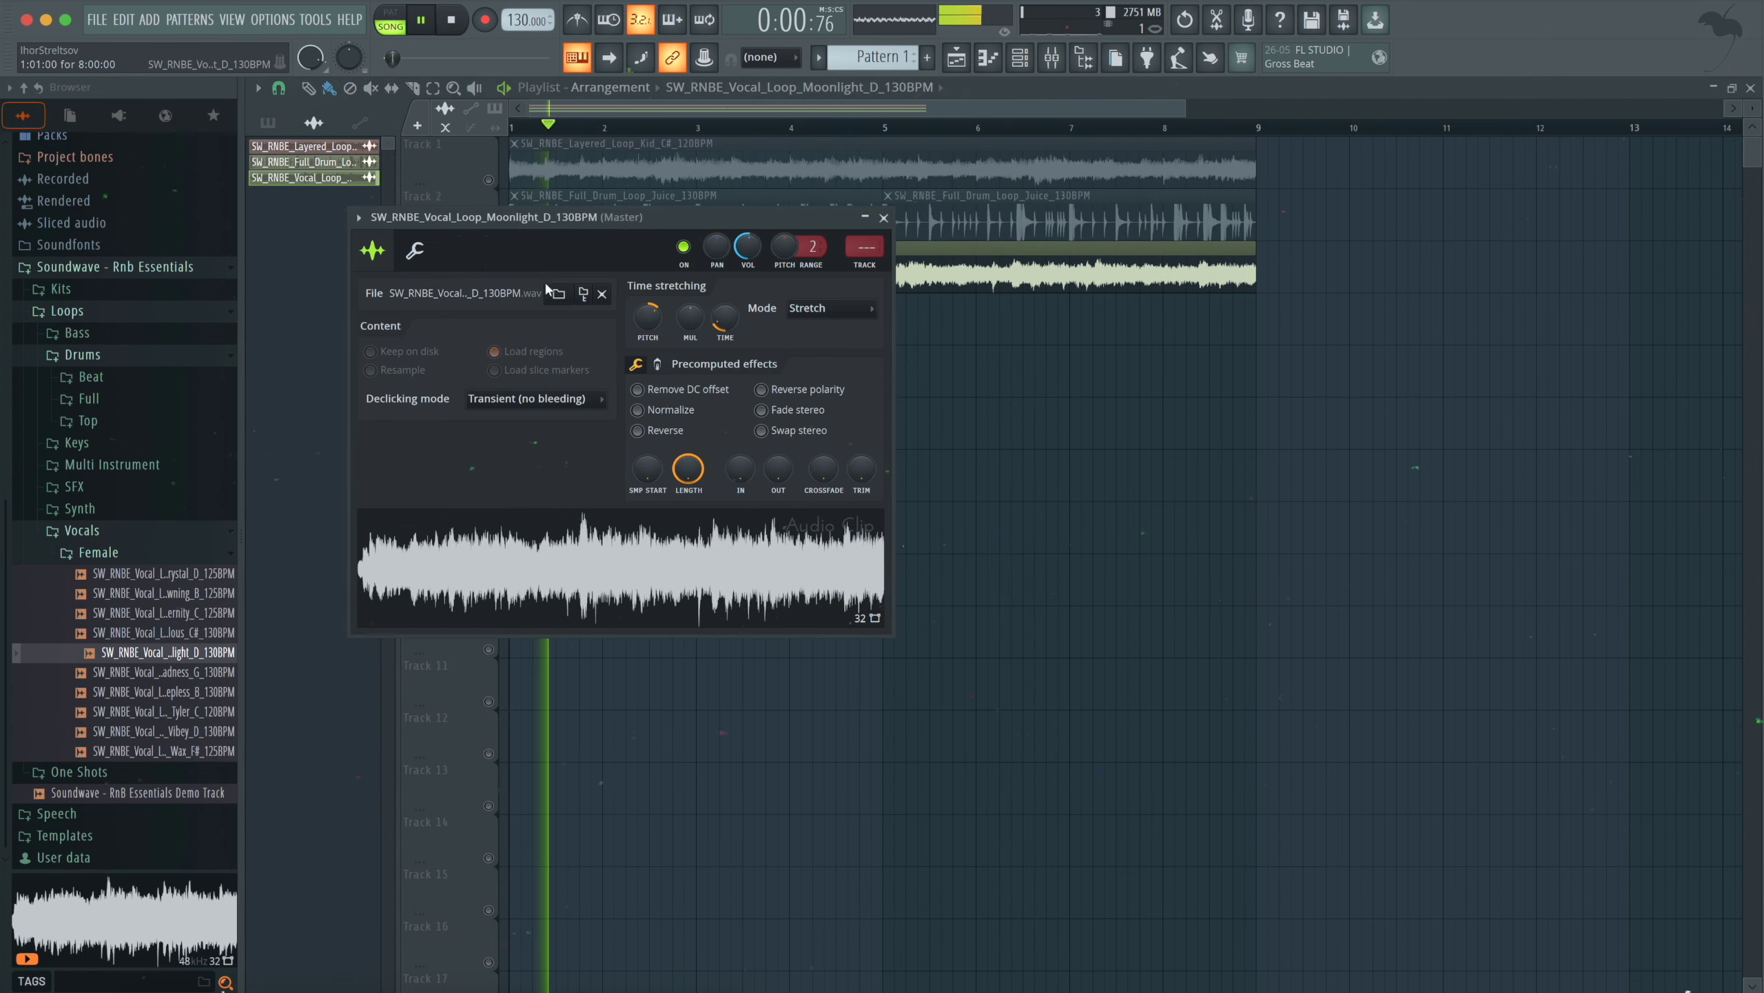
{"action": "left_click", "coordinate": [884, 218]}
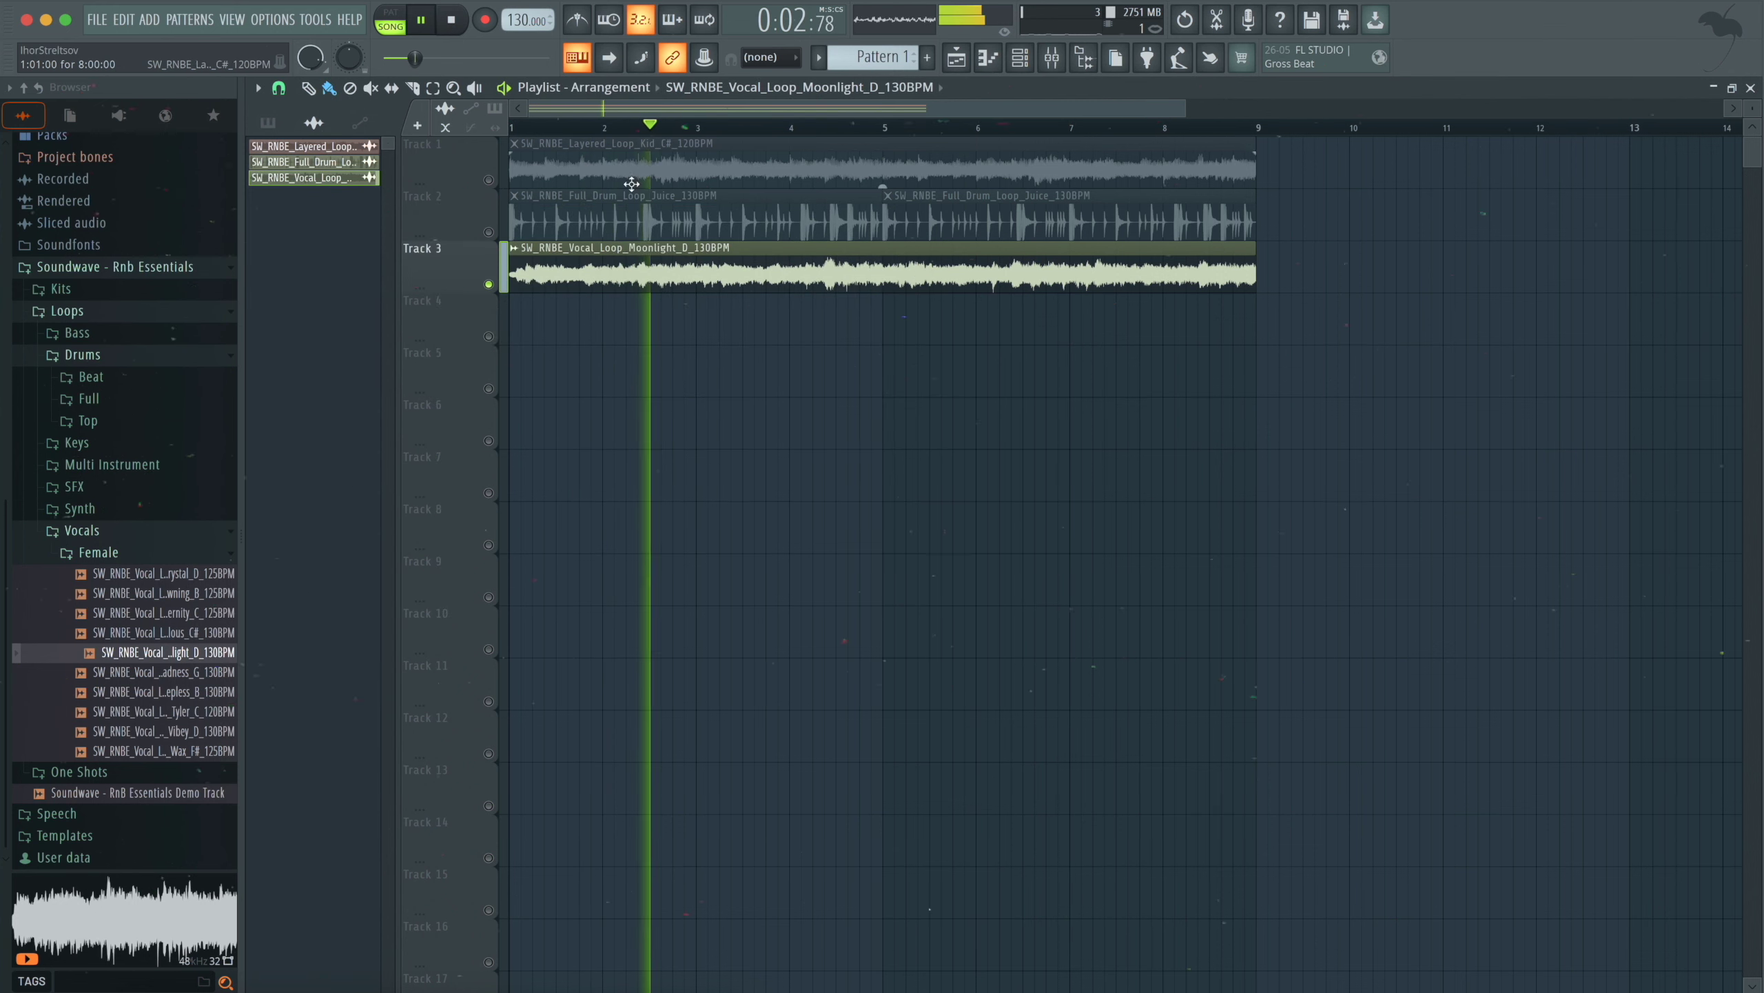
{"action": "key", "text": "space"}
{"action": "left_click", "coordinate": [489, 284], "text": "ctrl"}
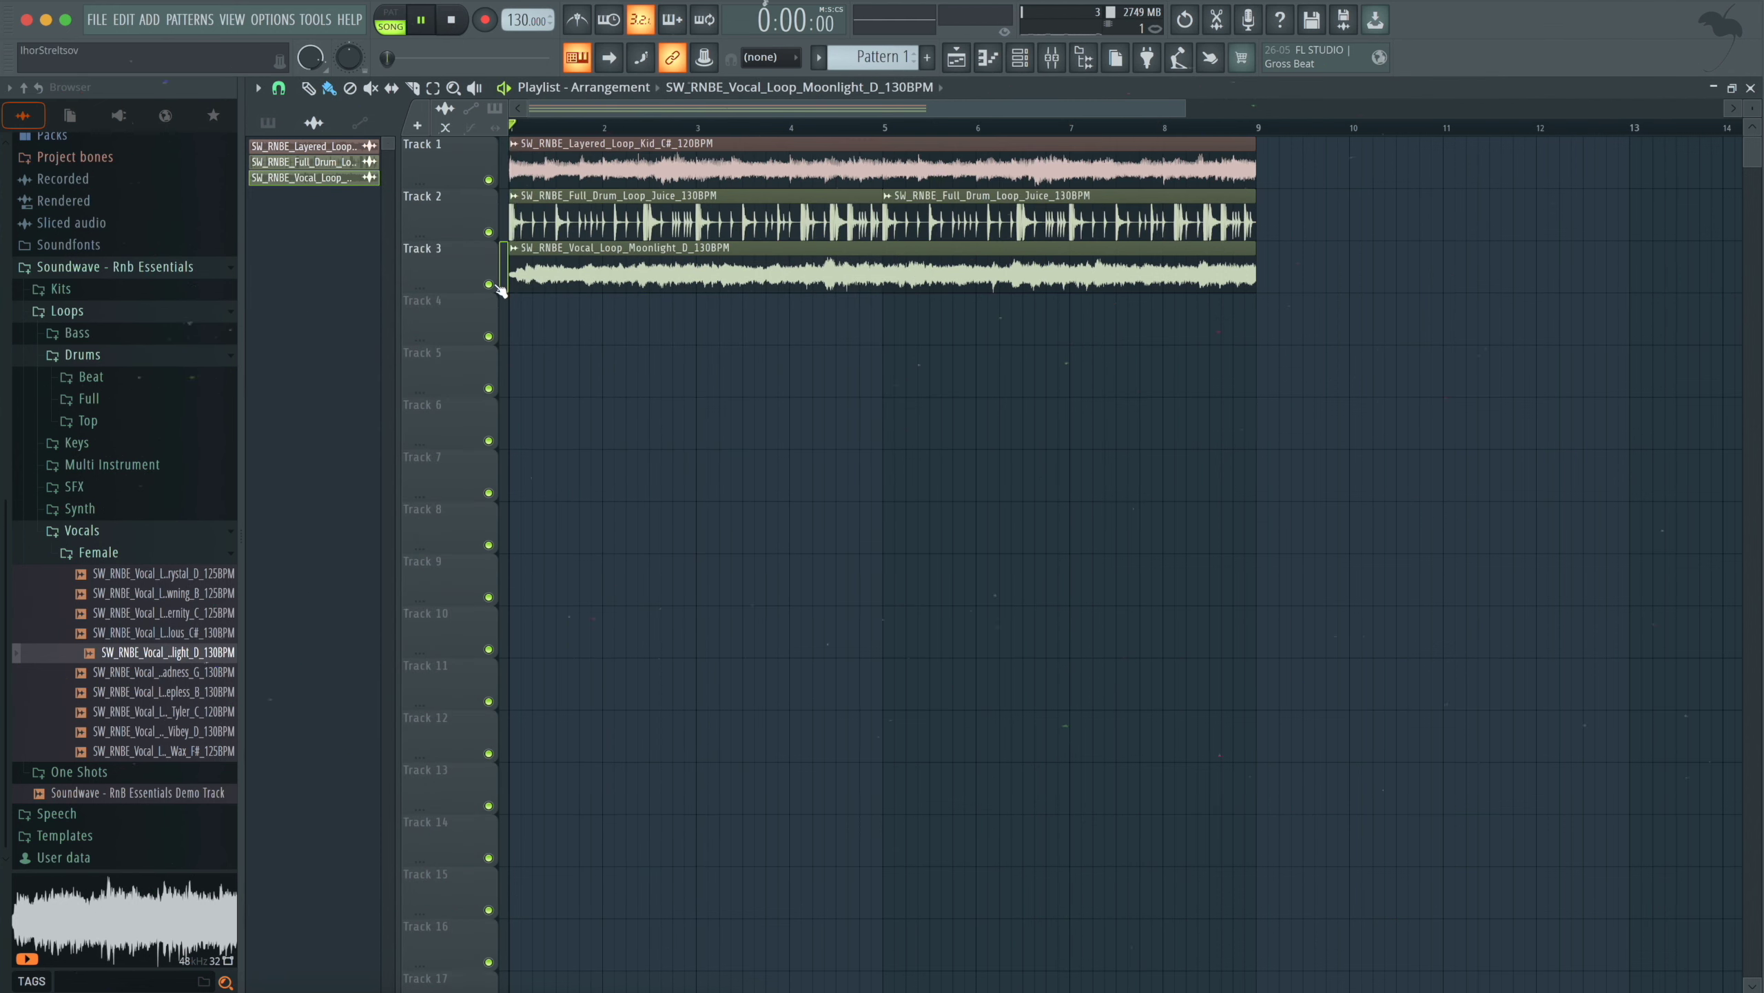
- Shift the Moonlight vocal's pitch to -900 cents, listen to it with the full arrangement and close its settings
{"action": "key", "text": "space"}
{"action": "double_click", "coordinate": [517, 278]}
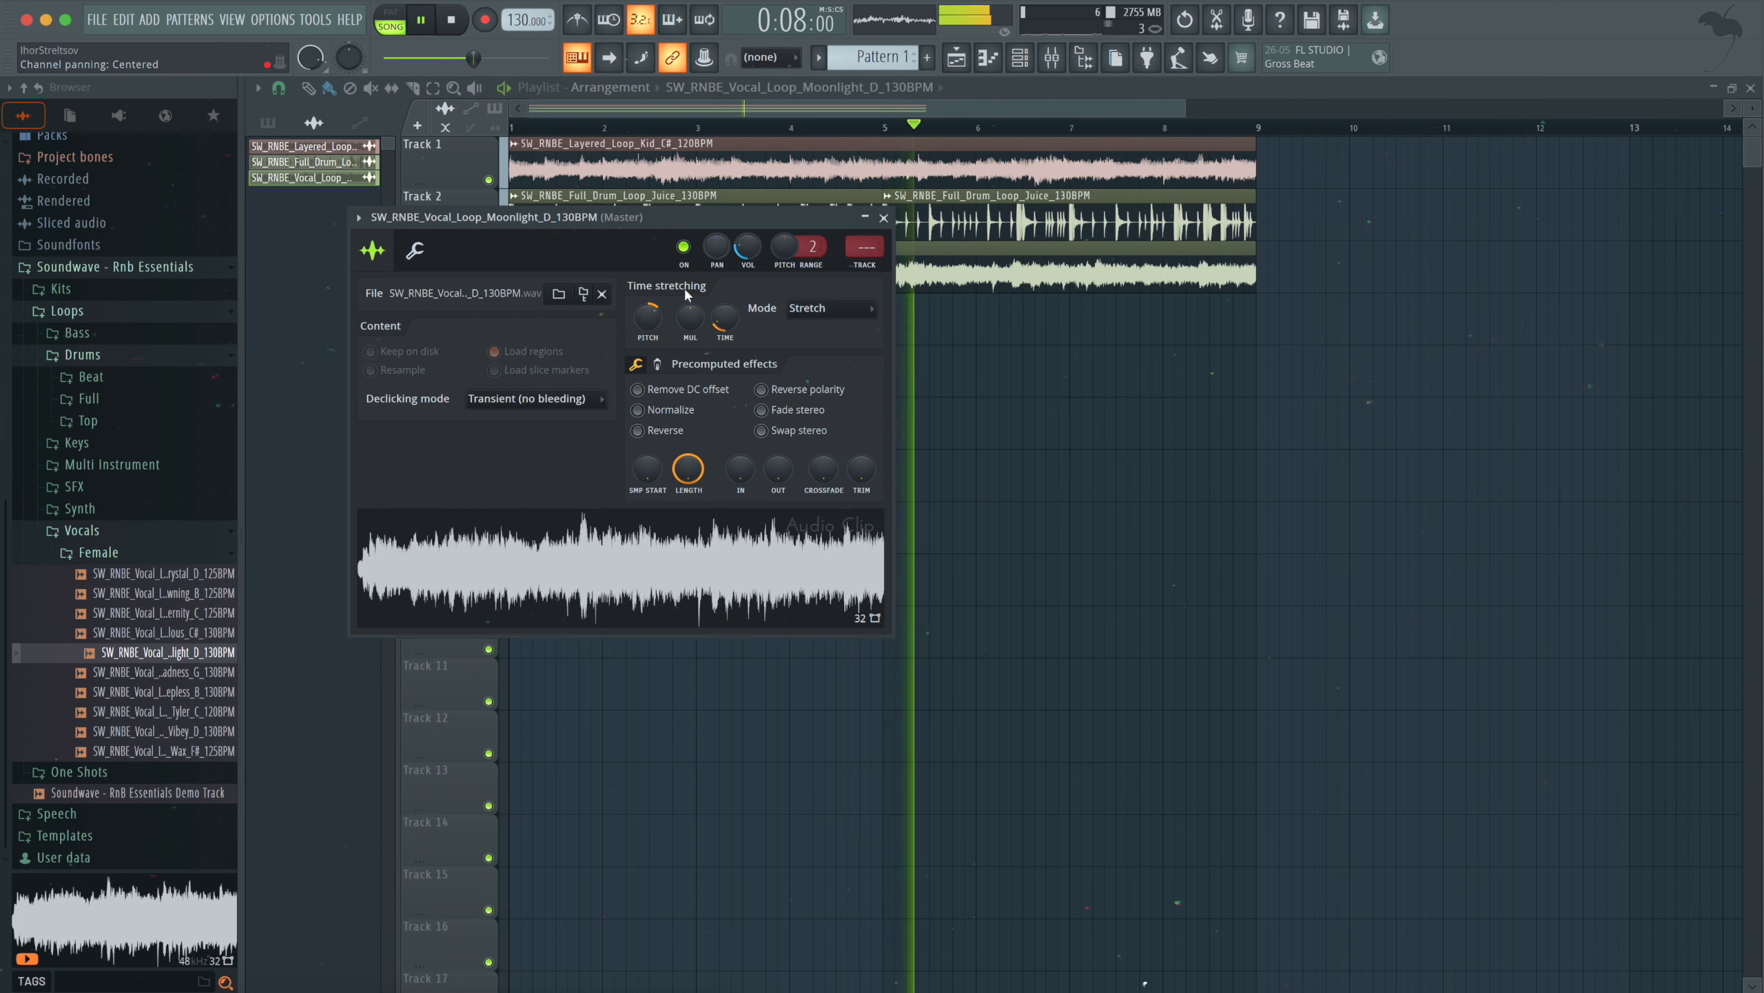
{"action": "key", "text": "space"}
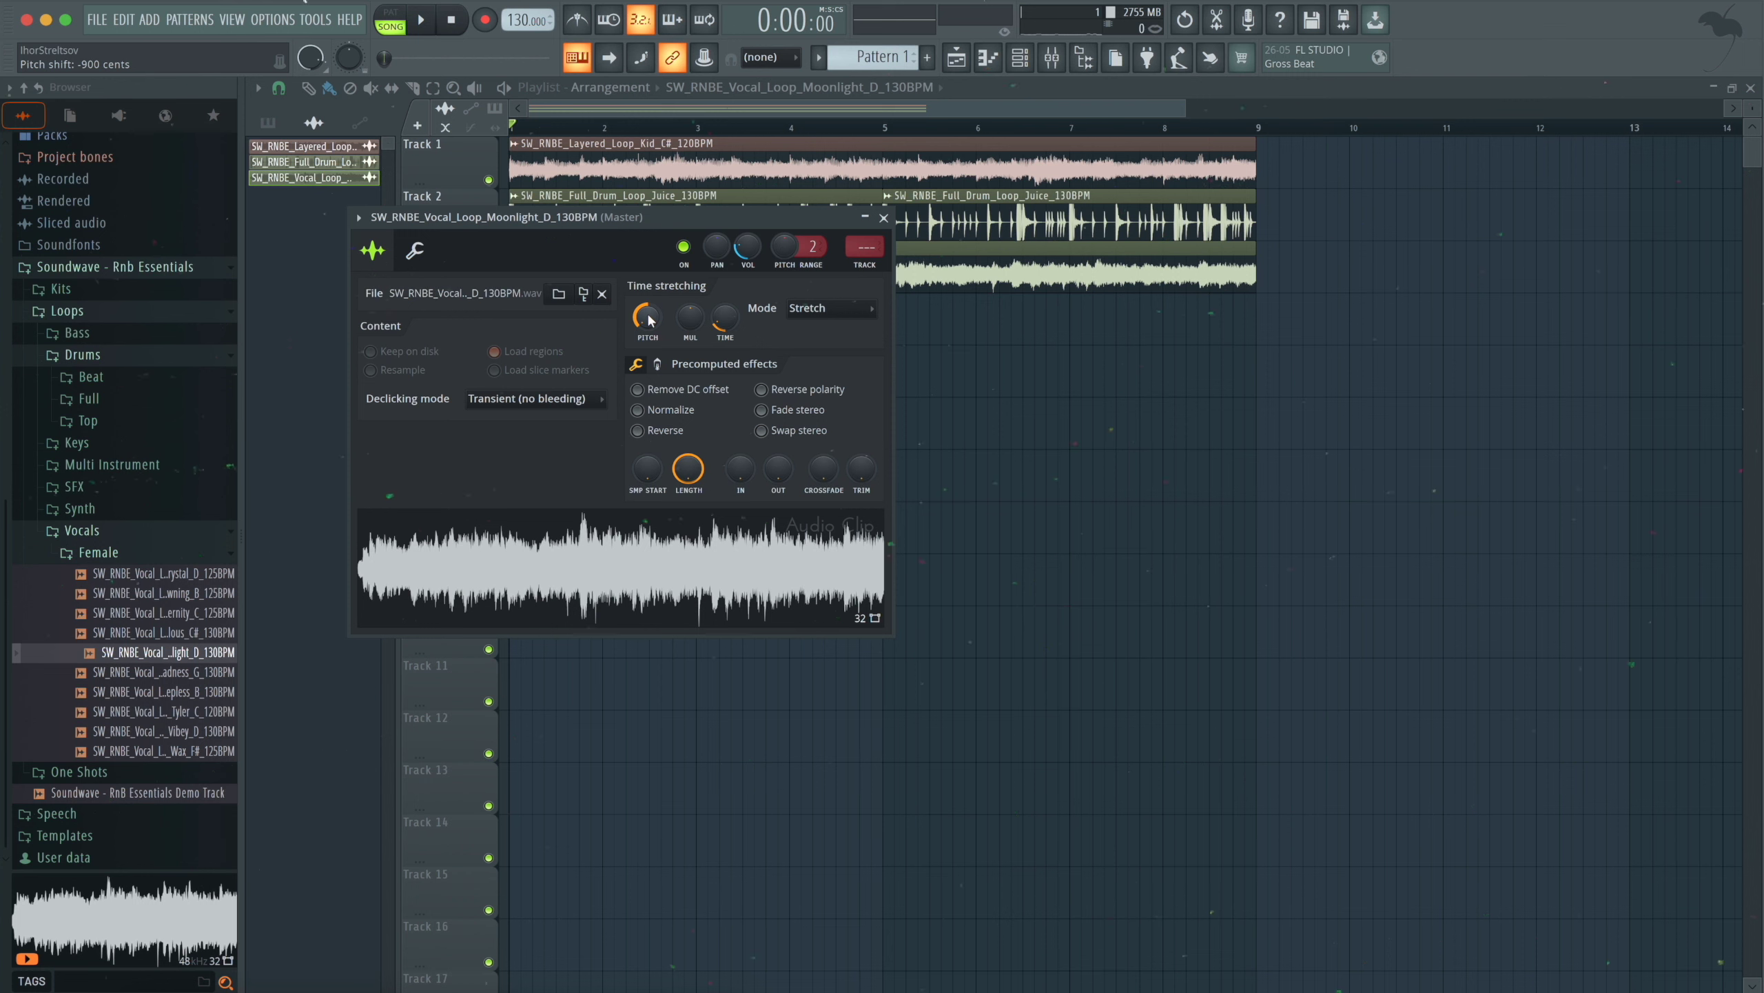
{"action": "key", "text": "space"}
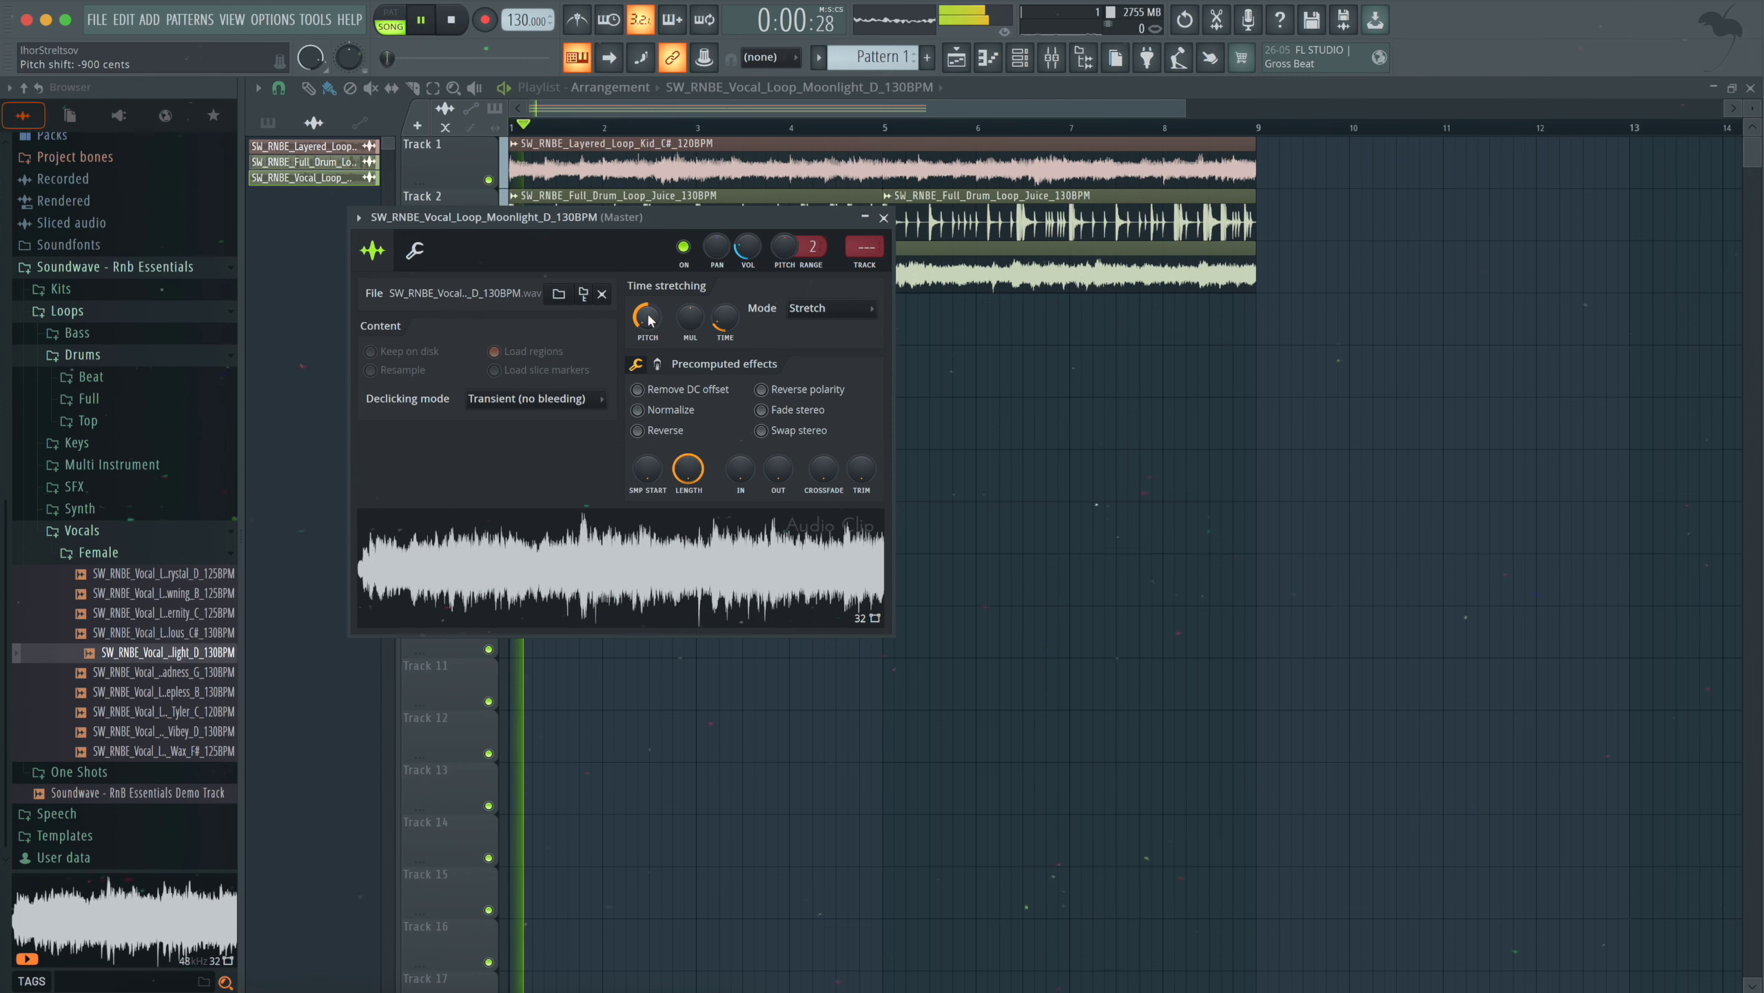
{"action": "left_click", "coordinate": [884, 218]}
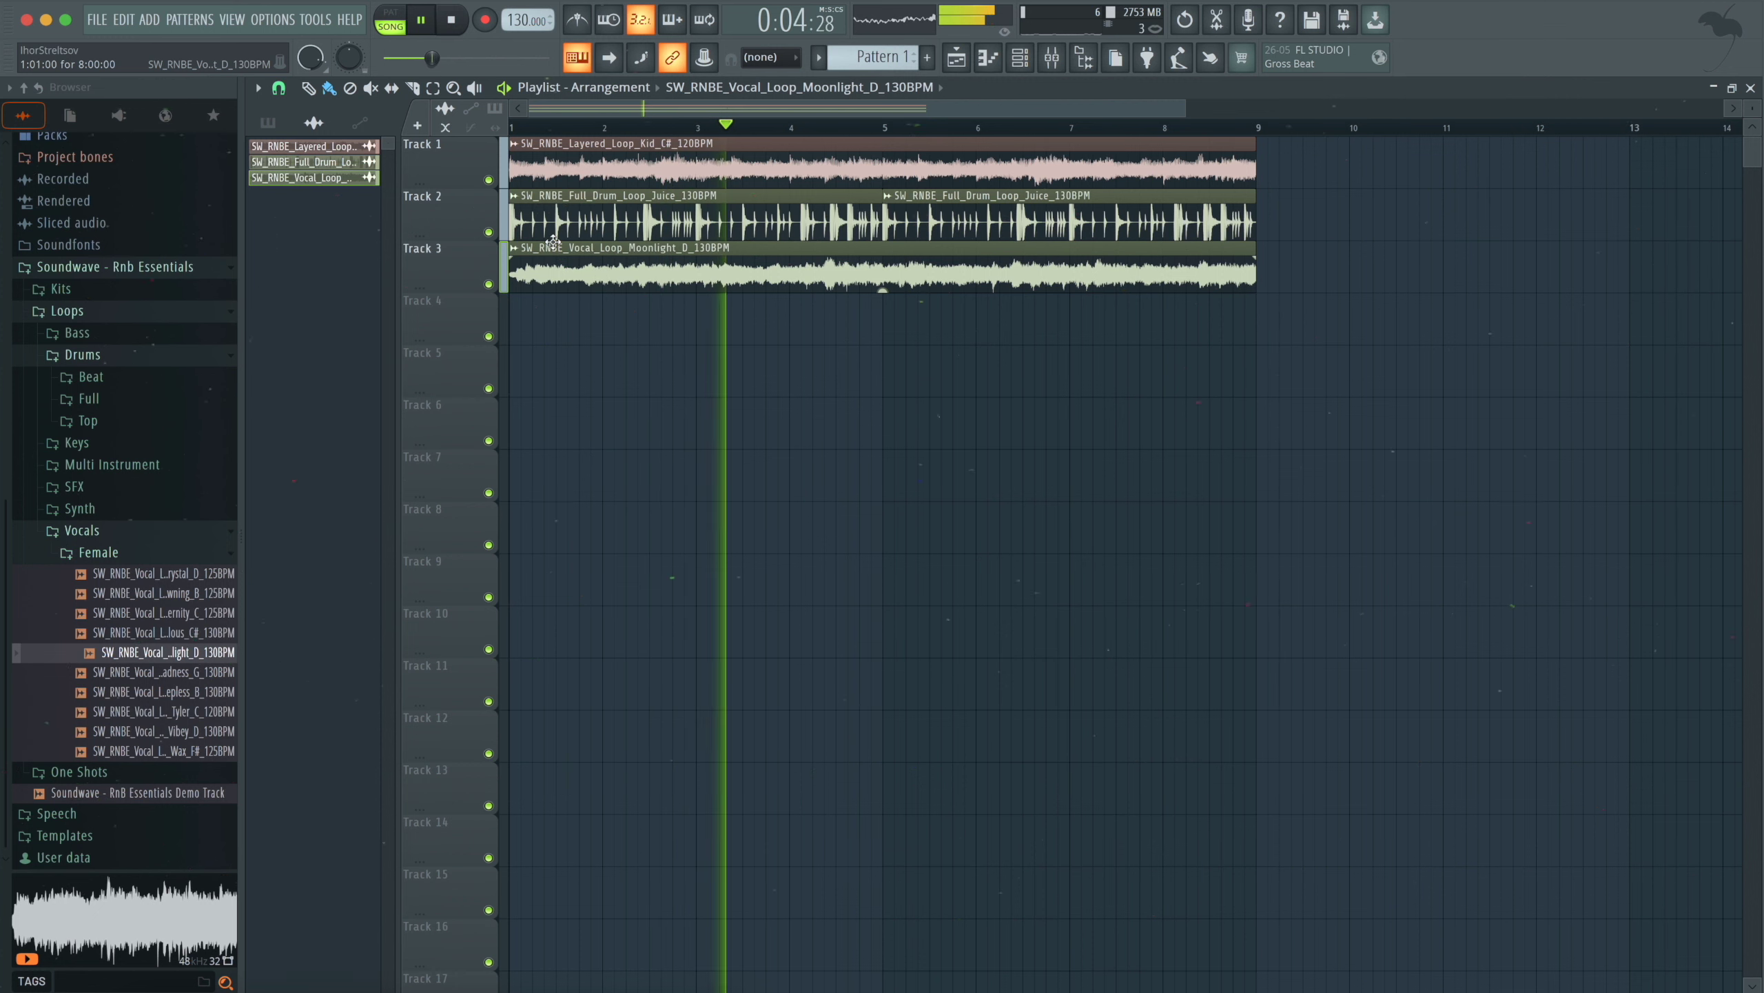
- Stop playback, route the Moonlight vocal to mixer insert 3 and load ValhallaRoom in its first effect slot
{"action": "double_click", "coordinate": [619, 251]}
{"action": "key", "text": "space"}
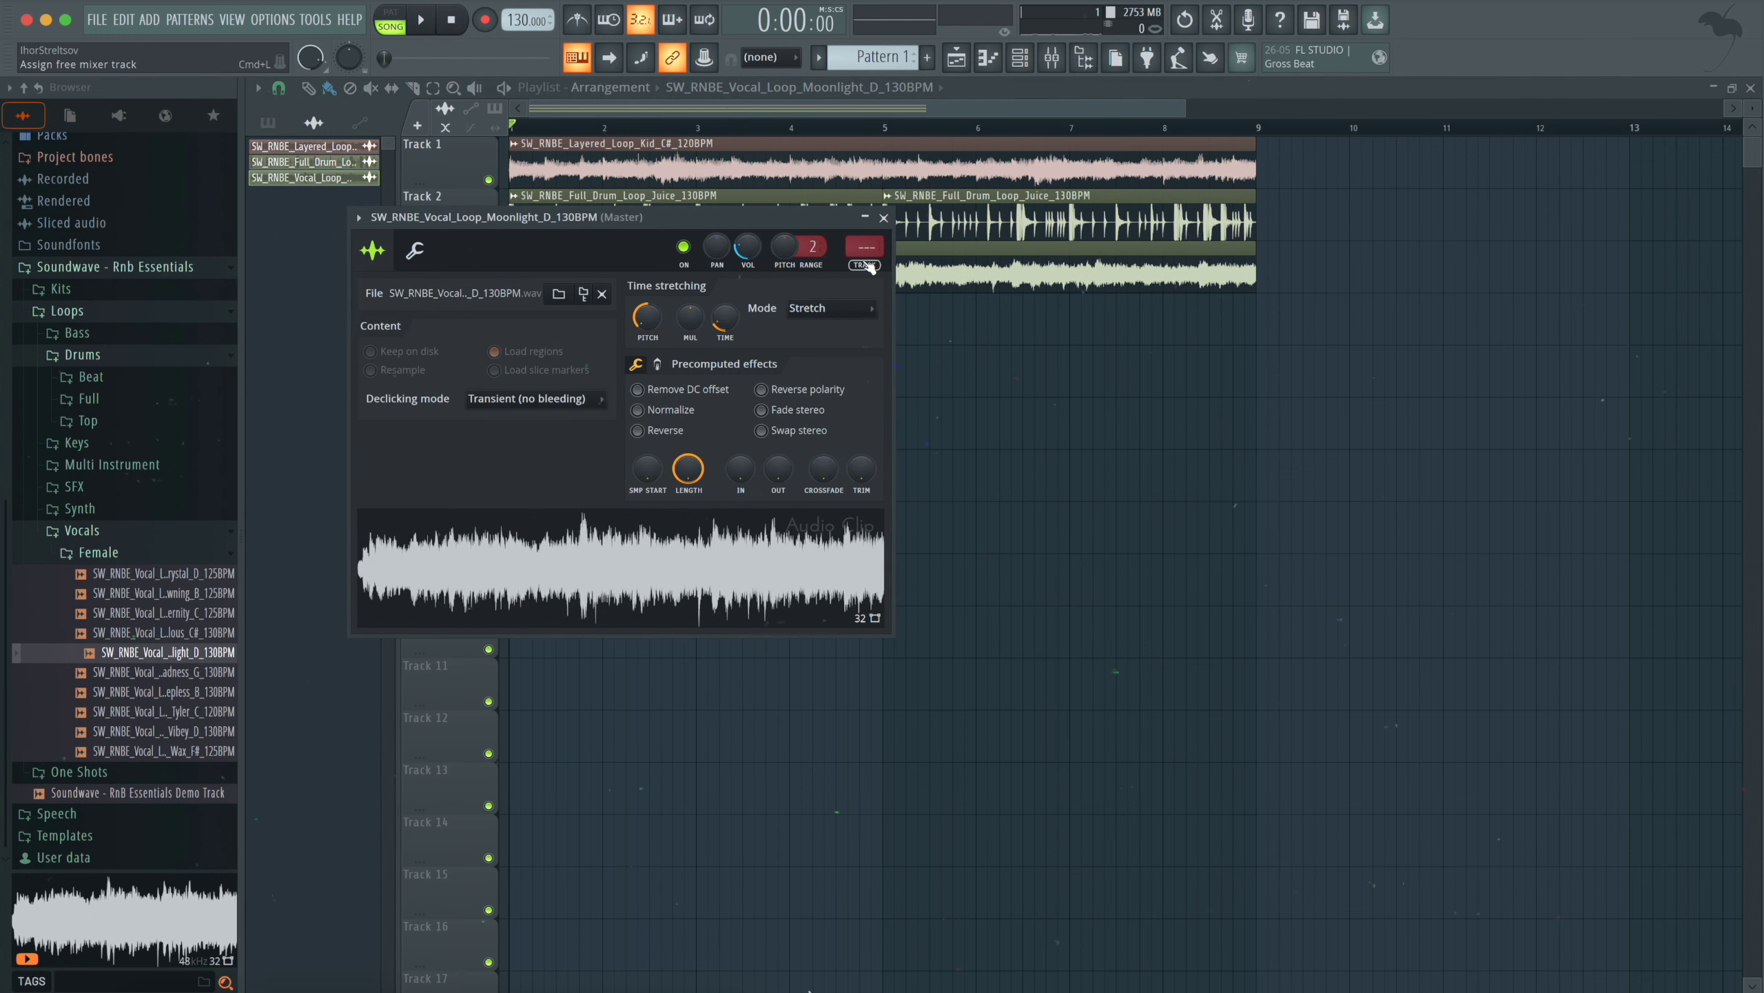
{"action": "left_click", "coordinate": [866, 265]}
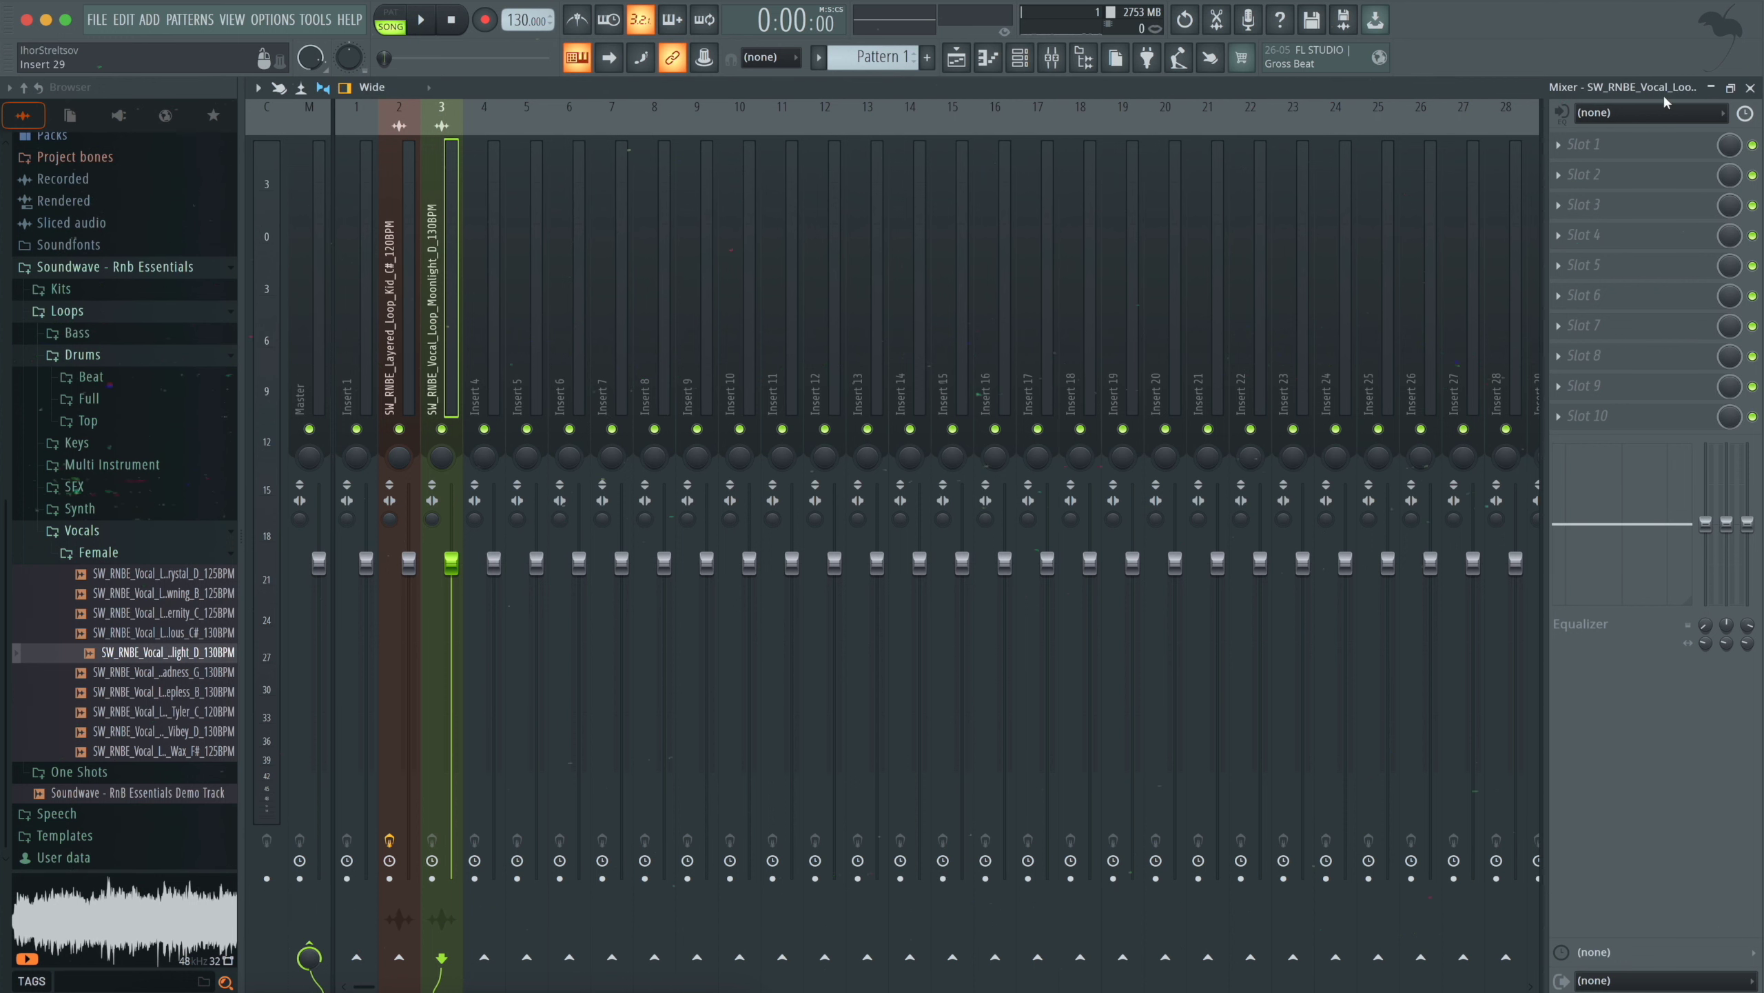
{"action": "left_click", "coordinate": [1591, 144]}
{"action": "left_click", "coordinate": [1348, 190]}
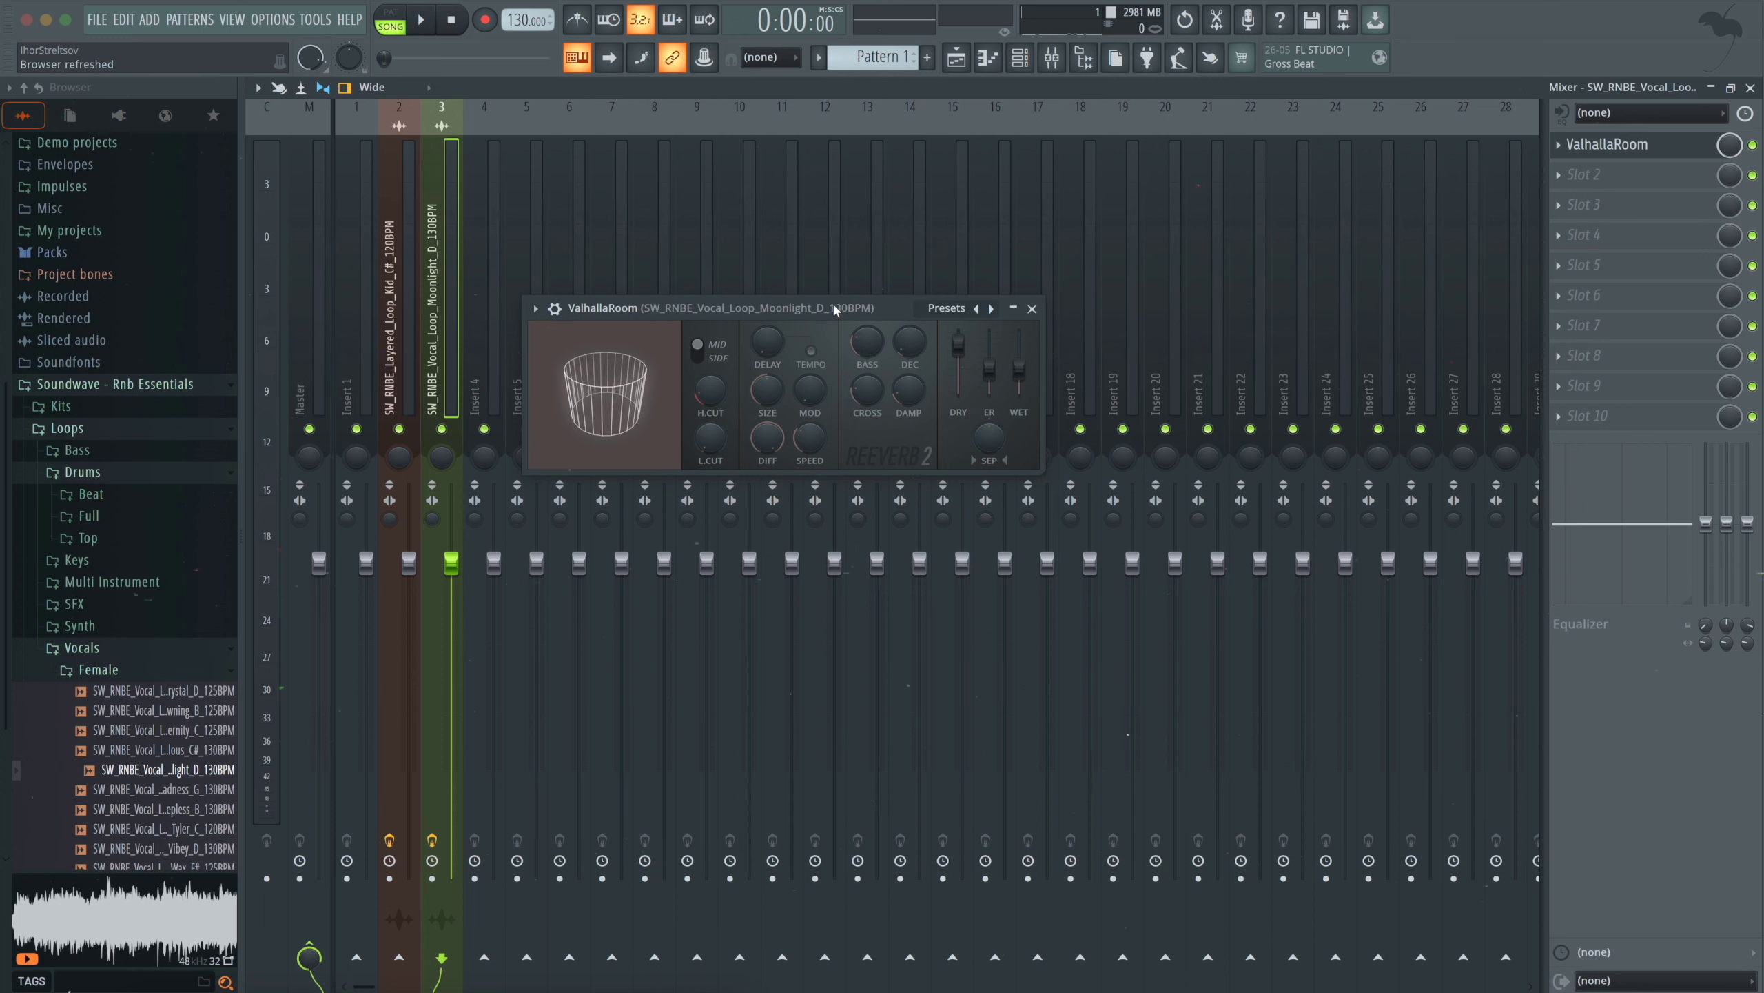
- Raise the wet level of the reverb on the Moonlight vocal and listen to it with the full arrangement
{"action": "left_click_drag", "start_coordinate": [1019, 368], "coordinate": [1019, 333]}
{"action": "key", "text": "space"}
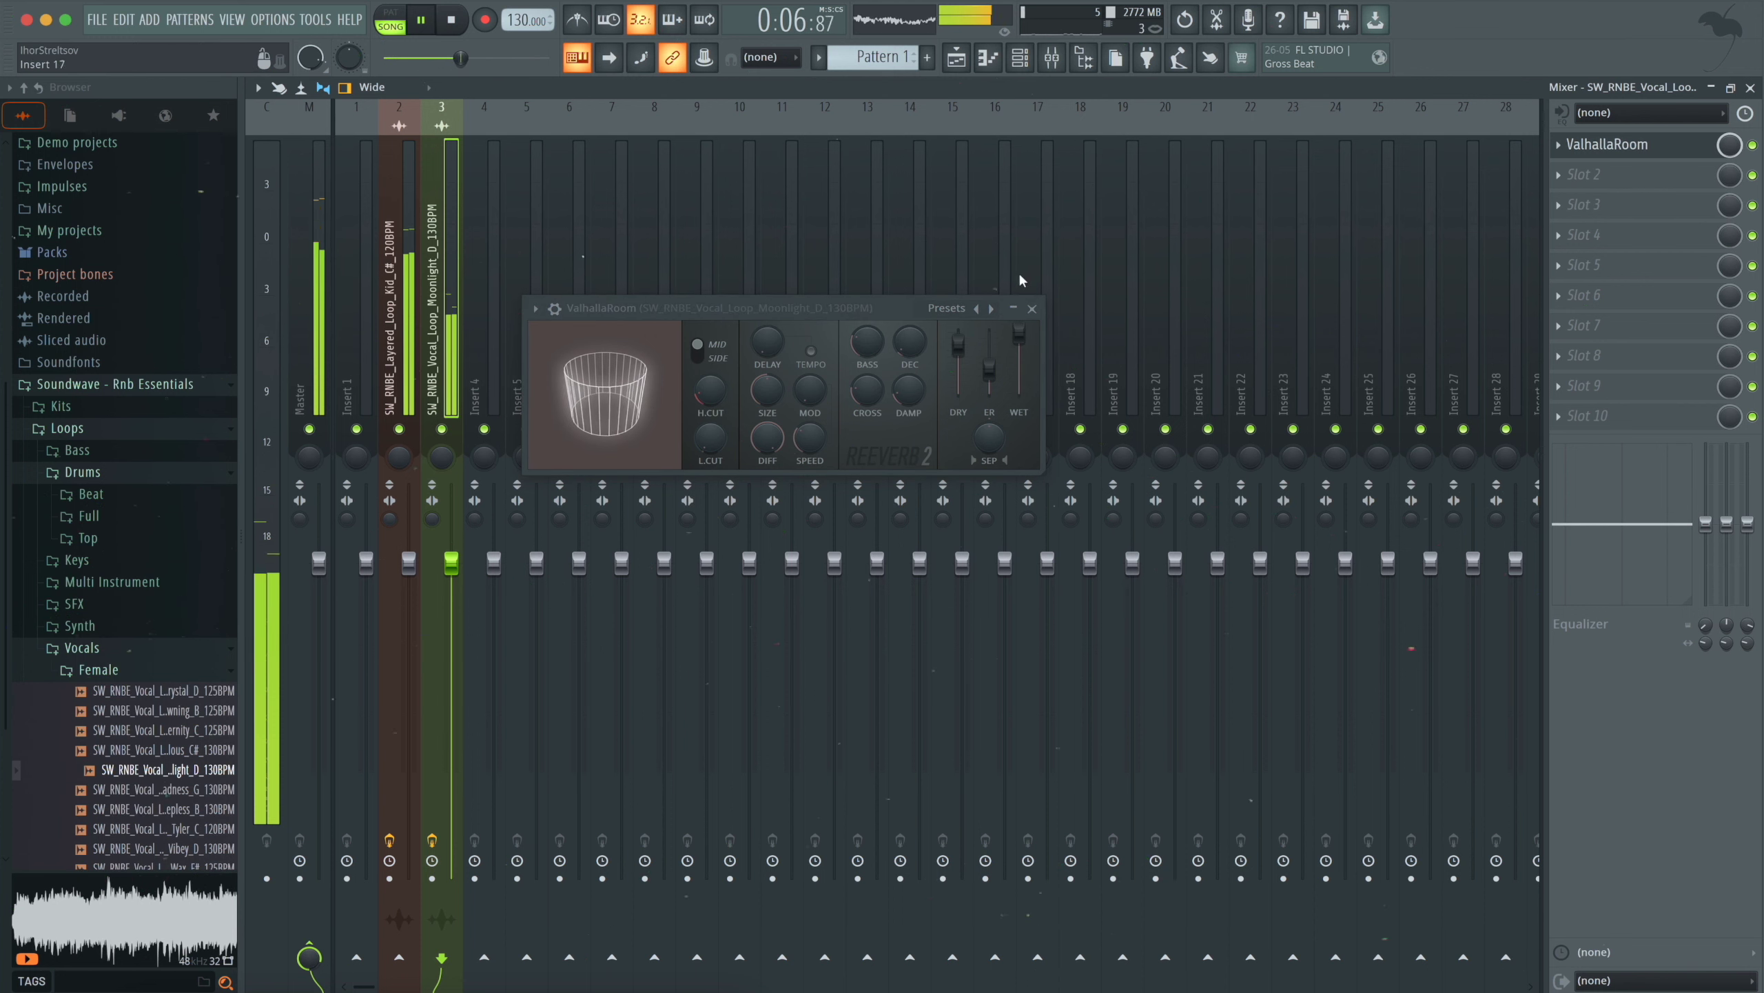
{"action": "left_click_drag", "start_coordinate": [869, 313], "coordinate": [1147, 230]}
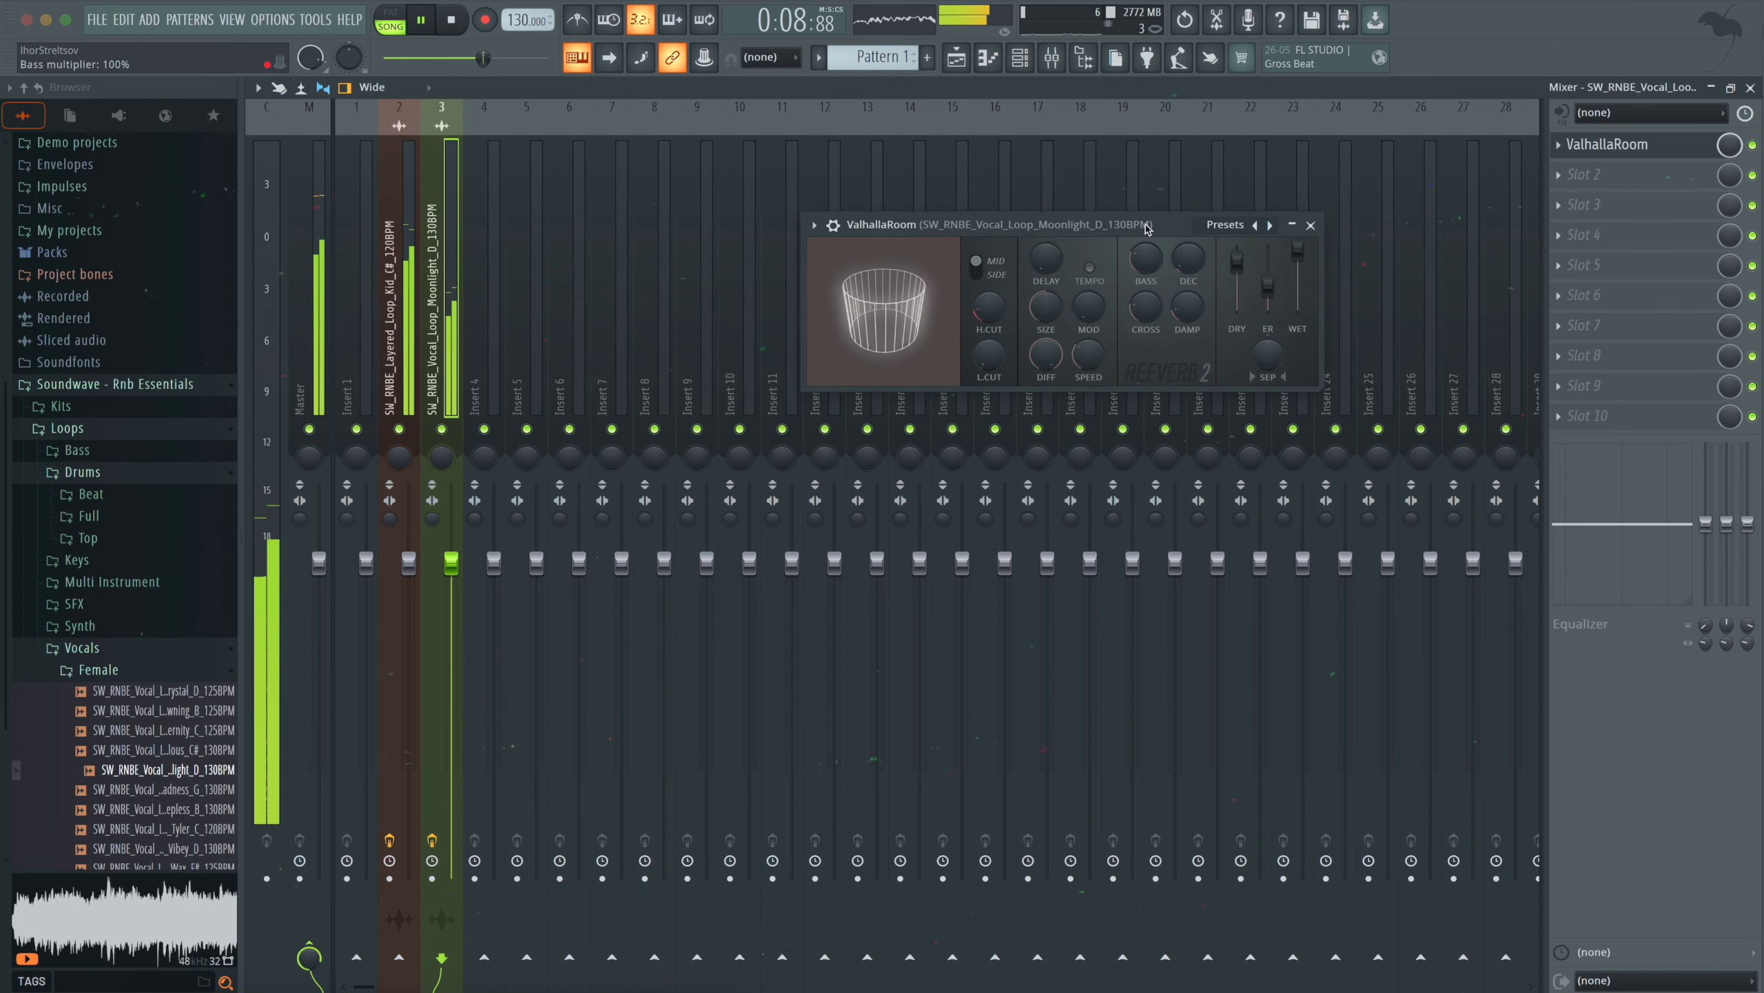
{"action": "key", "text": "space"}
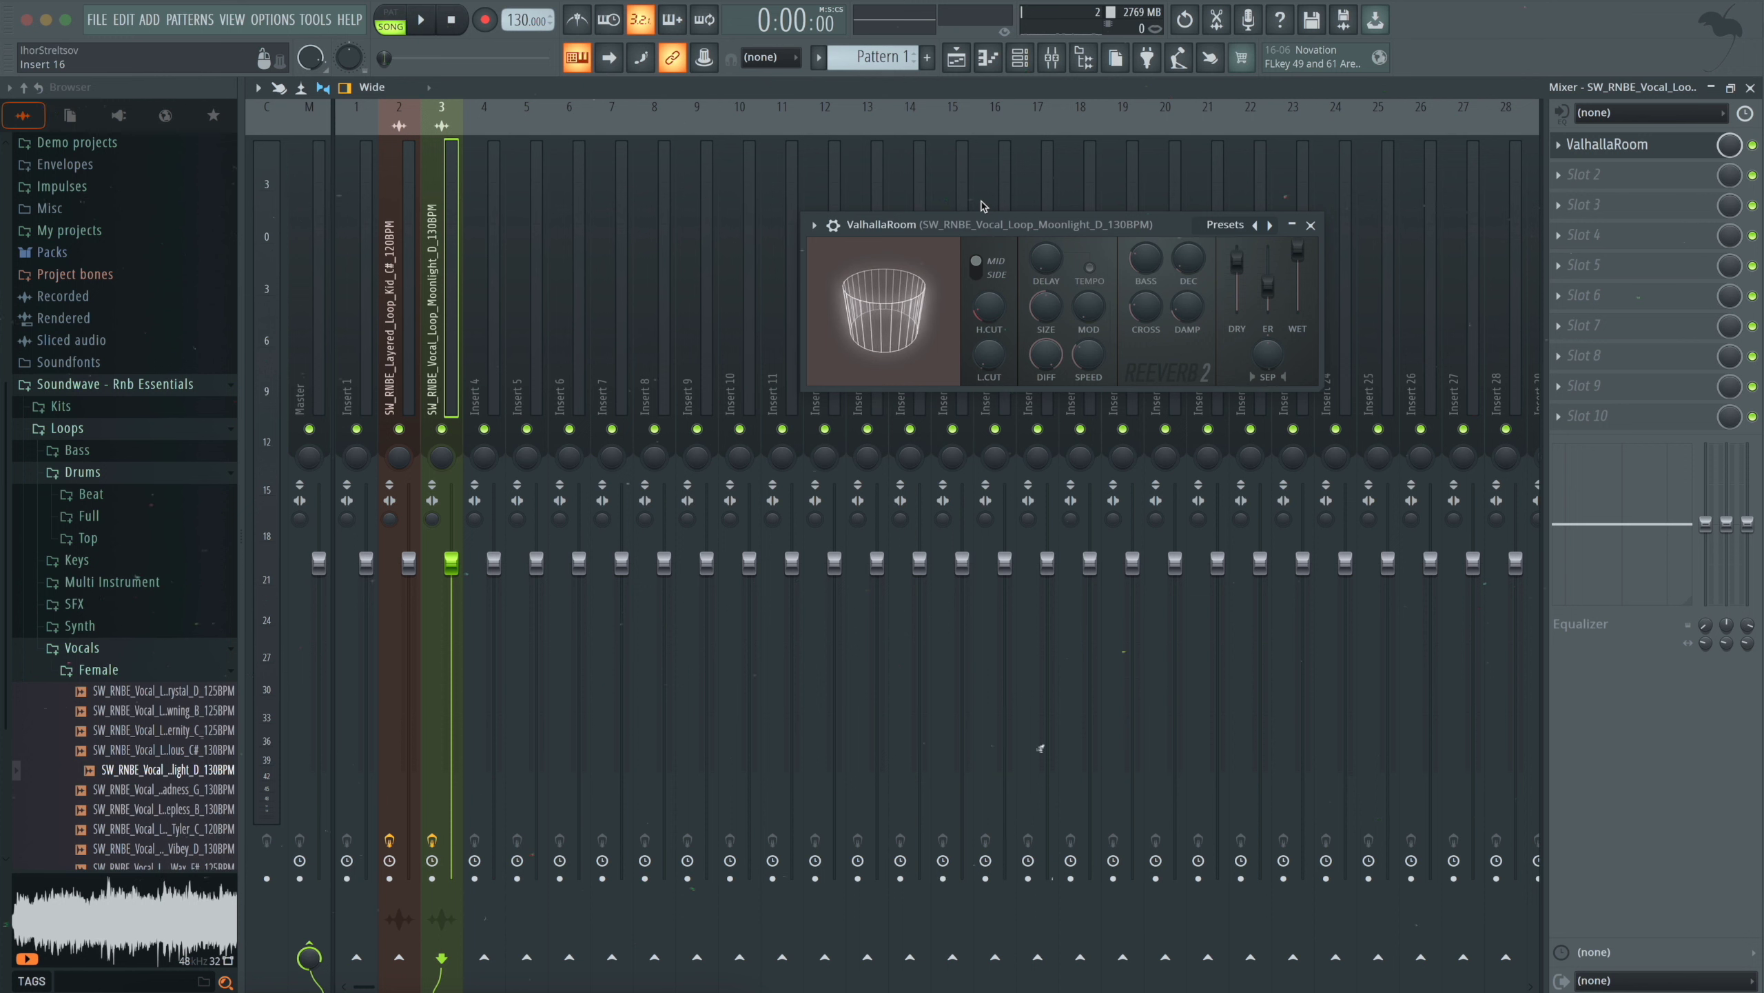
- Close the reverb plugin, the mixer and the remaining floating windows to return to the playlist
{"action": "left_click", "coordinate": [1311, 225]}
{"action": "left_click", "coordinate": [991, 62]}
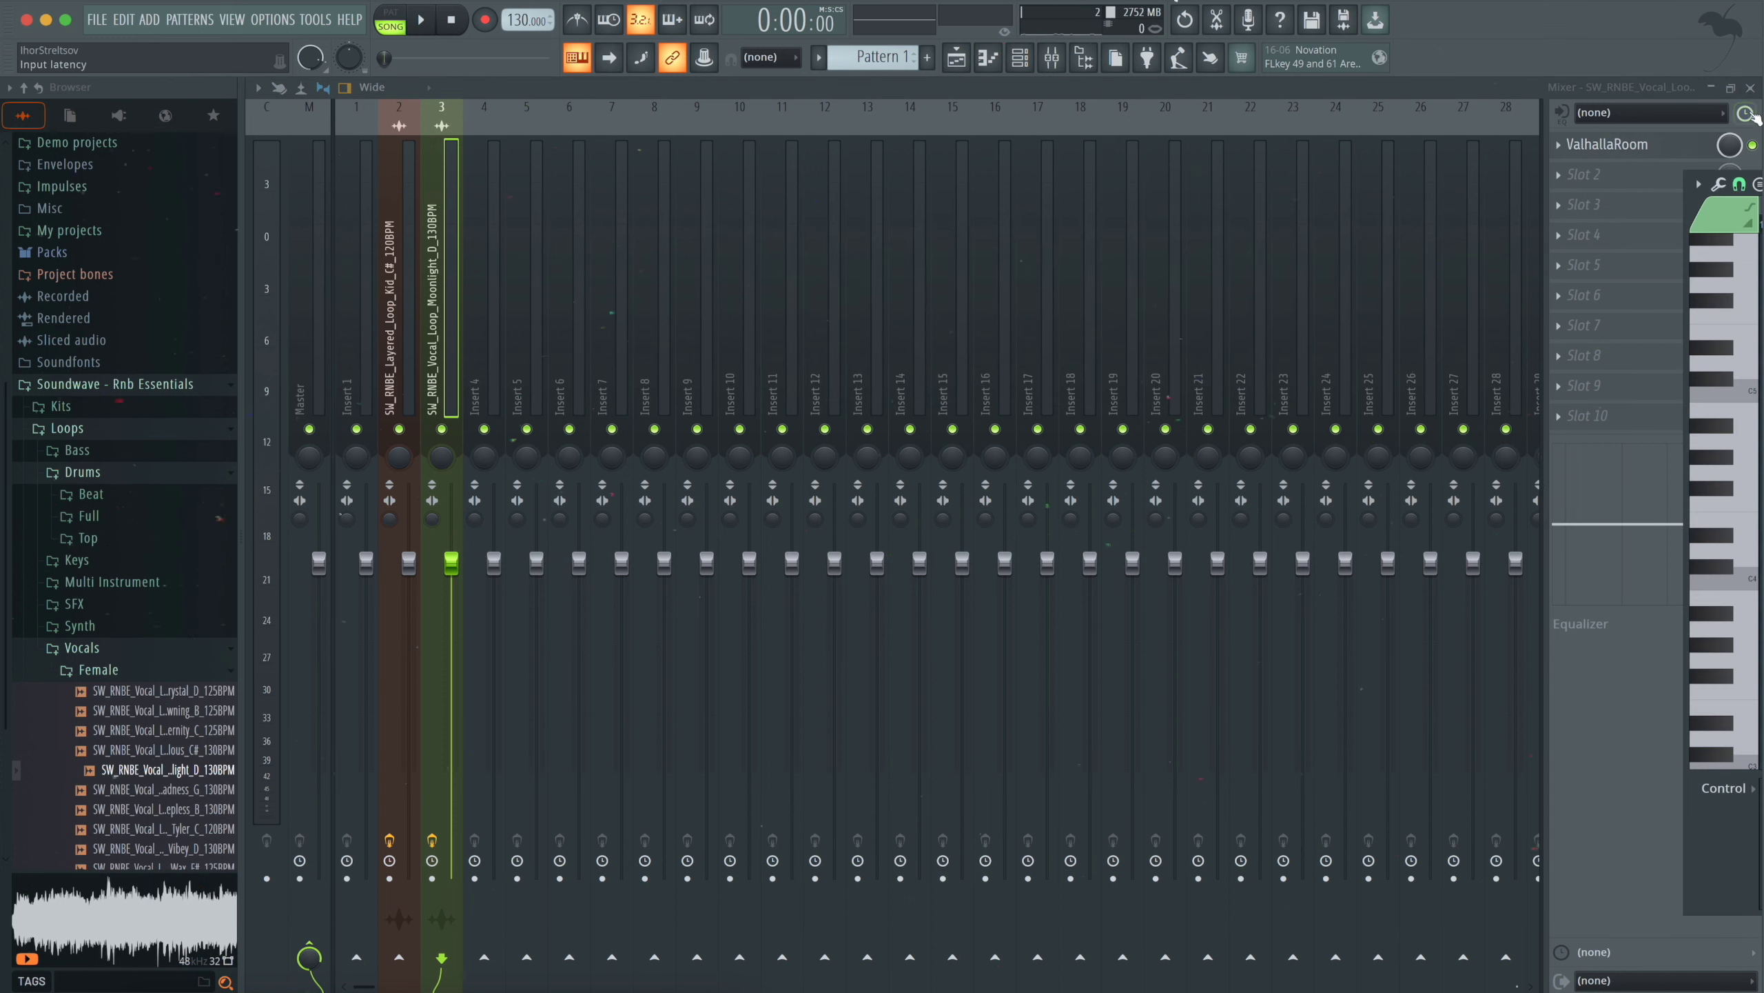
{"action": "left_click", "coordinate": [1751, 87]}
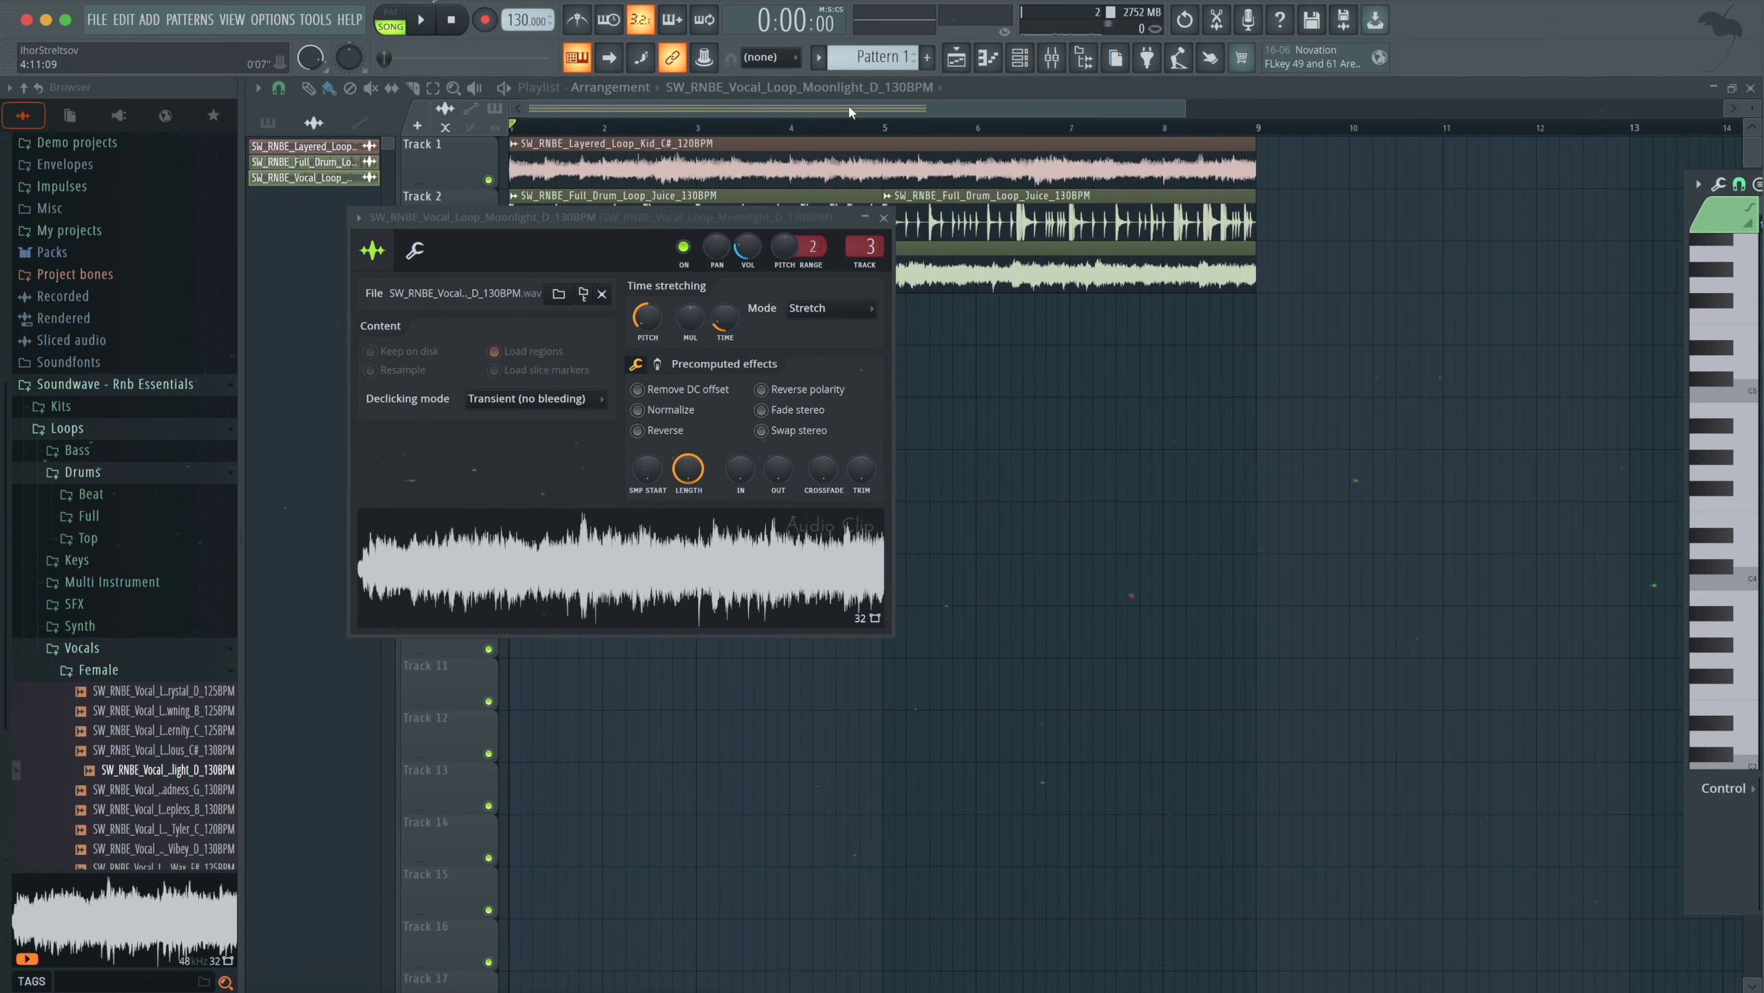
{"action": "key", "text": "F12"}
- Collapse the Vocals folder and open the Soundscape folder under SFX in the Soundwave - Rnb Essentials loops
{"action": "left_click", "coordinate": [81, 648]}
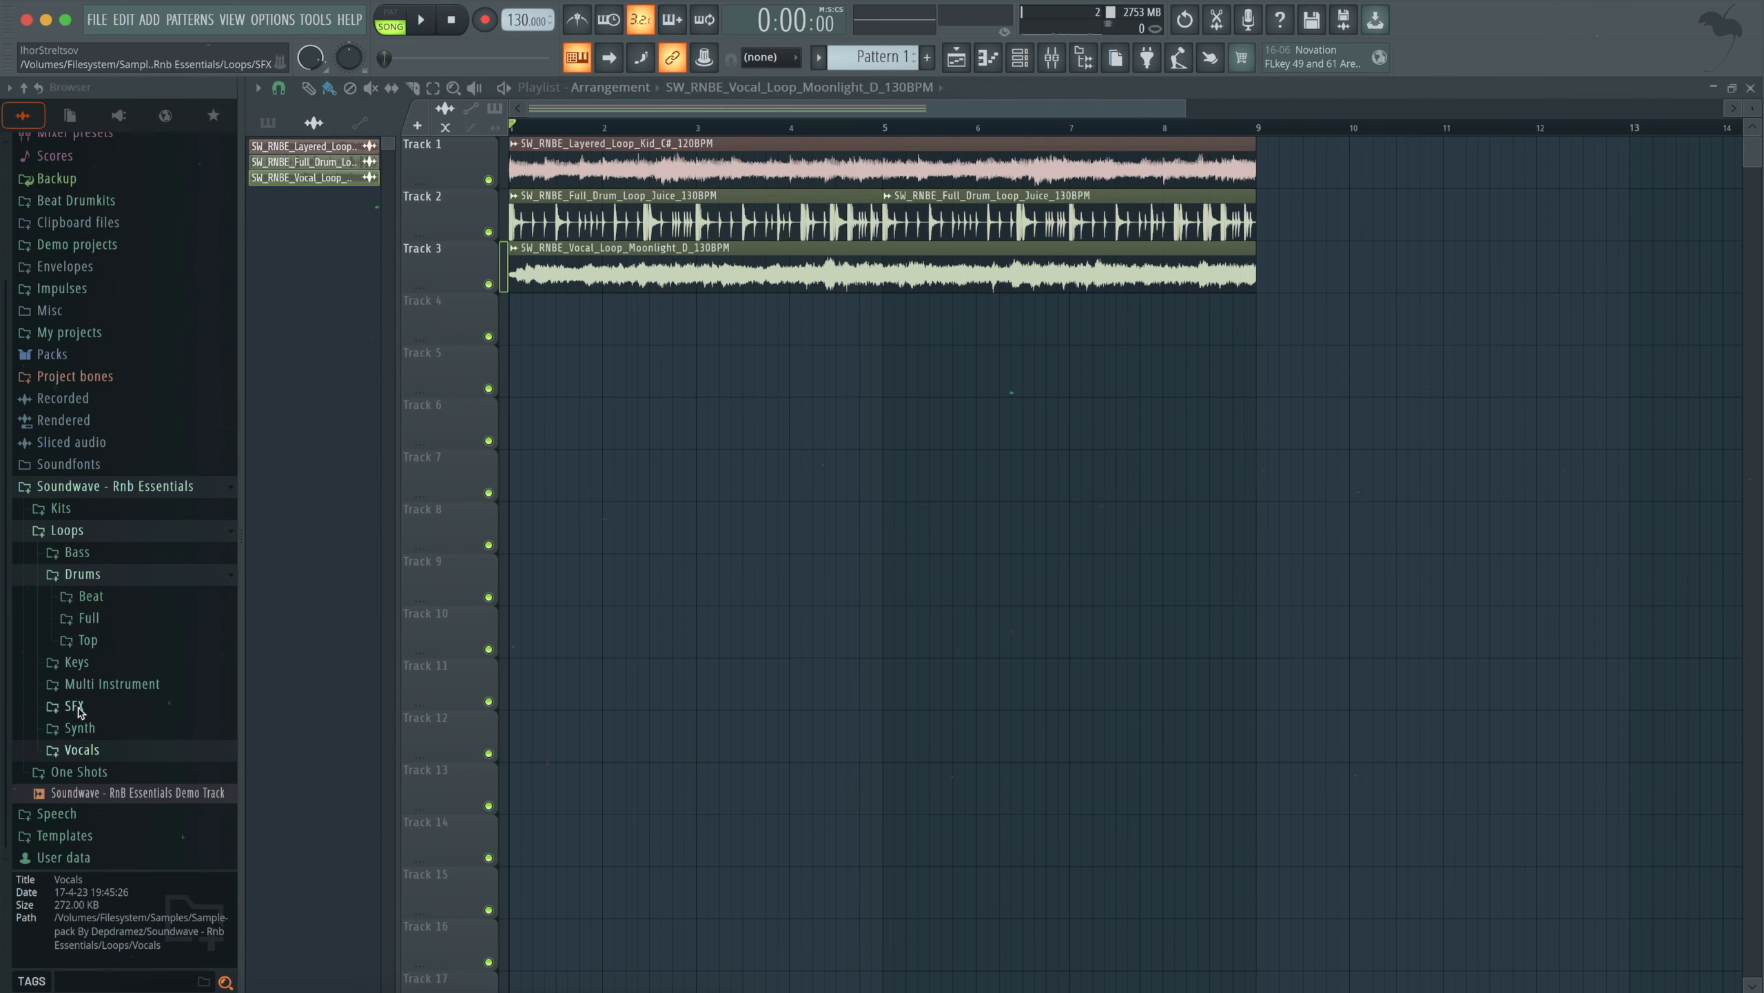
{"action": "left_click", "coordinate": [74, 707]}
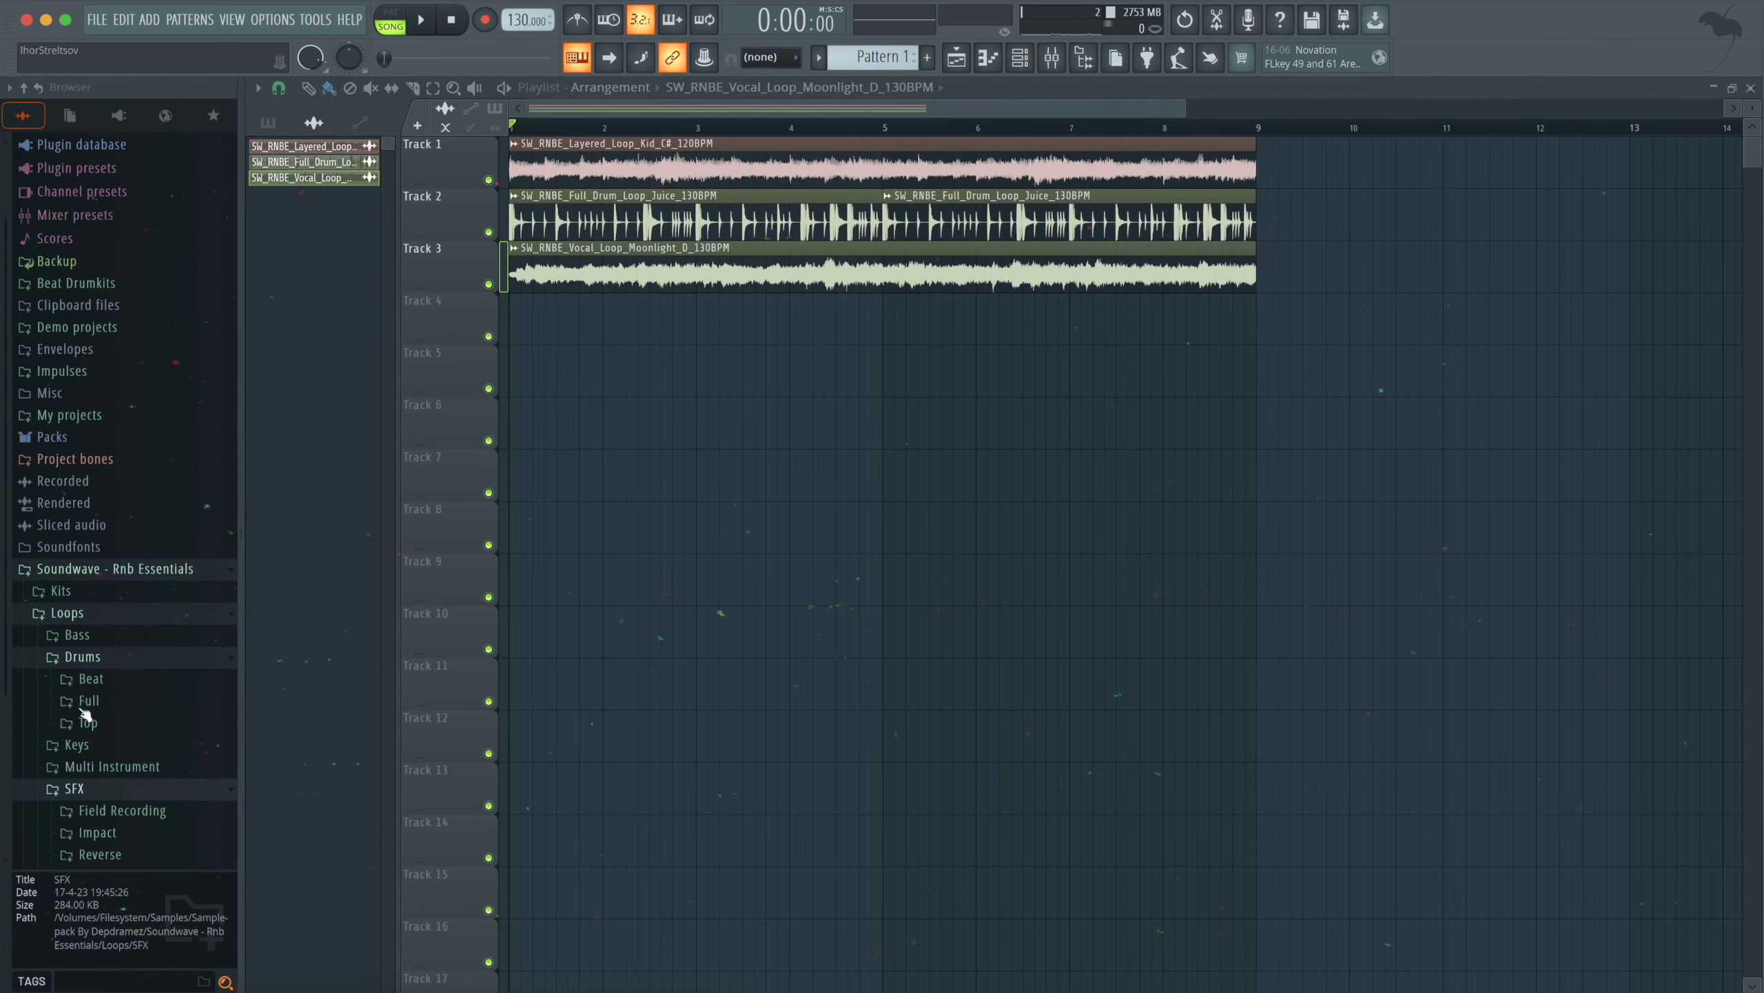
{"action": "scroll", "coordinate": [104, 757], "scroll_direction": "down", "scroll_amount": 3}
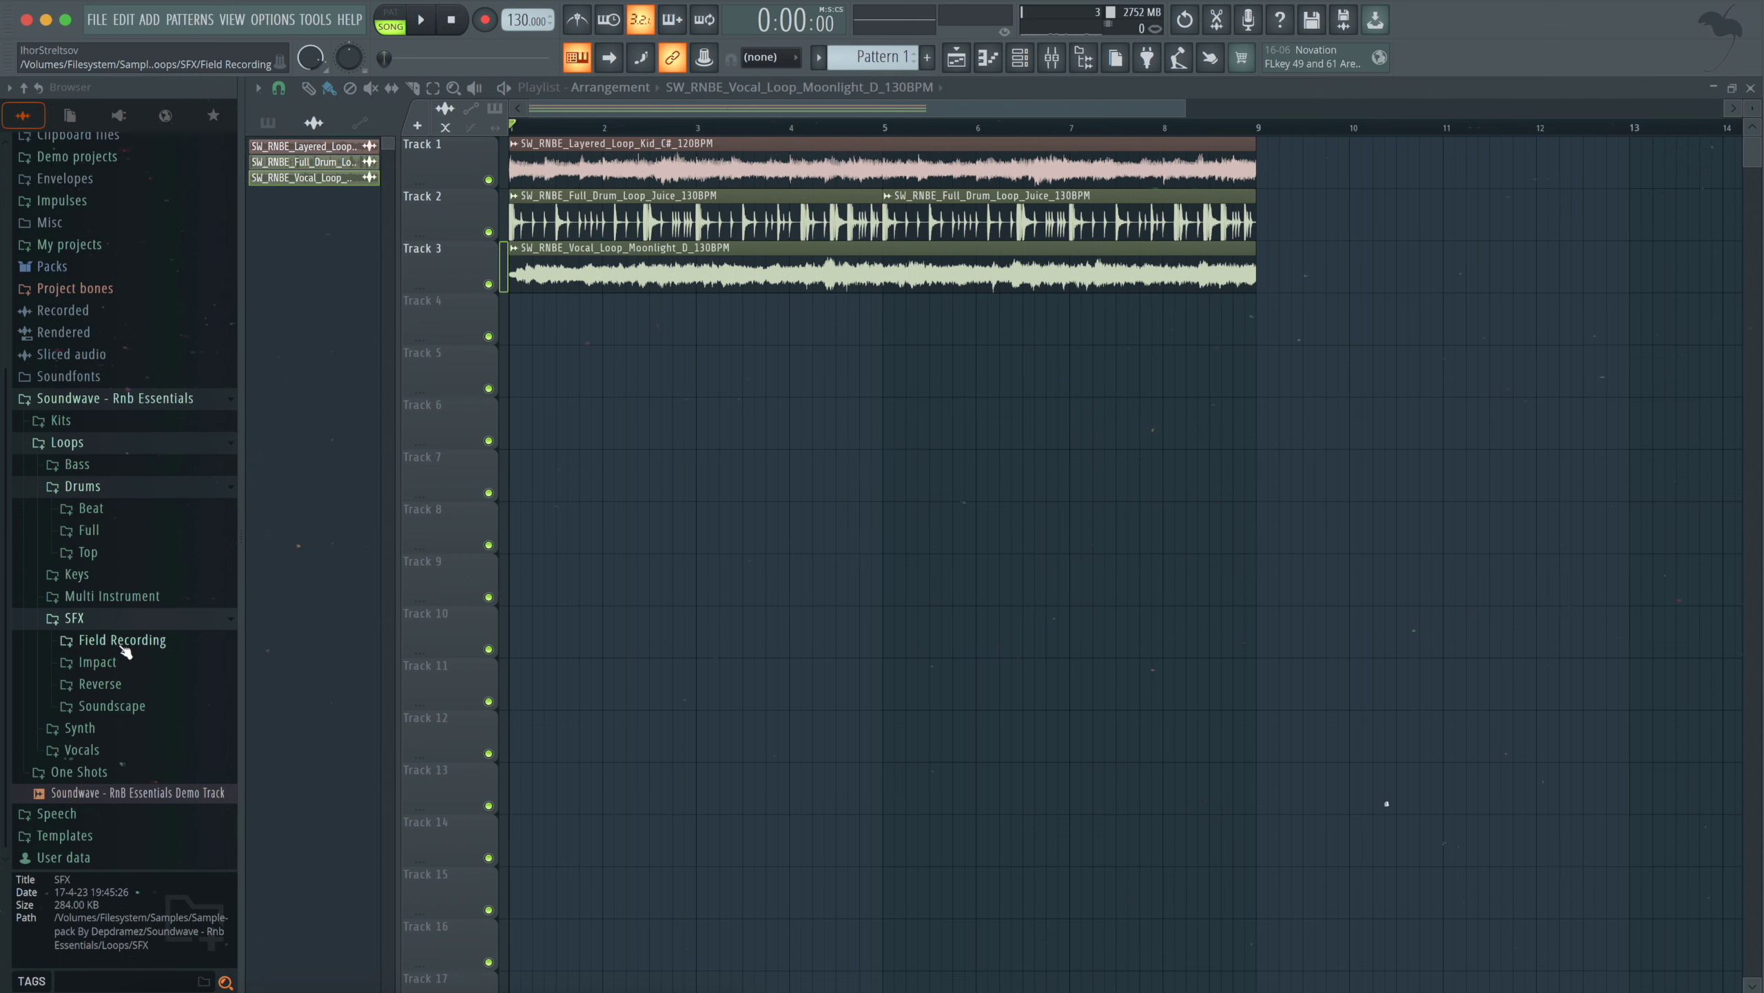
{"action": "left_click", "coordinate": [132, 706]}
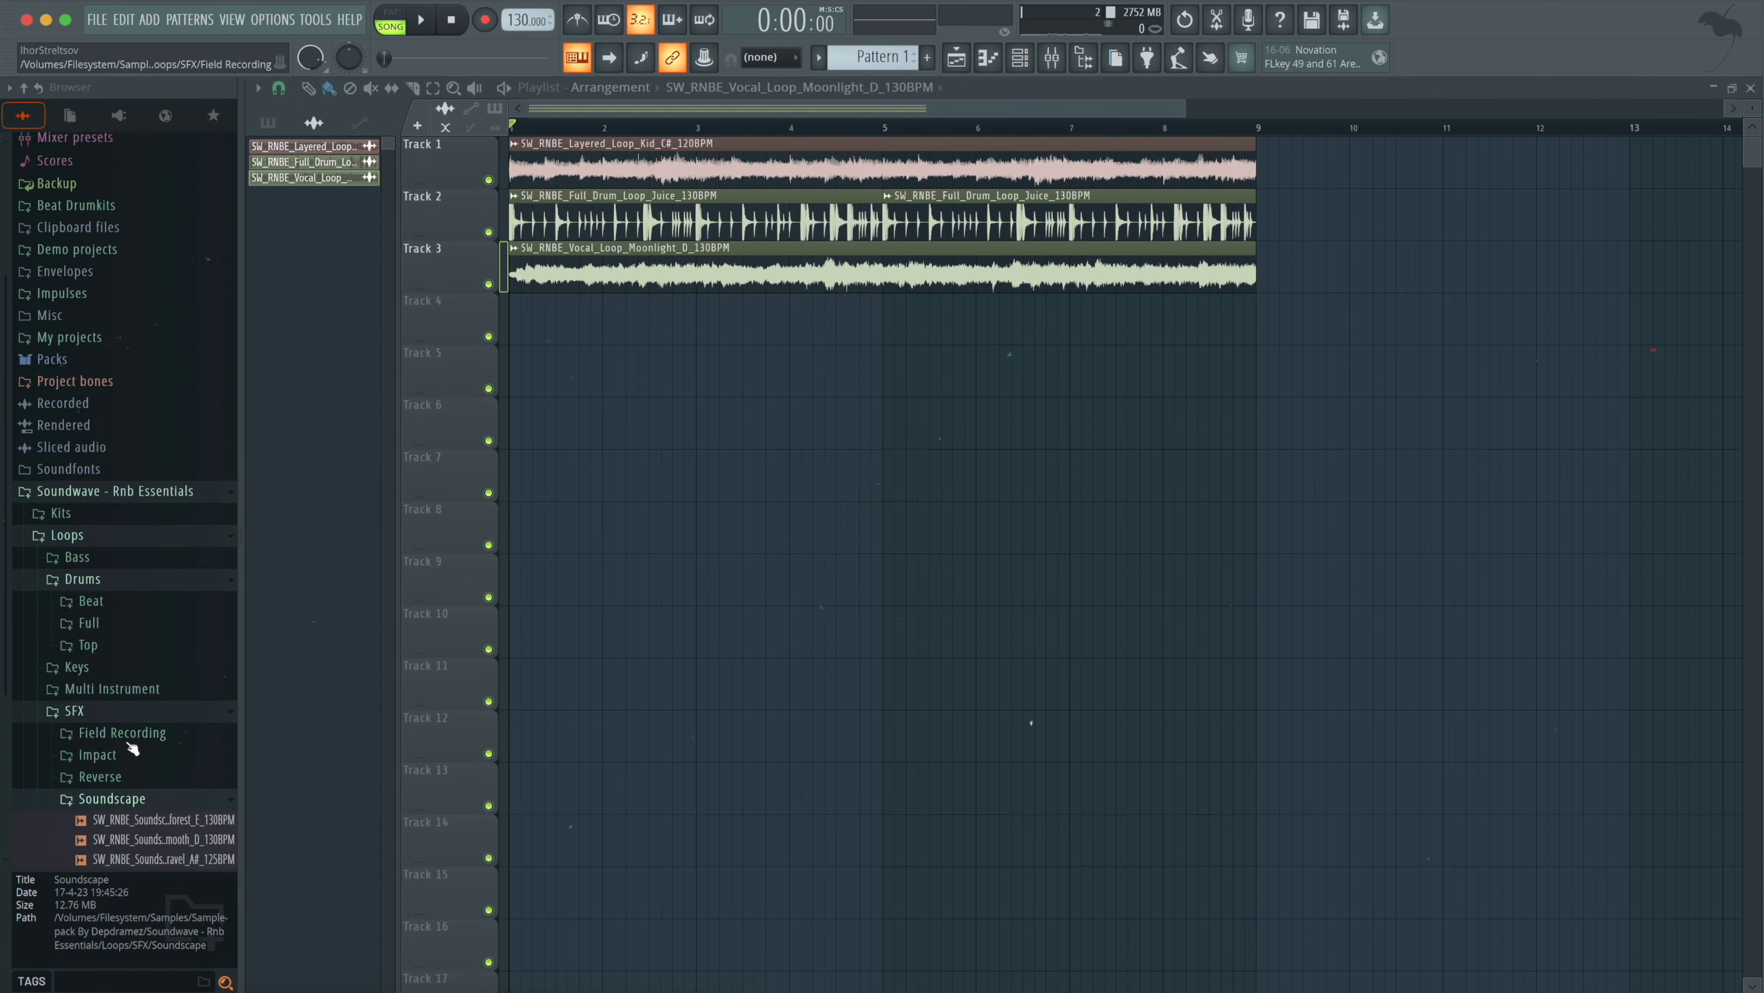
{"action": "scroll", "coordinate": [128, 744], "scroll_direction": "down", "scroll_amount": 2}
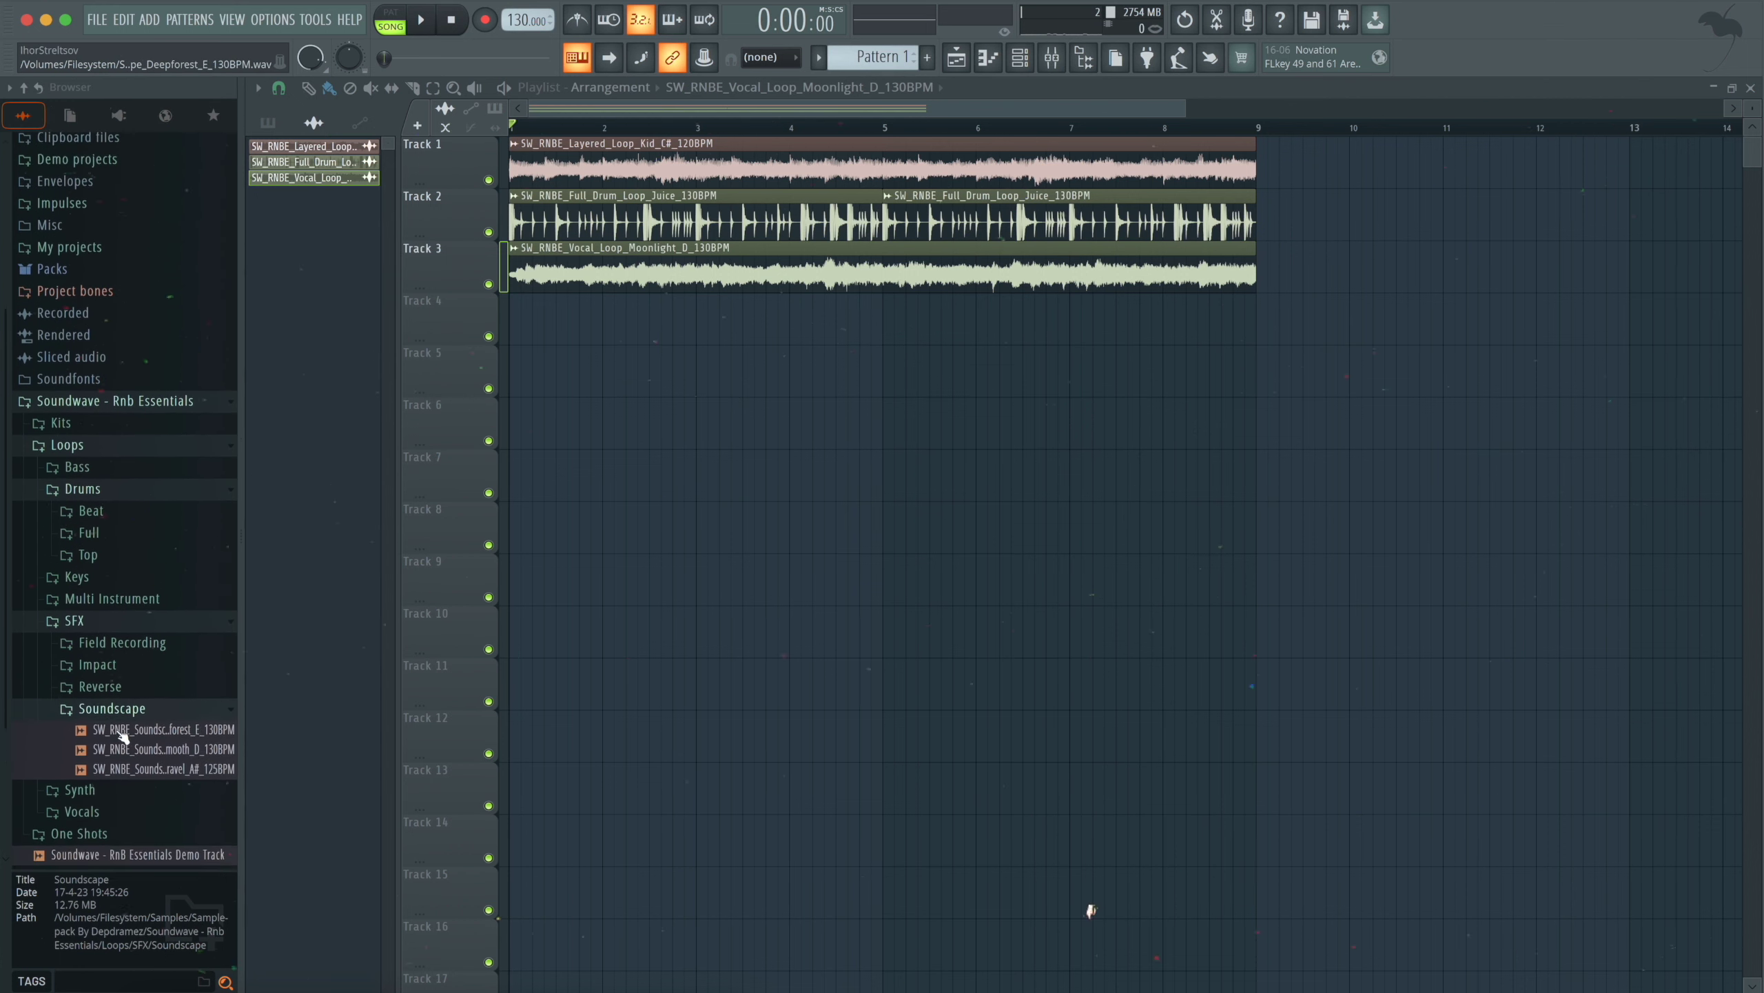
{"action": "scroll", "coordinate": [122, 737], "scroll_direction": "up", "scroll_amount": 1}
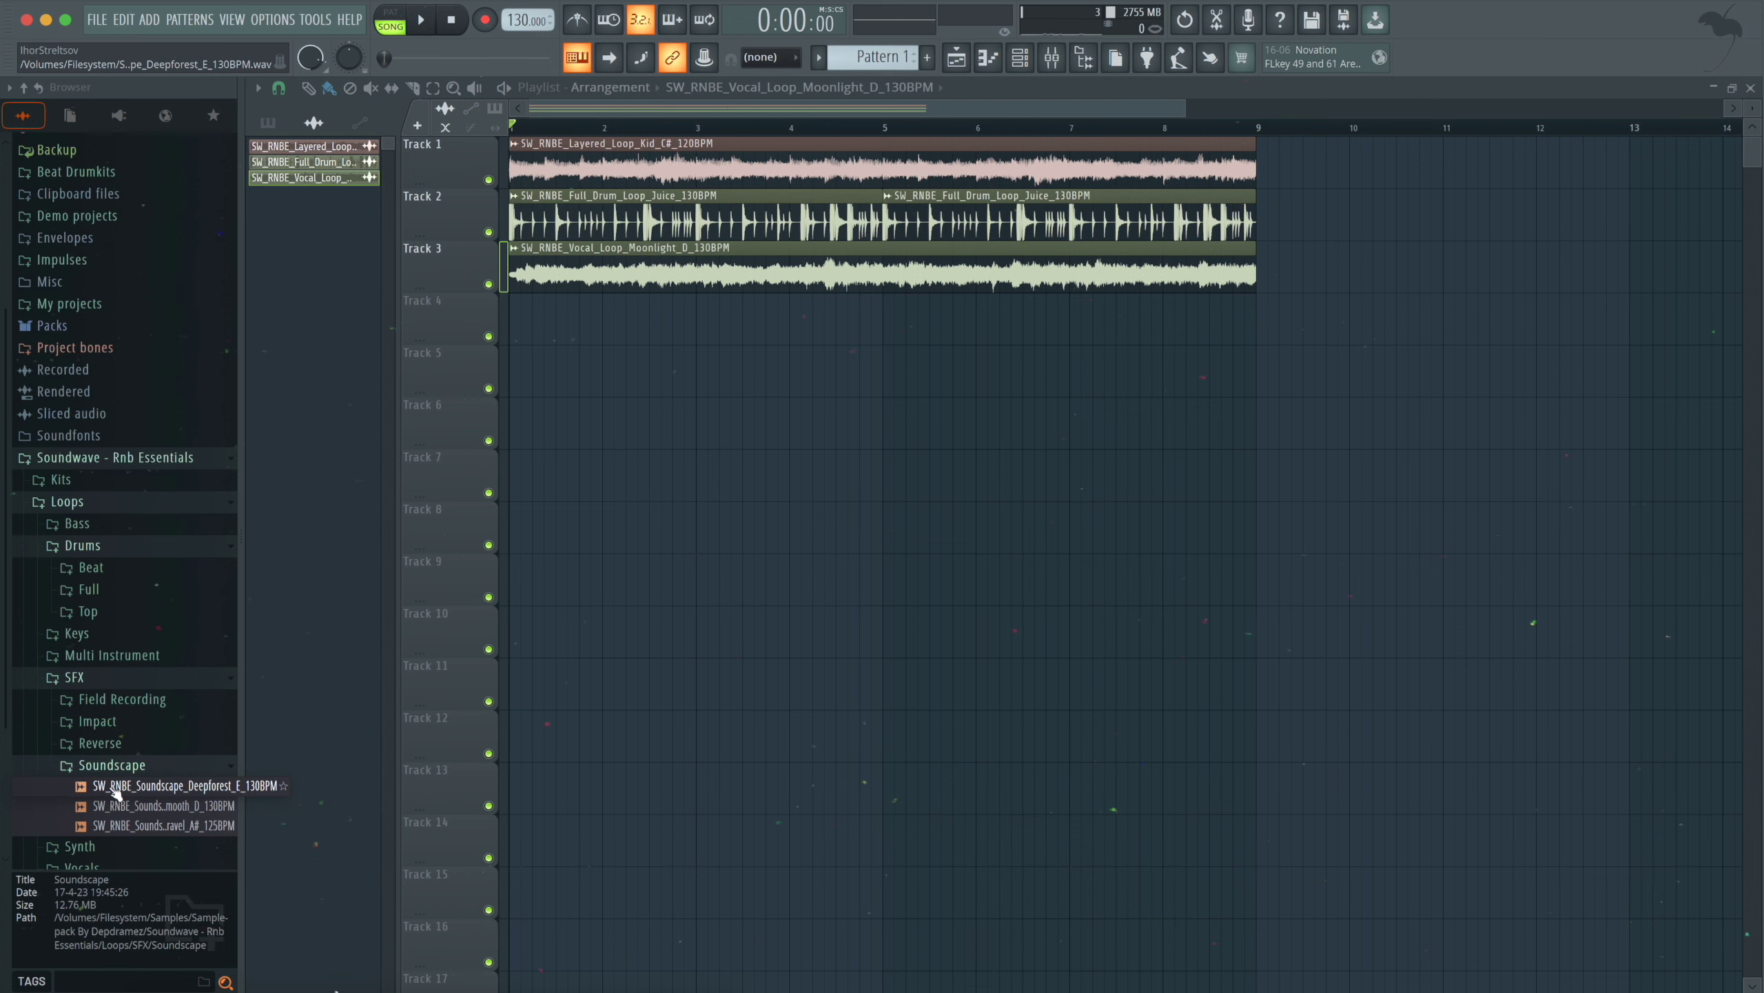
- Preview the Deepforest and Smooth soundscapes and place the Smooth loop on Track 4 at bar 1
{"action": "left_click", "coordinate": [116, 793]}
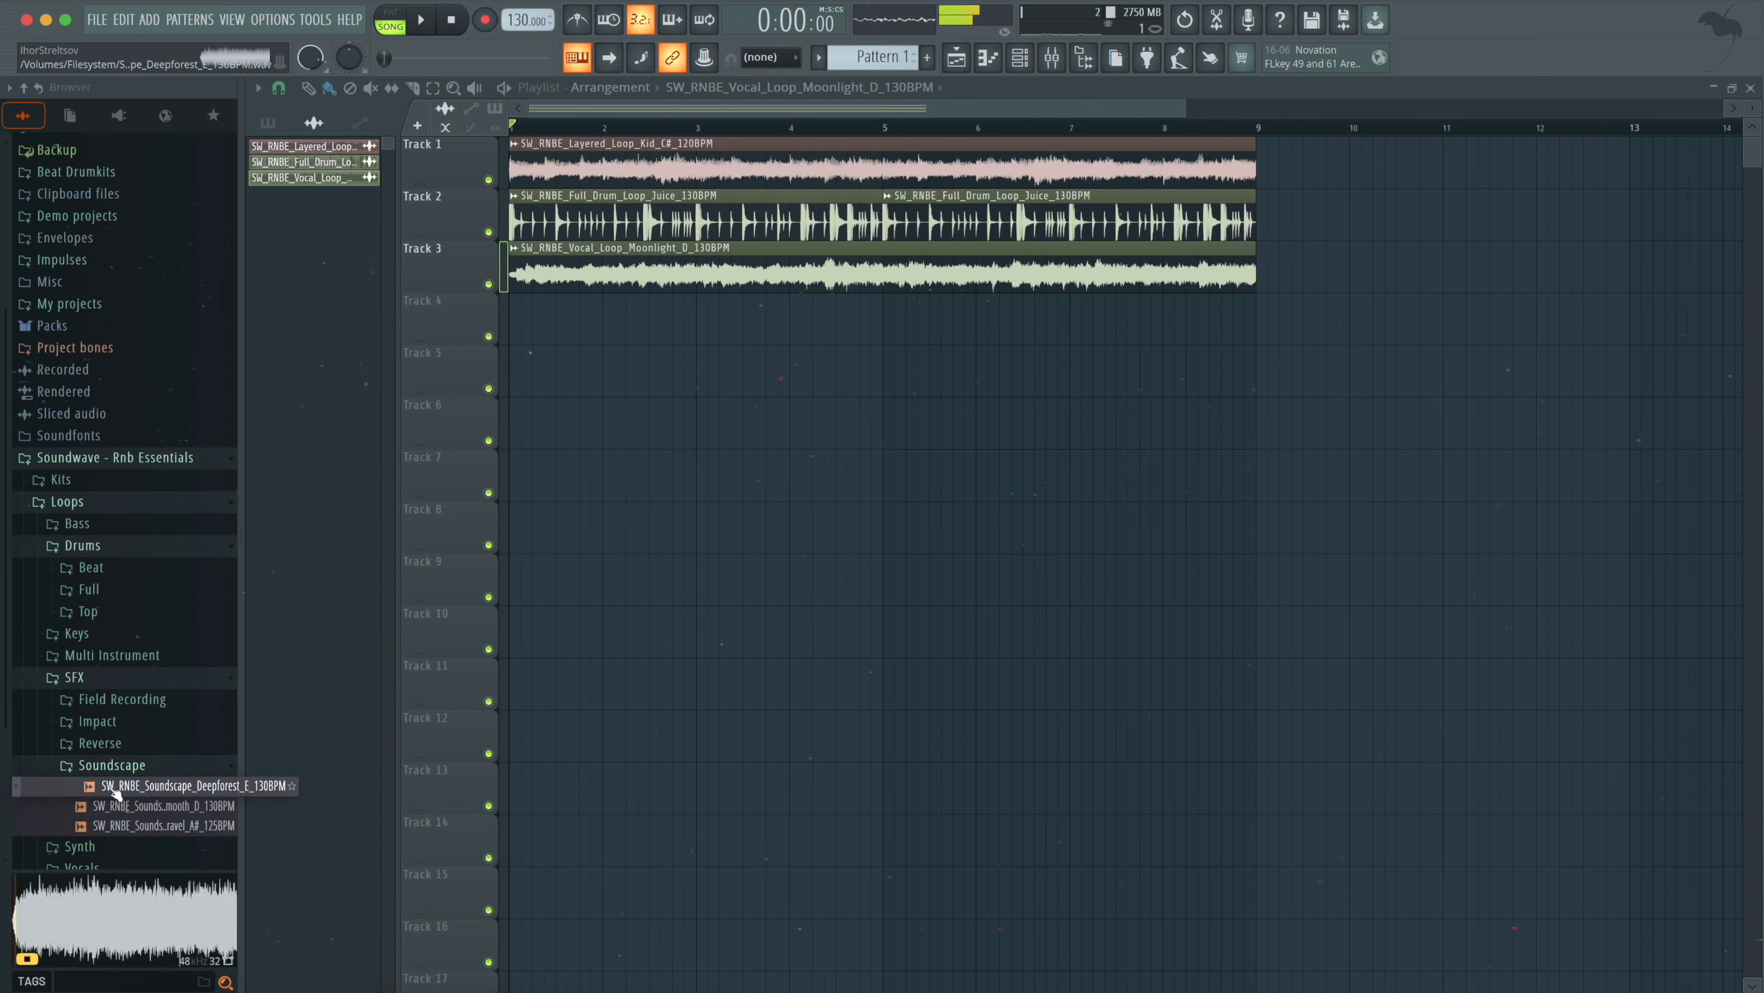
{"action": "left_click", "coordinate": [133, 811]}
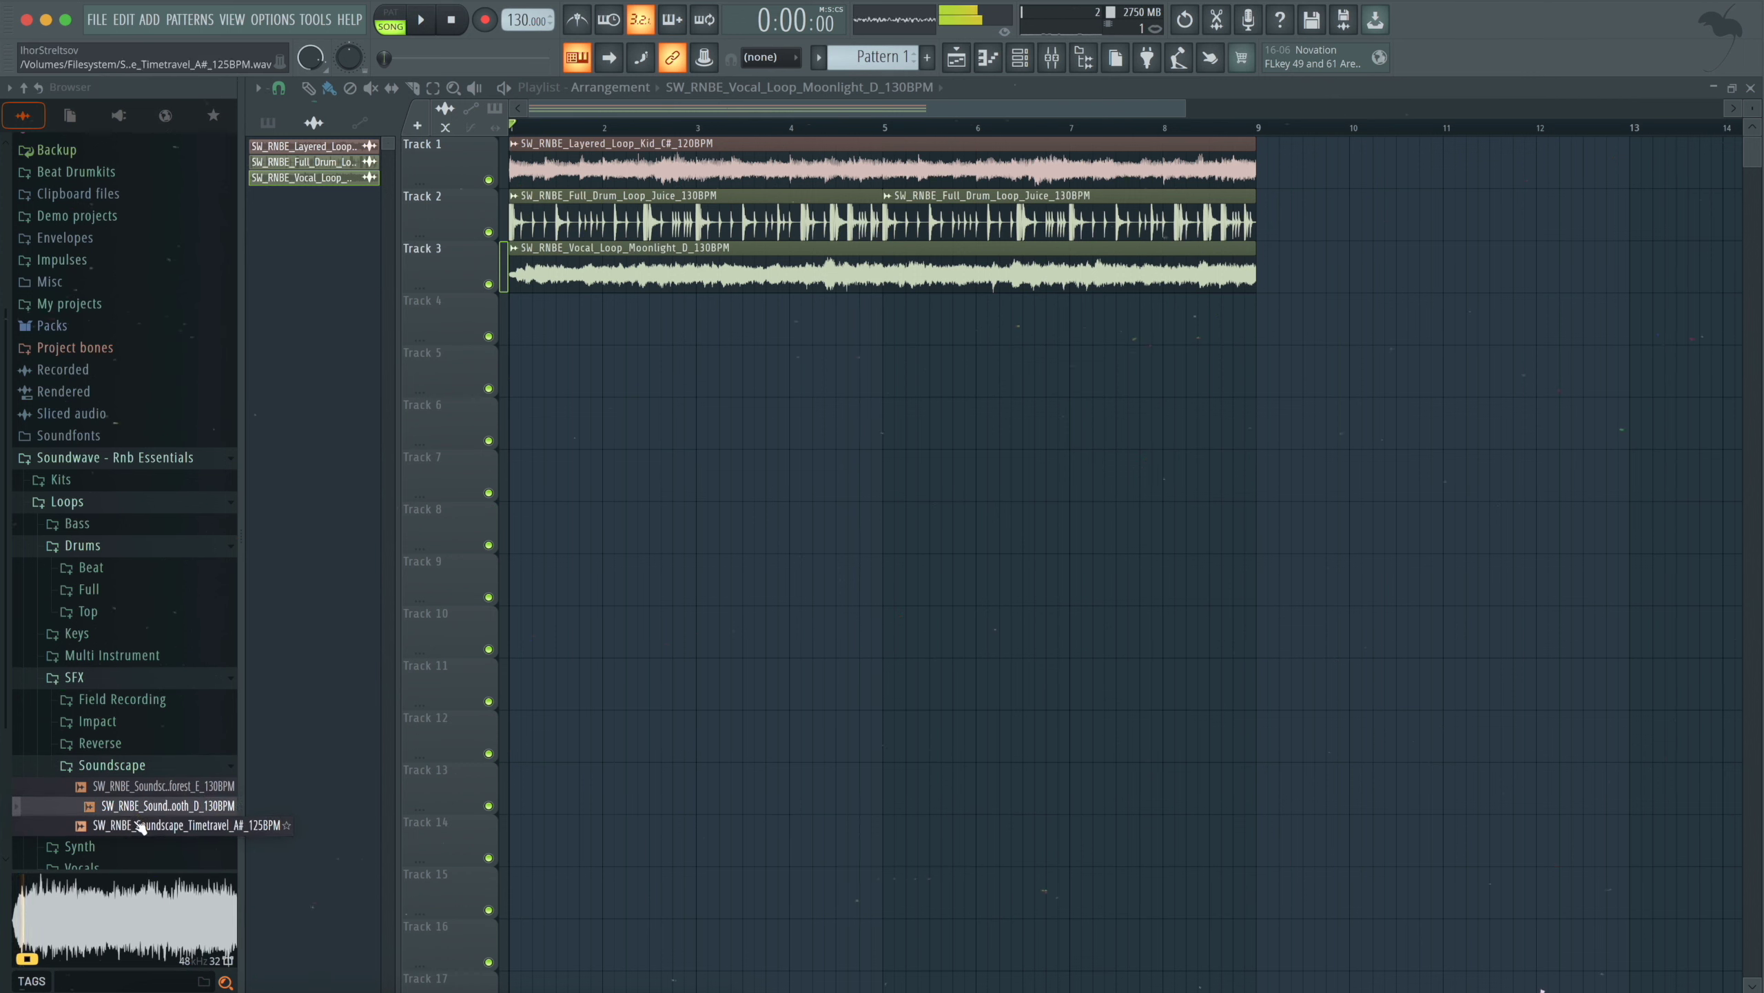
{"action": "left_click_drag", "start_coordinate": [131, 809], "coordinate": [510, 325]}
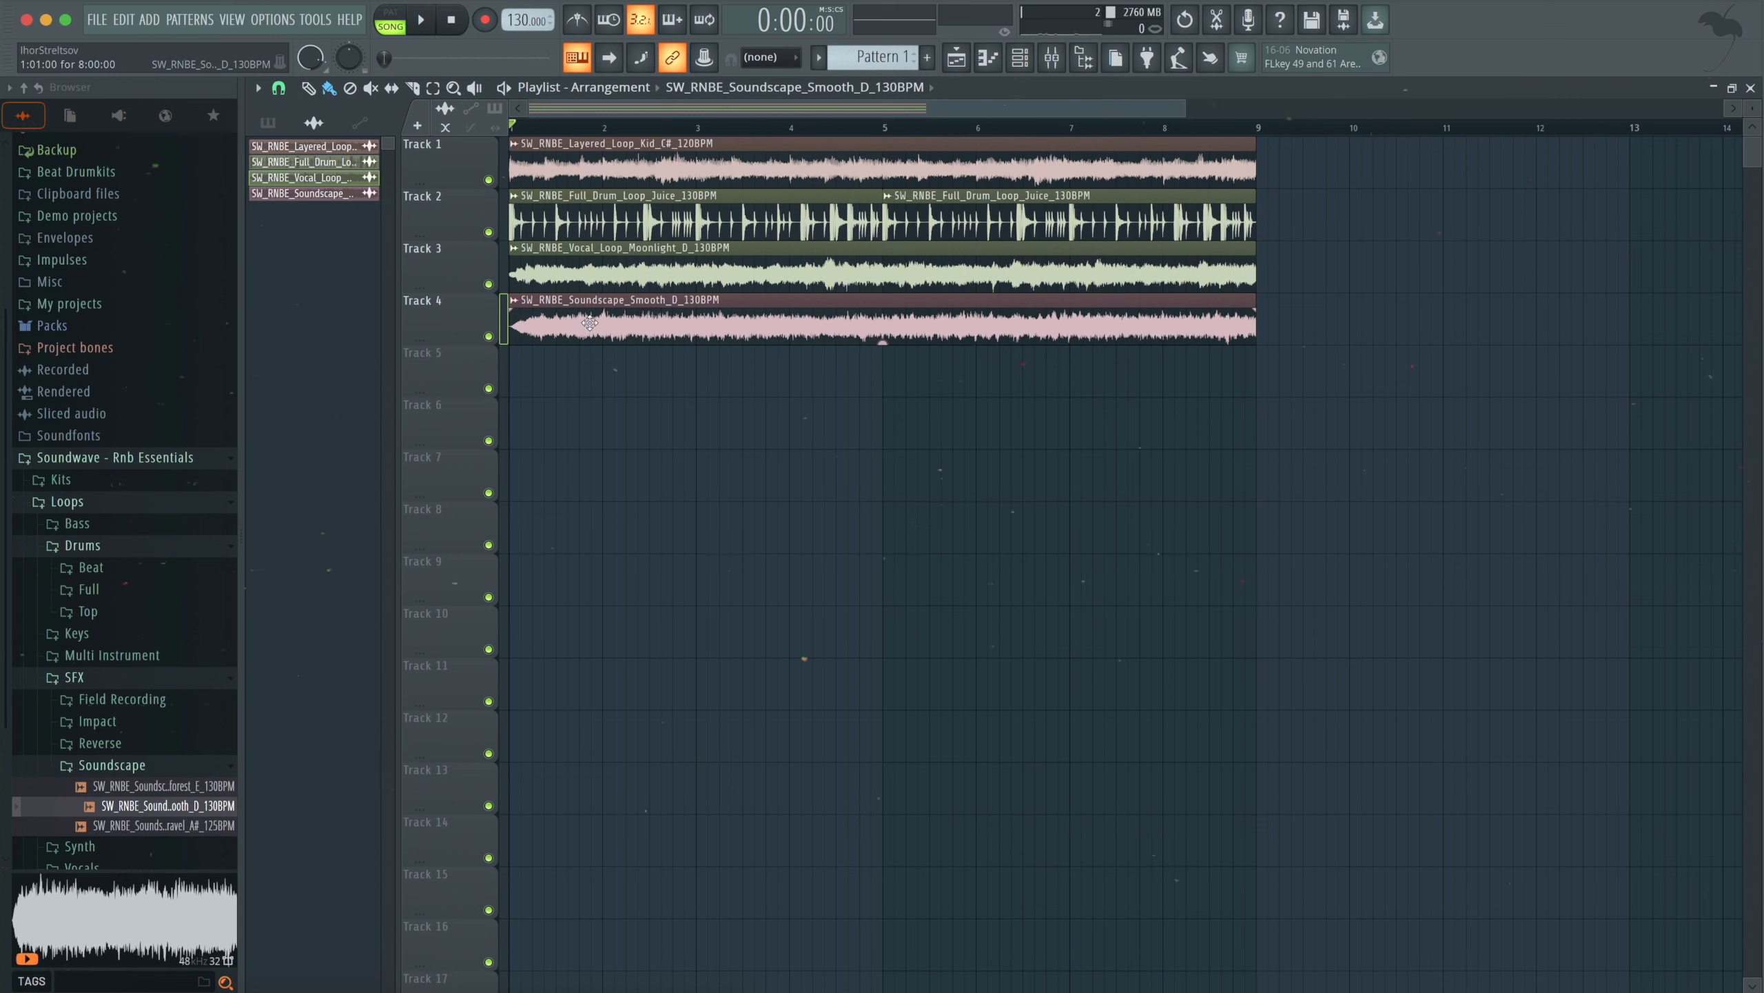
- Raise the Smooth soundscape's pitch slightly, switch its time-stretching mode to Stretch and close its settings
{"action": "double_click", "coordinate": [590, 323]}
{"action": "left_click_drag", "start_coordinate": [672, 340], "coordinate": [799, 306]}
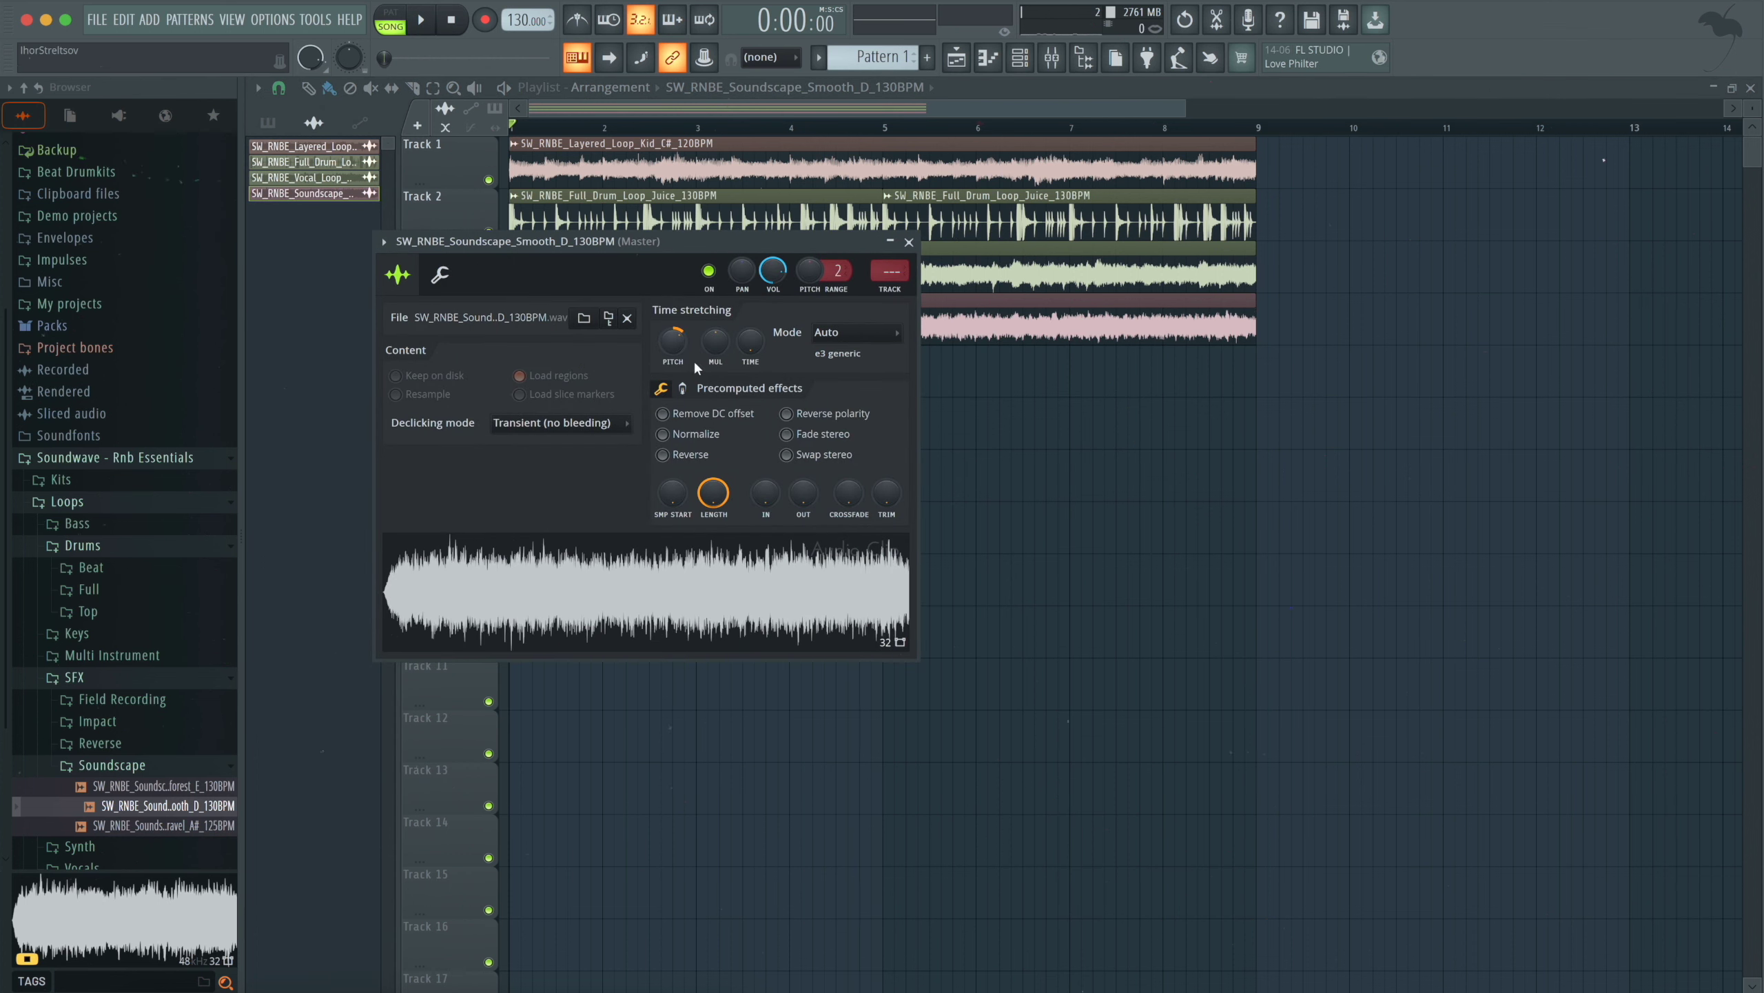
{"action": "left_click", "coordinate": [852, 334]}
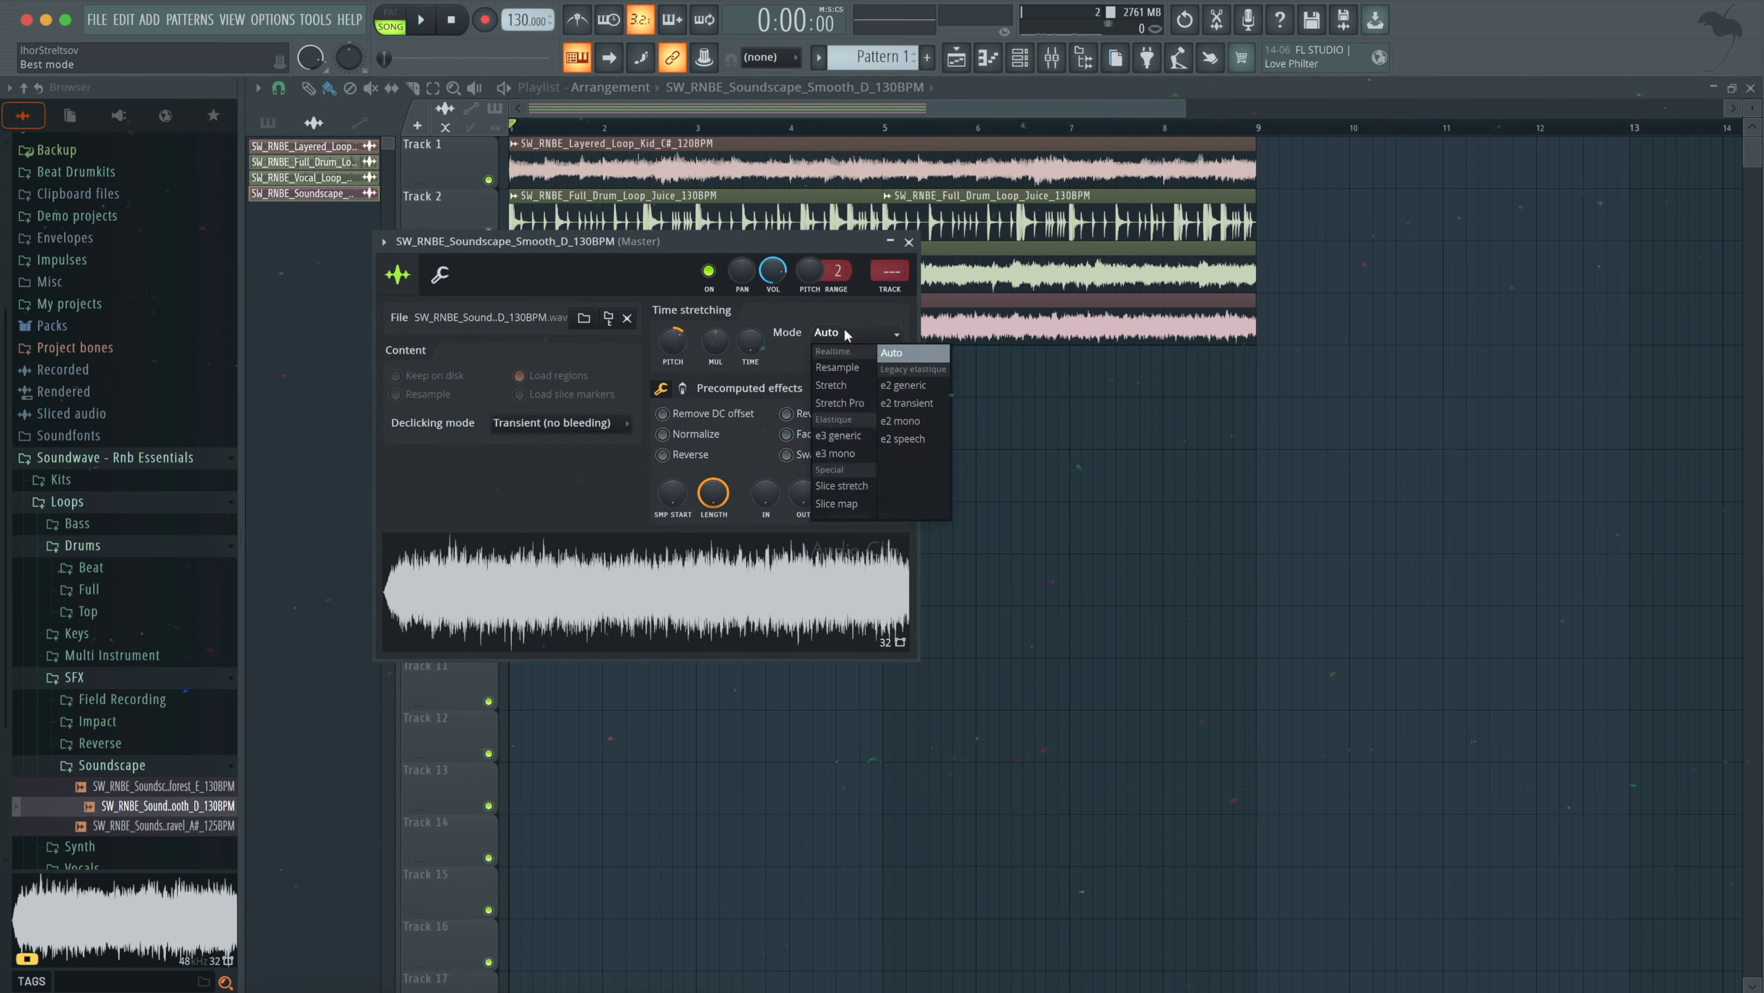
{"action": "left_click", "coordinate": [836, 386]}
{"action": "left_click", "coordinate": [910, 242]}
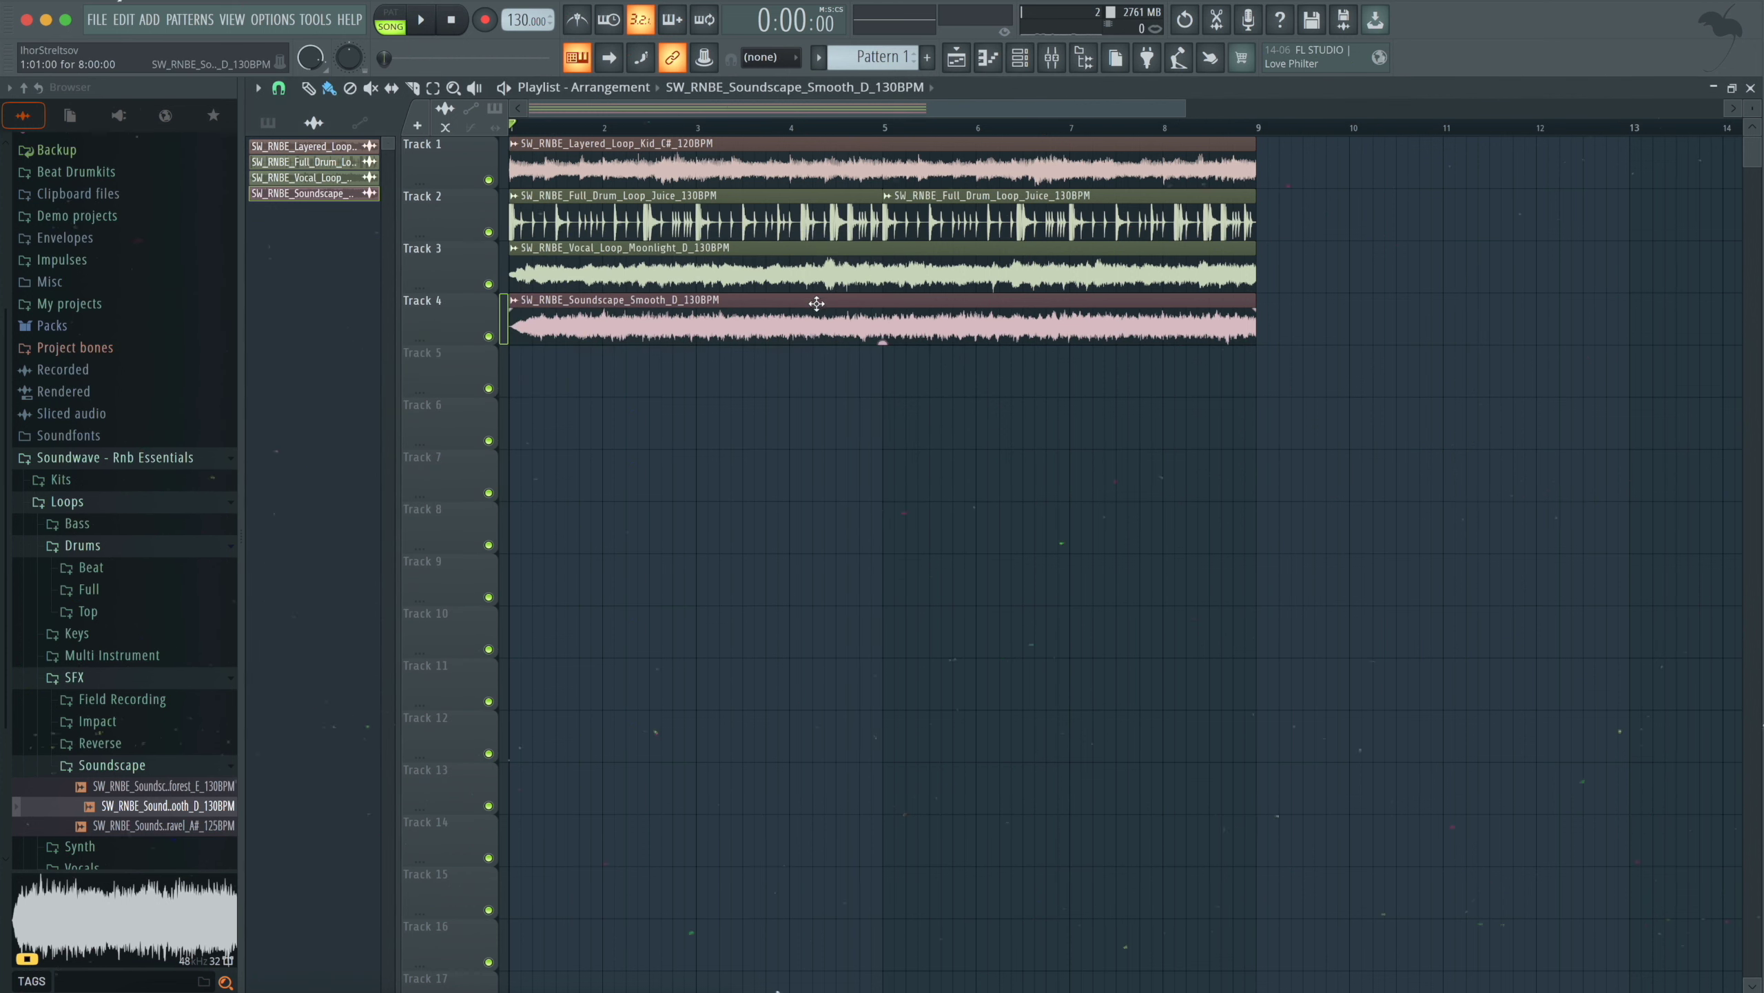
- Lower the Smooth soundscape's channel volume and listen to it with the full arrangement
{"action": "double_click", "coordinate": [816, 306]}
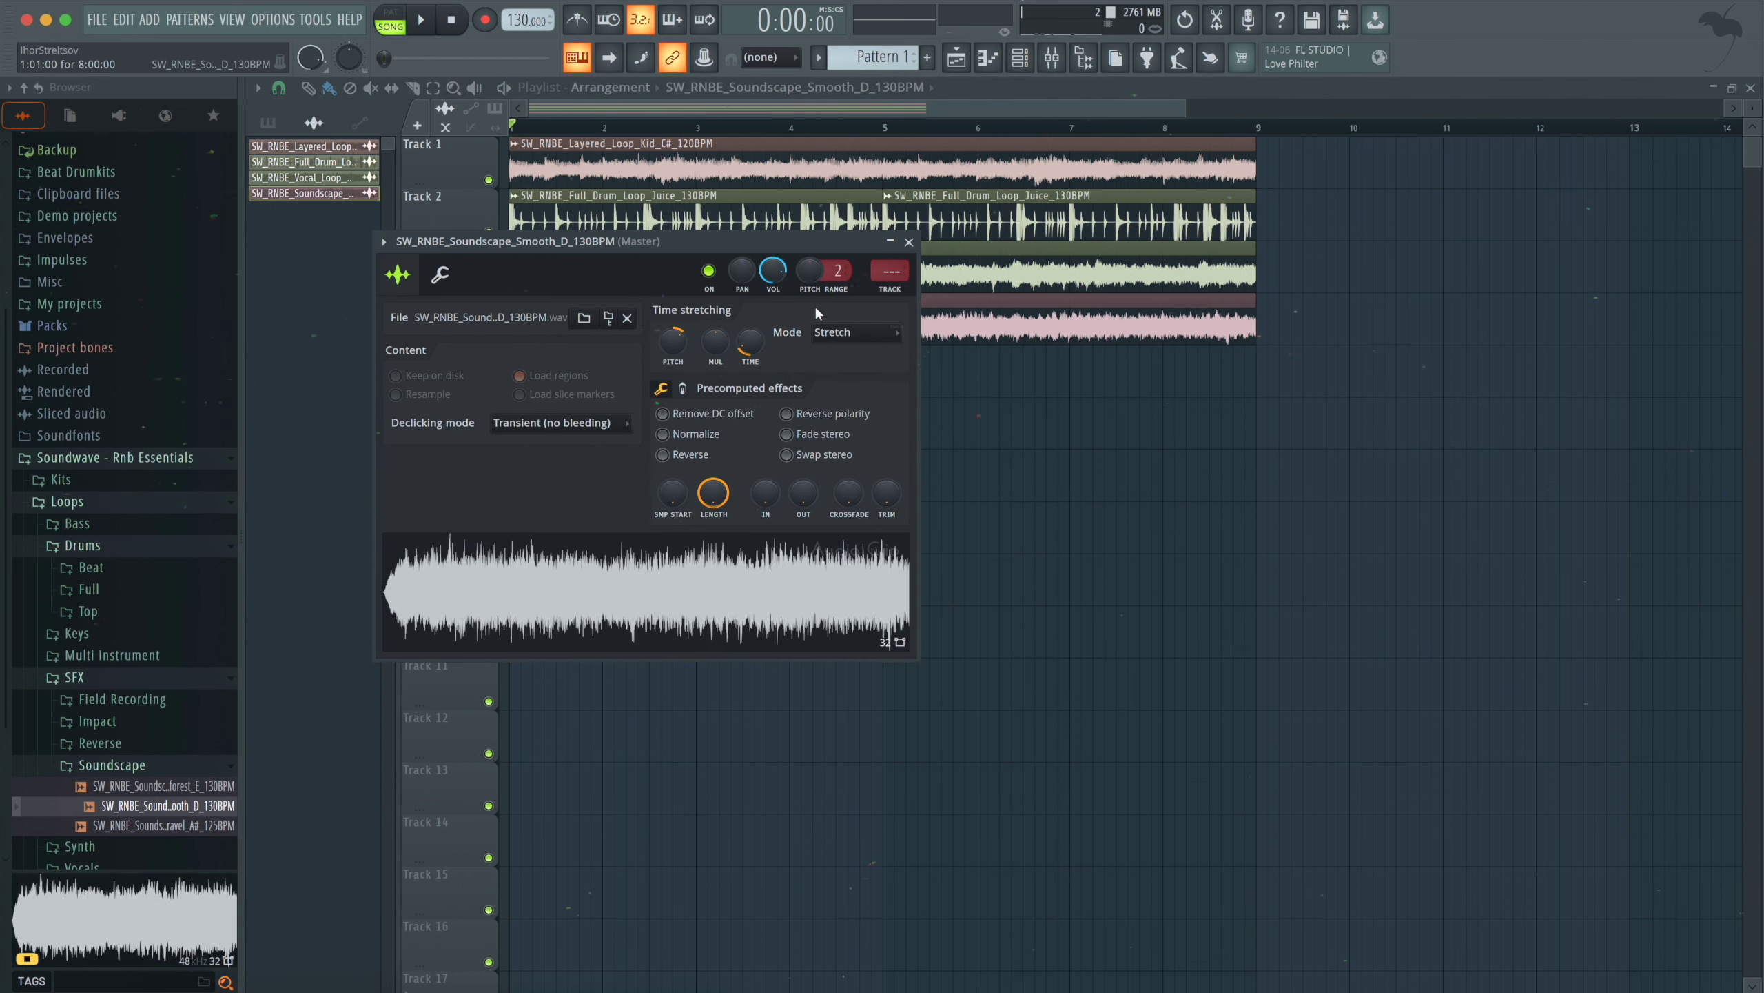
{"action": "mouse_move", "coordinate": [773, 270]}
{"action": "left_mouse_down"}
{"action": "mouse_move", "coordinate": [773, 310]}
{"action": "mouse_move", "coordinate": [774, 262]}
{"action": "left_mouse_up"}
{"action": "key", "text": "space"}
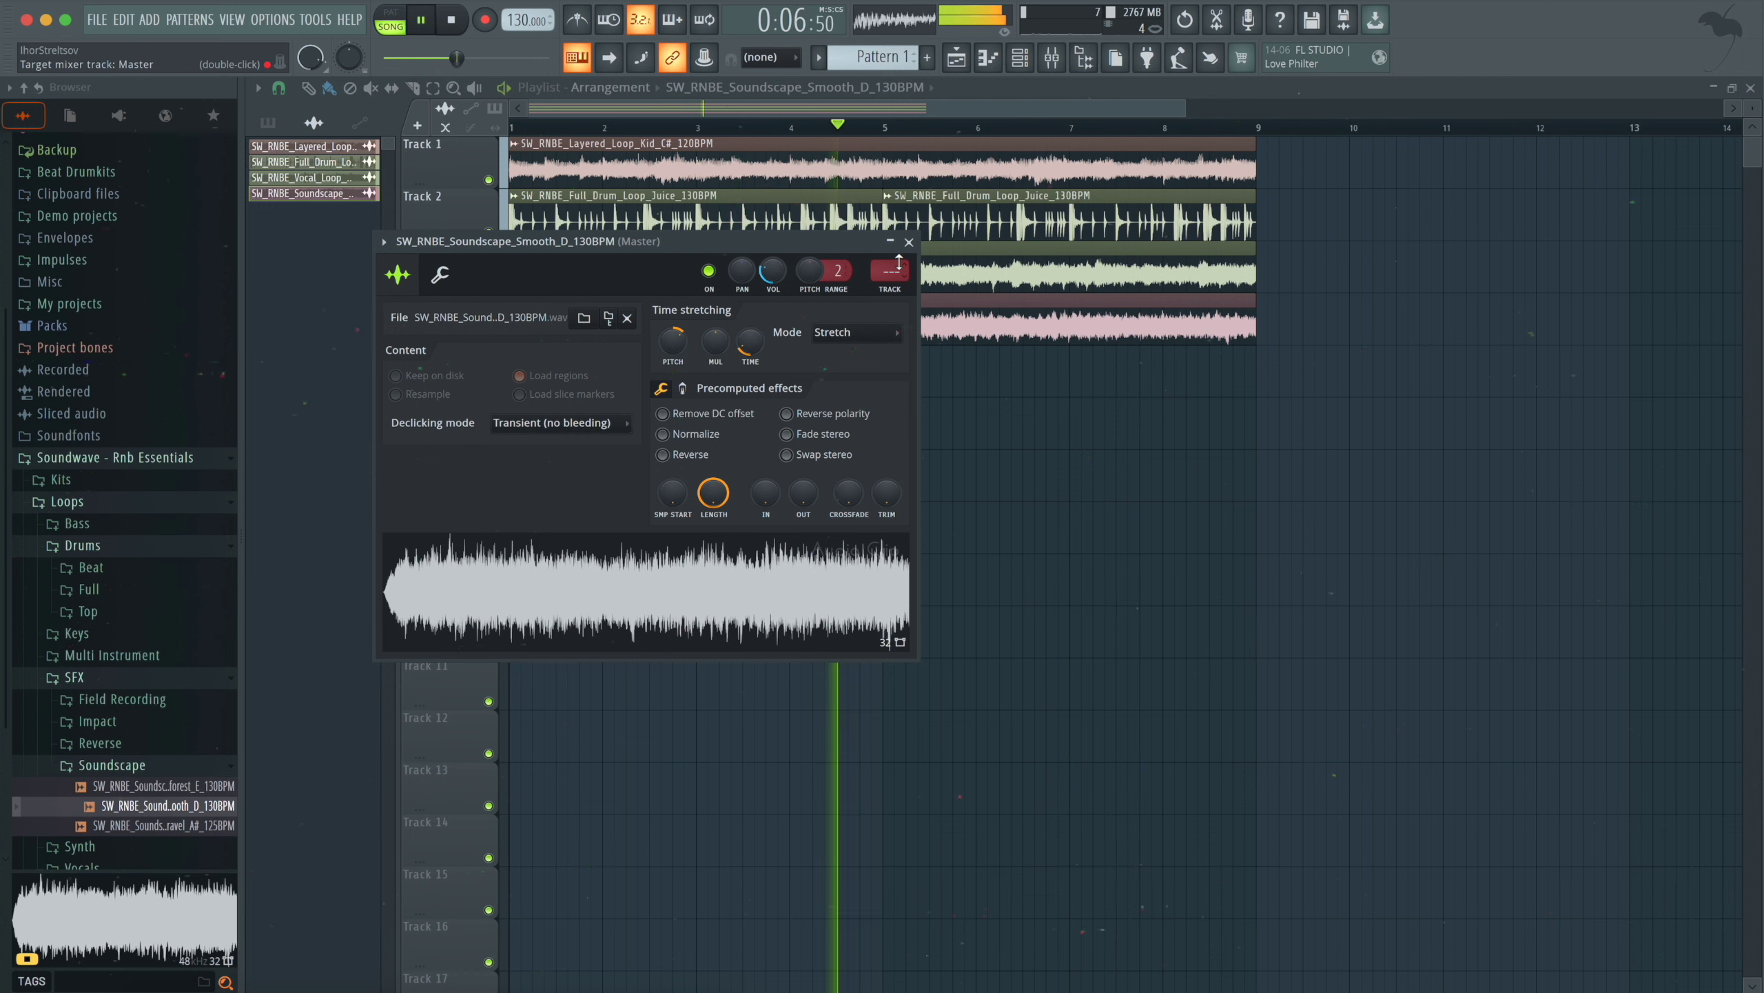
{"action": "key", "text": "space"}
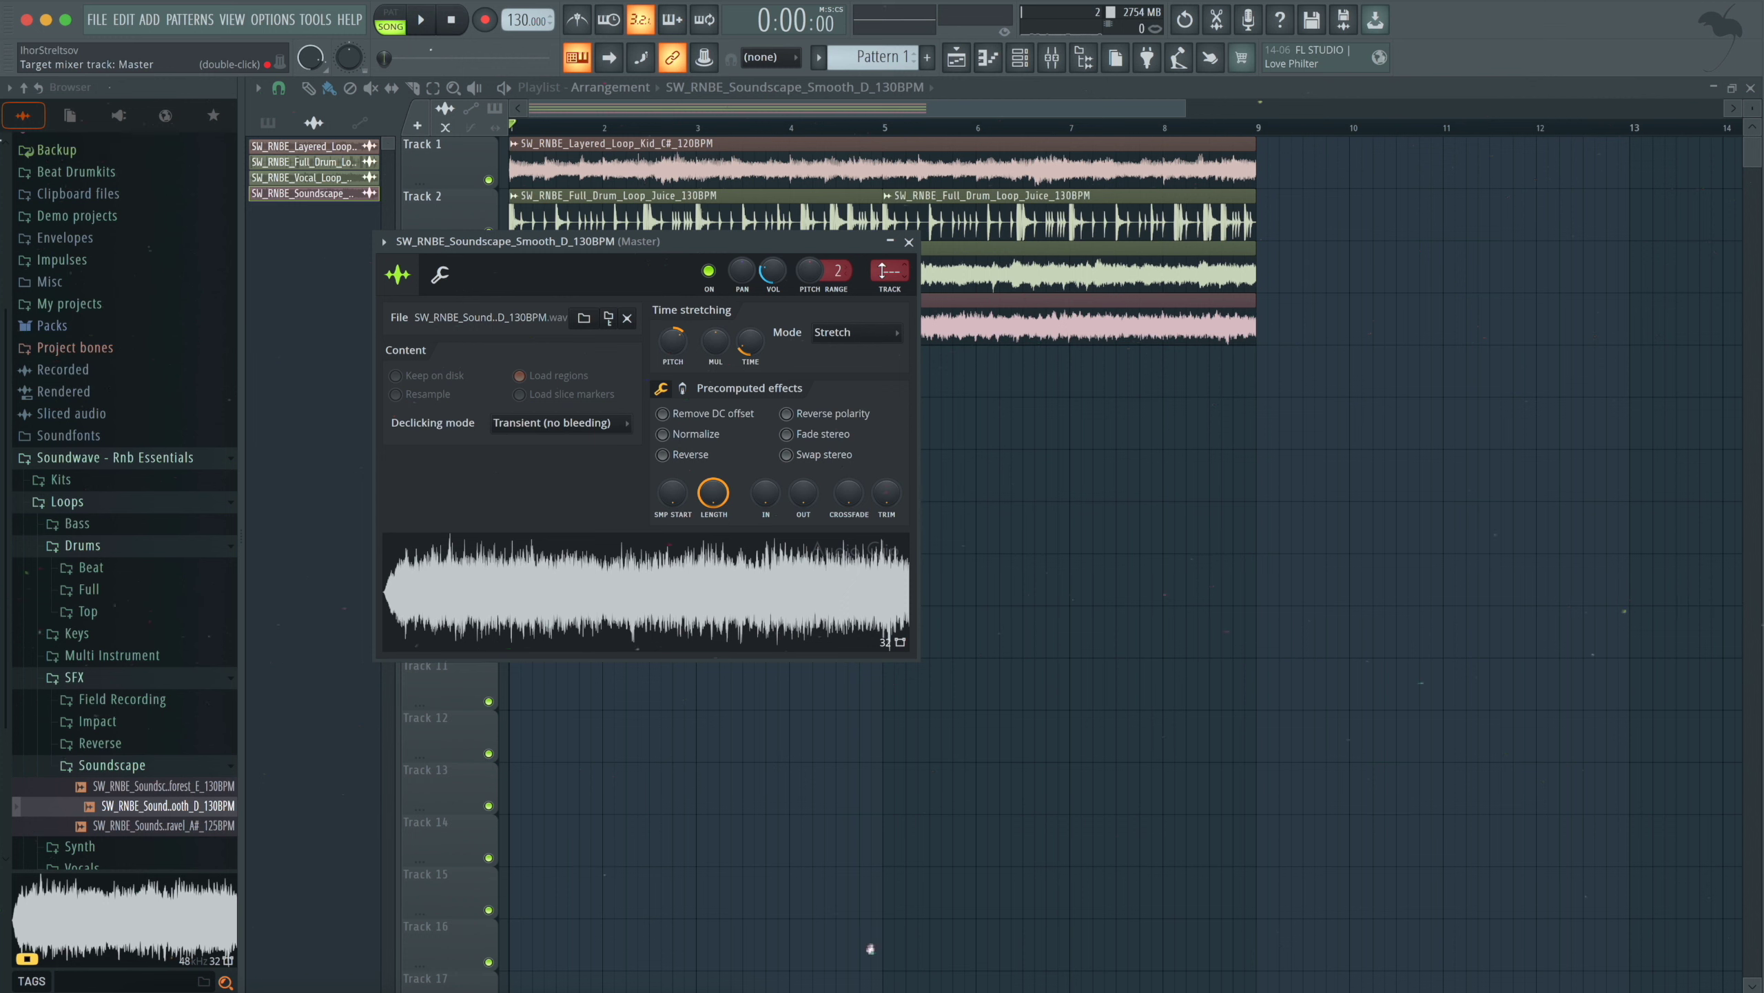
- Route the Smooth soundscape to mixer insert 3 with its channel volume at about 23%, check it in playback and close its settings
{"action": "left_click_drag", "start_coordinate": [882, 270], "coordinate": [883, 261]}
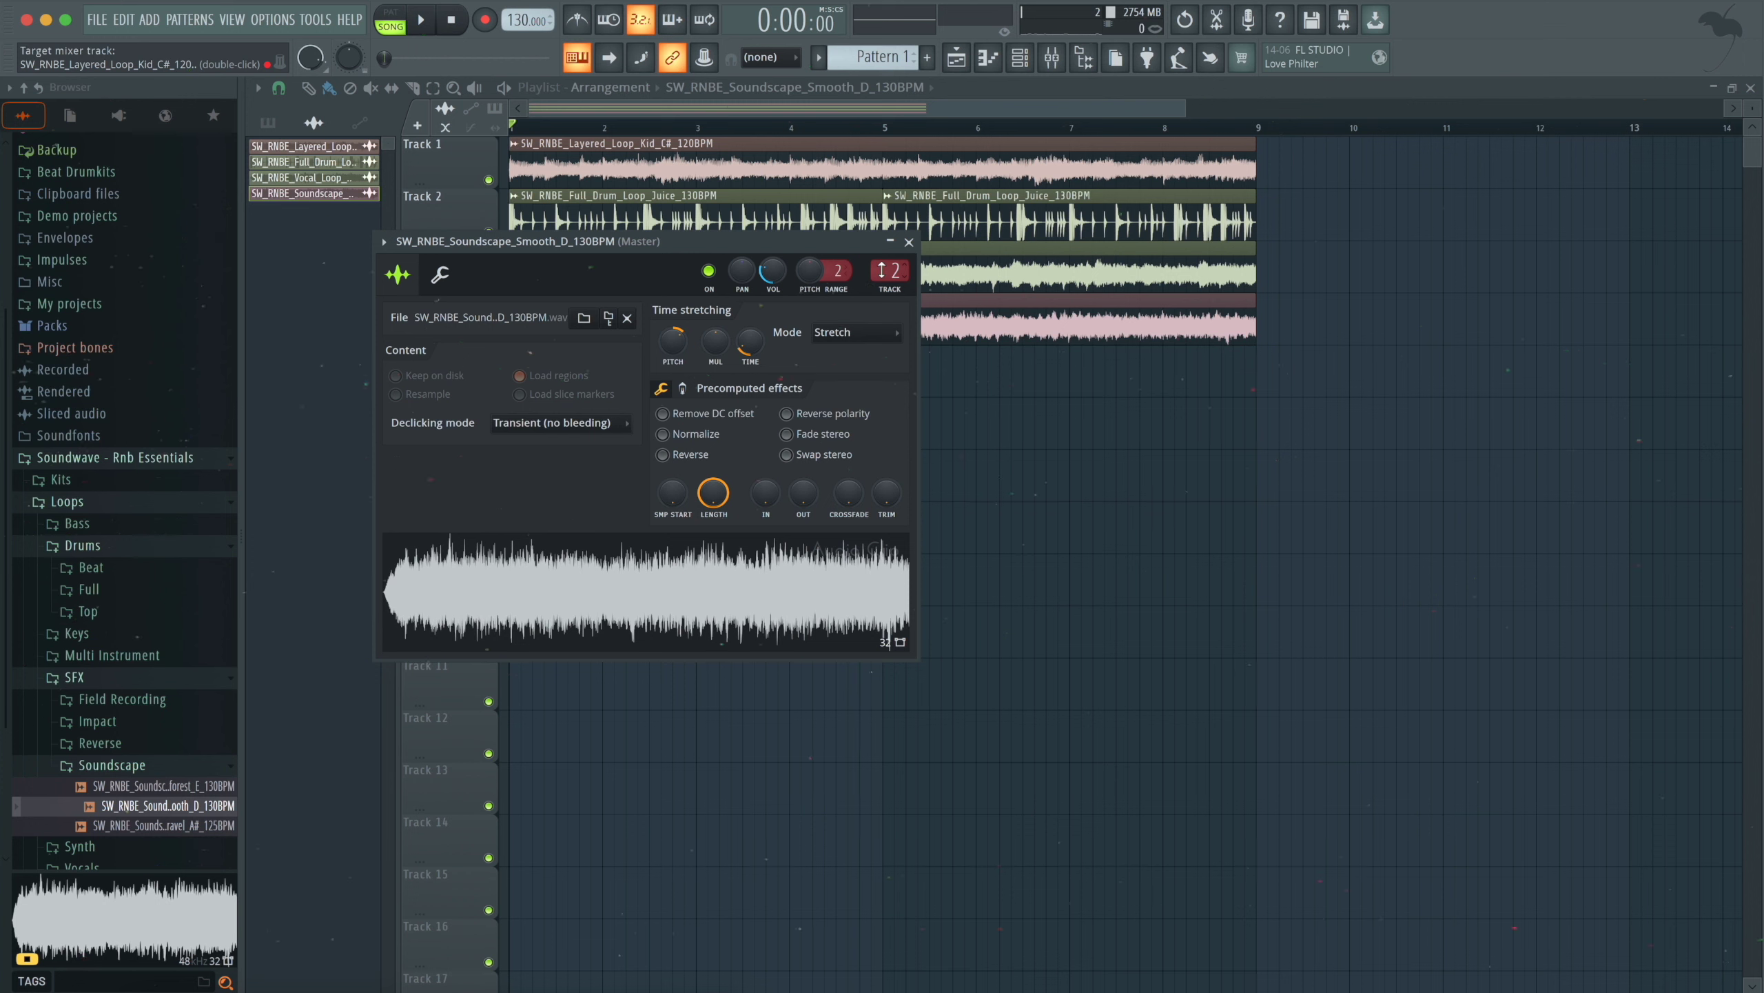
{"action": "scroll", "coordinate": [882, 270], "scroll_direction": "up", "scroll_amount": 1}
{"action": "key", "text": "space"}
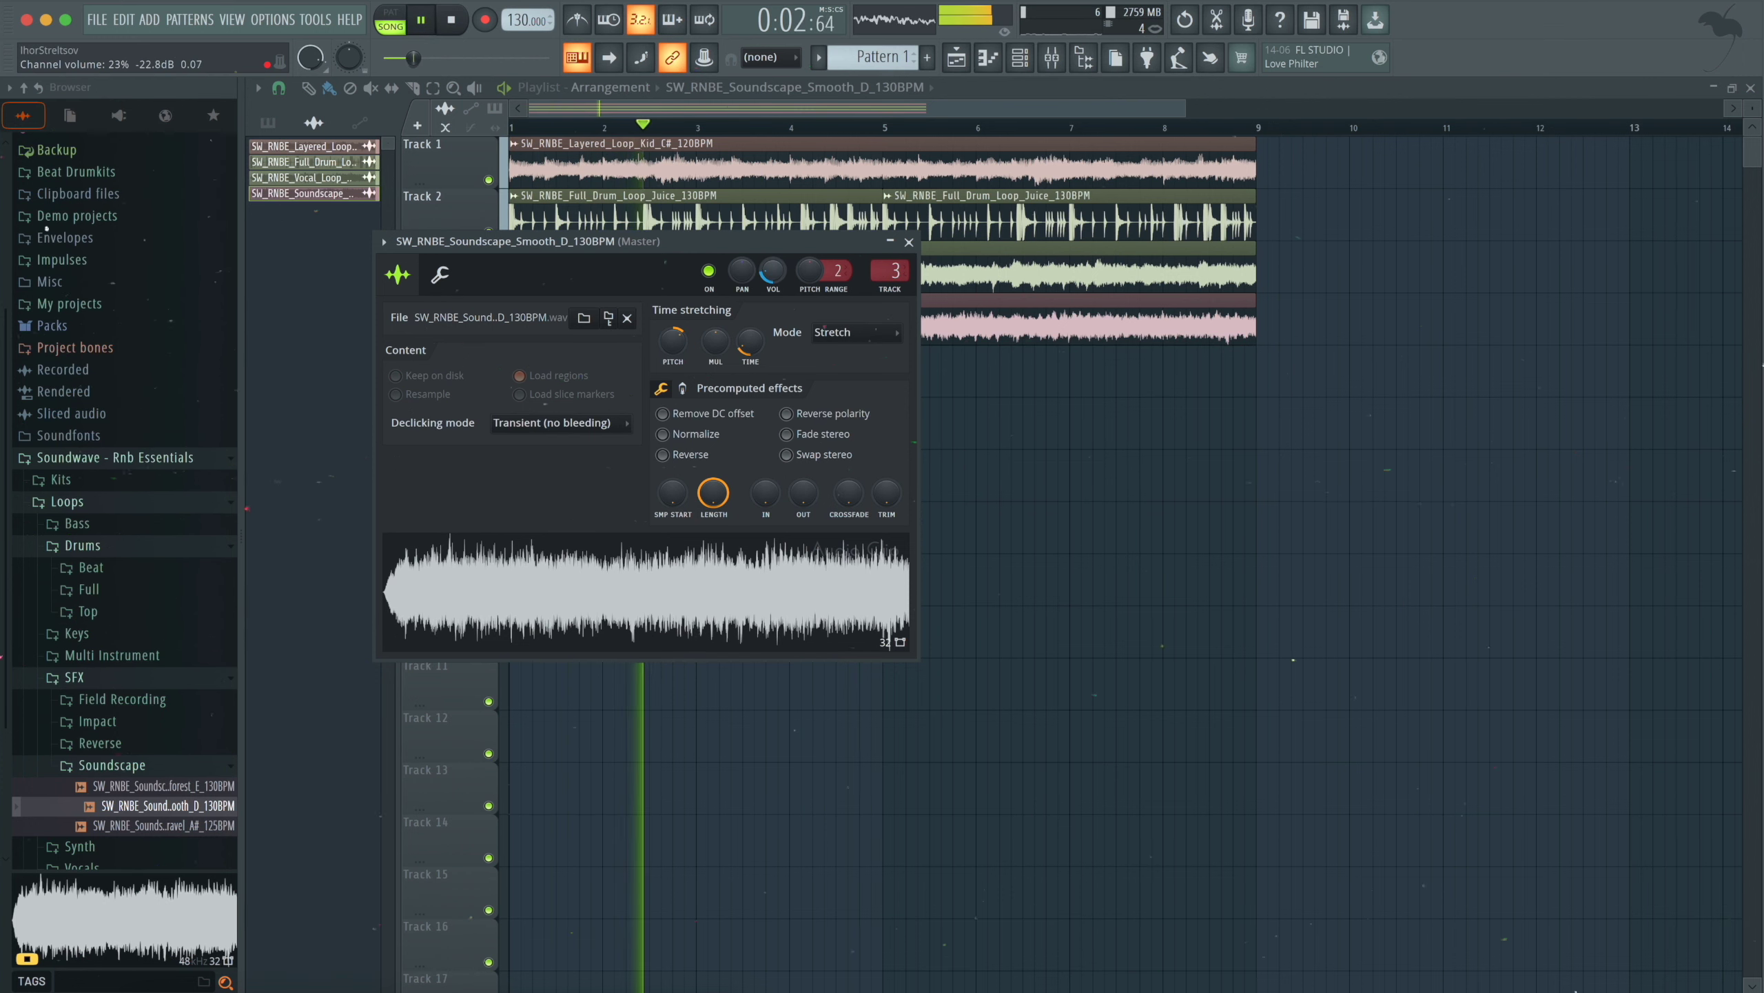
{"action": "left_click", "coordinate": [908, 242]}
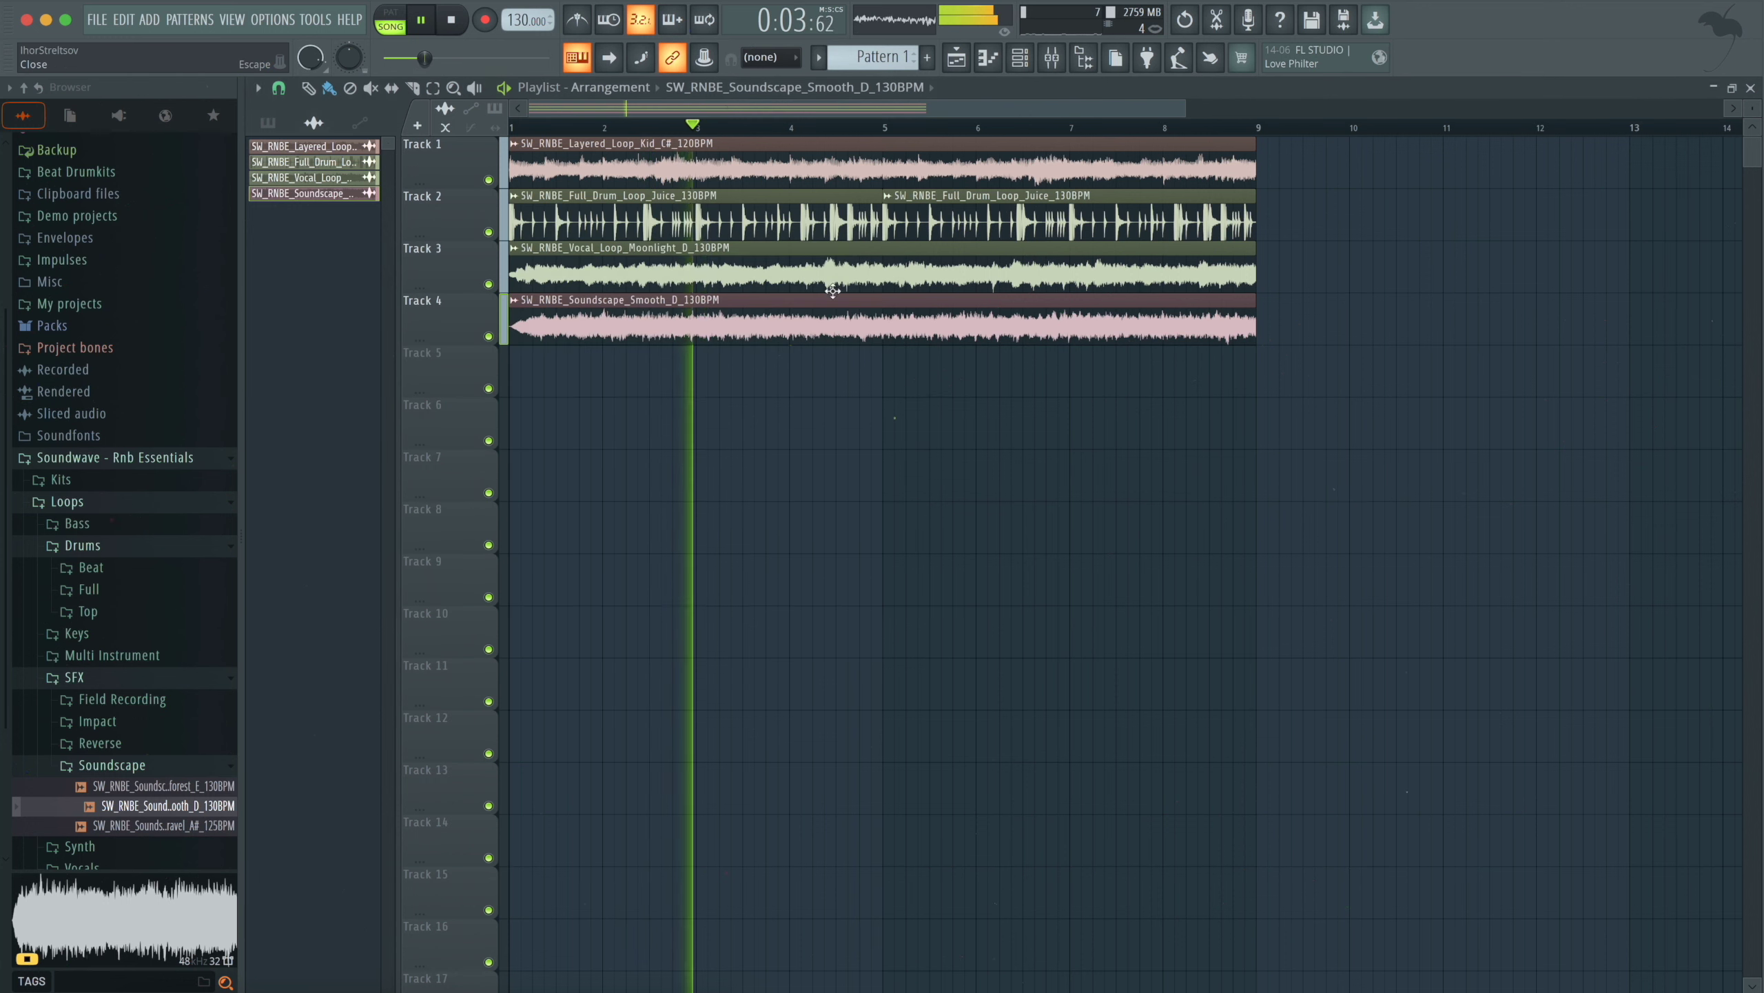
{"action": "key", "text": "space"}
- Open the Reverse folder under SFX and place the Reverse Cymbal Aurora sample on Track 5 at 4:13
{"action": "left_click", "coordinate": [128, 766]}
{"action": "left_click", "coordinate": [118, 742]}
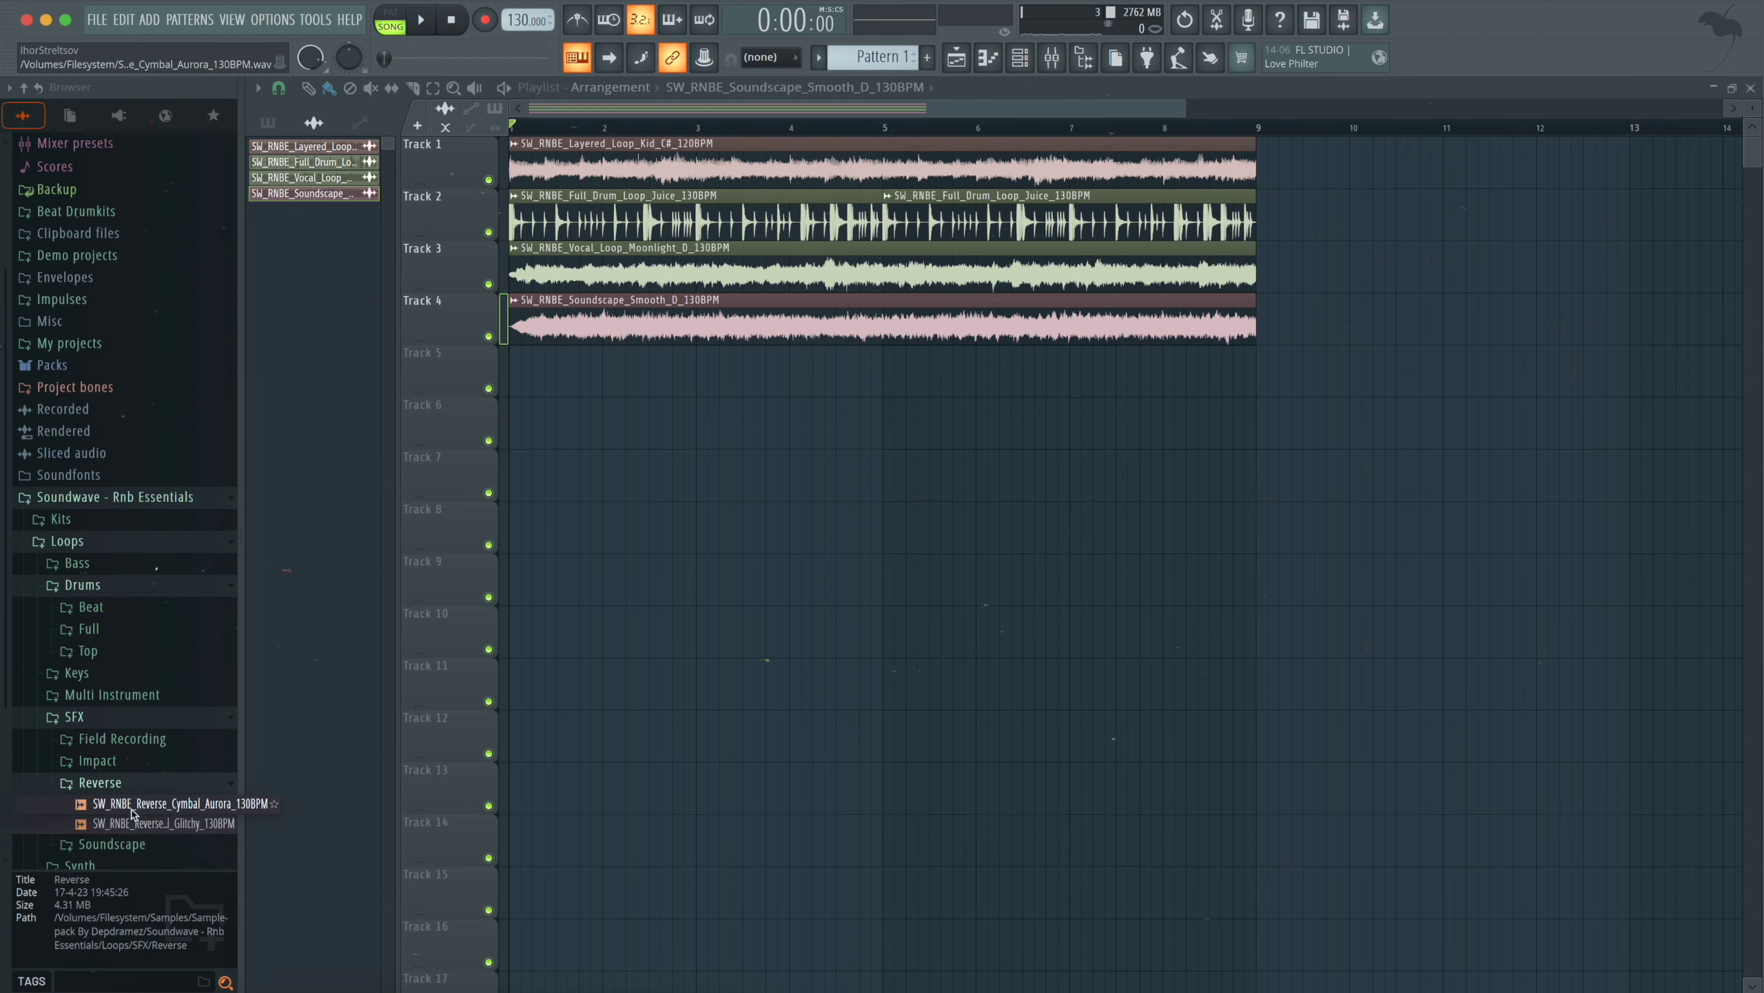
{"action": "left_click_drag", "start_coordinate": [131, 813], "coordinate": [861, 371]}
- Play the section around the reverse cymbal, lower its channel volume to about 38% and stop playback
{"action": "key", "text": "space"}
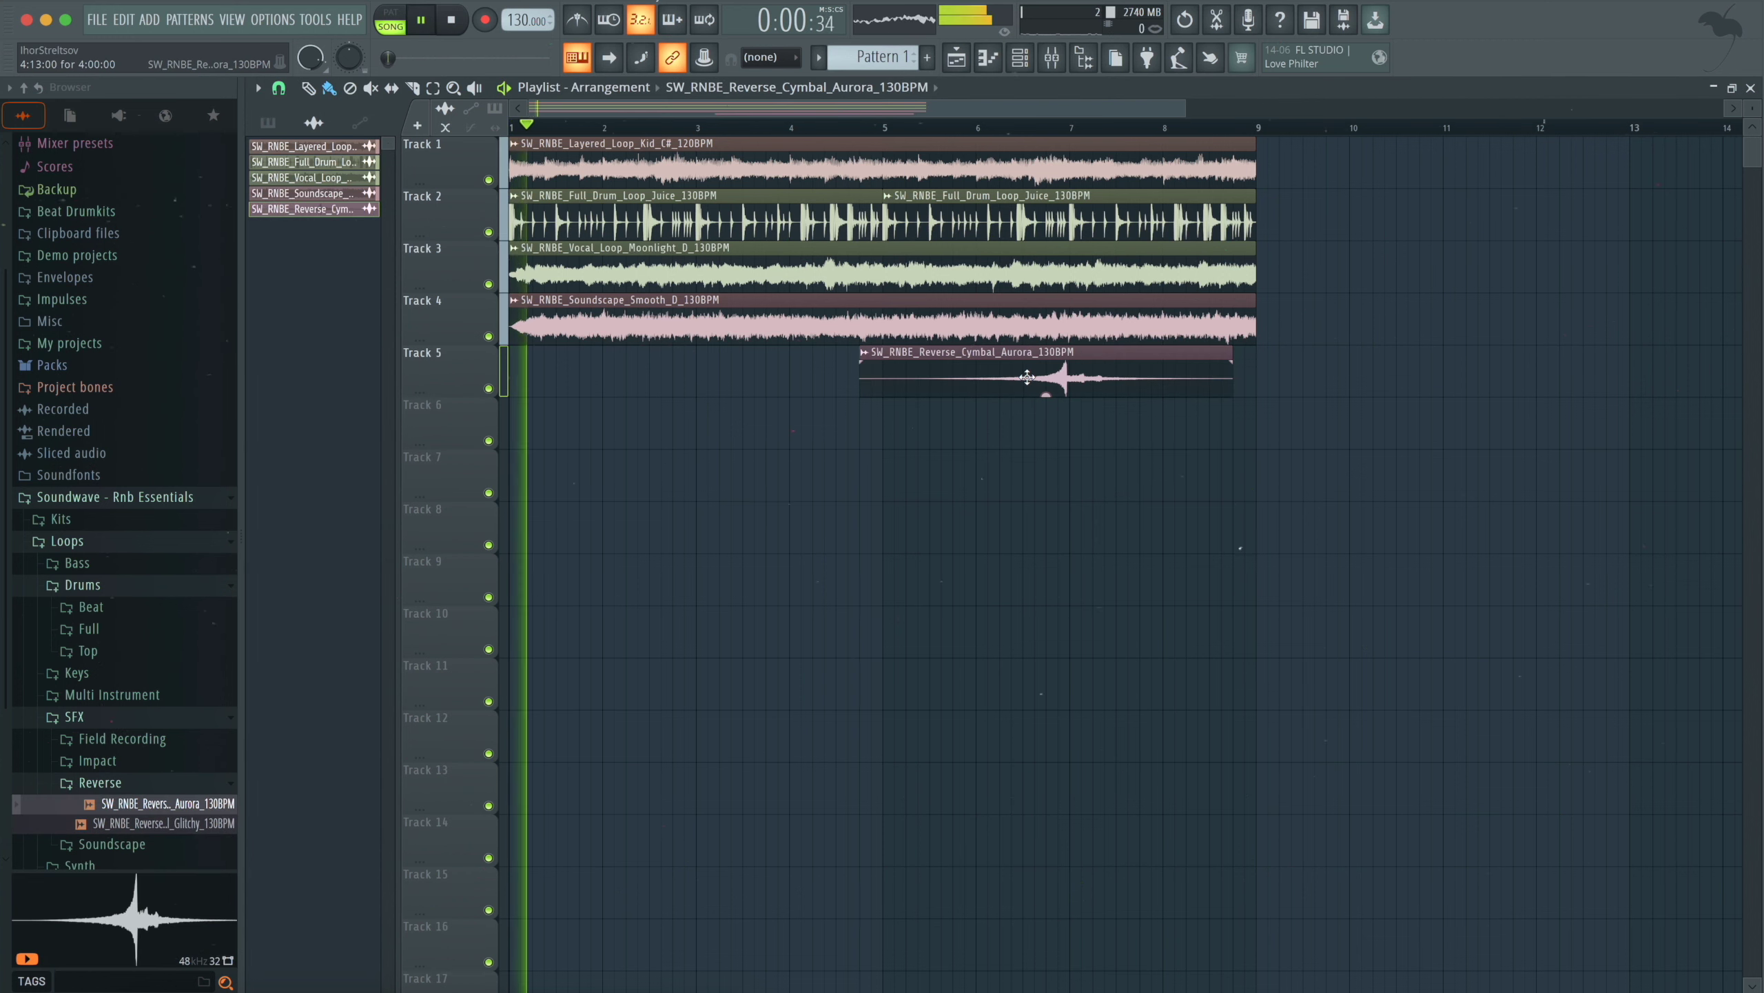
{"action": "left_click", "coordinate": [1063, 128]}
{"action": "left_click", "coordinate": [964, 128]}
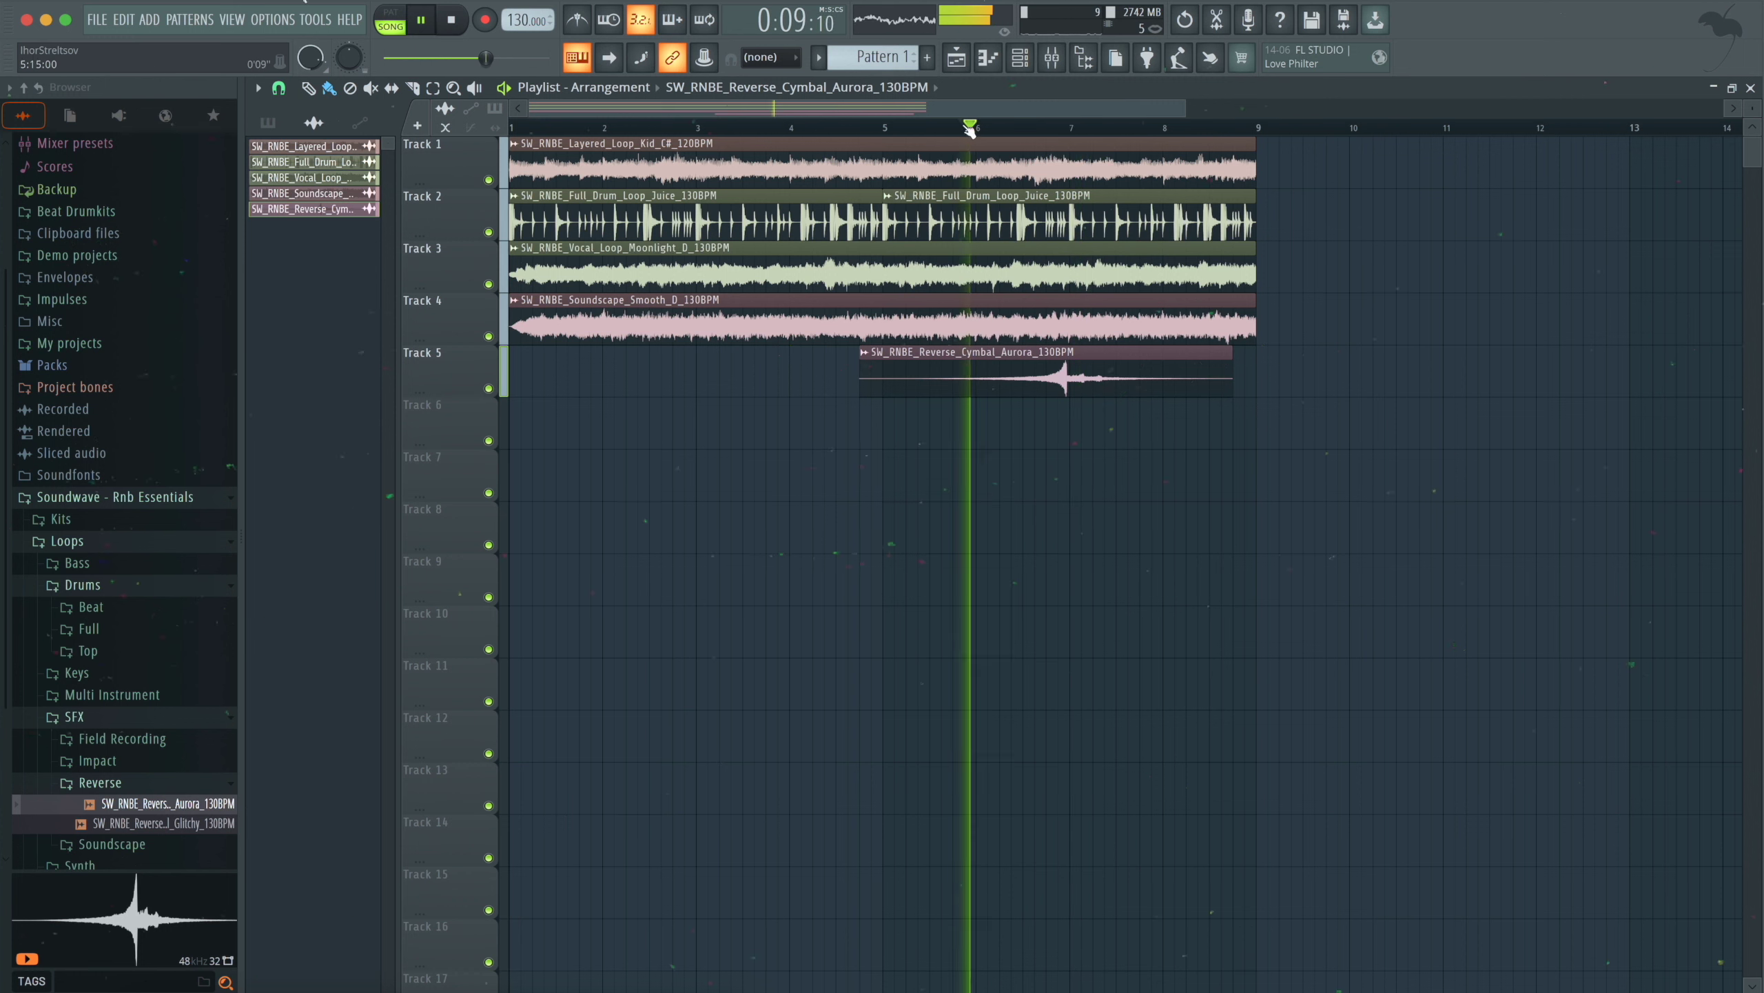
{"action": "double_click", "coordinate": [985, 364]}
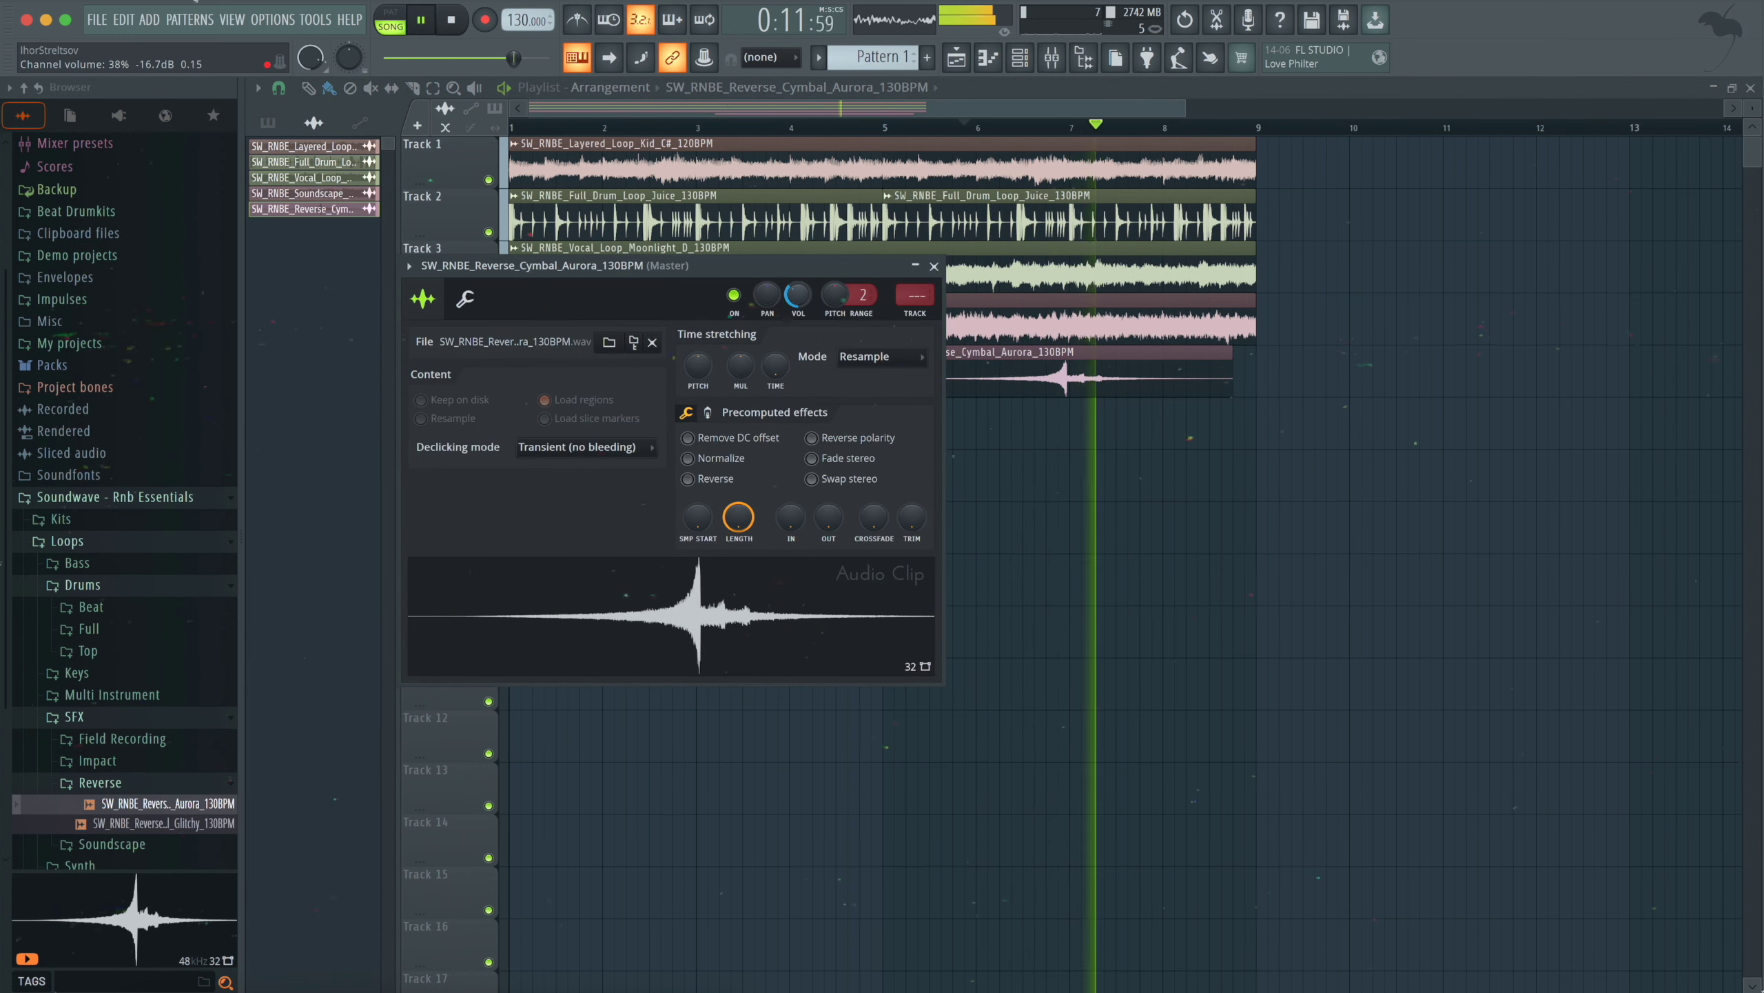
{"action": "key", "text": "space"}
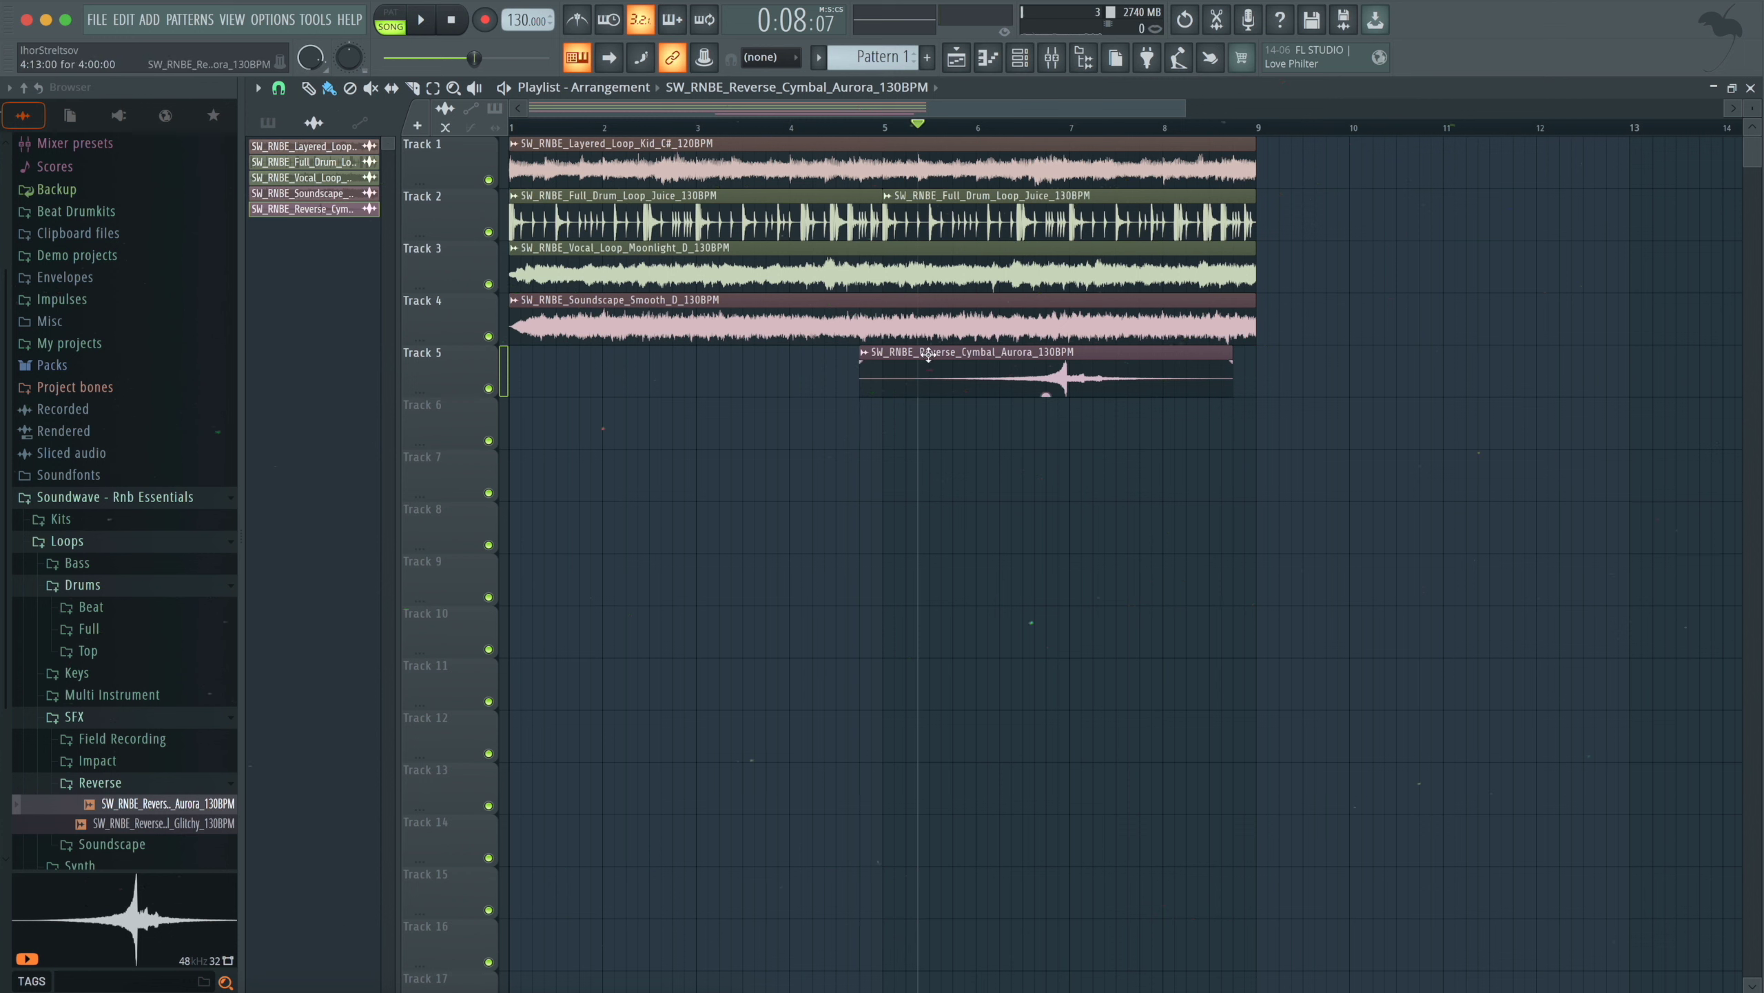
- Move the reverse cymbal clip on Track 5 to start at 2:13 so its peak falls just before bar 5
{"action": "left_click_drag", "start_coordinate": [931, 358], "coordinate": [571, 395]}
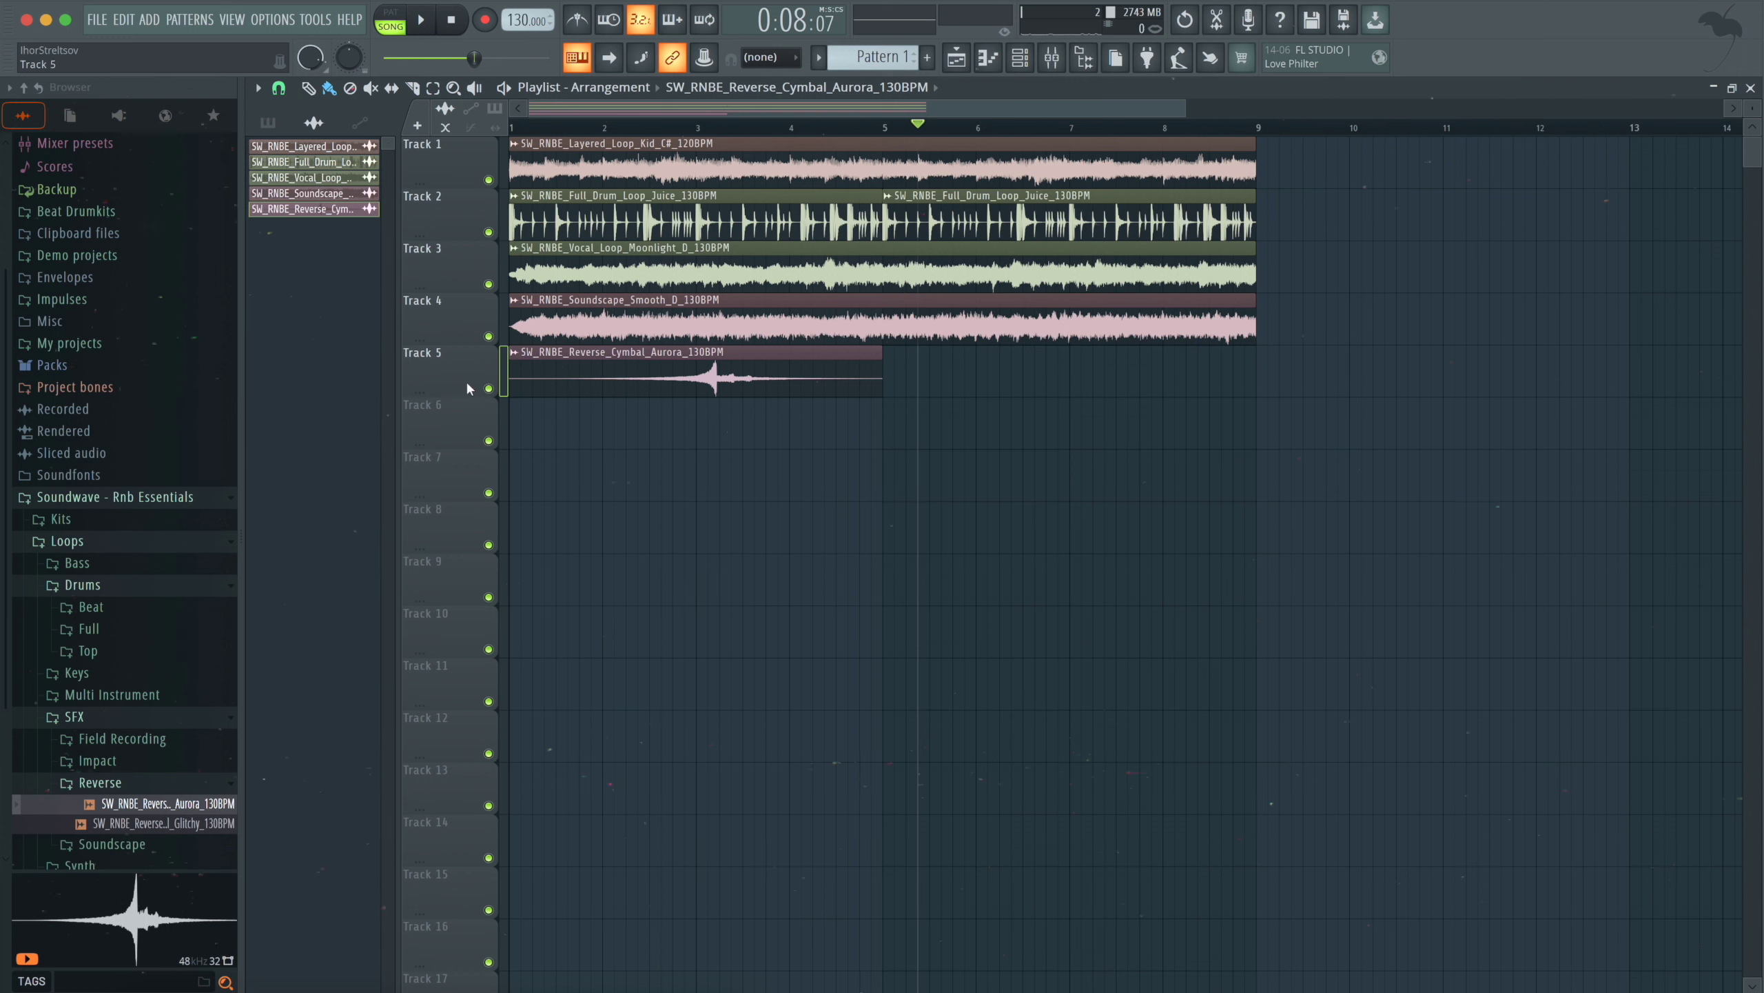
{"action": "left_click_drag", "start_coordinate": [622, 368], "coordinate": [785, 368]}
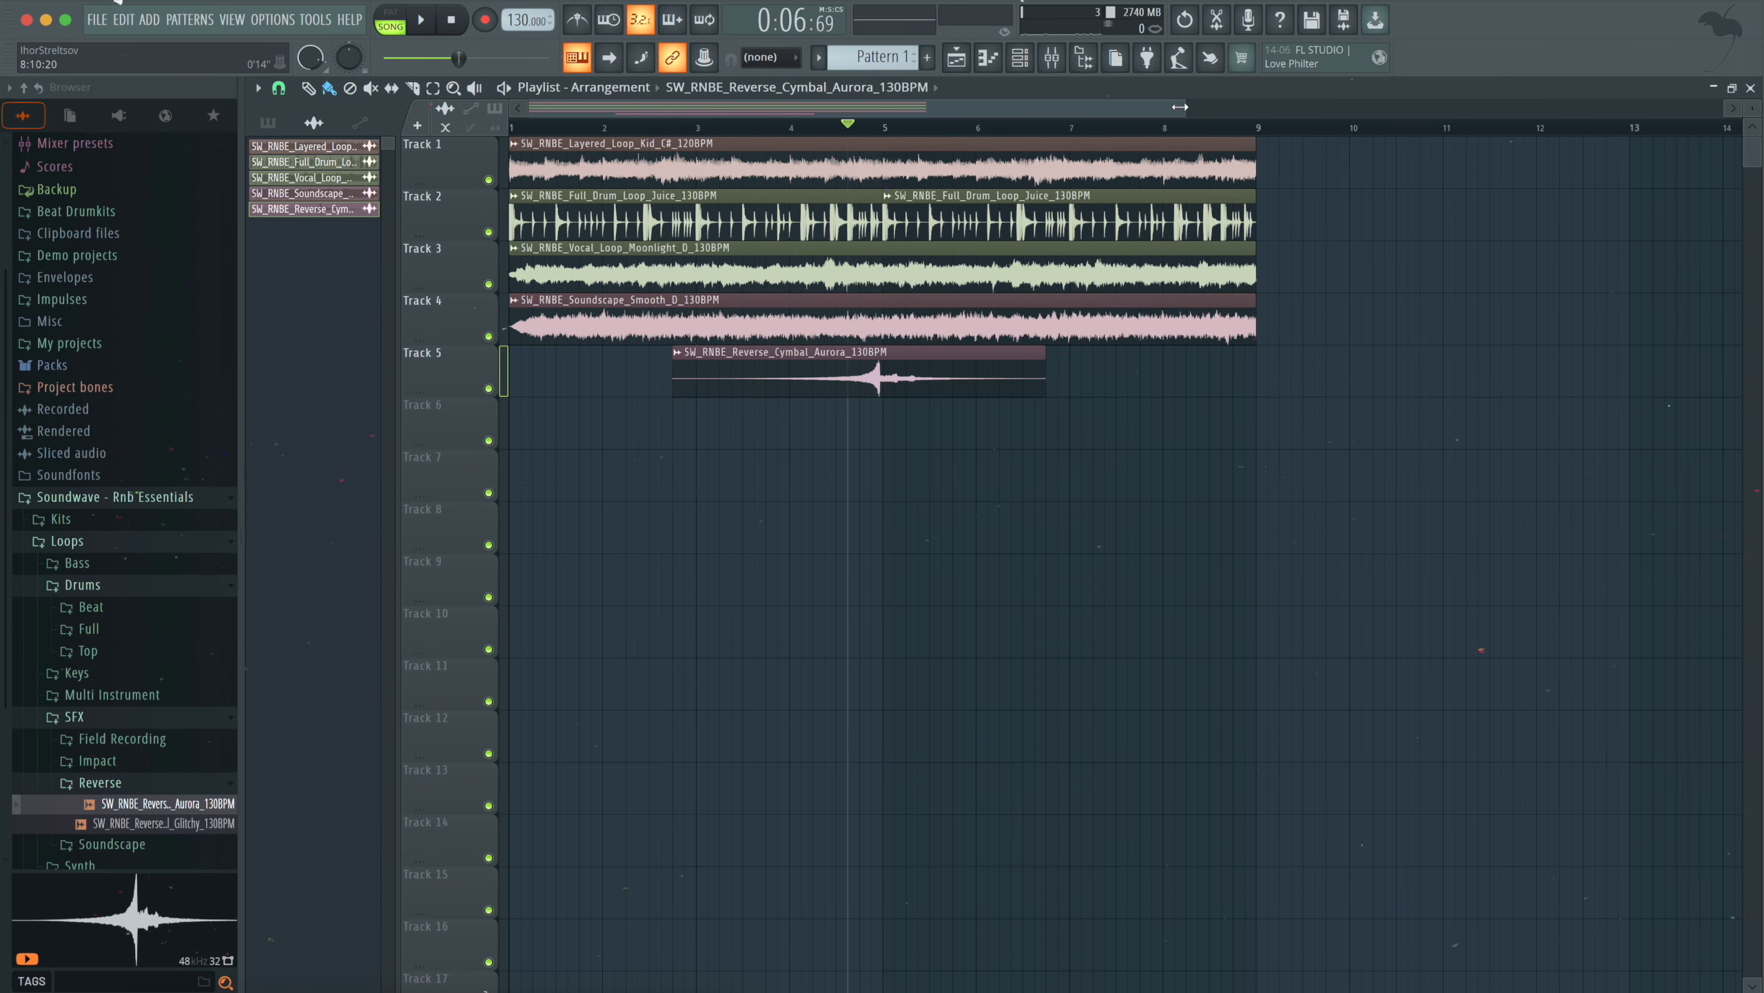
{"action": "left_click_drag", "start_coordinate": [1186, 109], "coordinate": [1075, 109]}
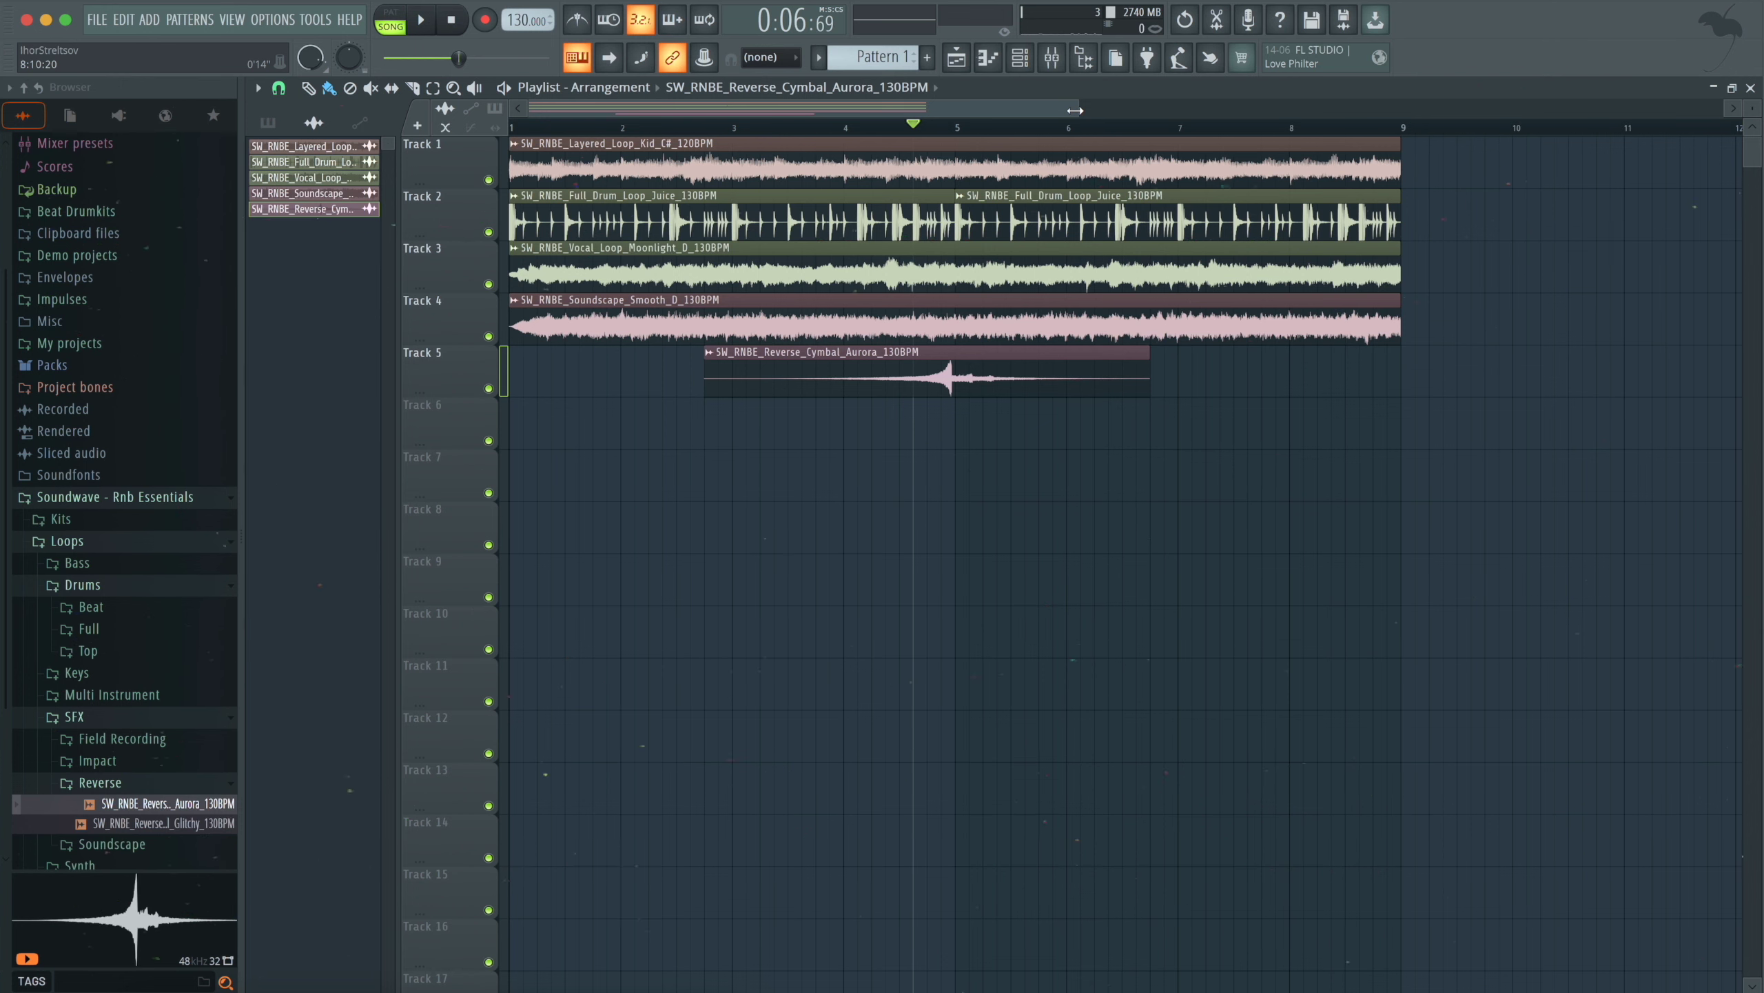
{"action": "mouse_move", "coordinate": [1076, 110]}
{"action": "left_mouse_down"}
{"action": "mouse_move", "coordinate": [1255, 109]}
{"action": "mouse_move", "coordinate": [1087, 110]}
{"action": "left_mouse_up"}
{"action": "scroll", "coordinate": [922, 349], "scroll_direction": "down", "scroll_amount": 3, "text": "ctrl"}
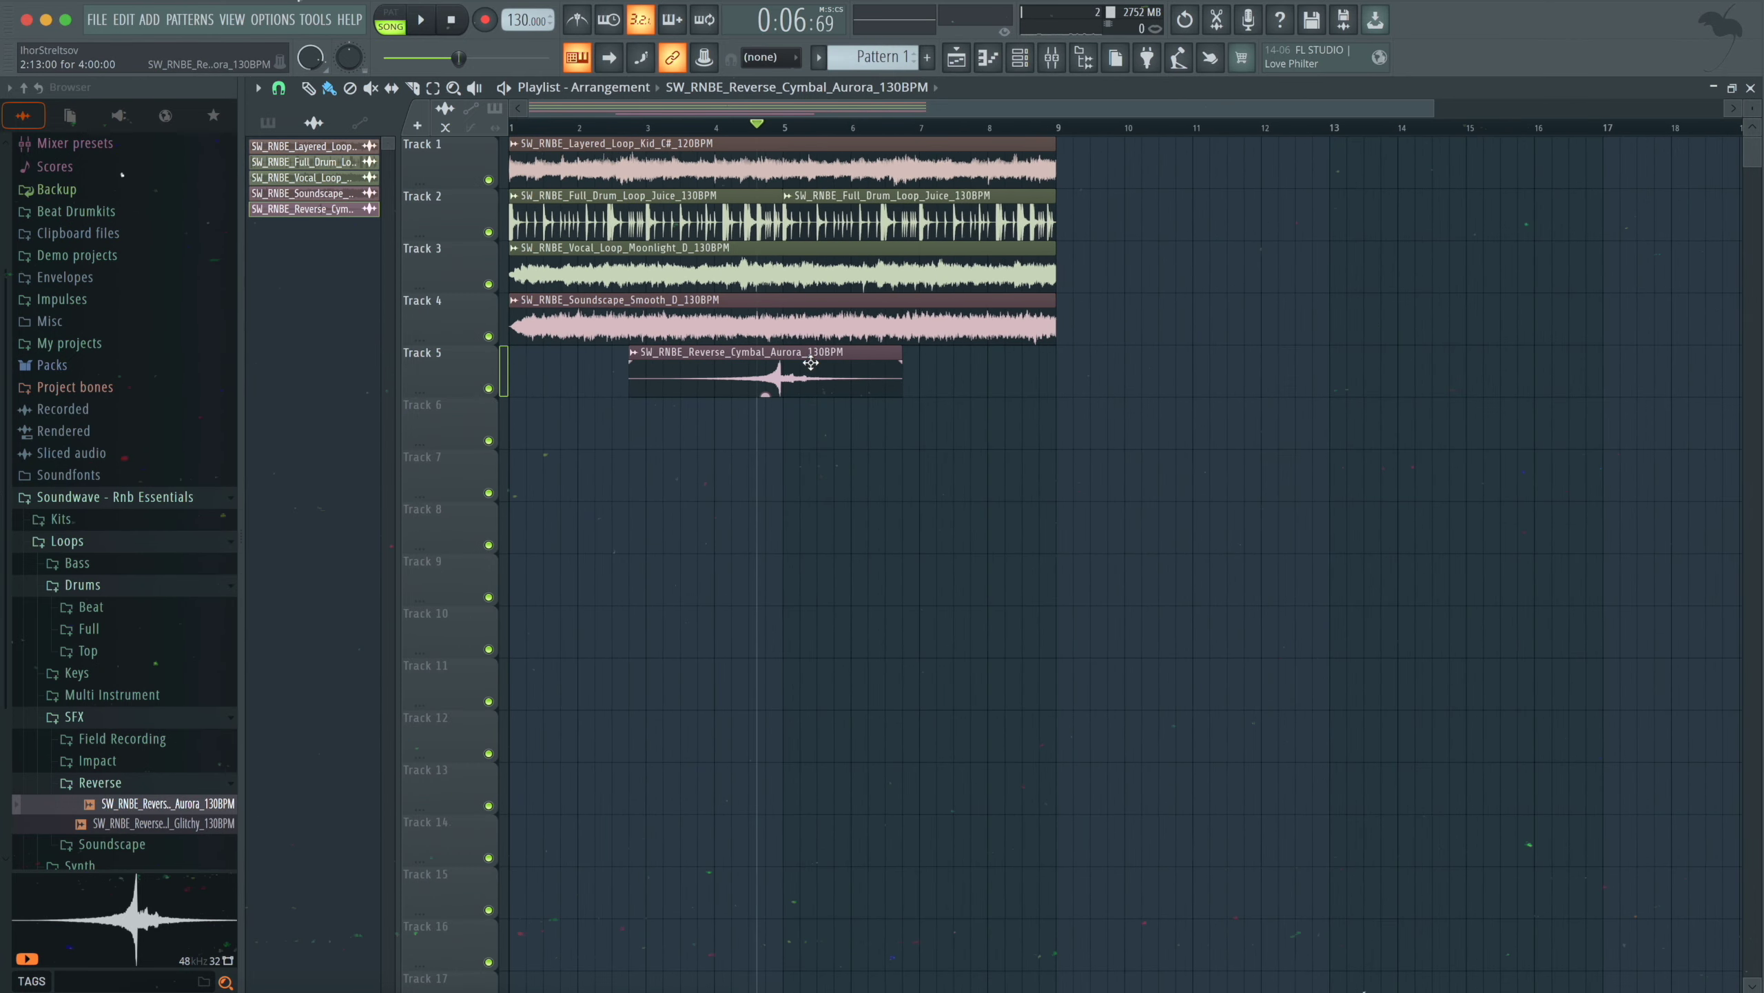